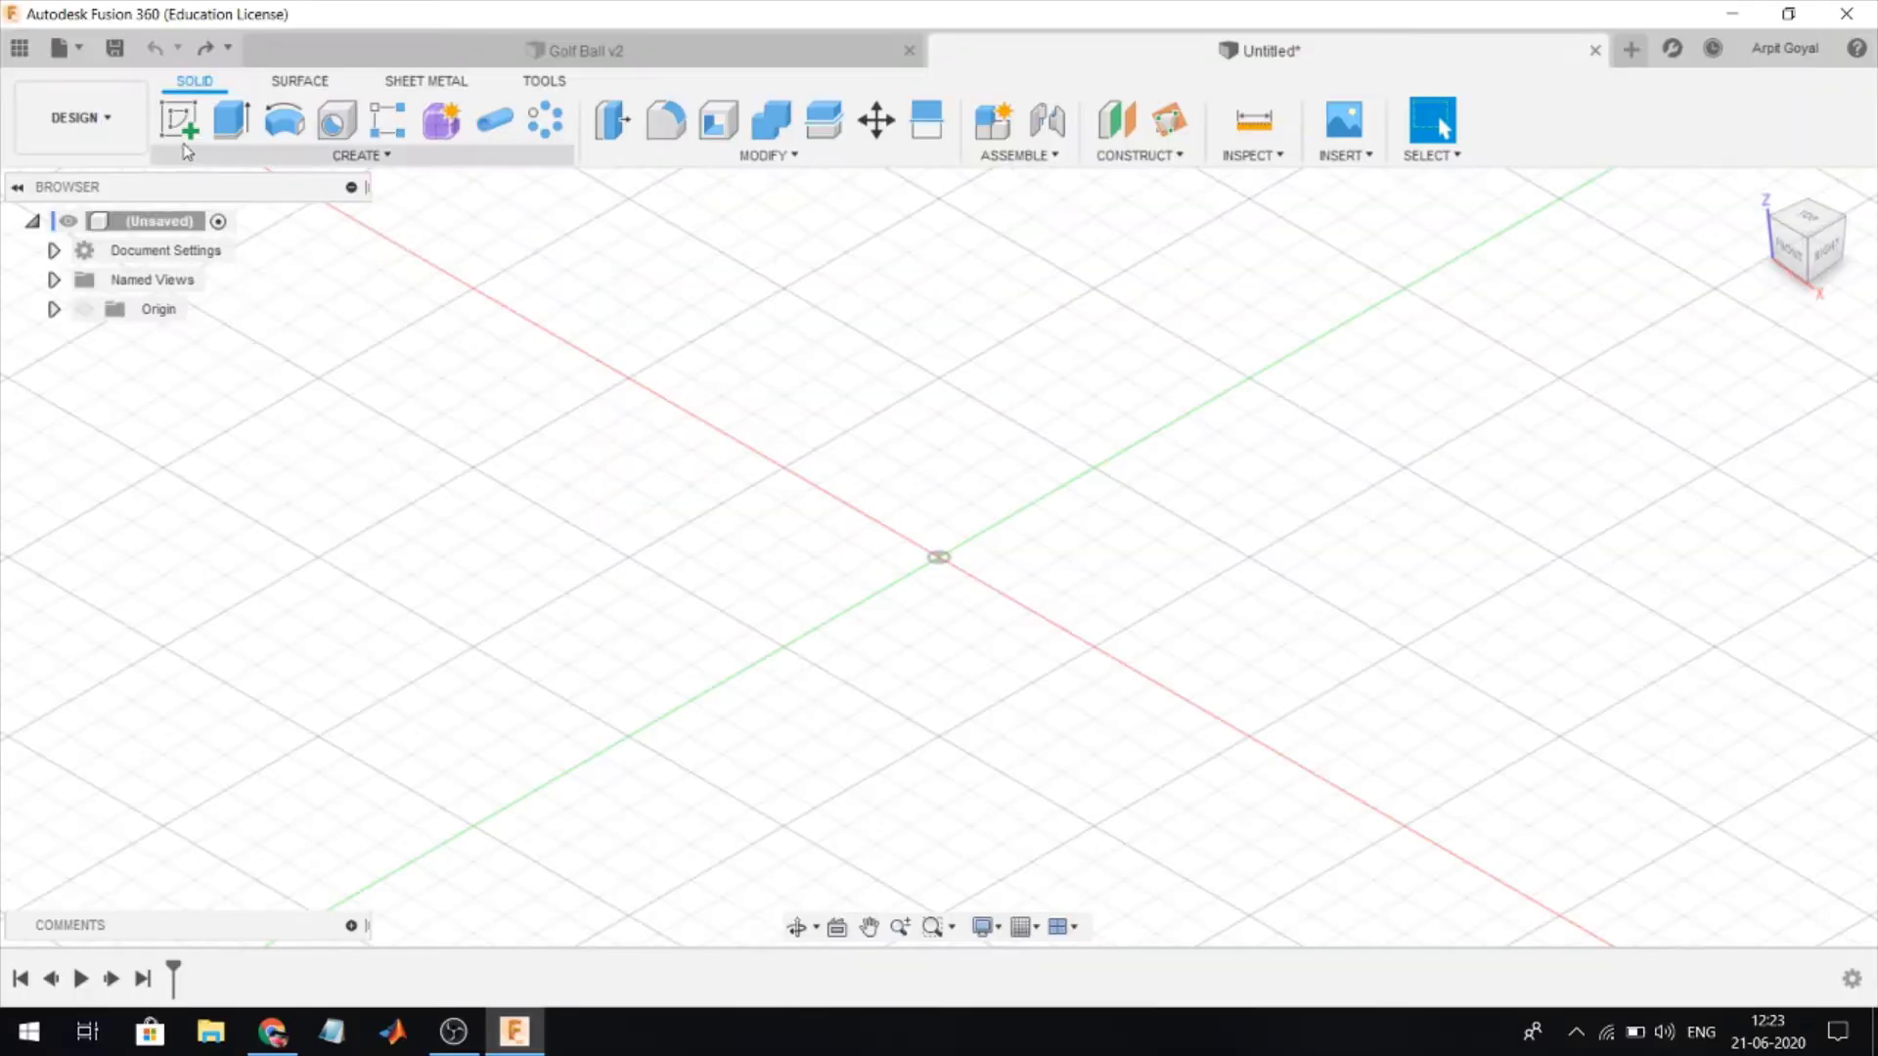
- Start a new sketch in the empty untitled design
click(182, 126)
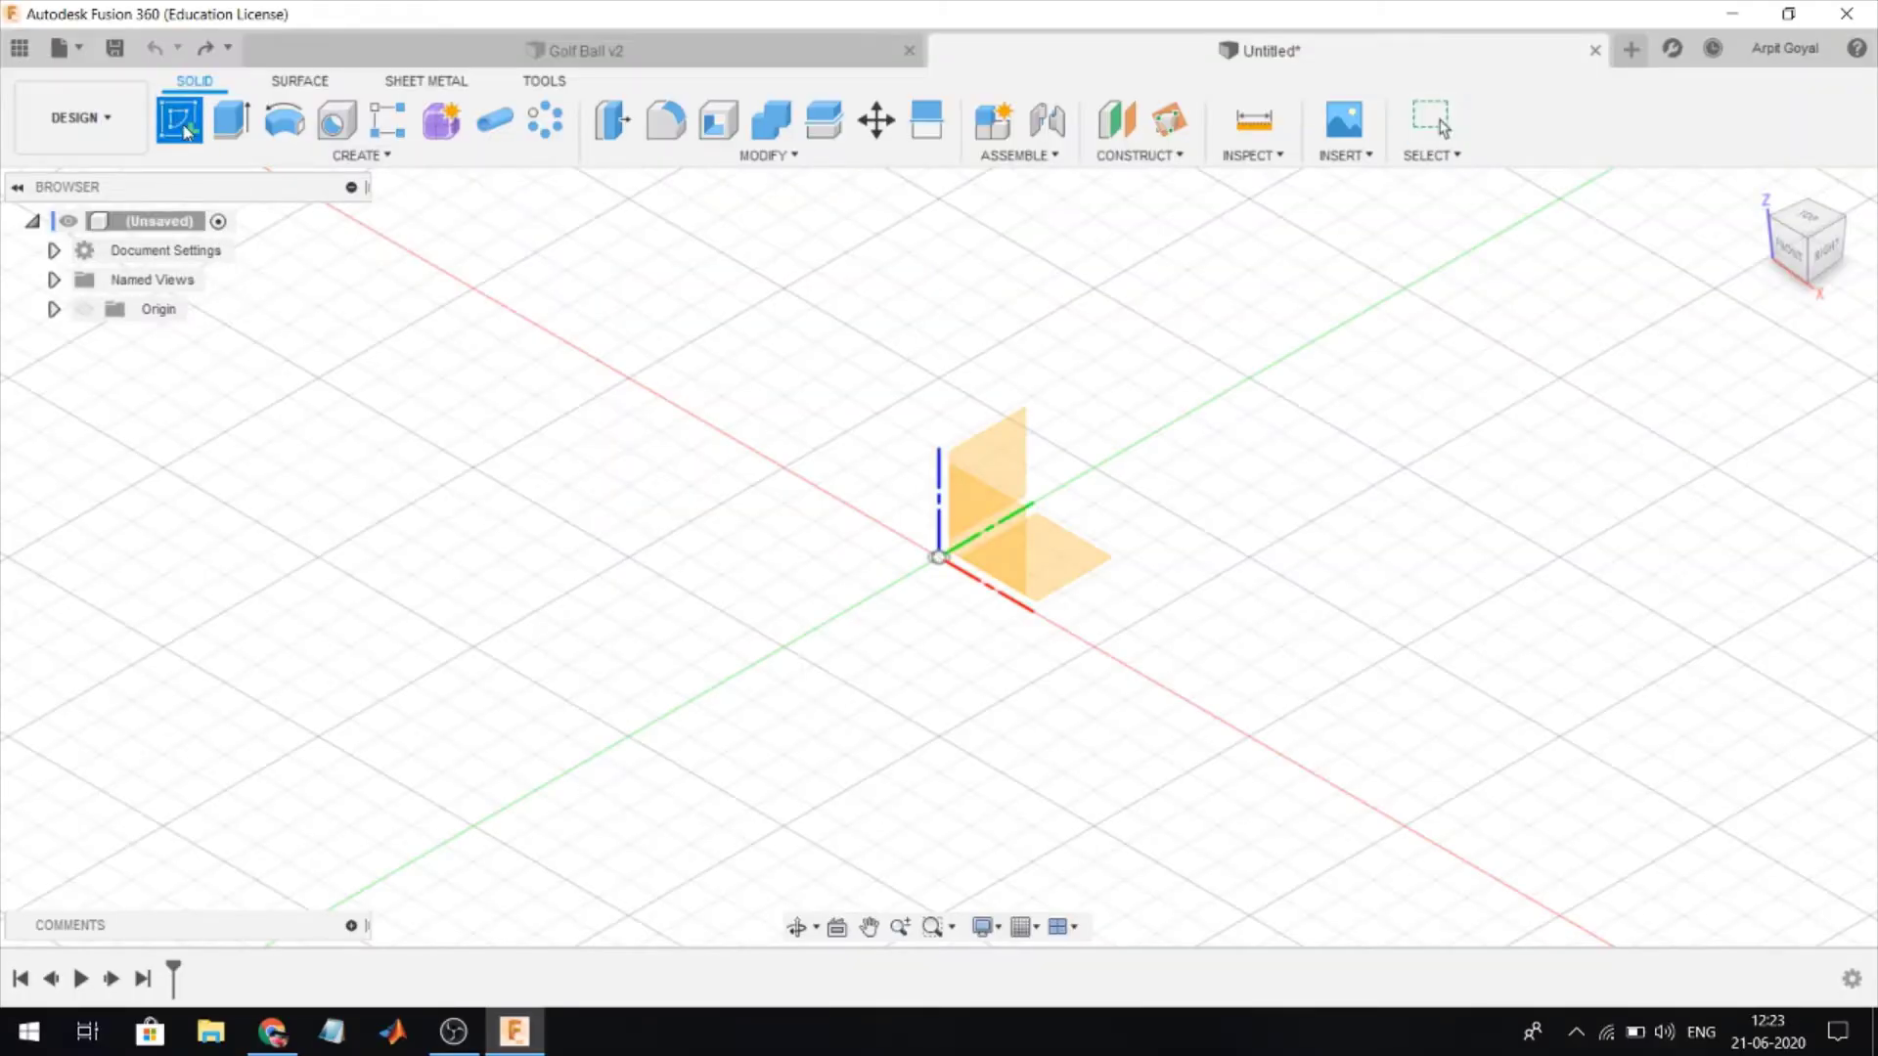
- Create a solid sphere 100 mm in diameter, centred on the origin point
click(358, 154)
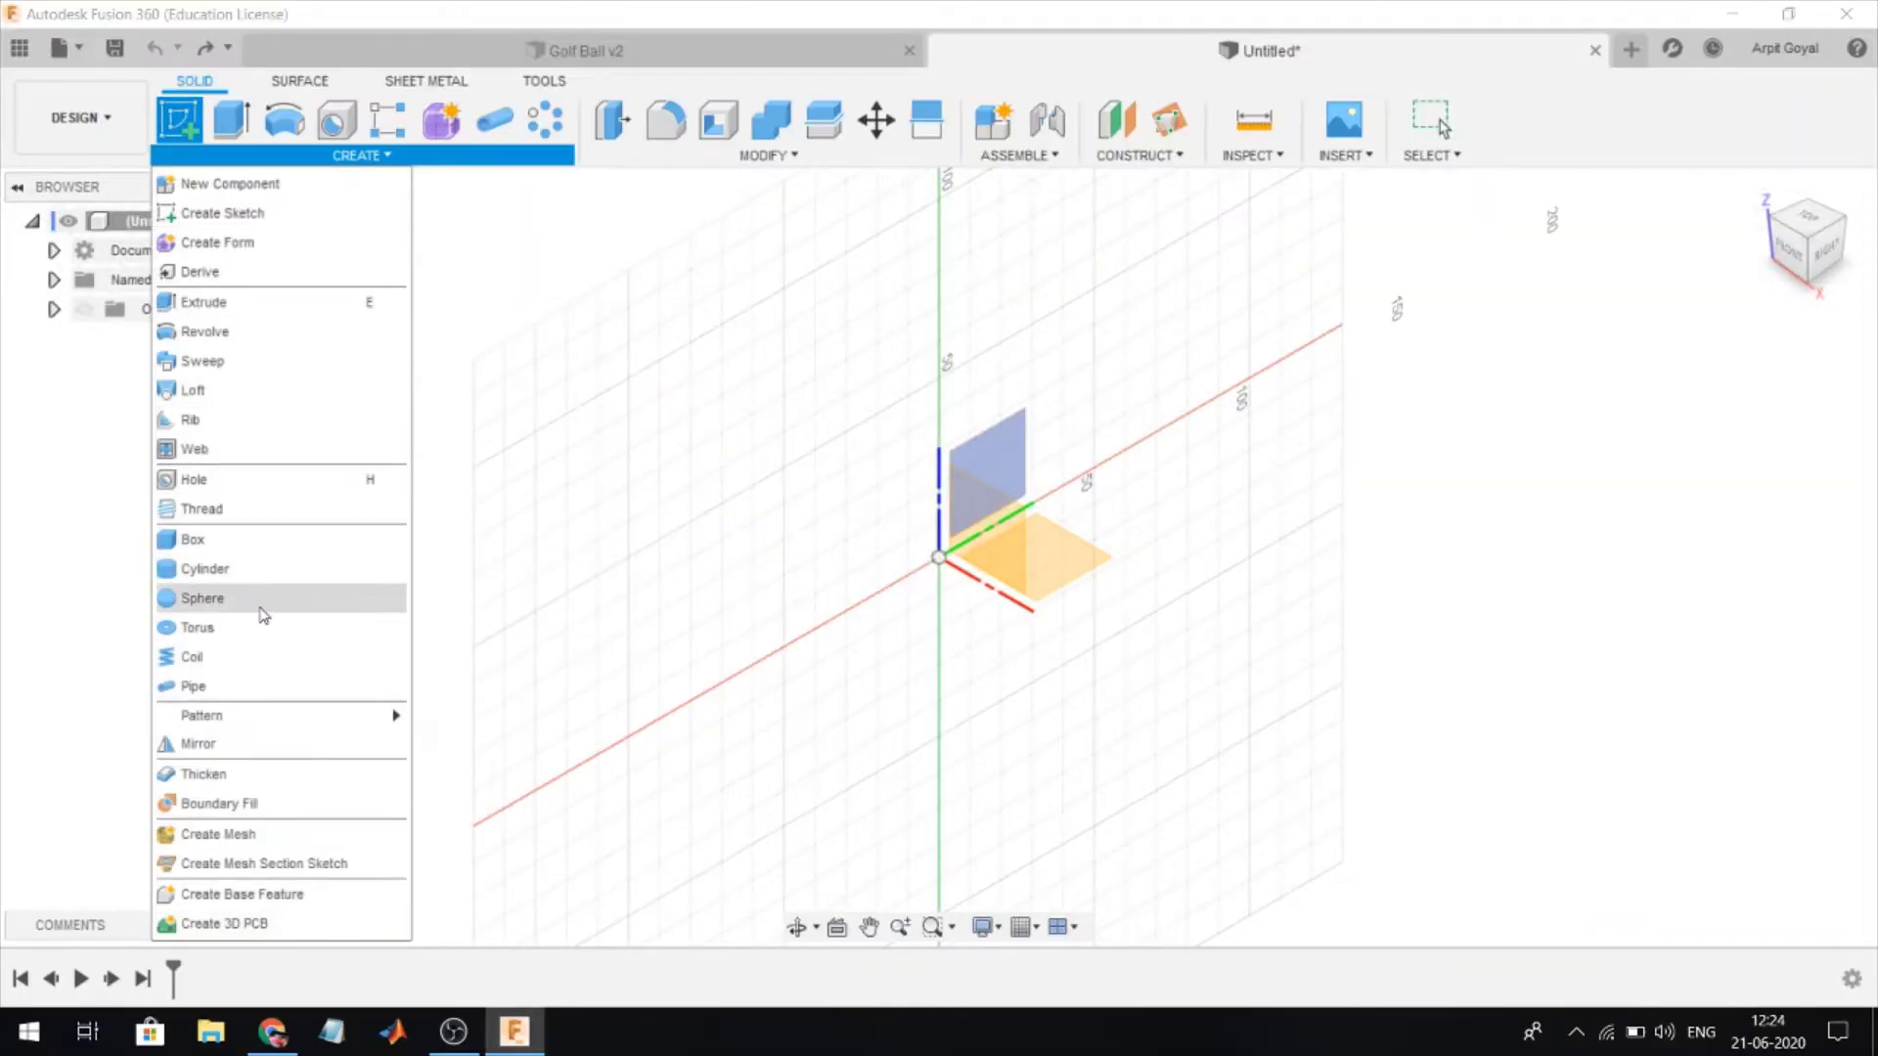
key(Escape)
click(983, 570)
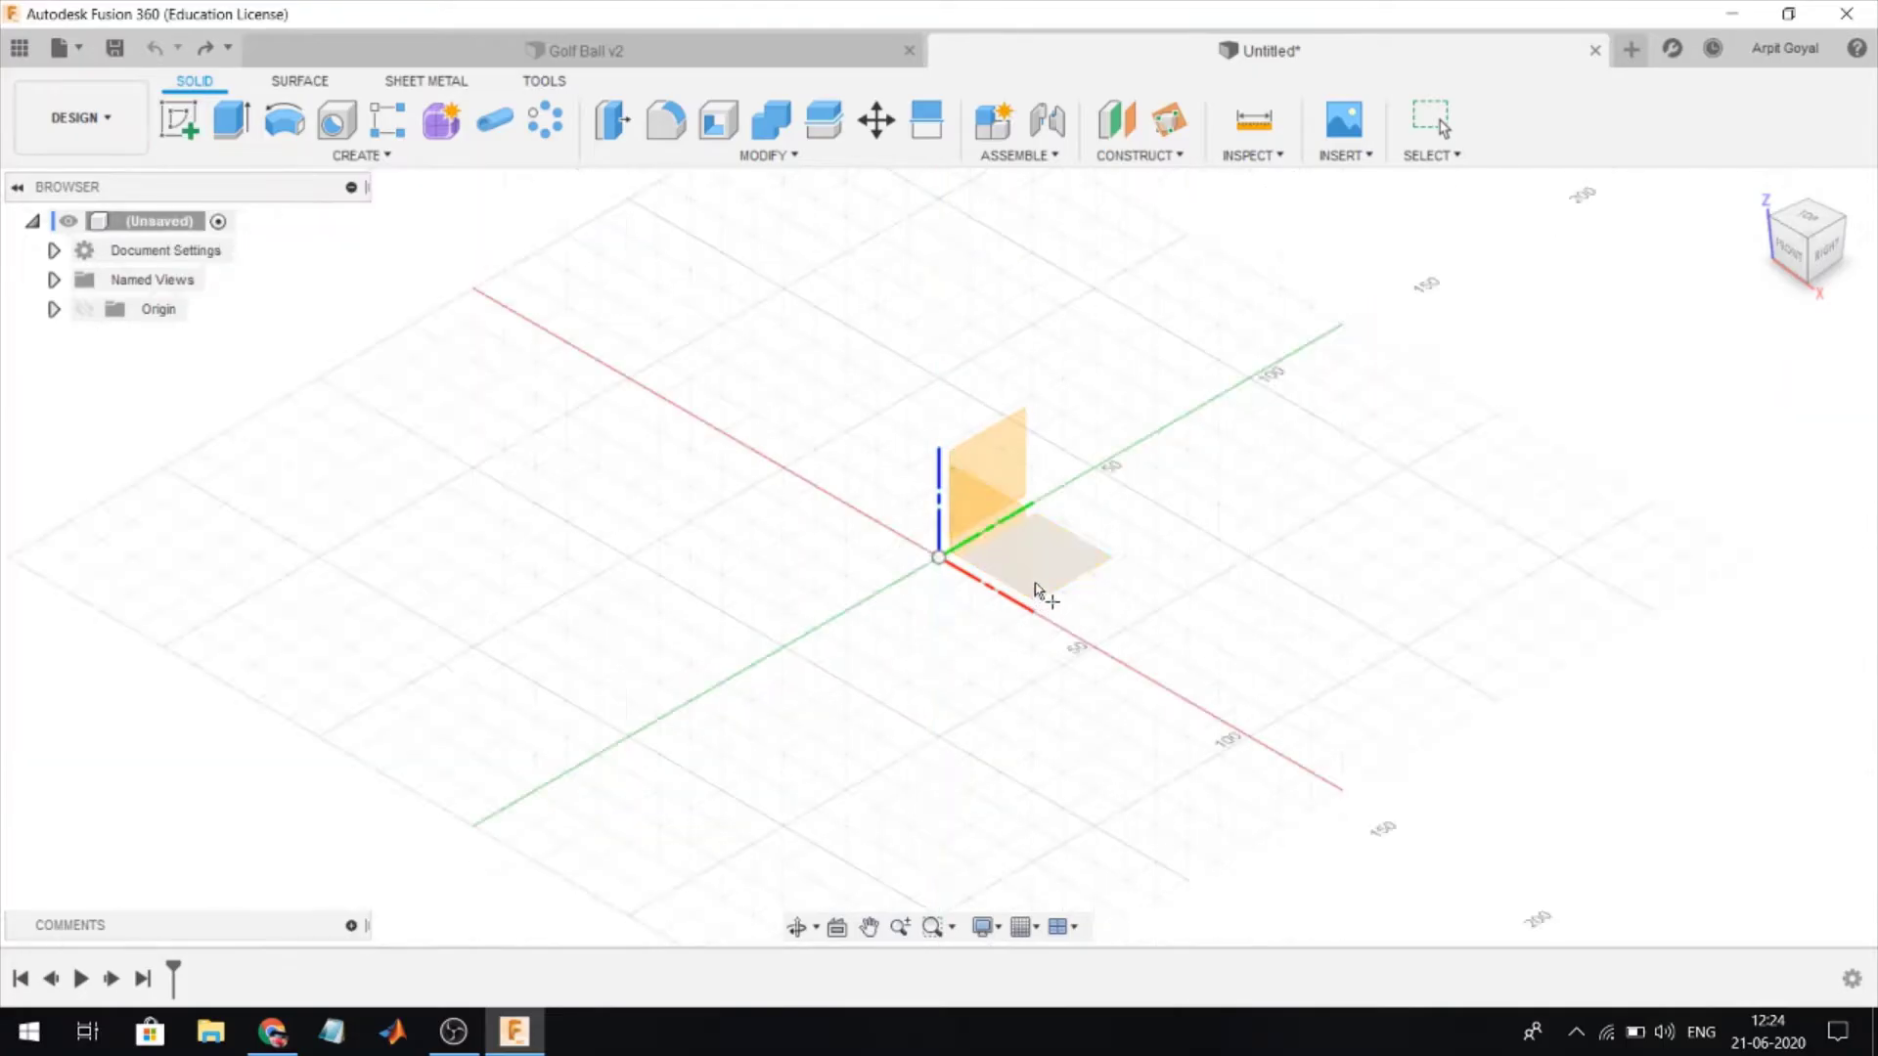
click(937, 560)
text(100)
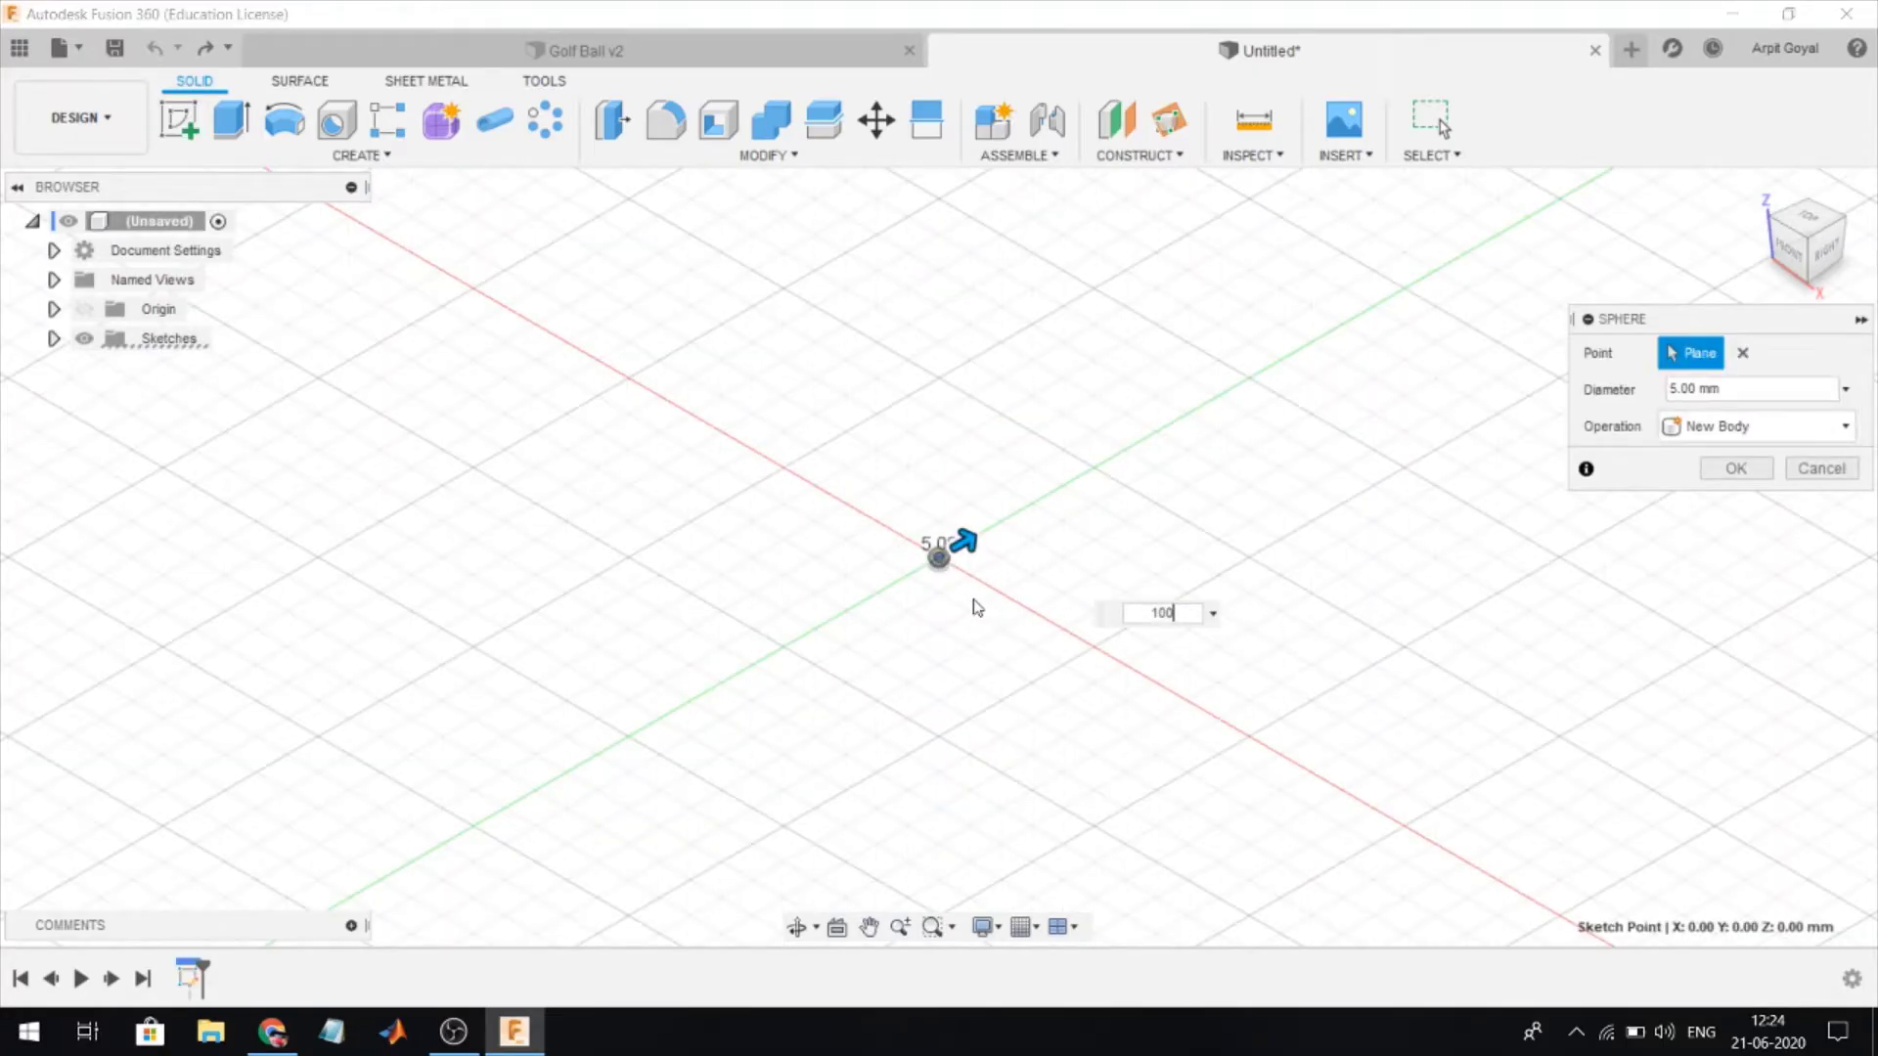
key(Return)
key(Return)
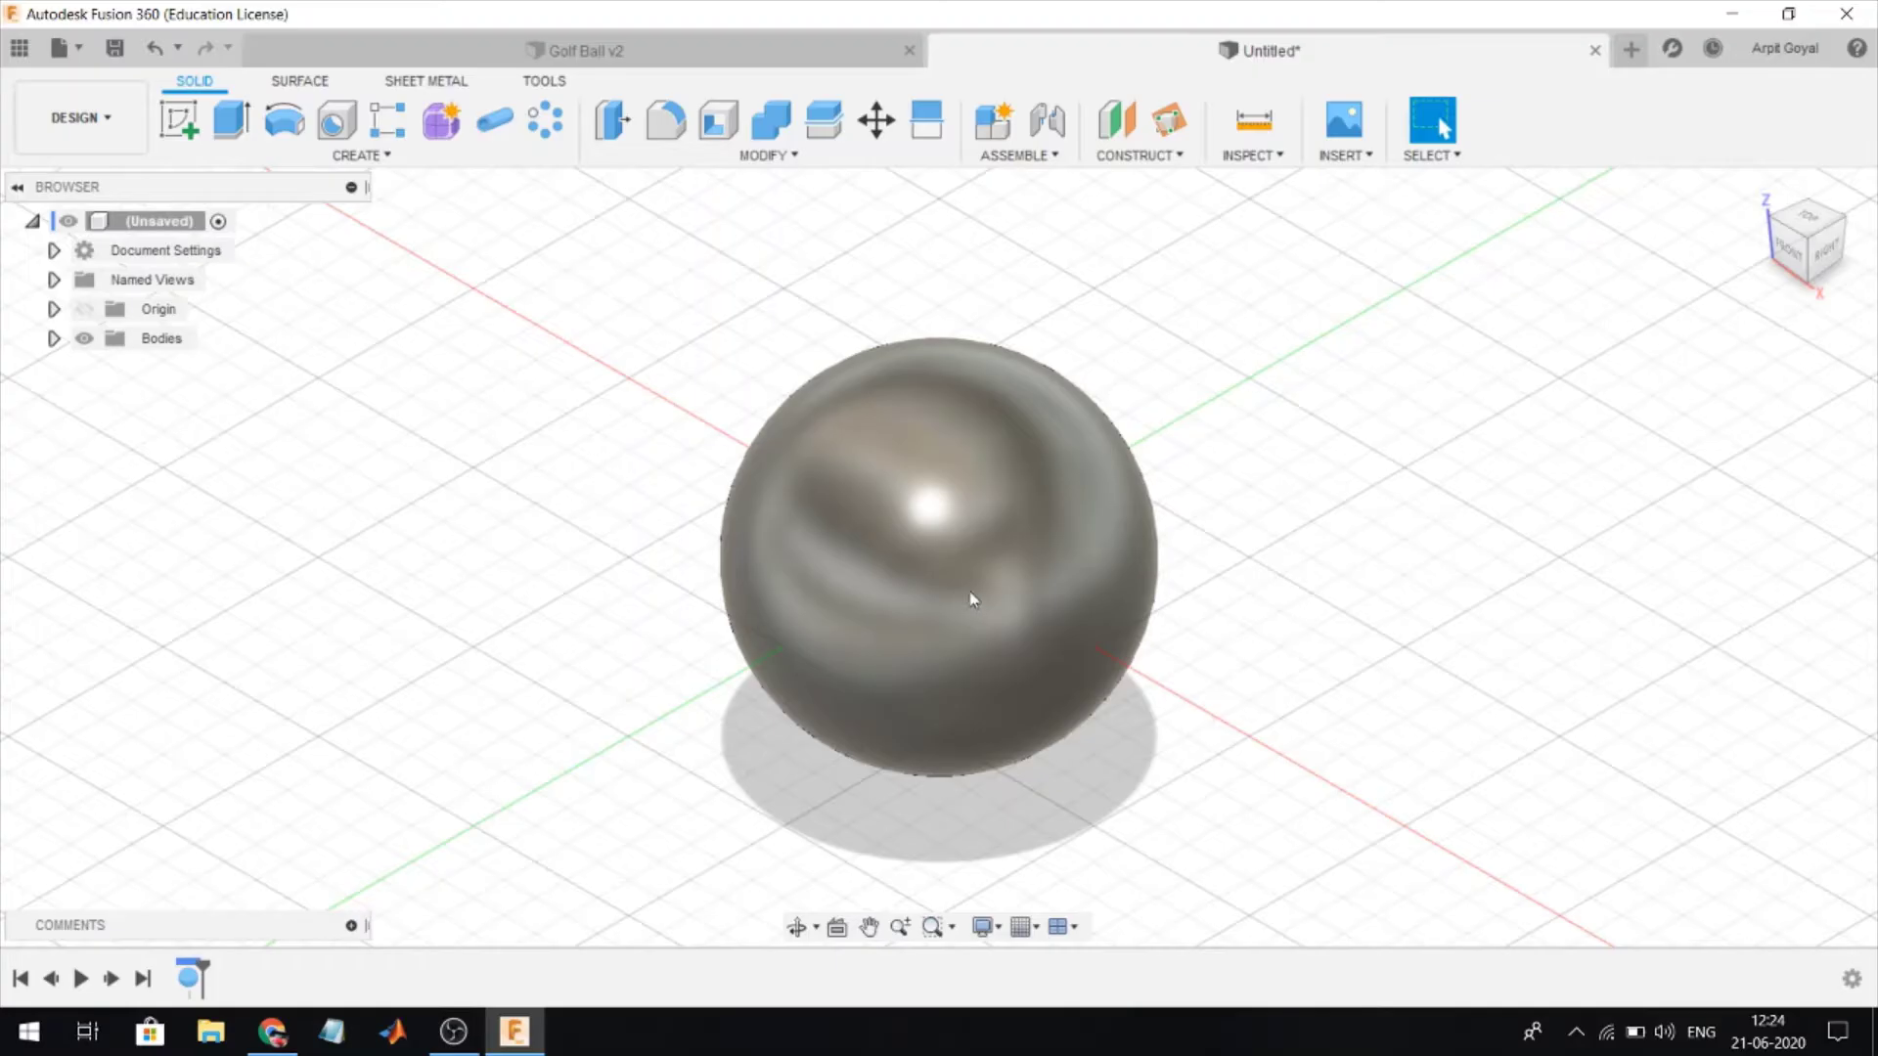
- Start a sketch on the vertical XZ origin plane, viewed from the front
click(358, 155)
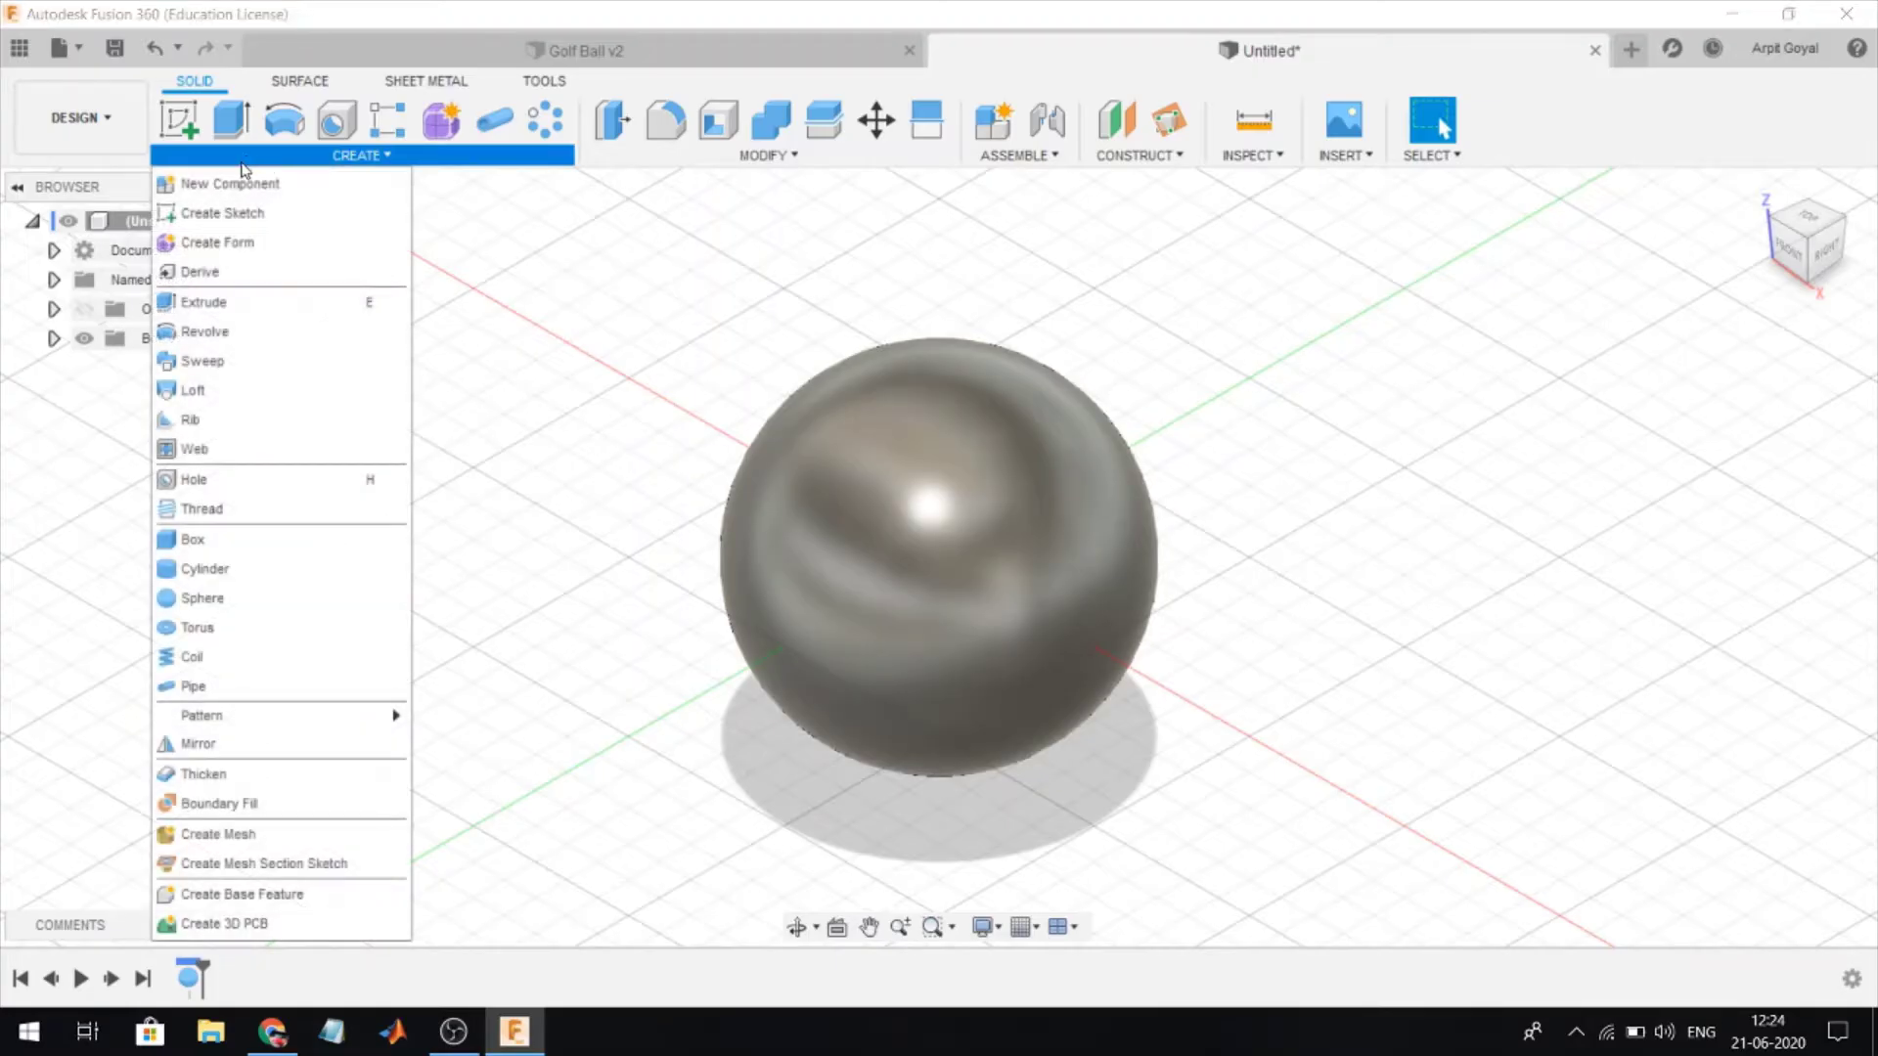
click(216, 212)
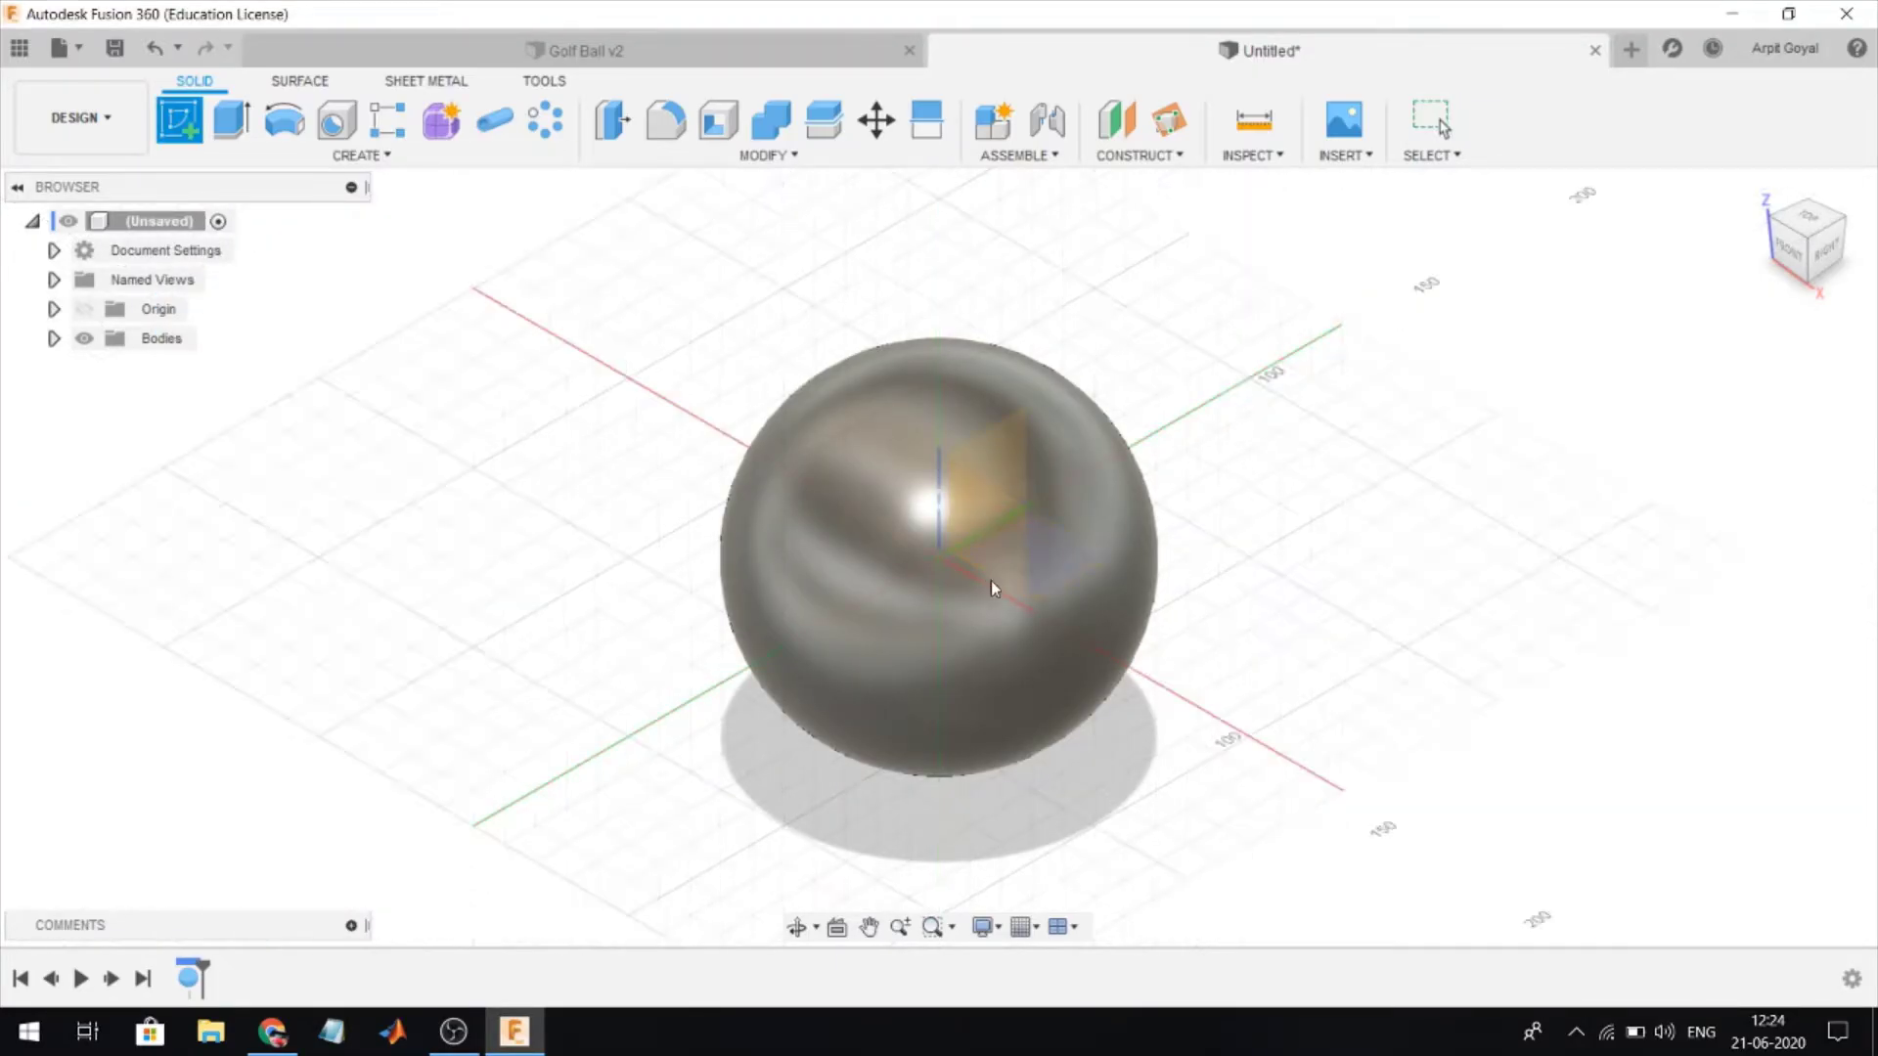
click(992, 555)
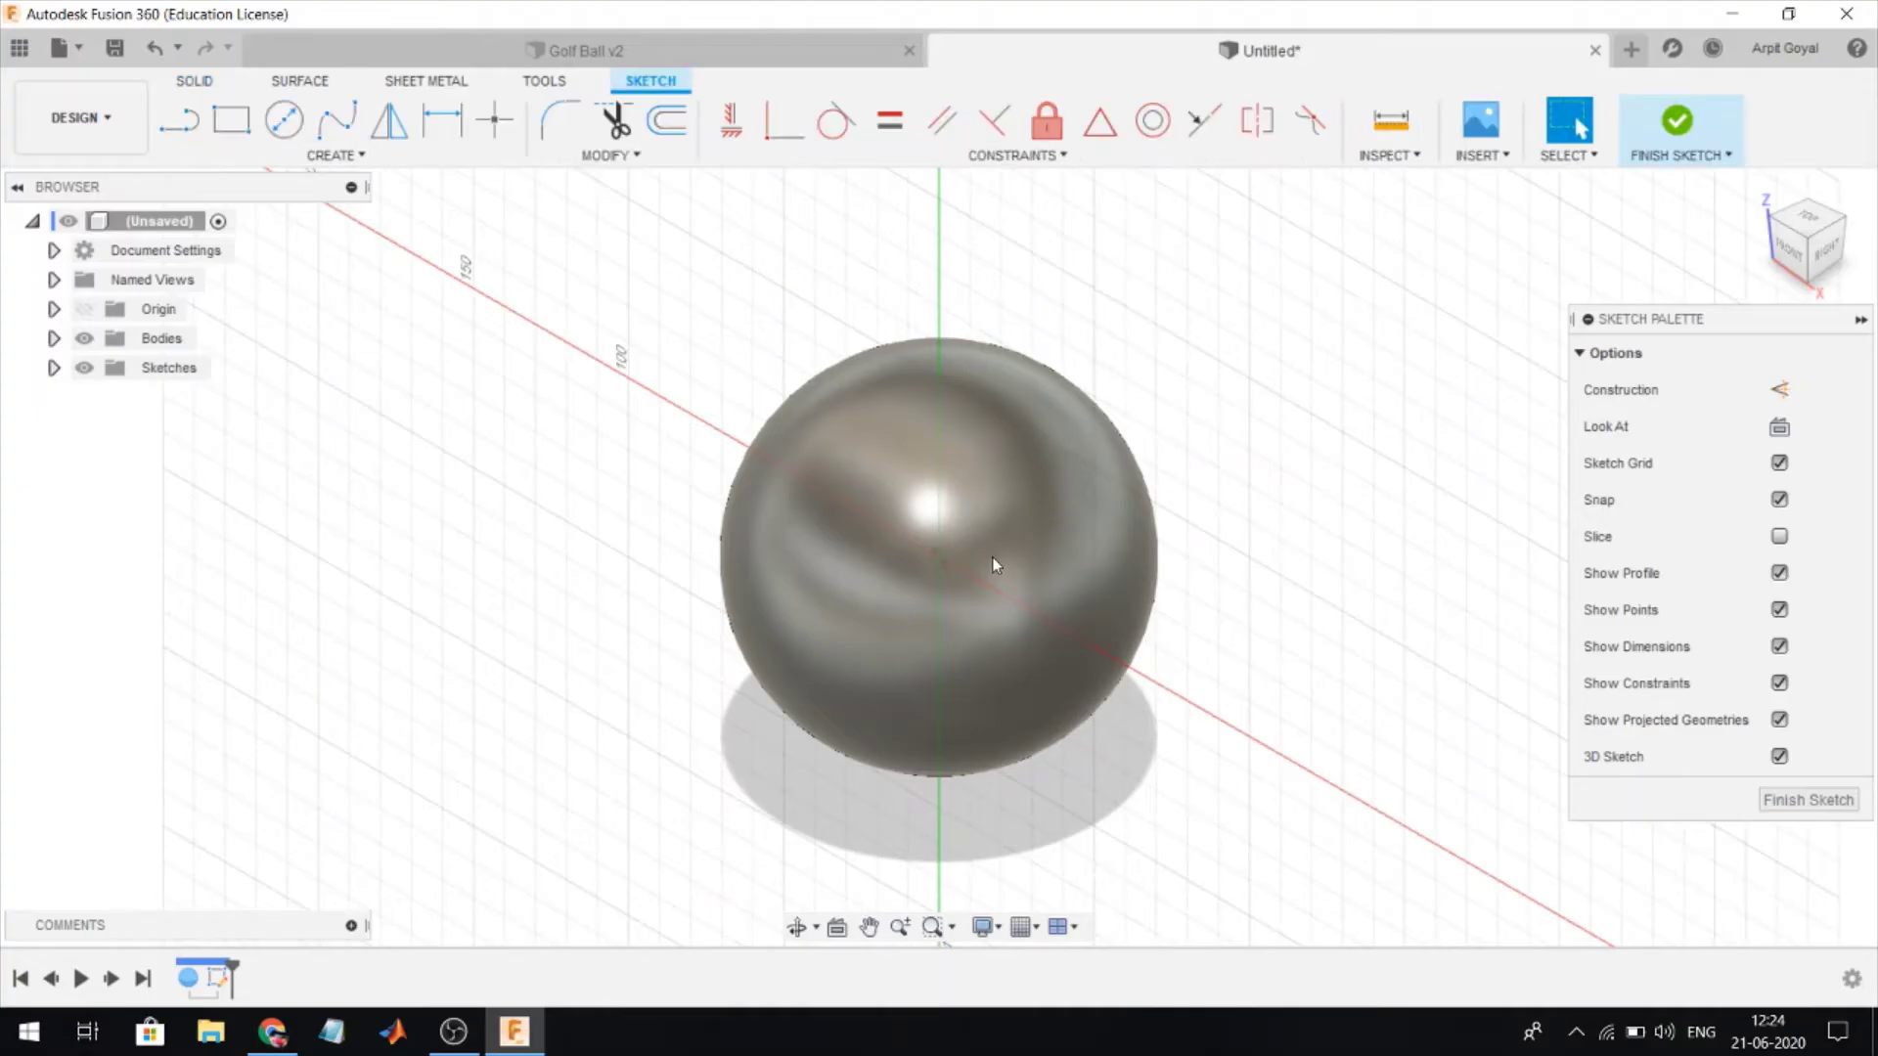
click(1803, 261)
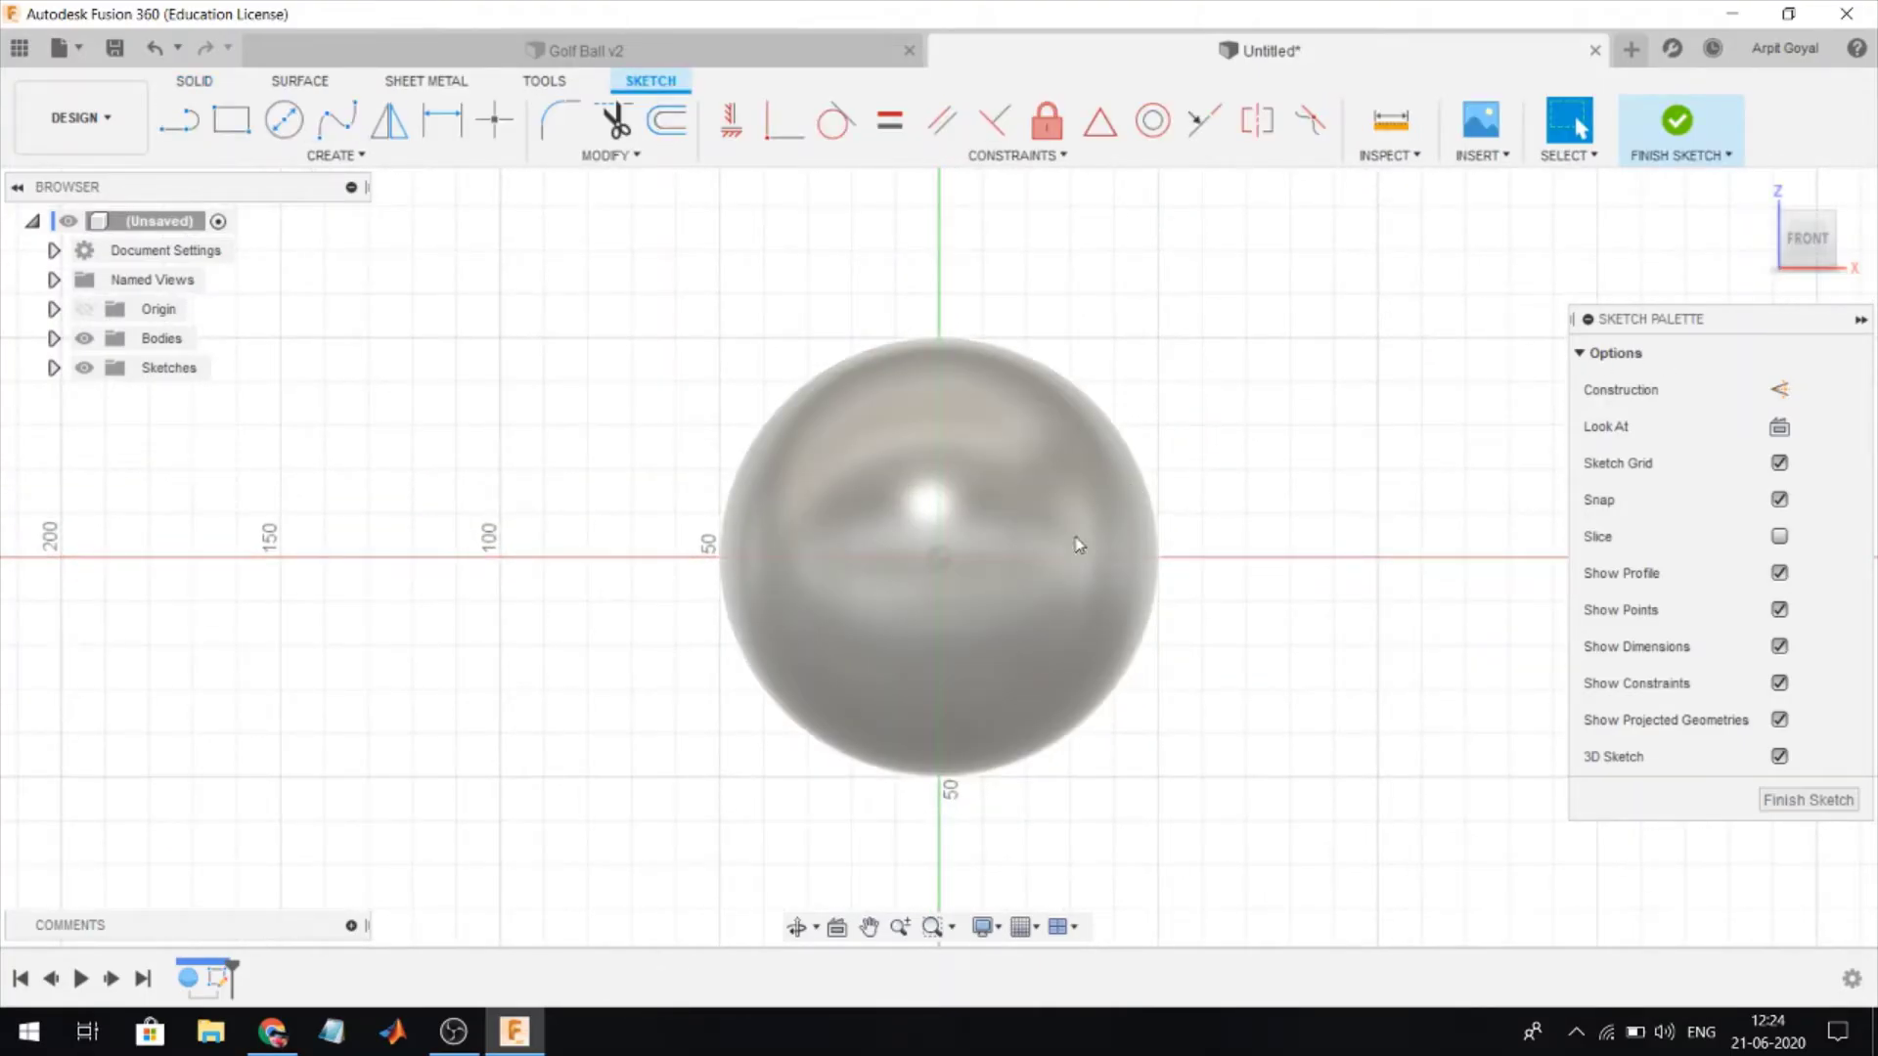
- Project the sphere's outline into the sketch as a circle
click(362, 156)
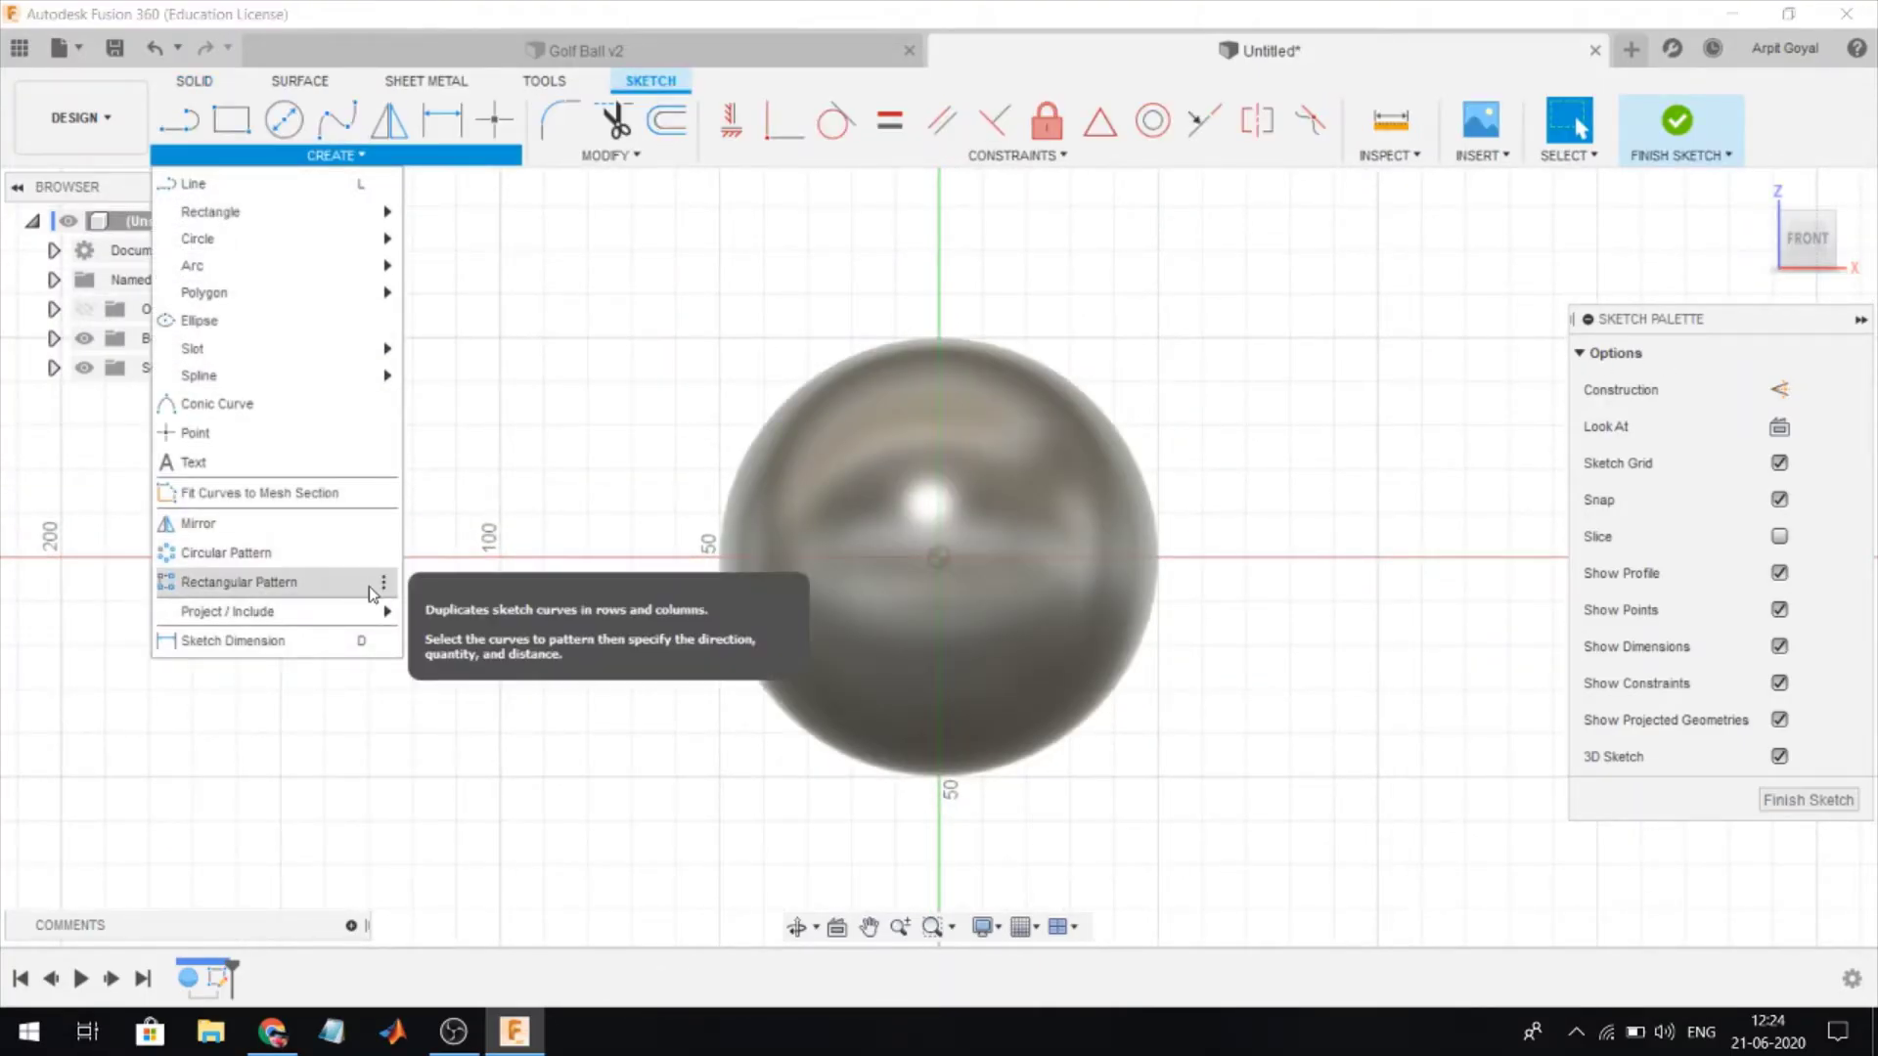
click(484, 613)
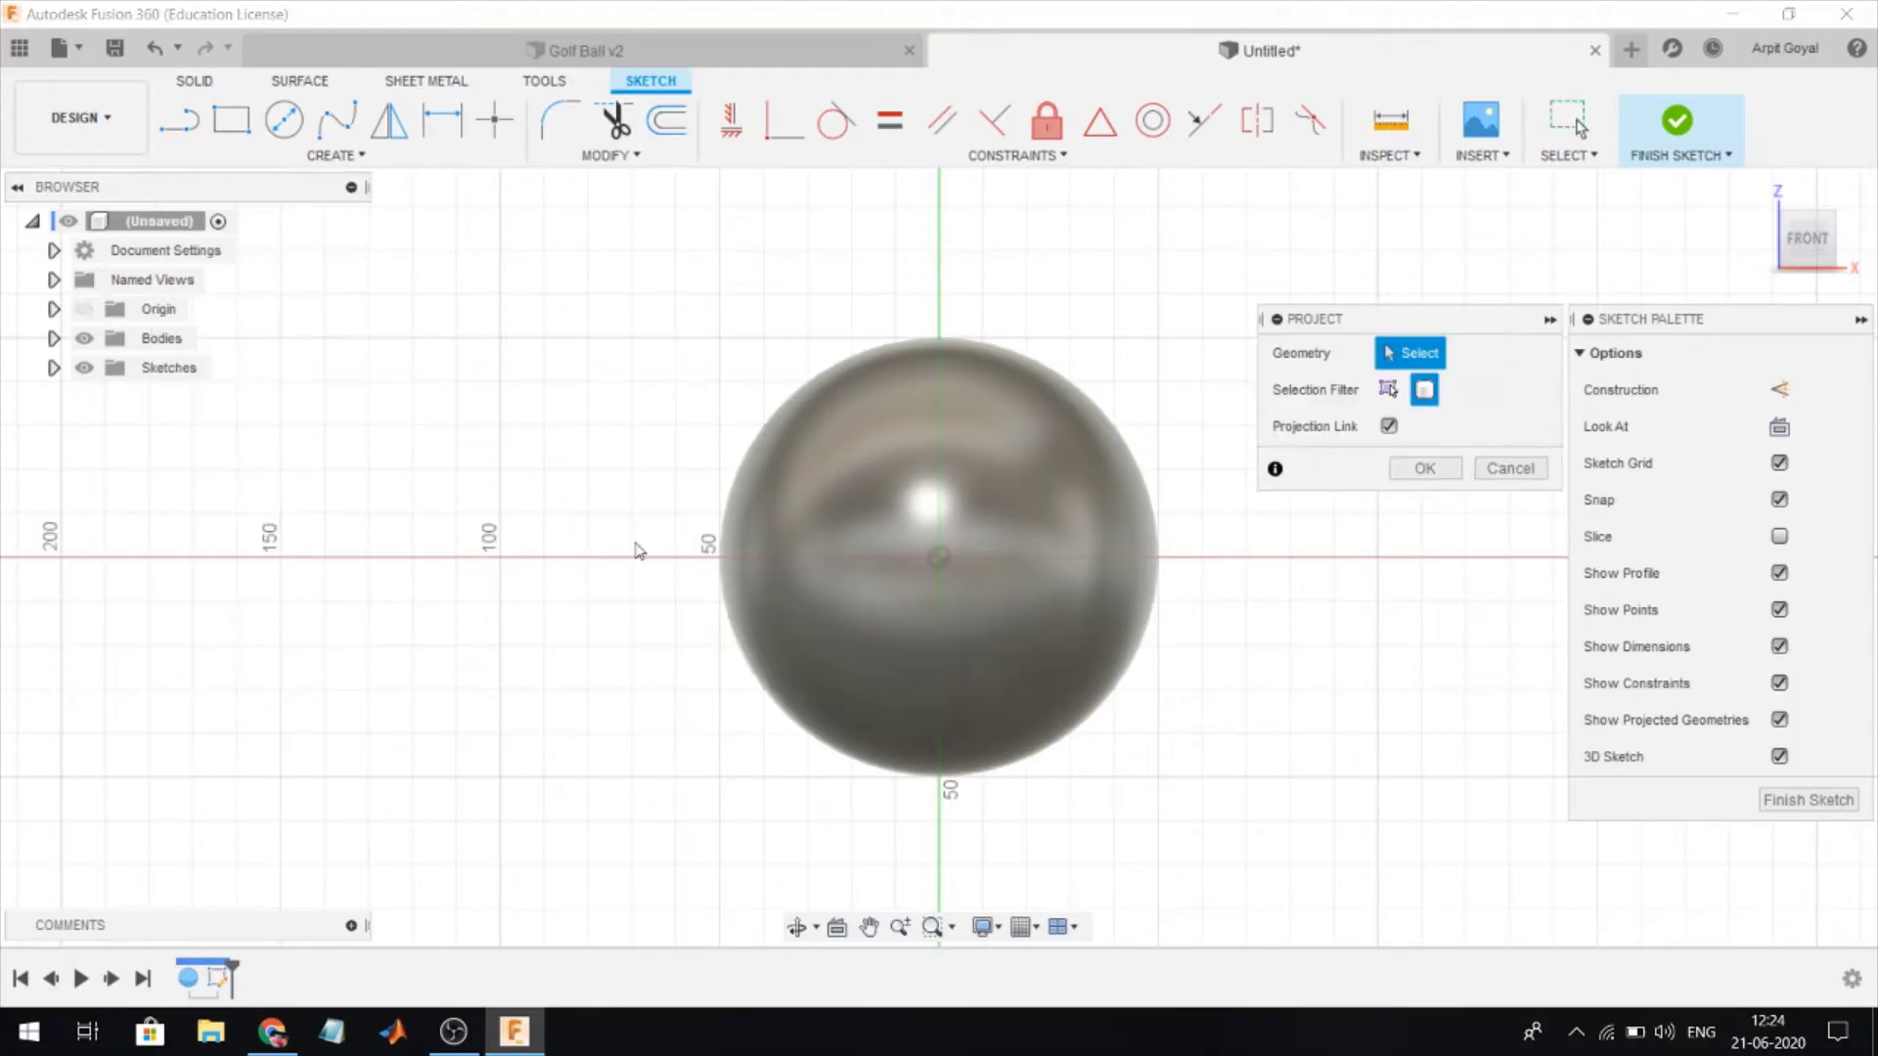
click(1152, 516)
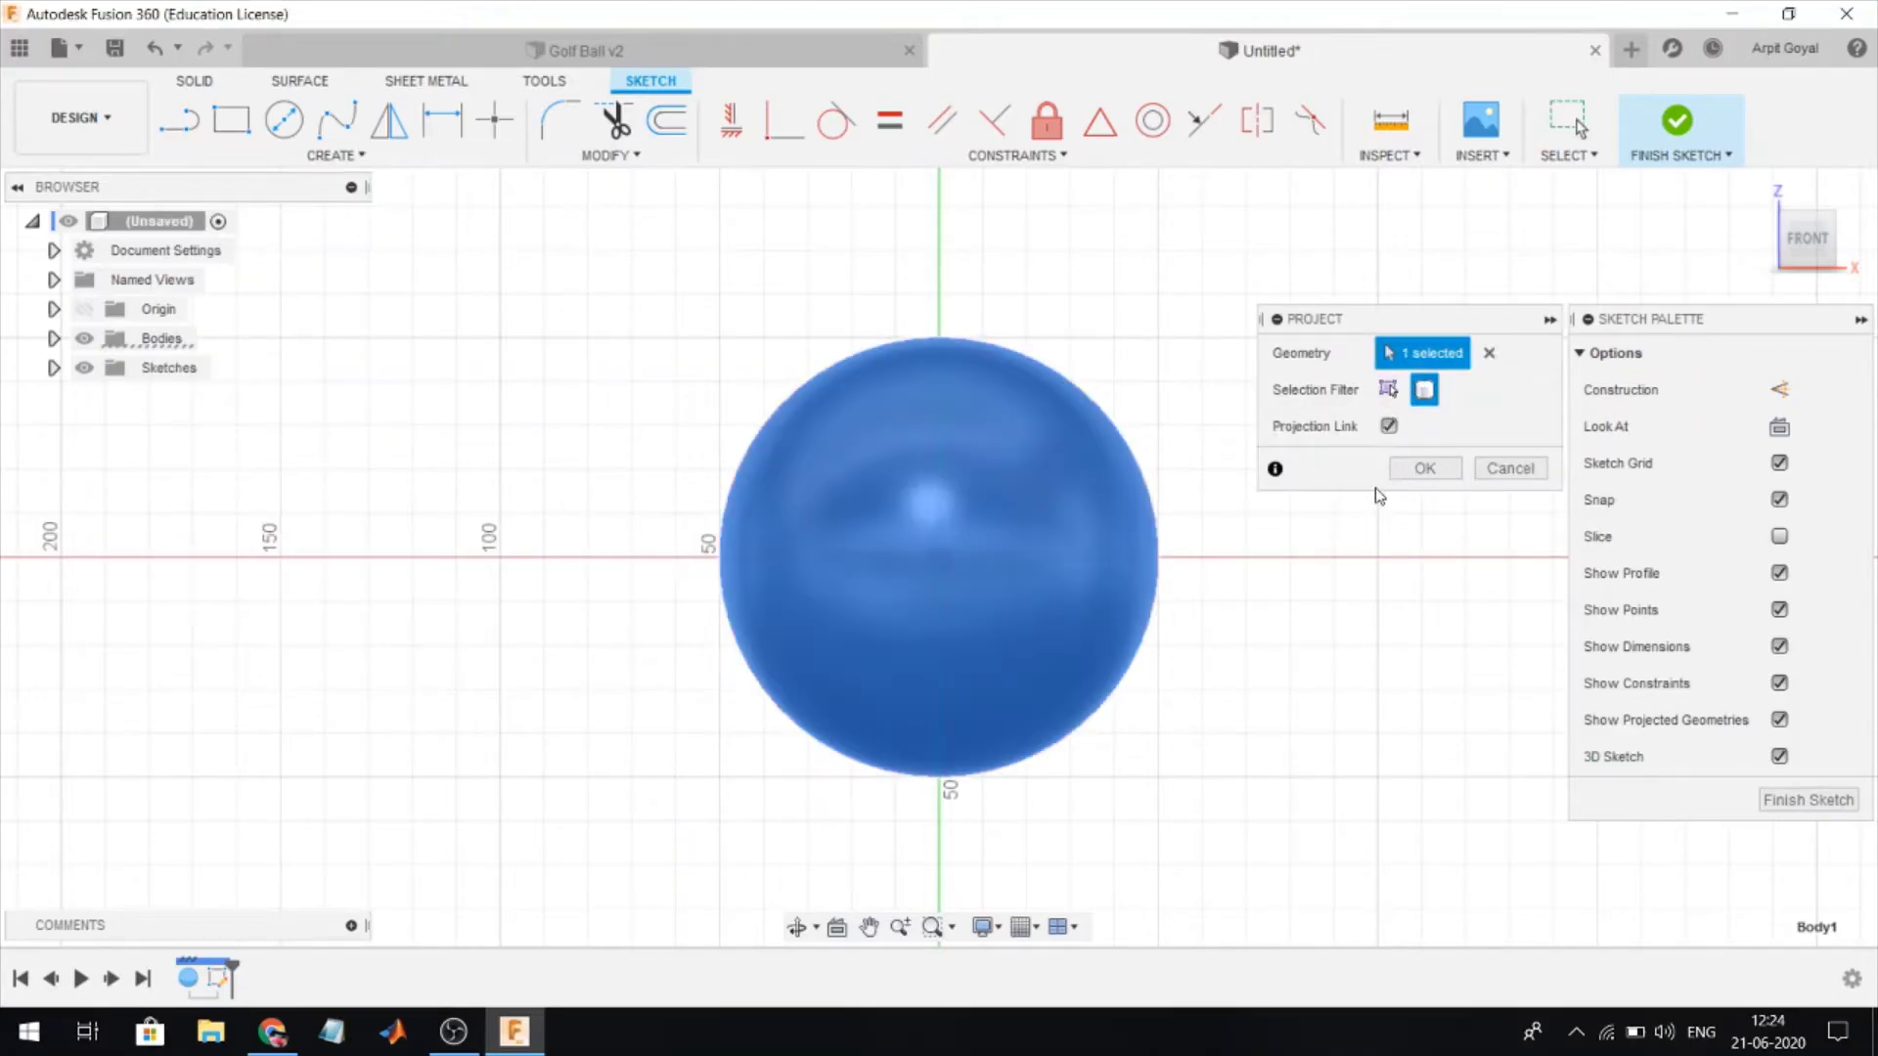
click(1410, 477)
- Hide the sphere, draw a centre-point arc at the circle top, and vertically align its end
click(84, 338)
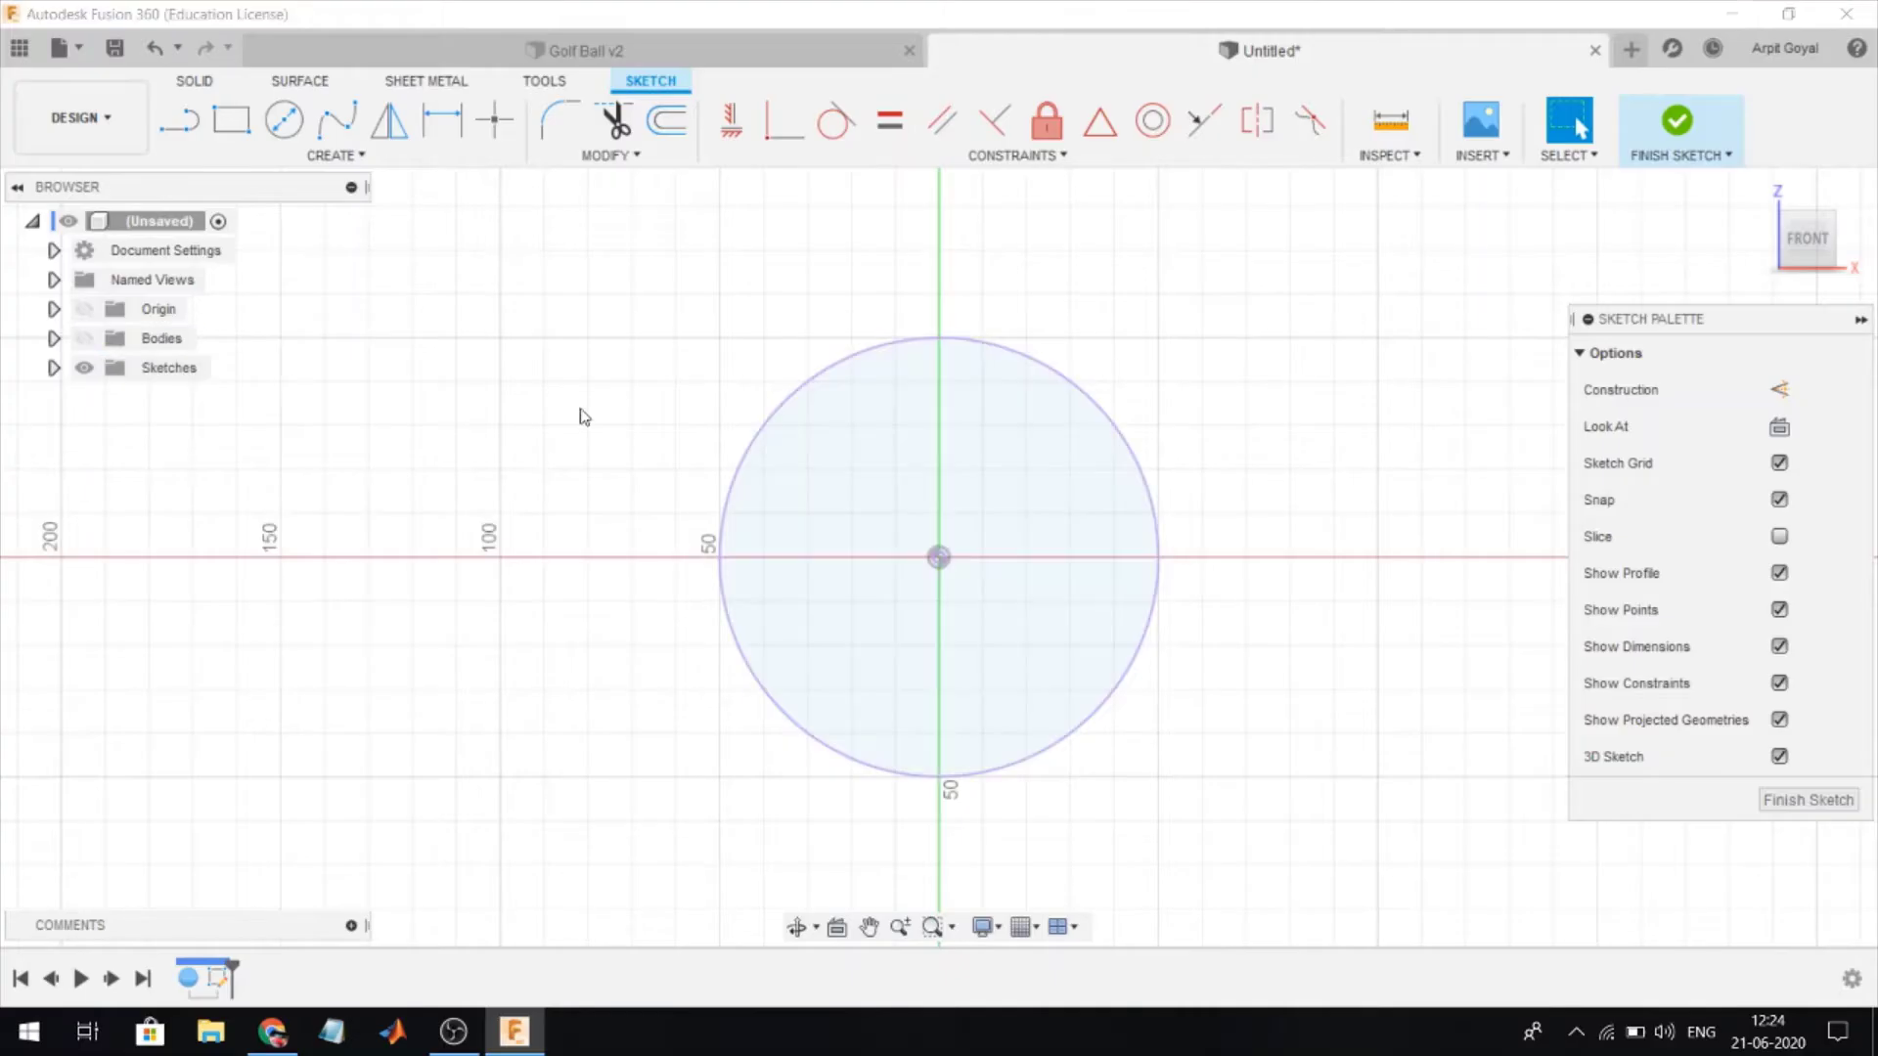
scroll(953, 350, up, 3)
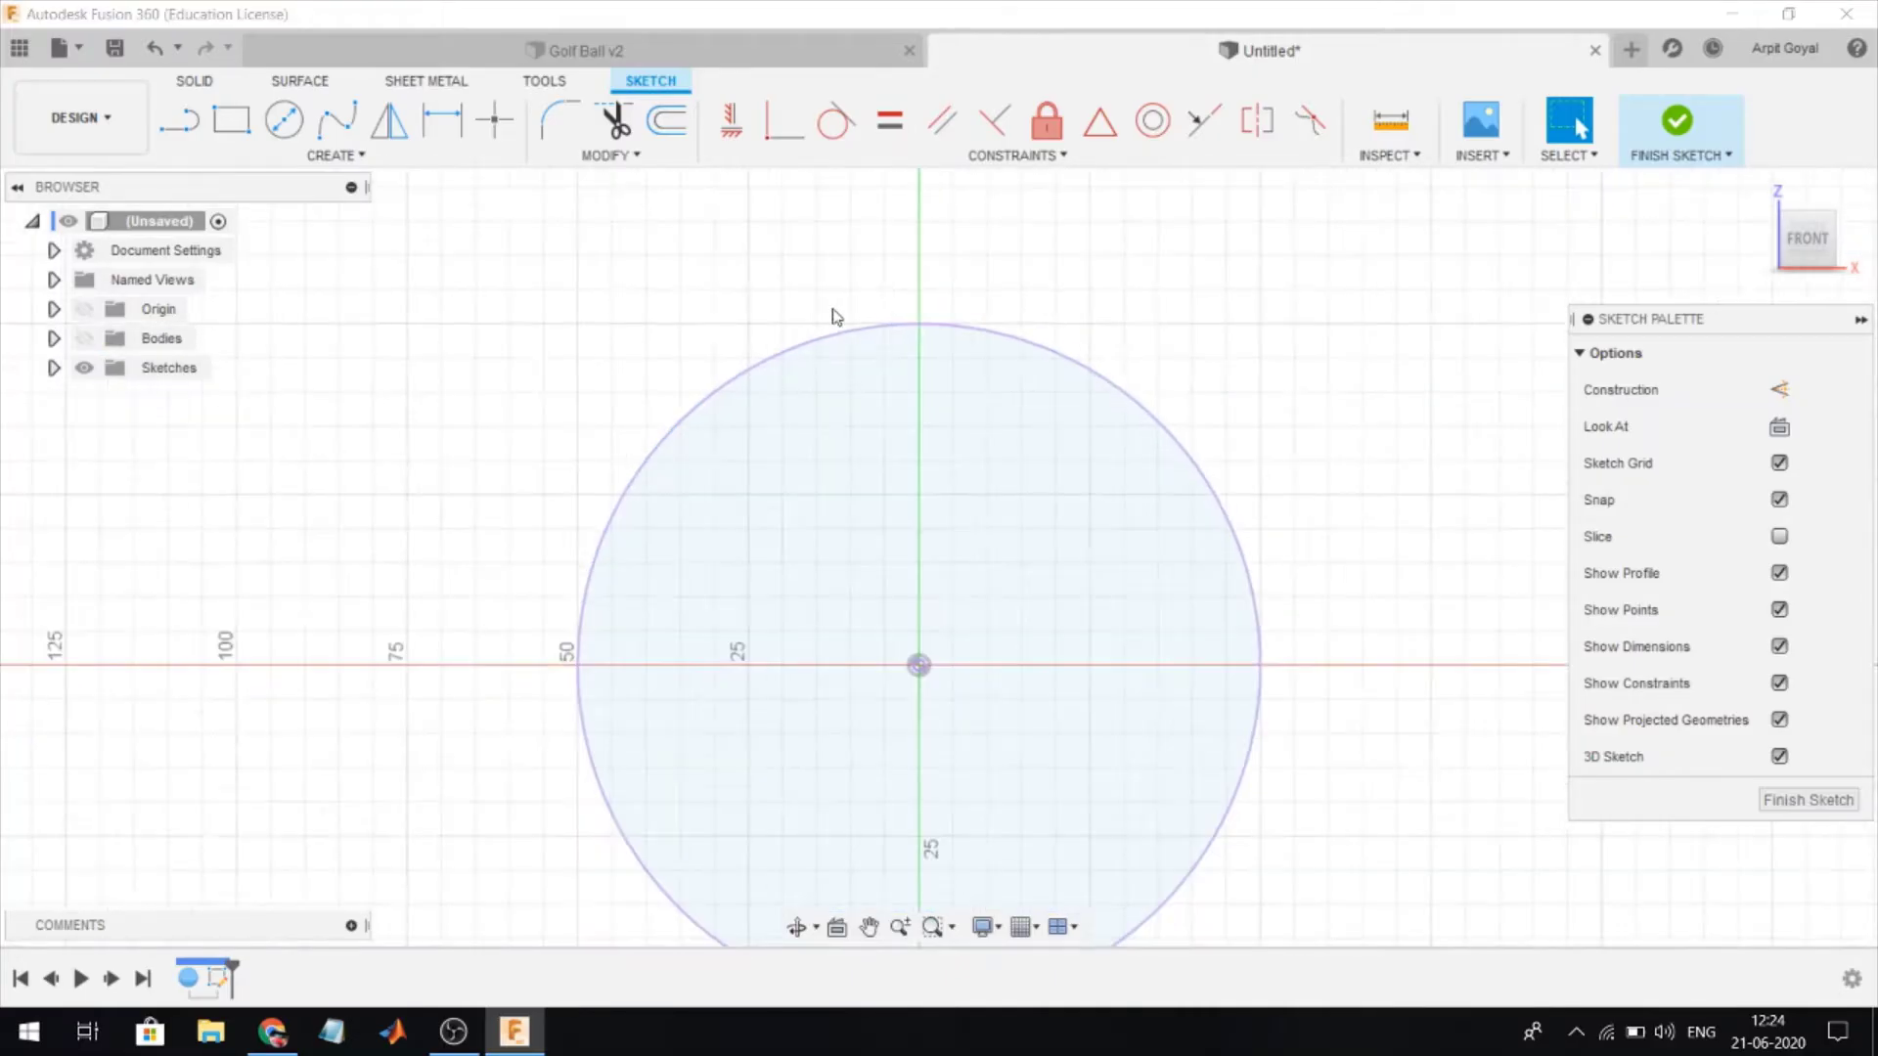
click(354, 157)
mouse_move(272, 266)
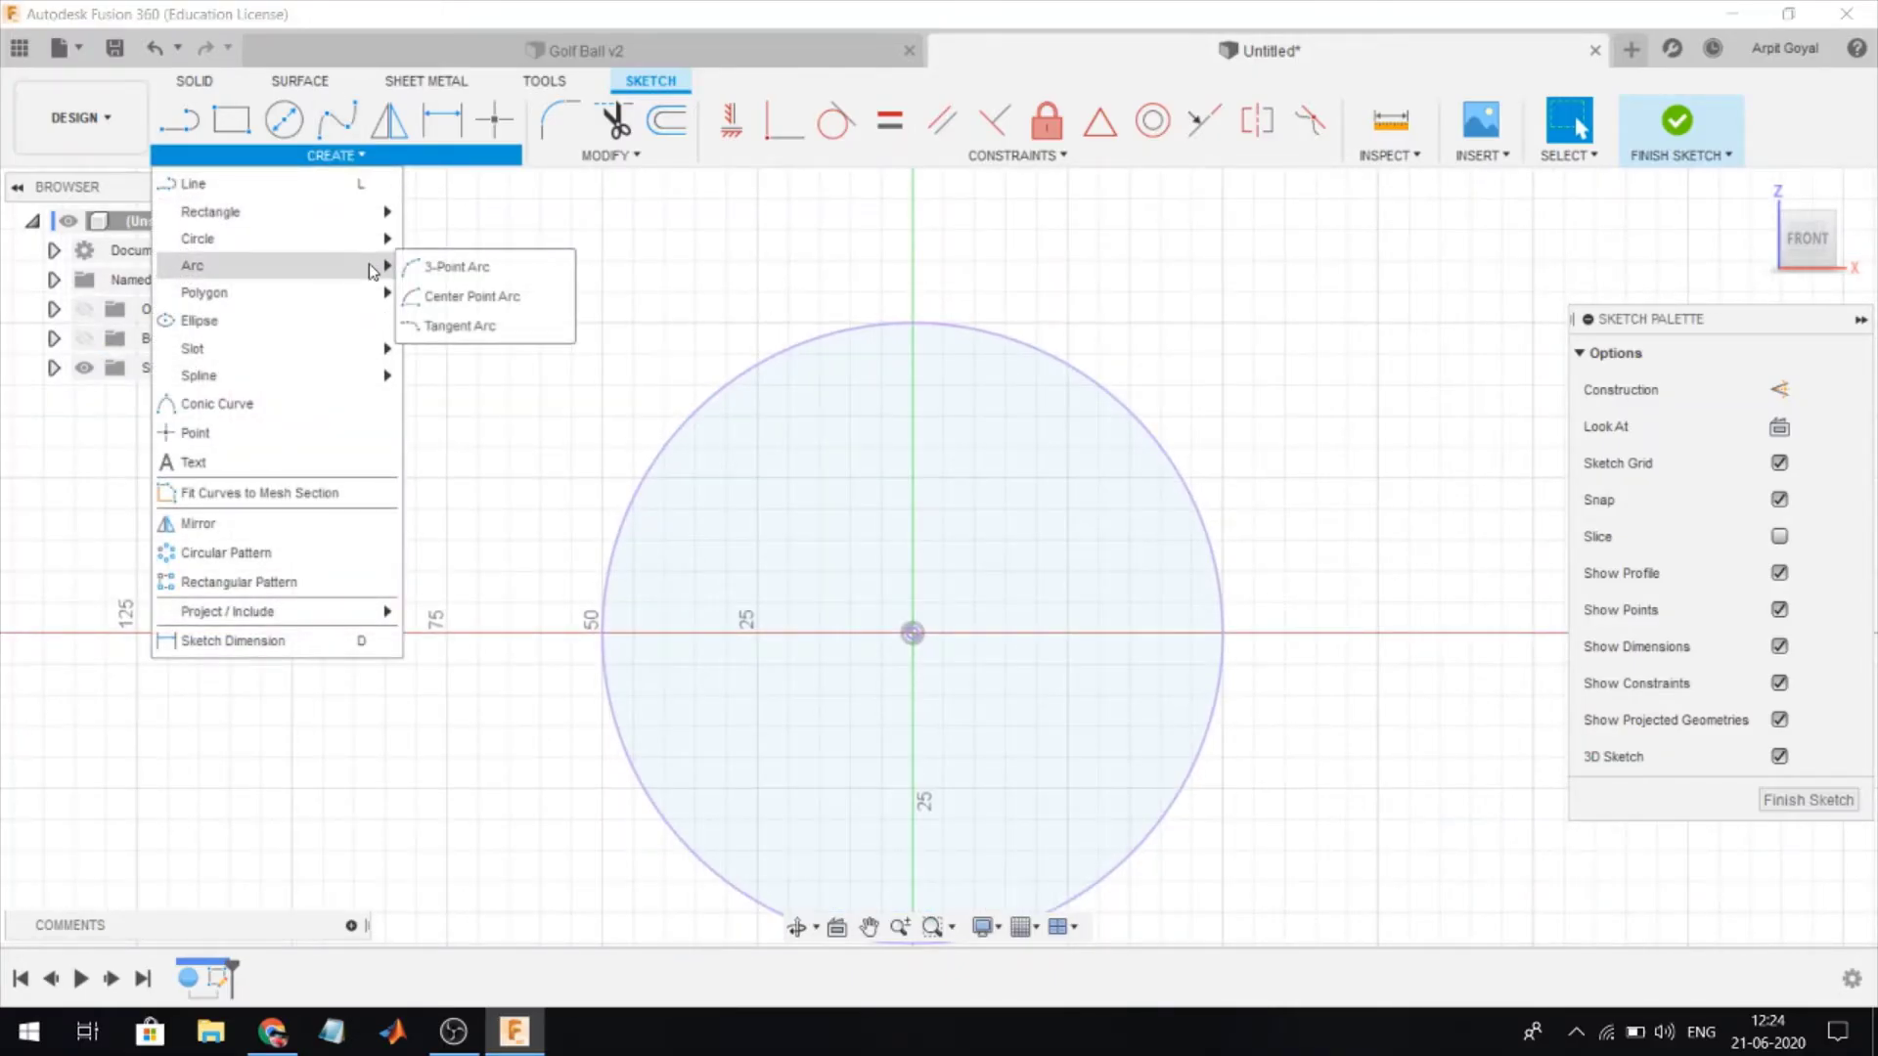
click(470, 281)
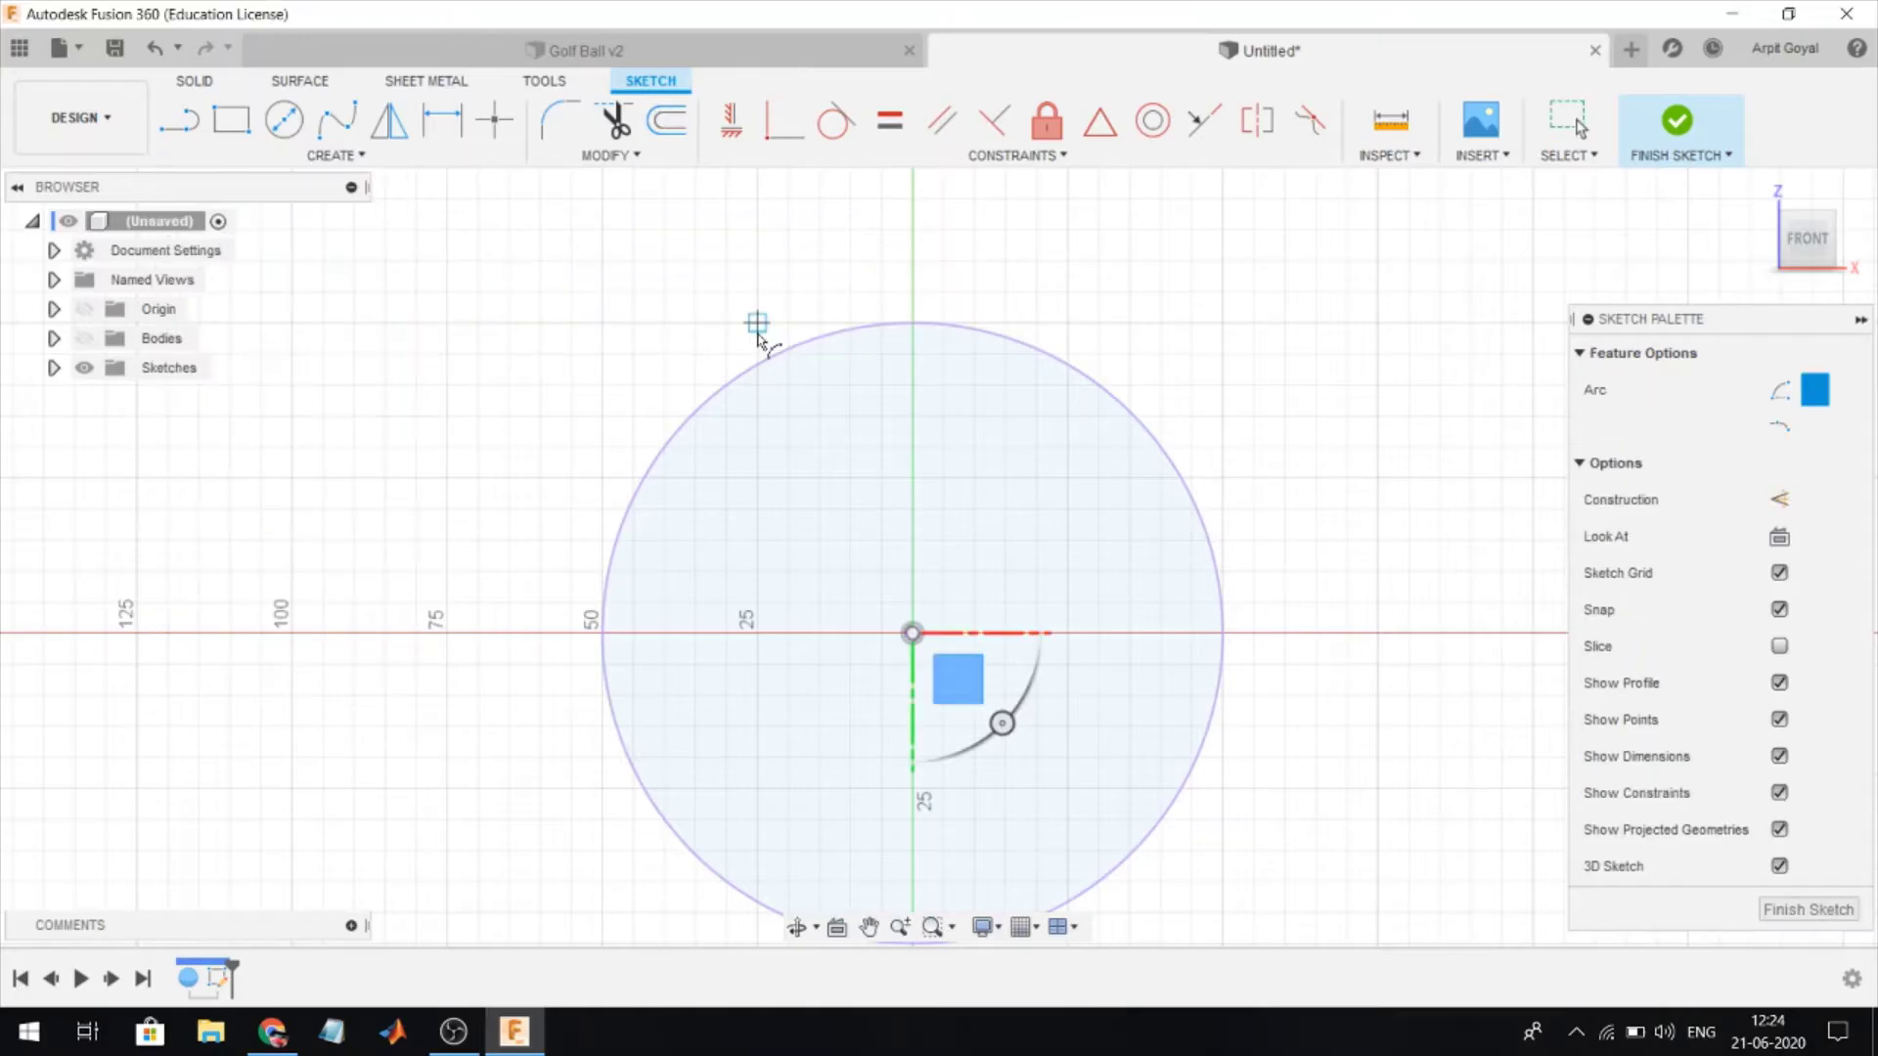
click(911, 384)
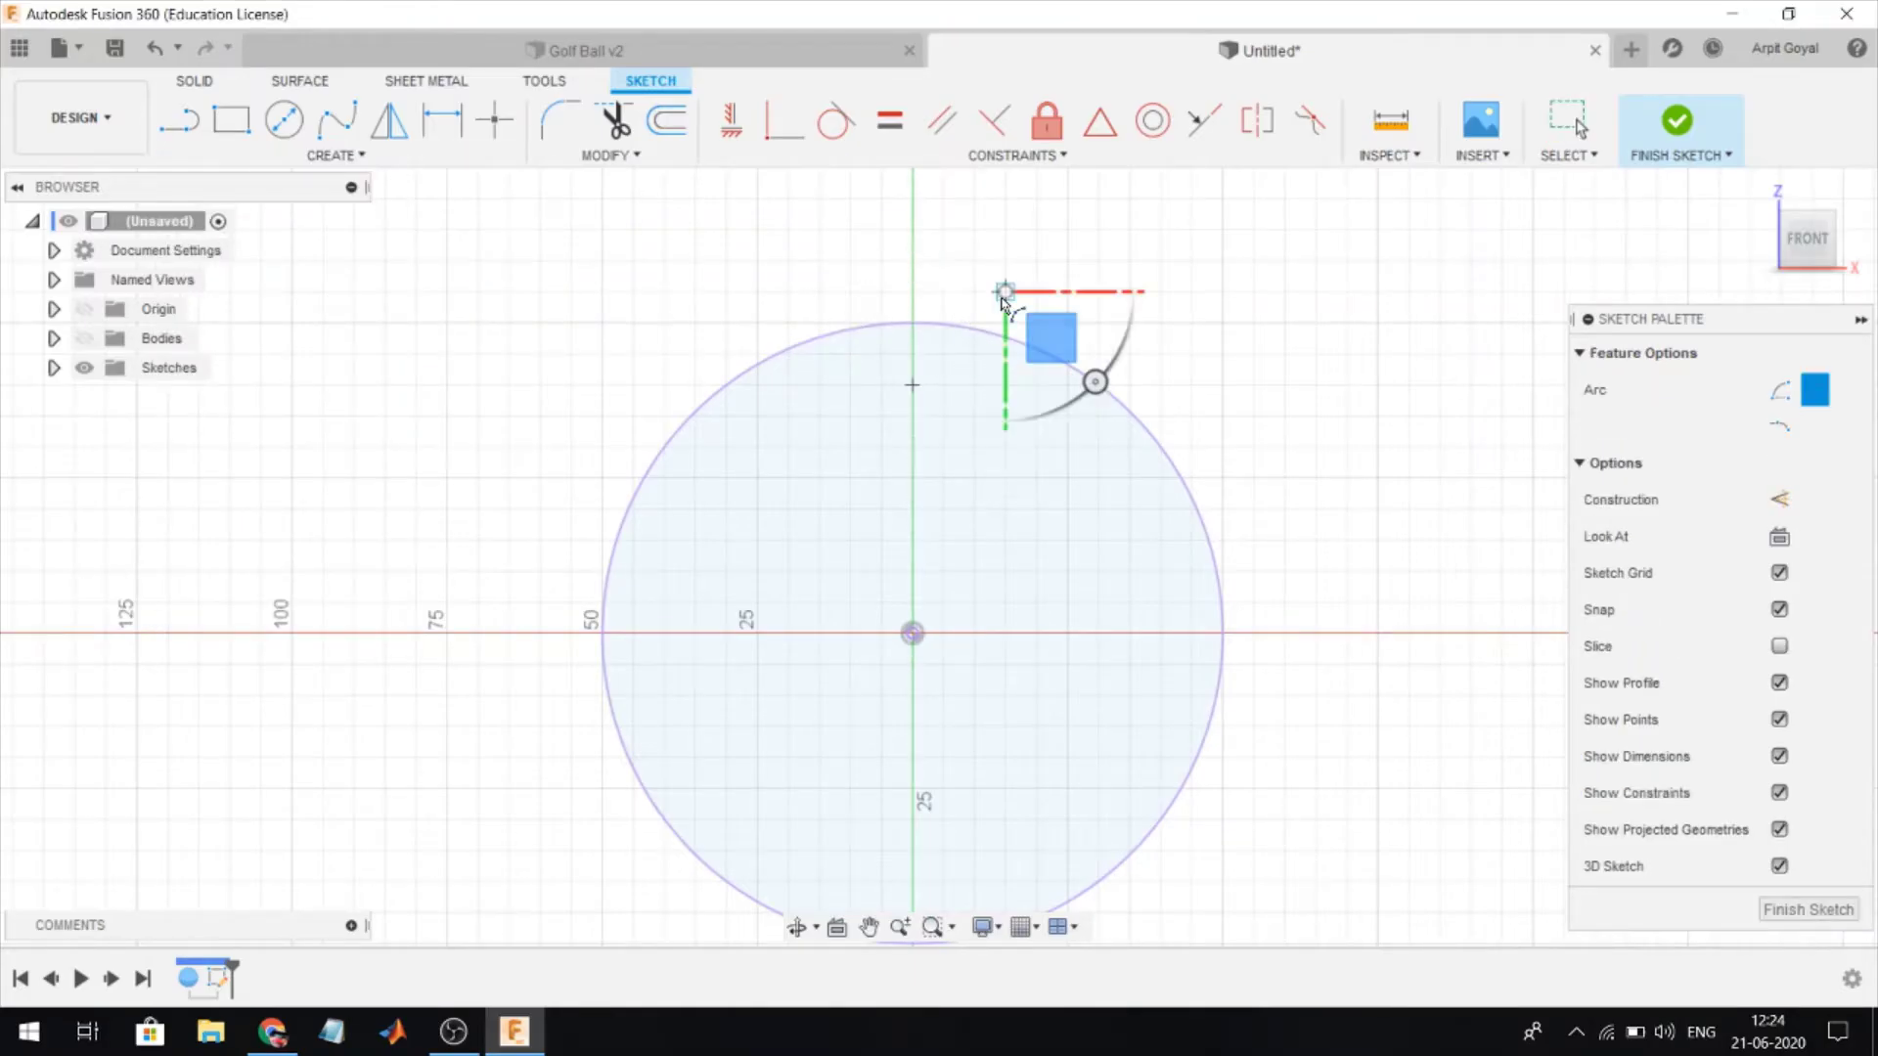
click(980, 364)
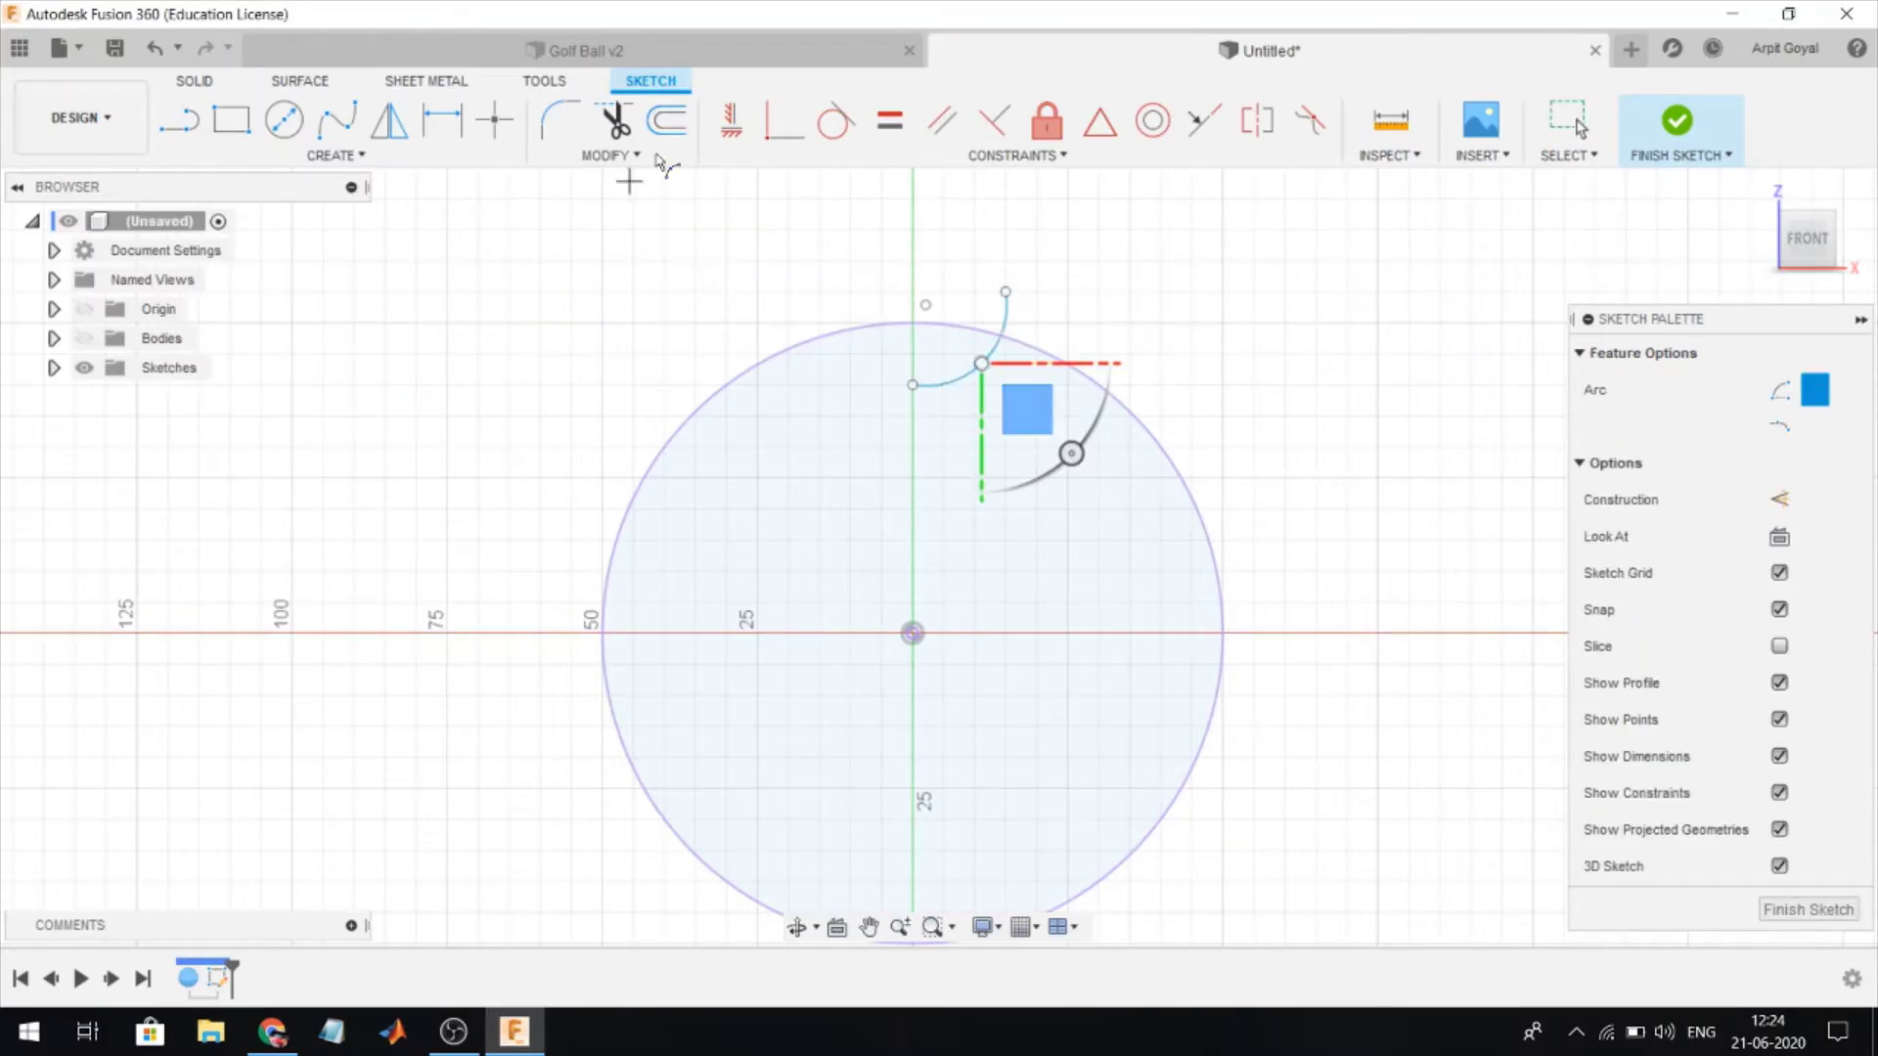
click(731, 119)
click(912, 384)
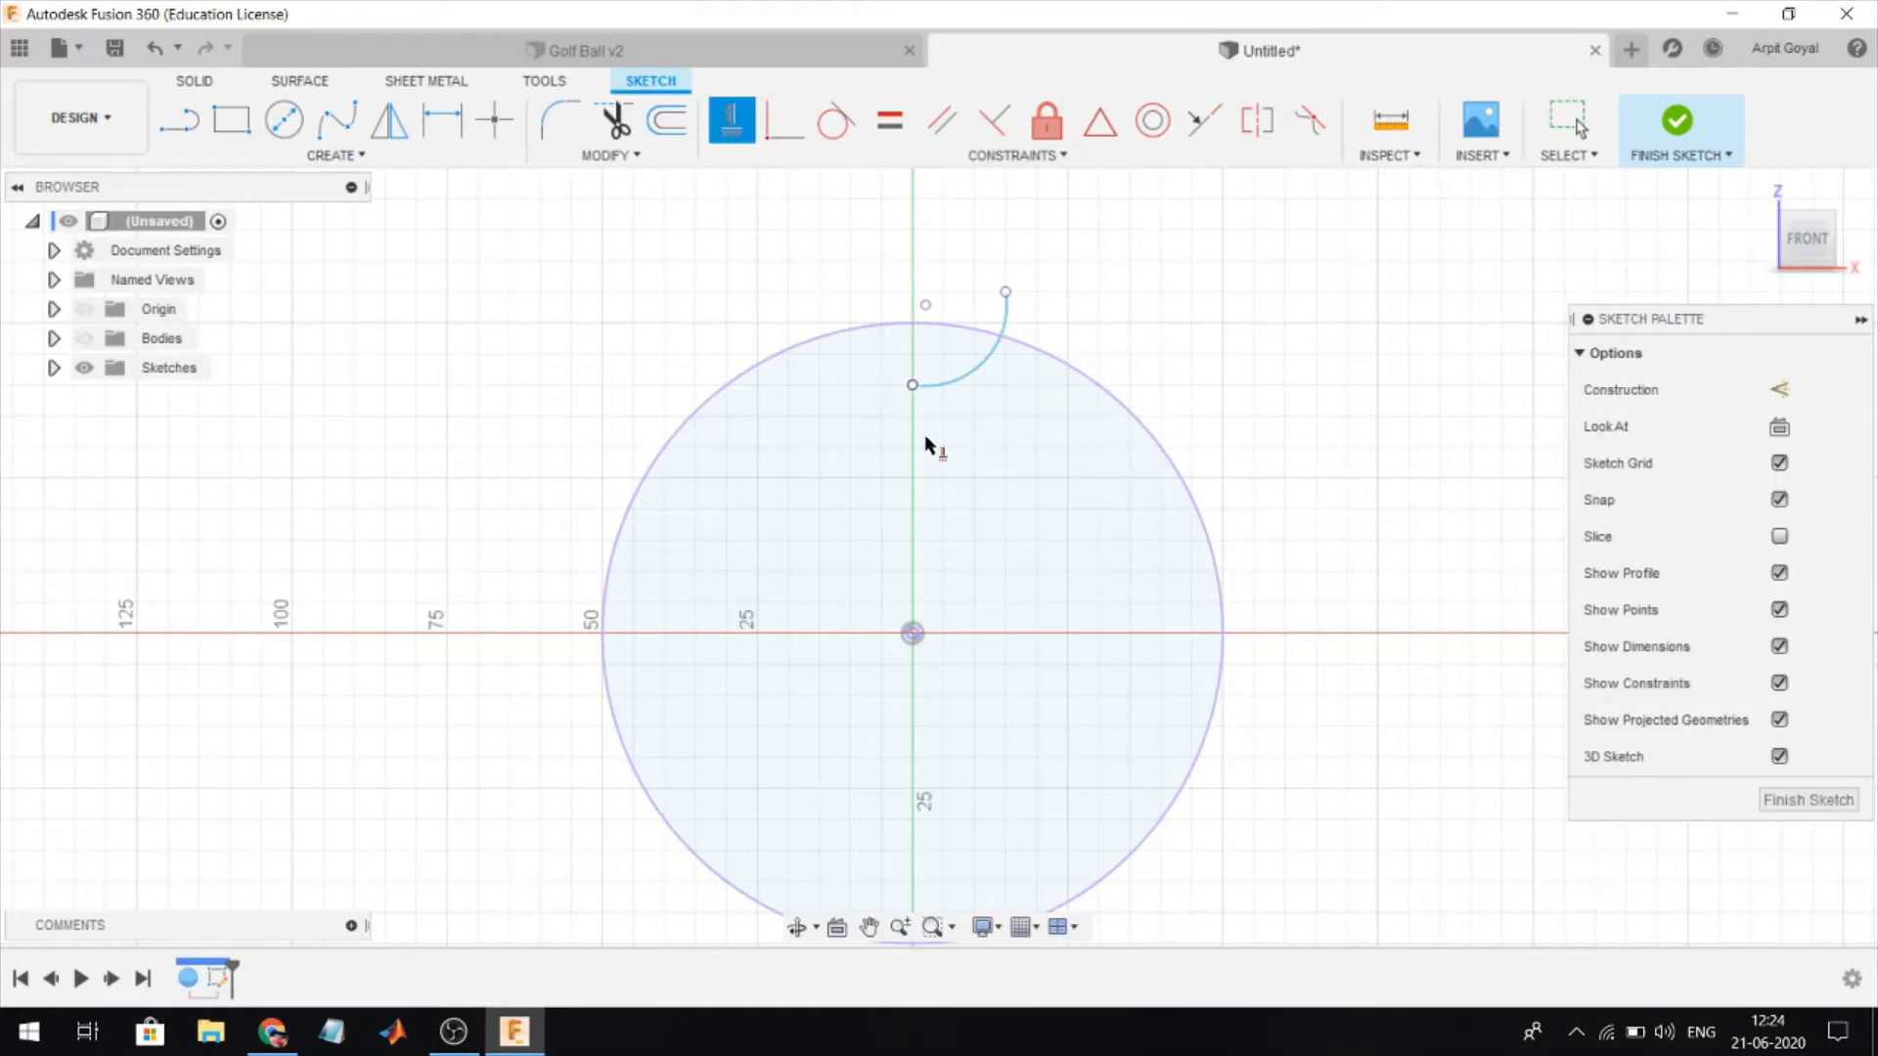
- Align the arc end vertically with the origin and dimension it 47.5 mm above
click(442, 120)
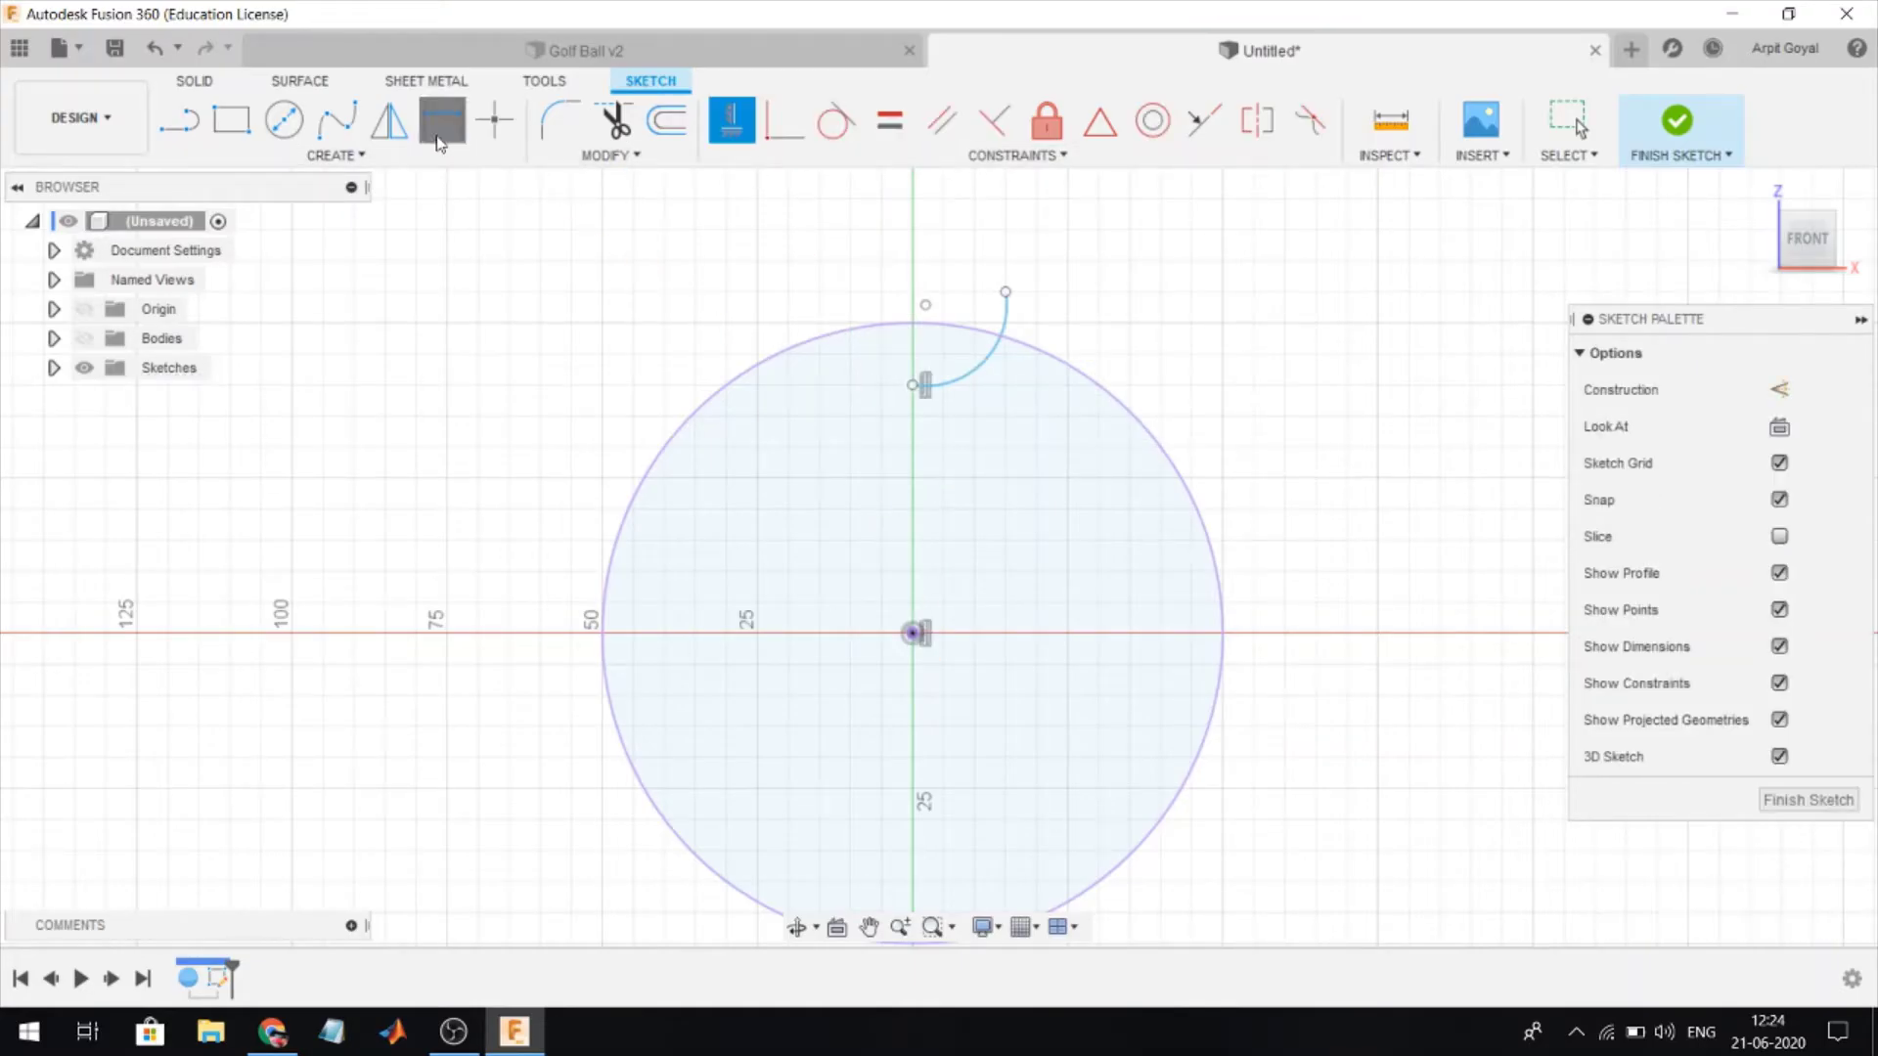
click(911, 385)
click(909, 634)
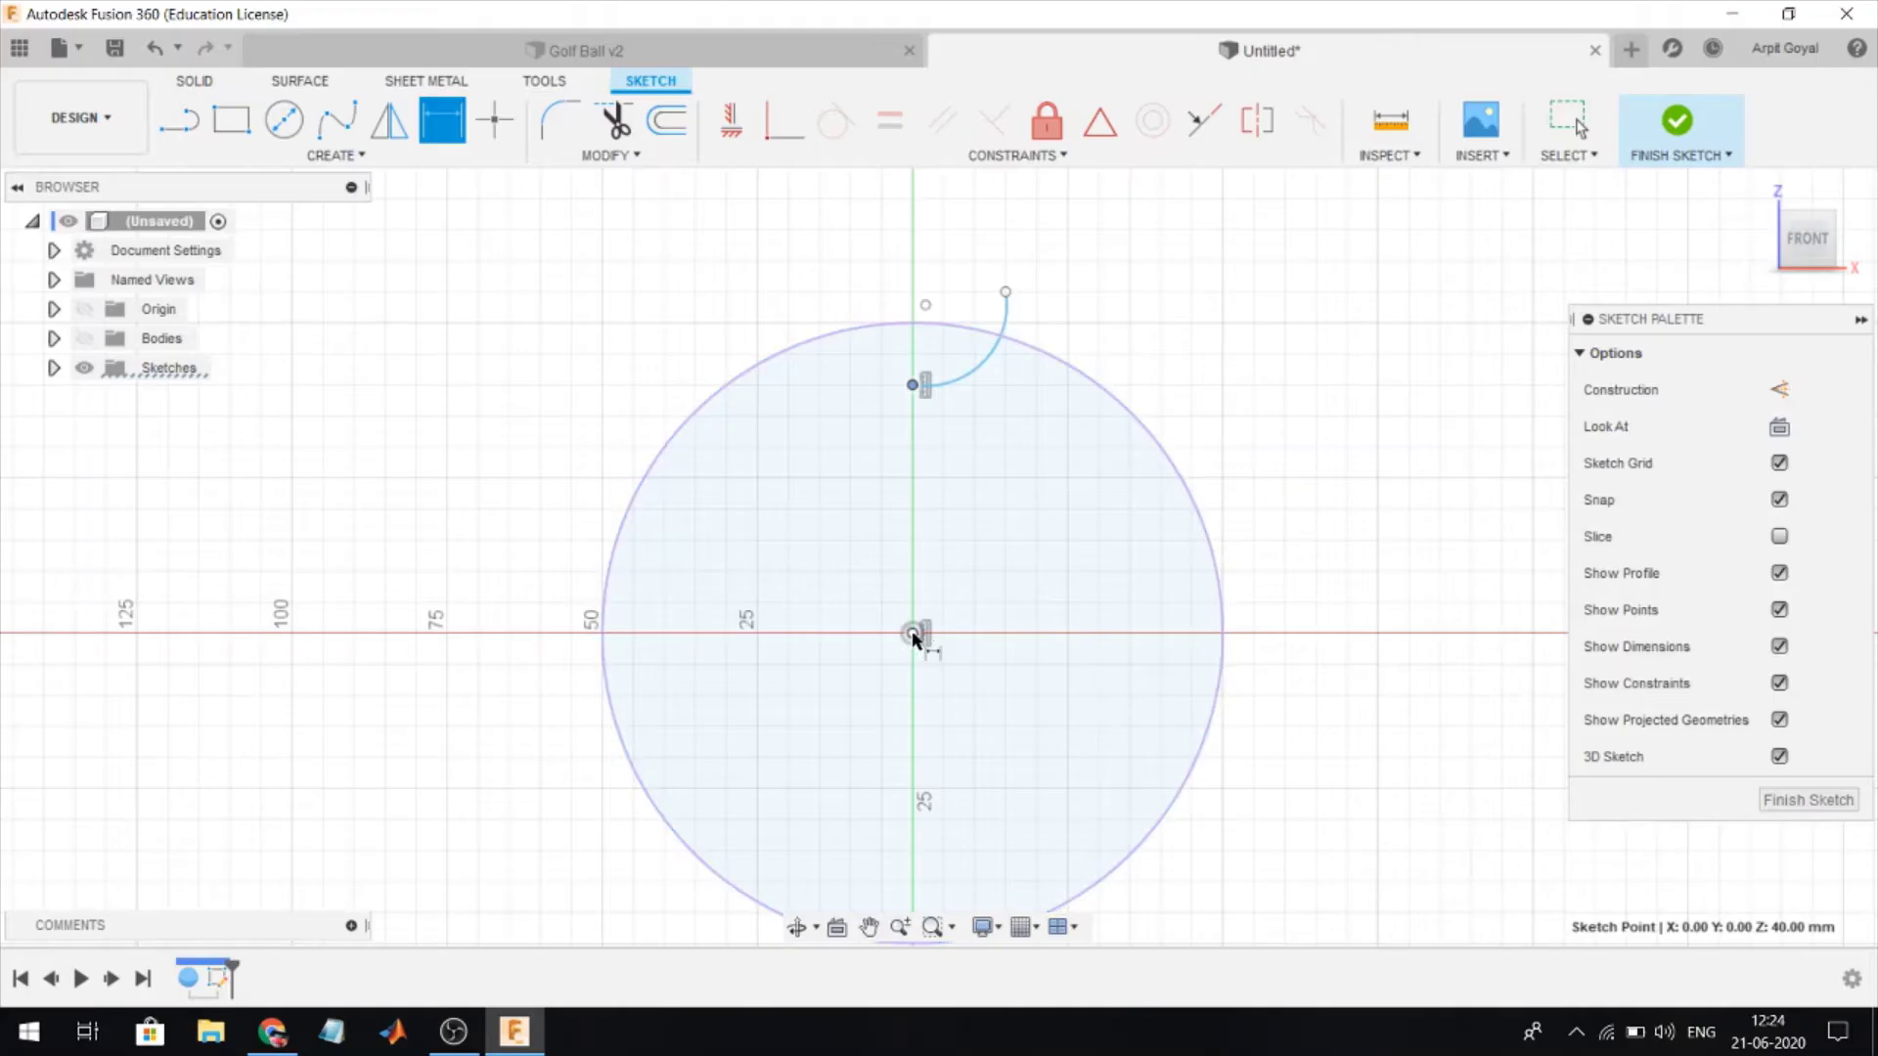
click(791, 541)
text(47.5)
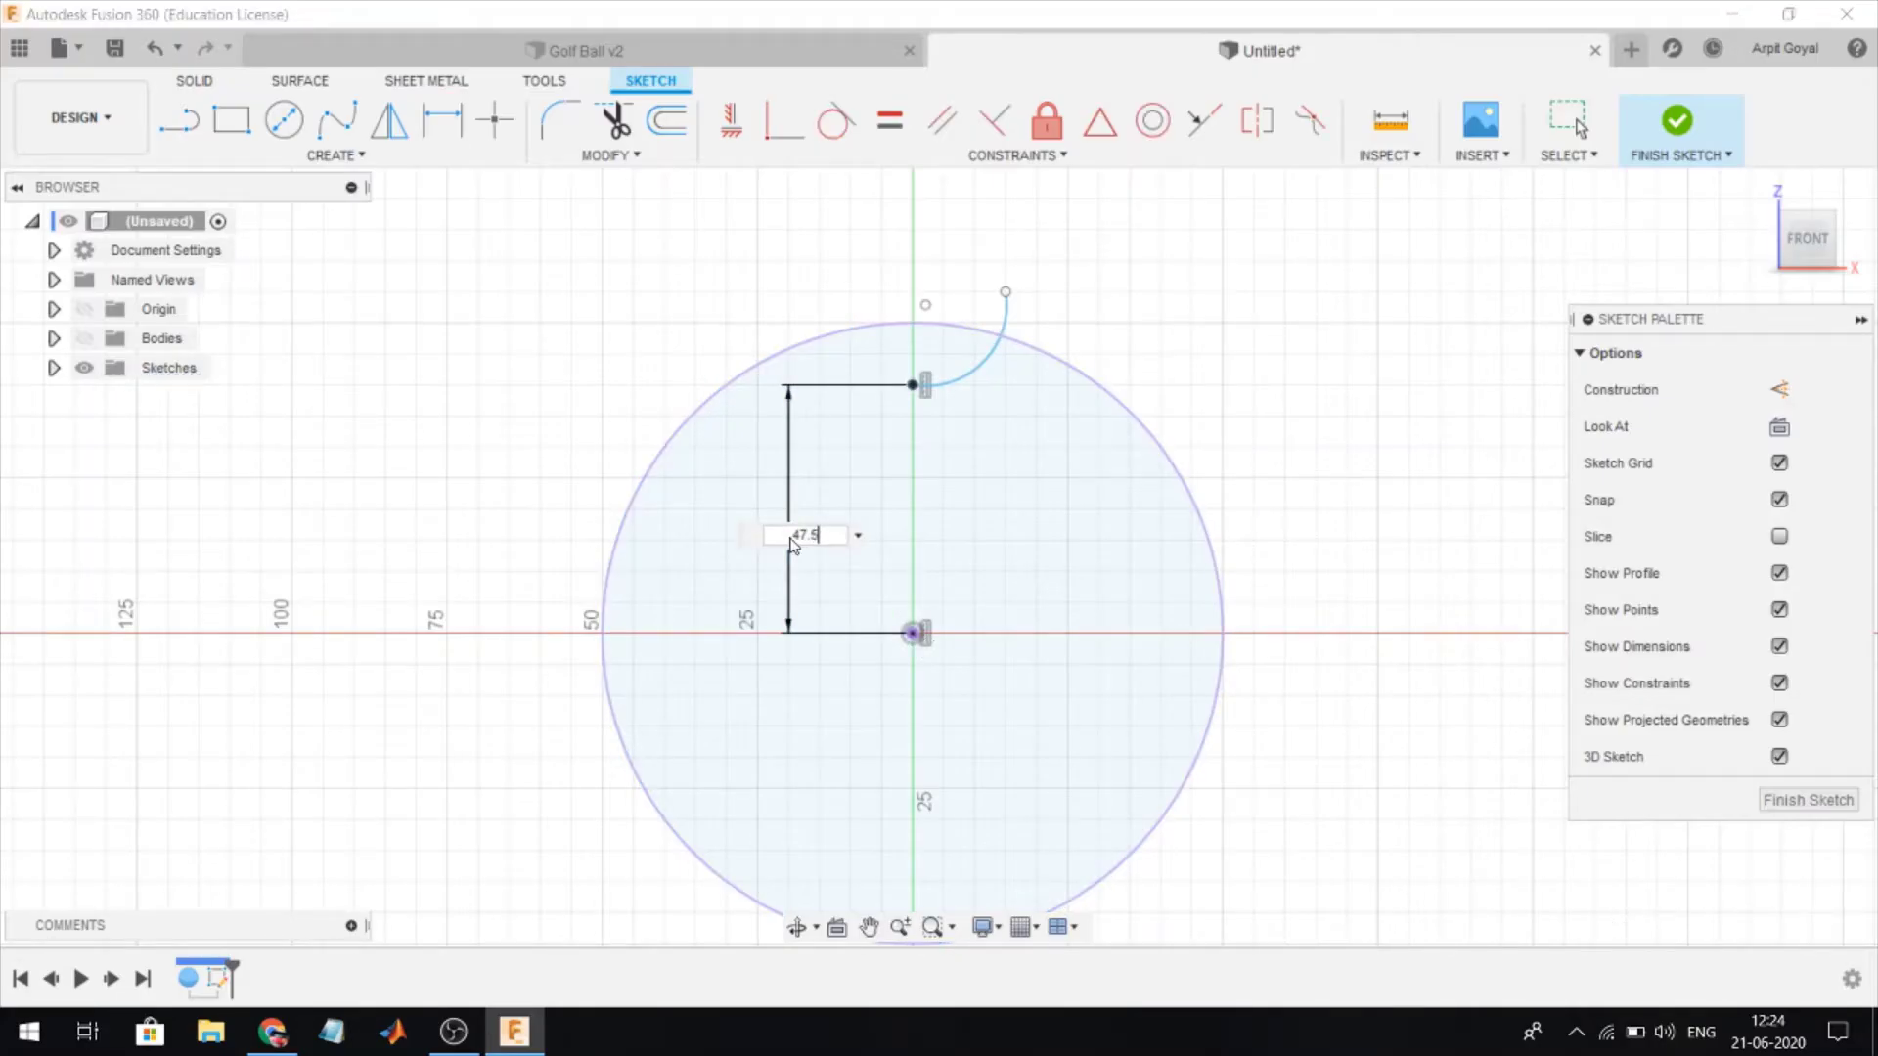
key(Return)
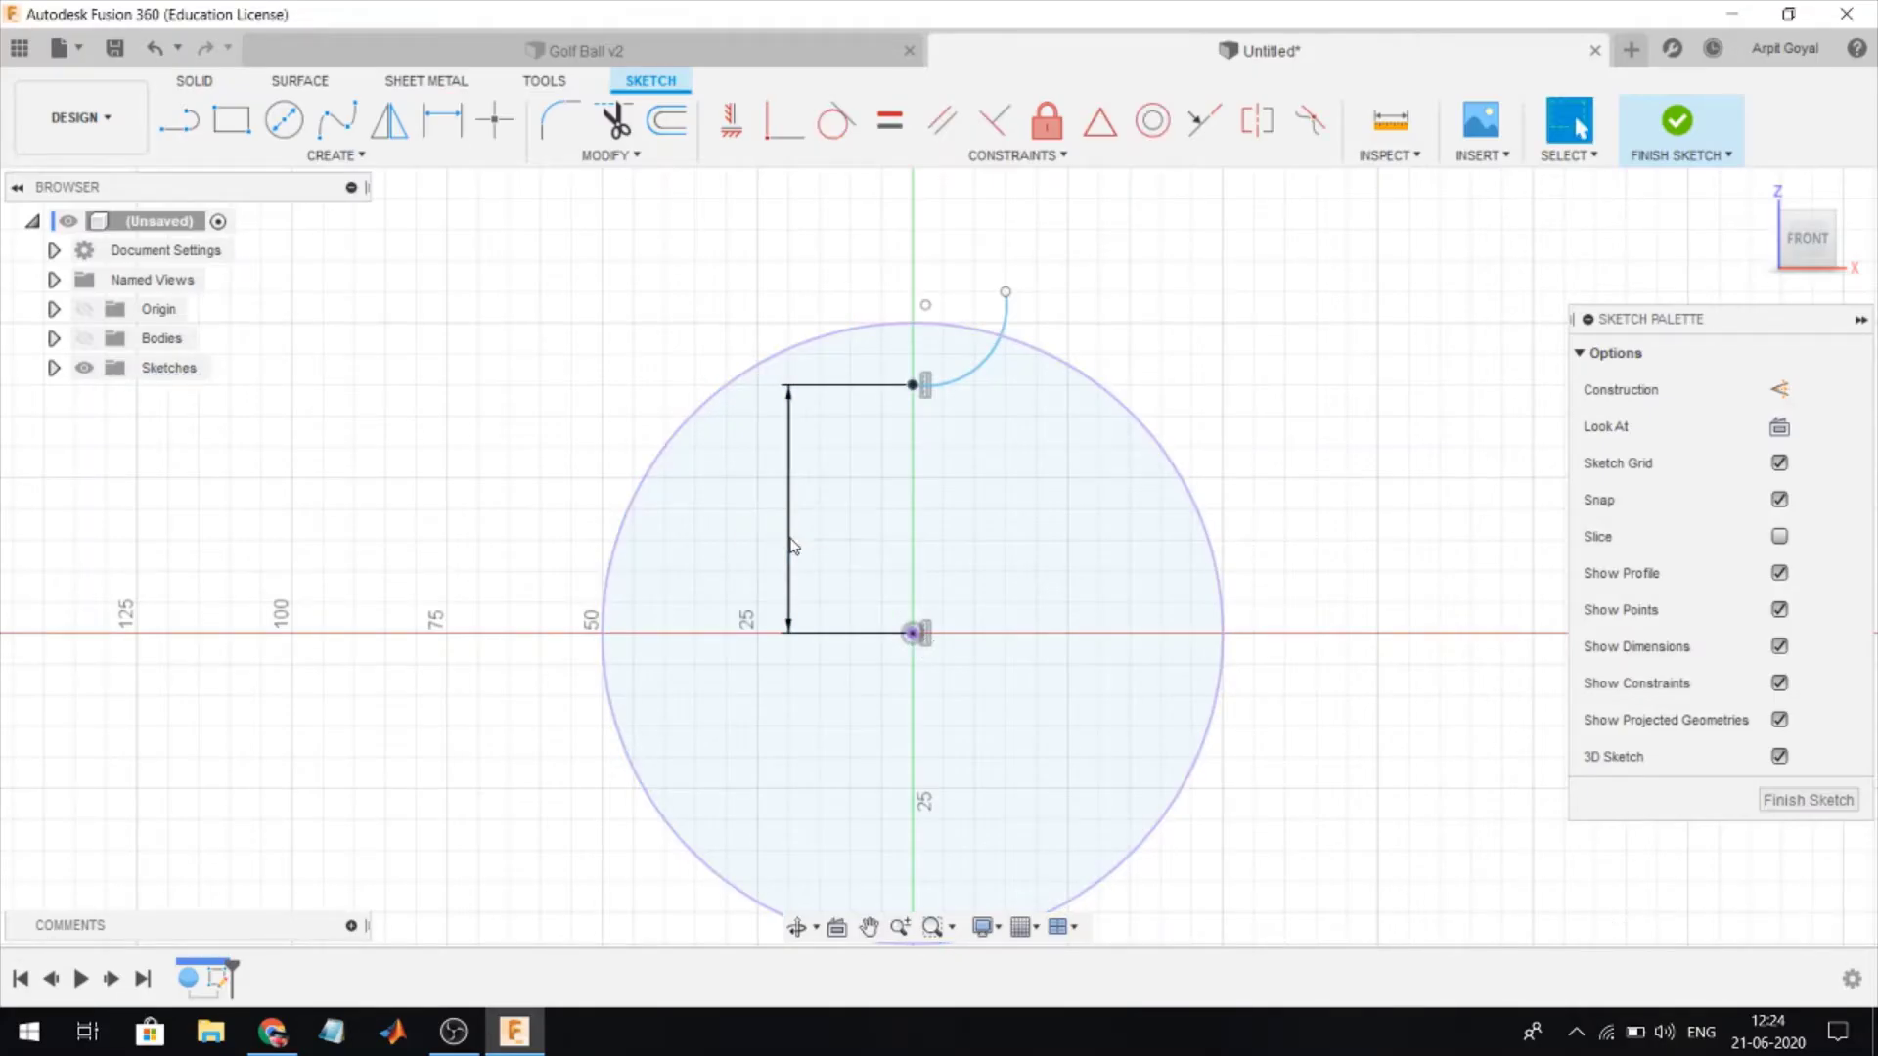
- Attempt a 100 mm diameter dimension on the projected circle
scroll(929, 343, up, 3)
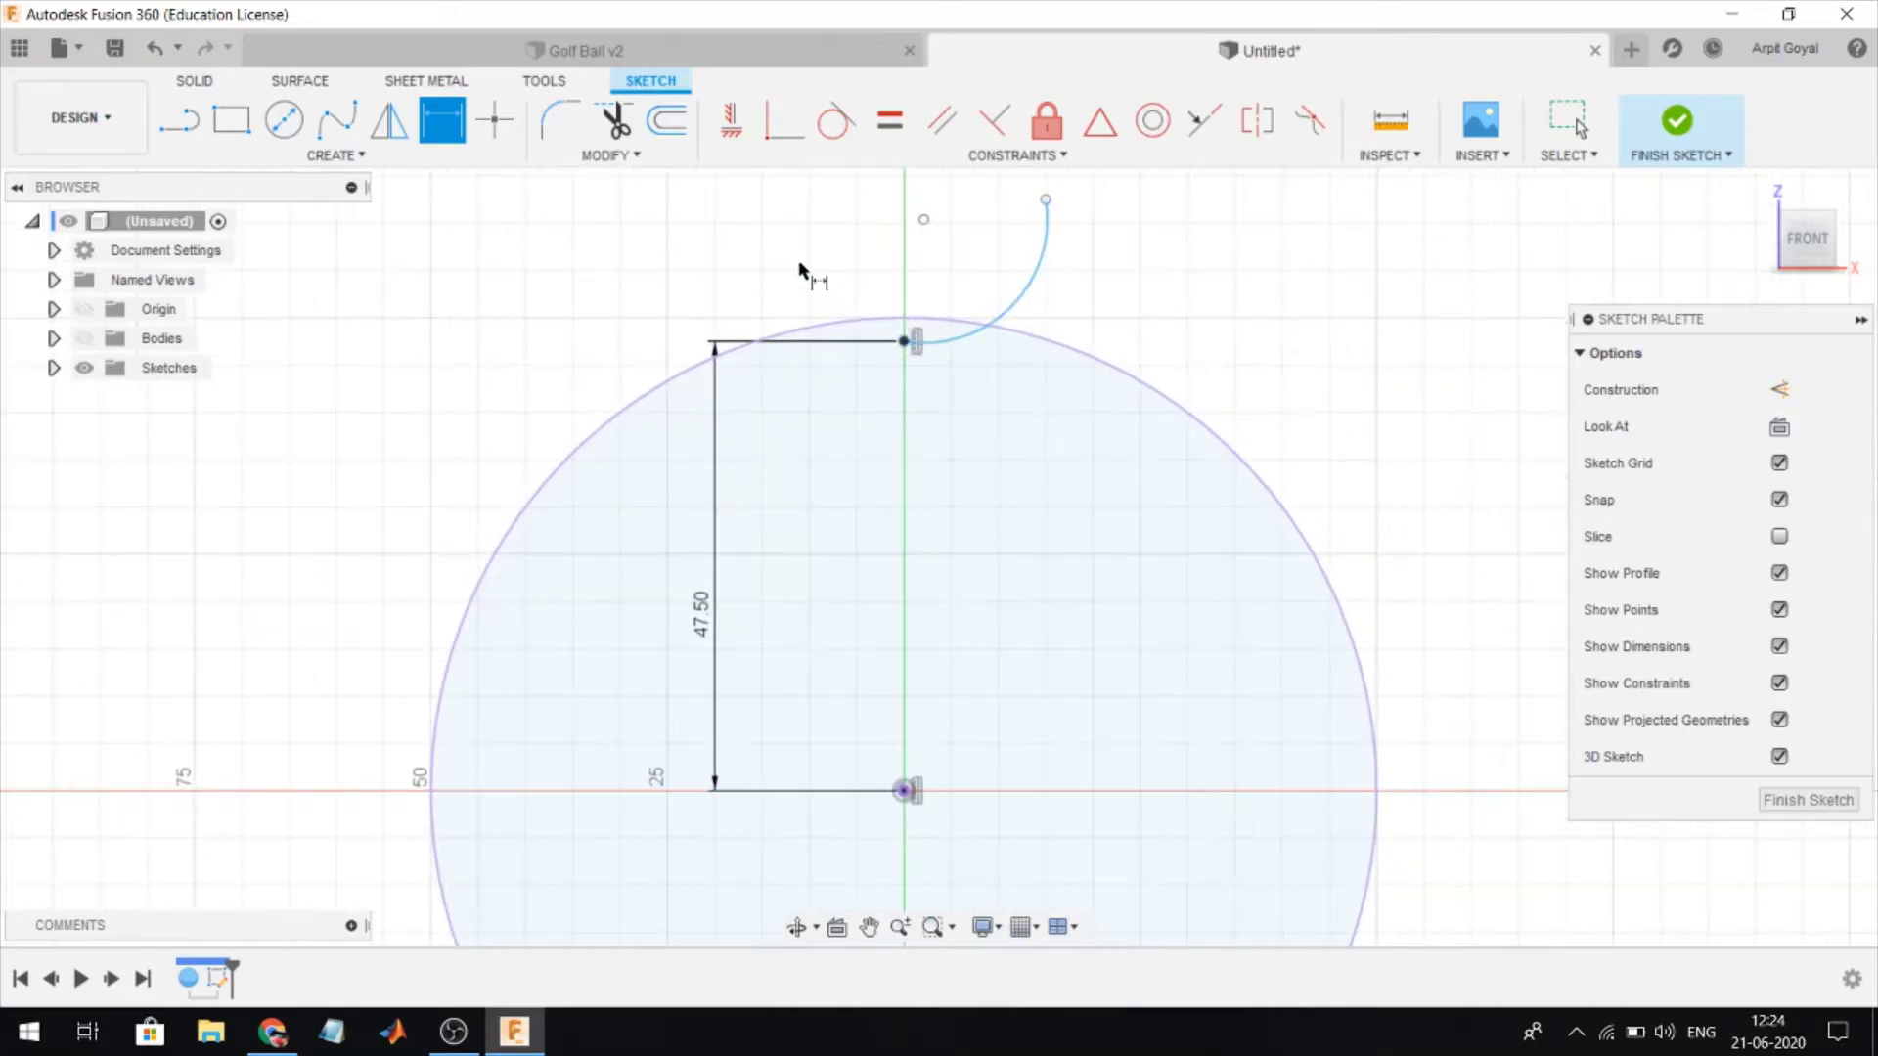
click(905, 324)
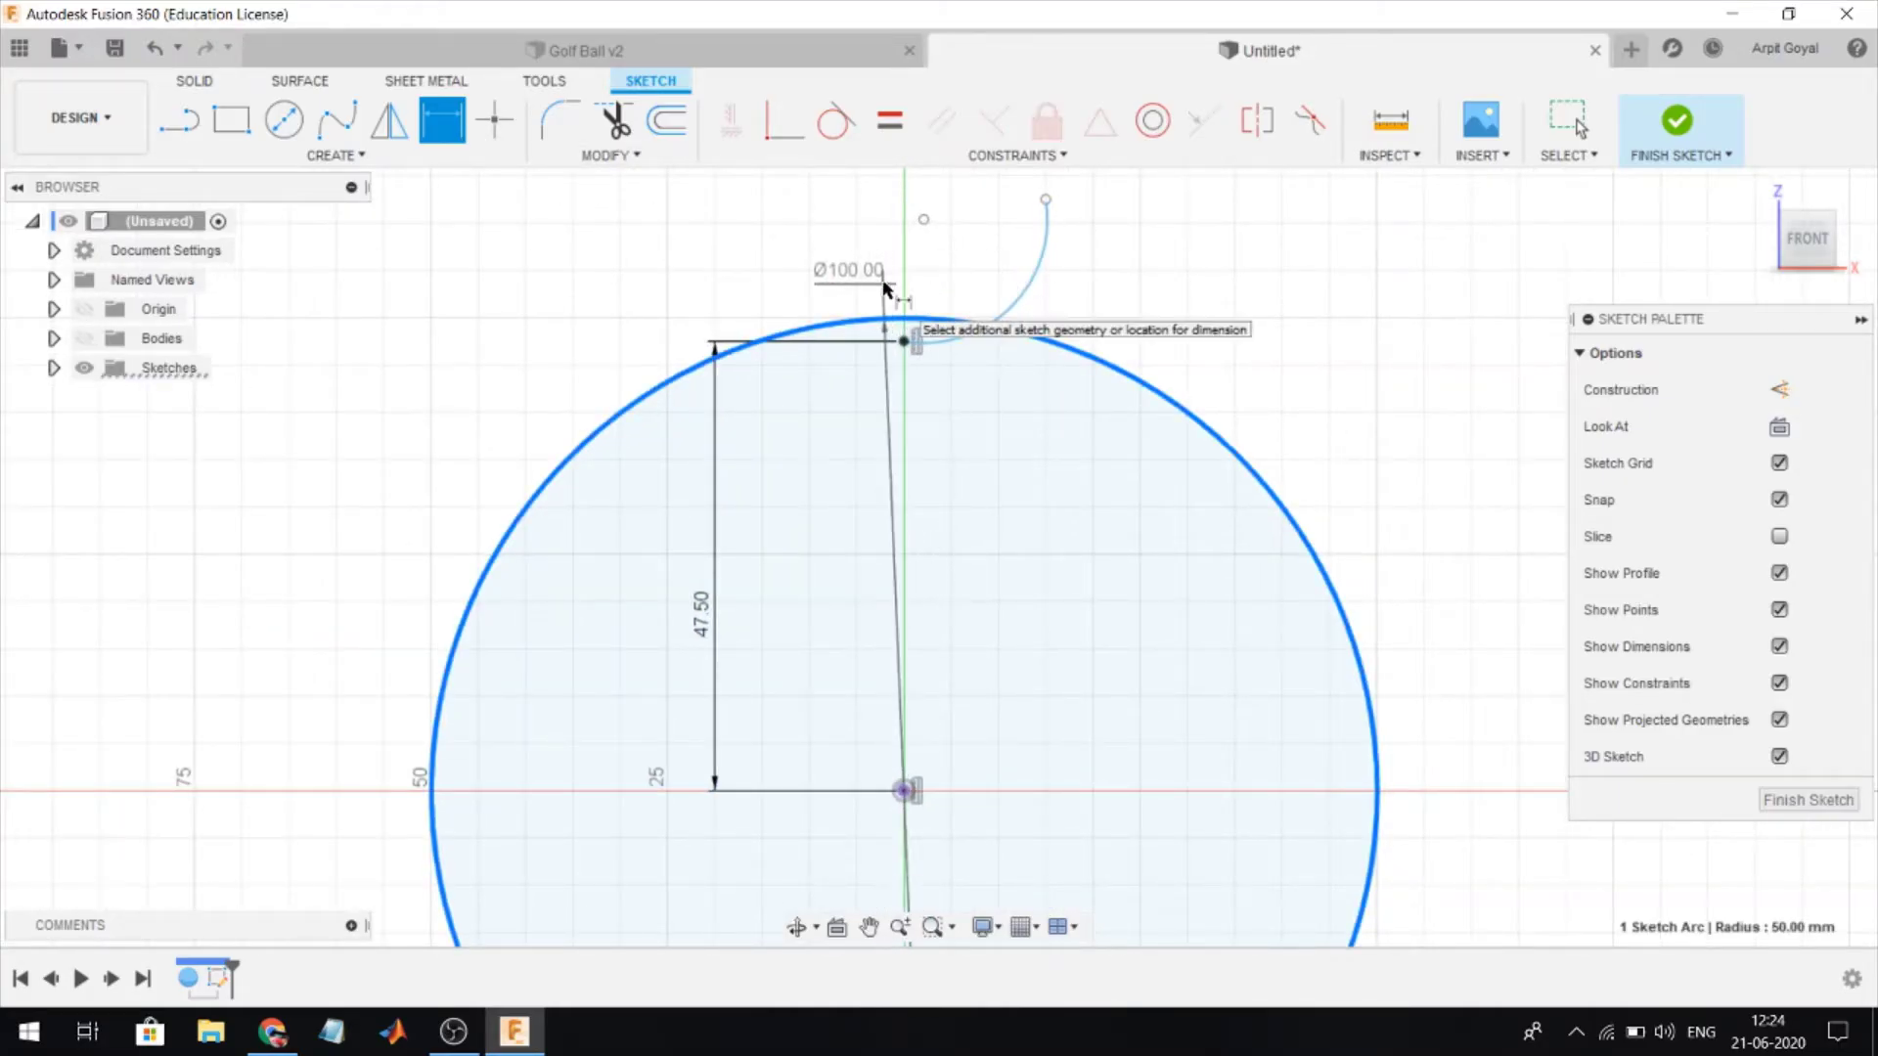
key(Escape)
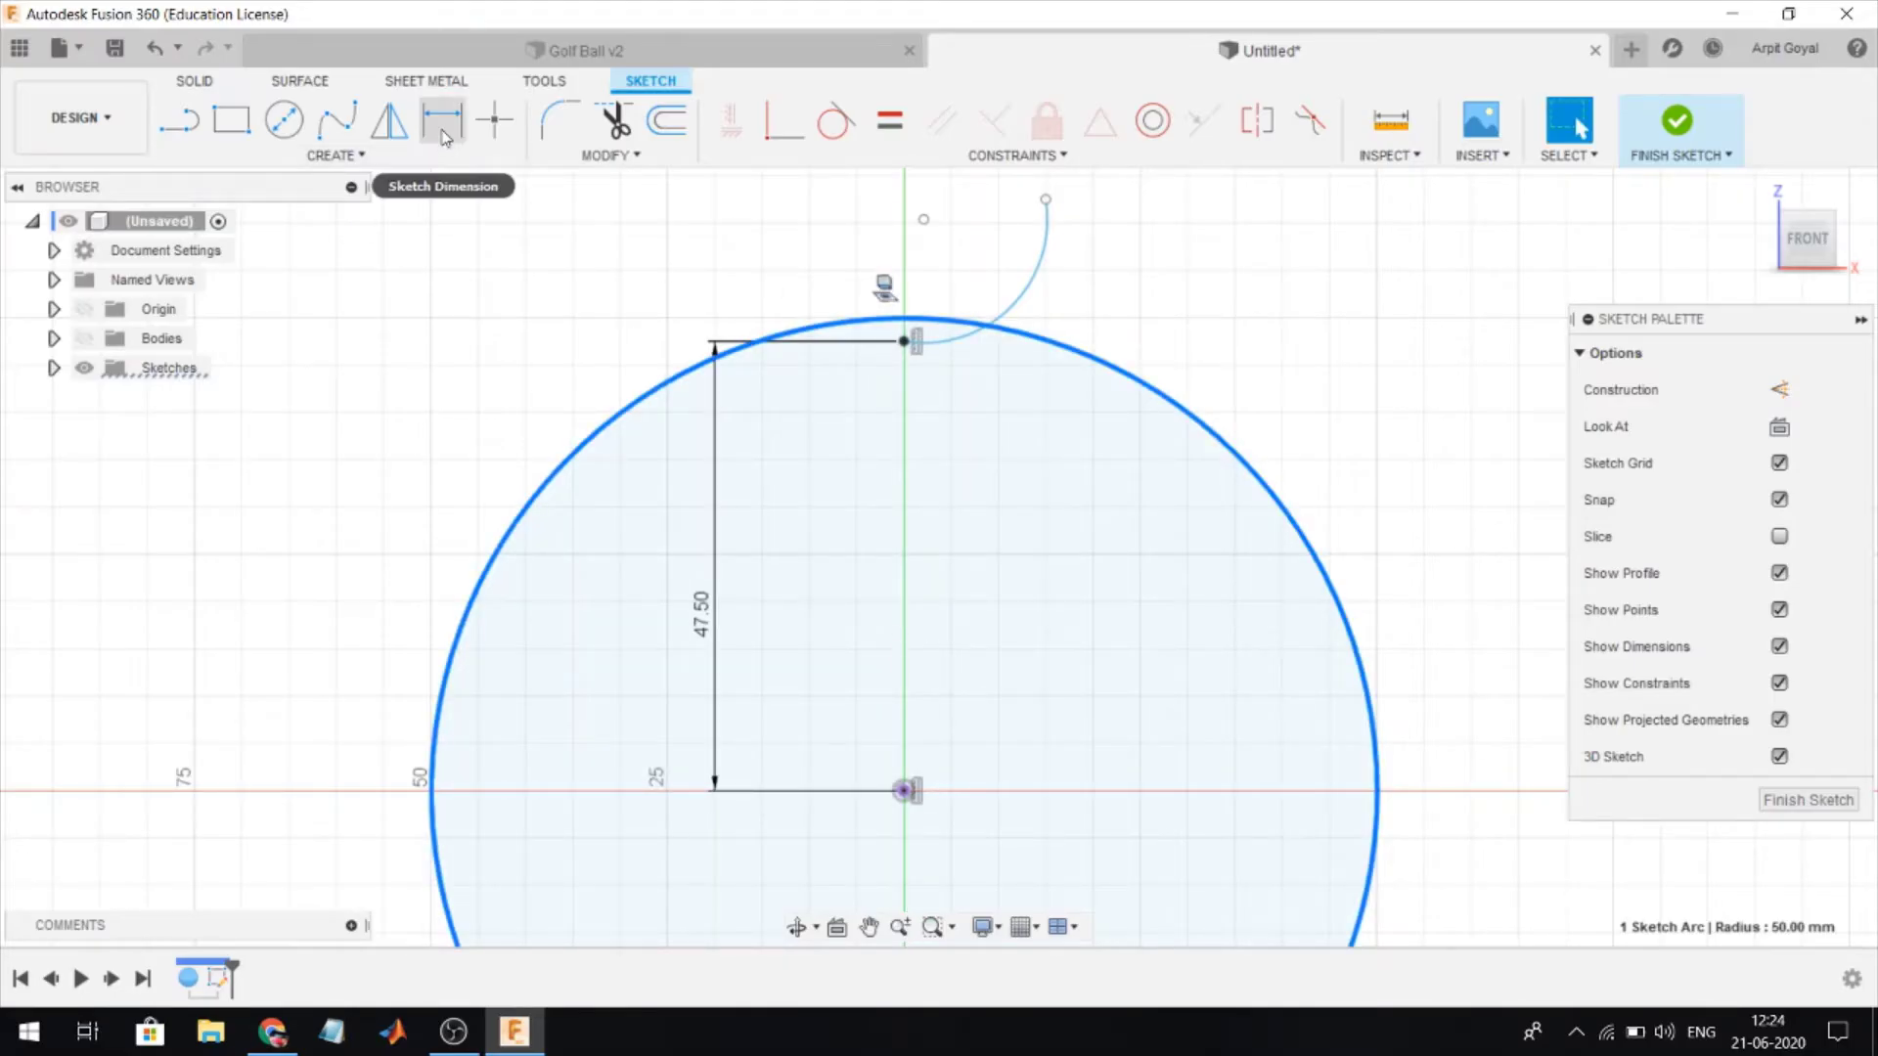
click(895, 323)
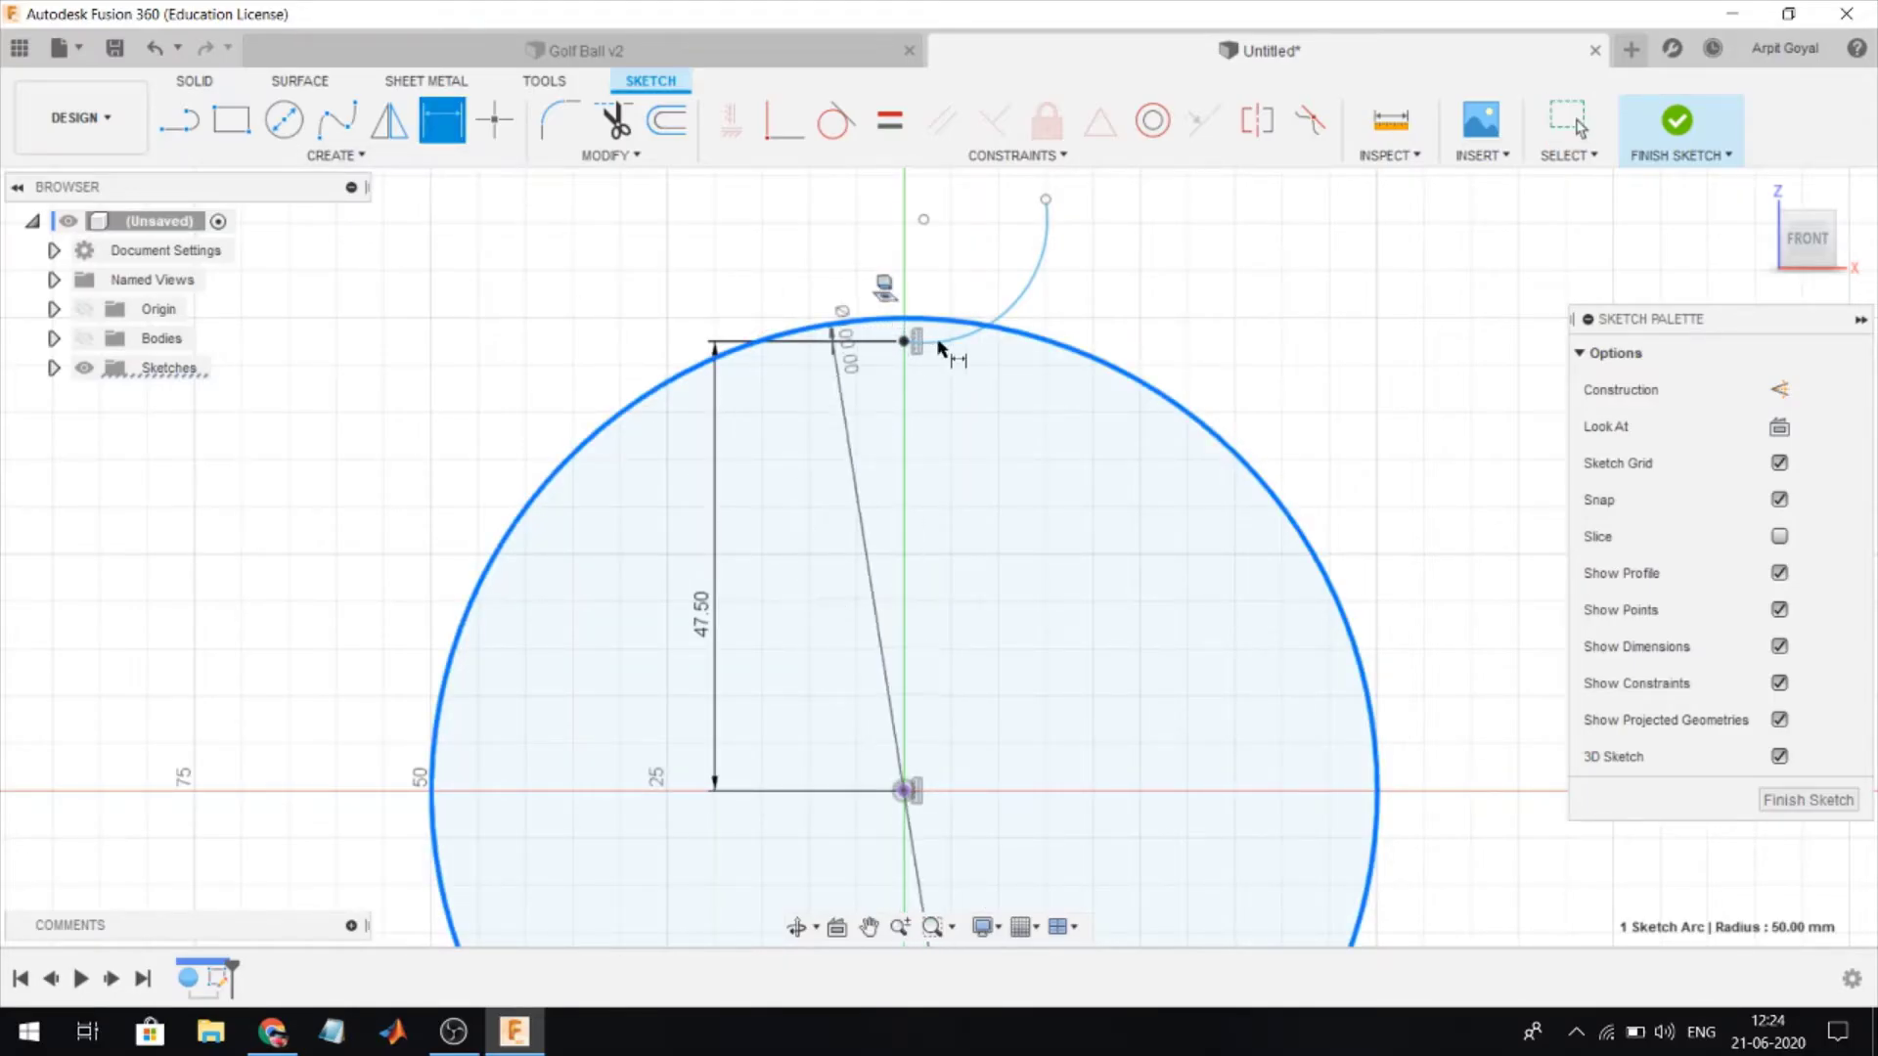
click(636, 316)
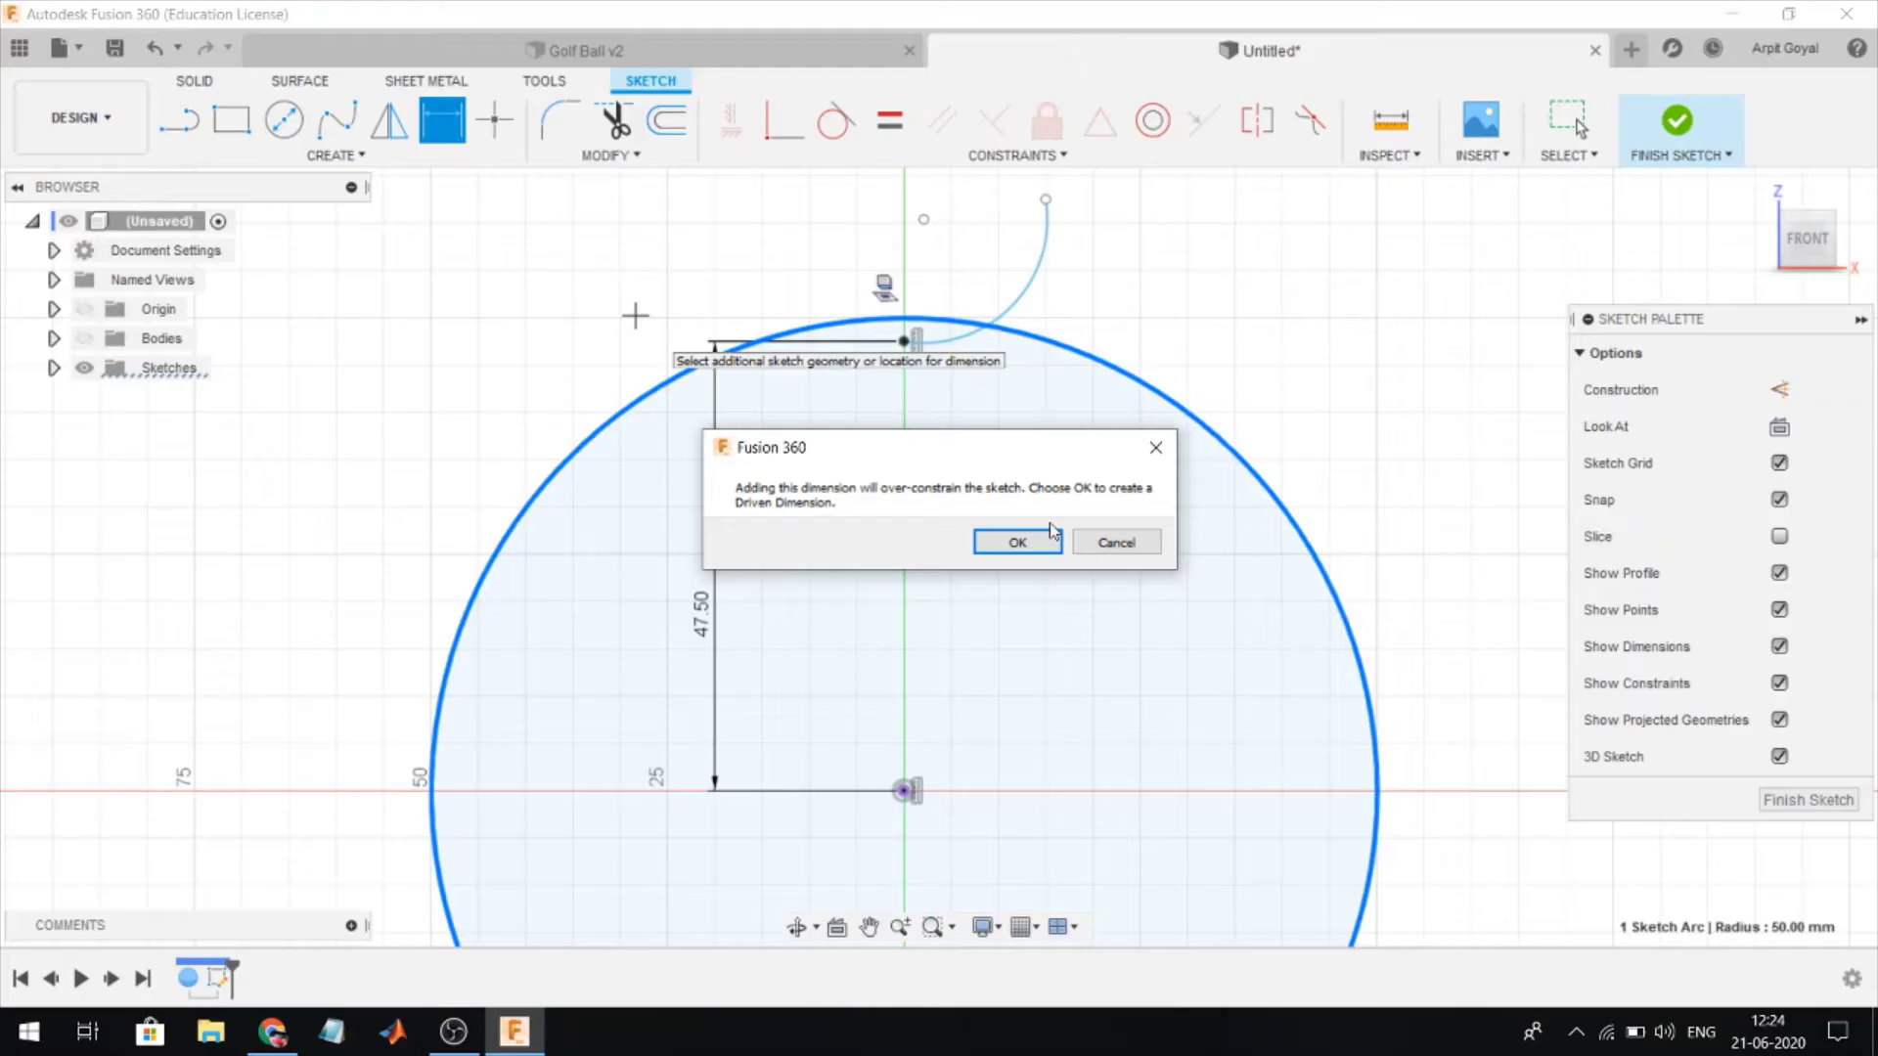
- Decline the over-constraining dimension and give the arc a 4 mm radius
click(1112, 553)
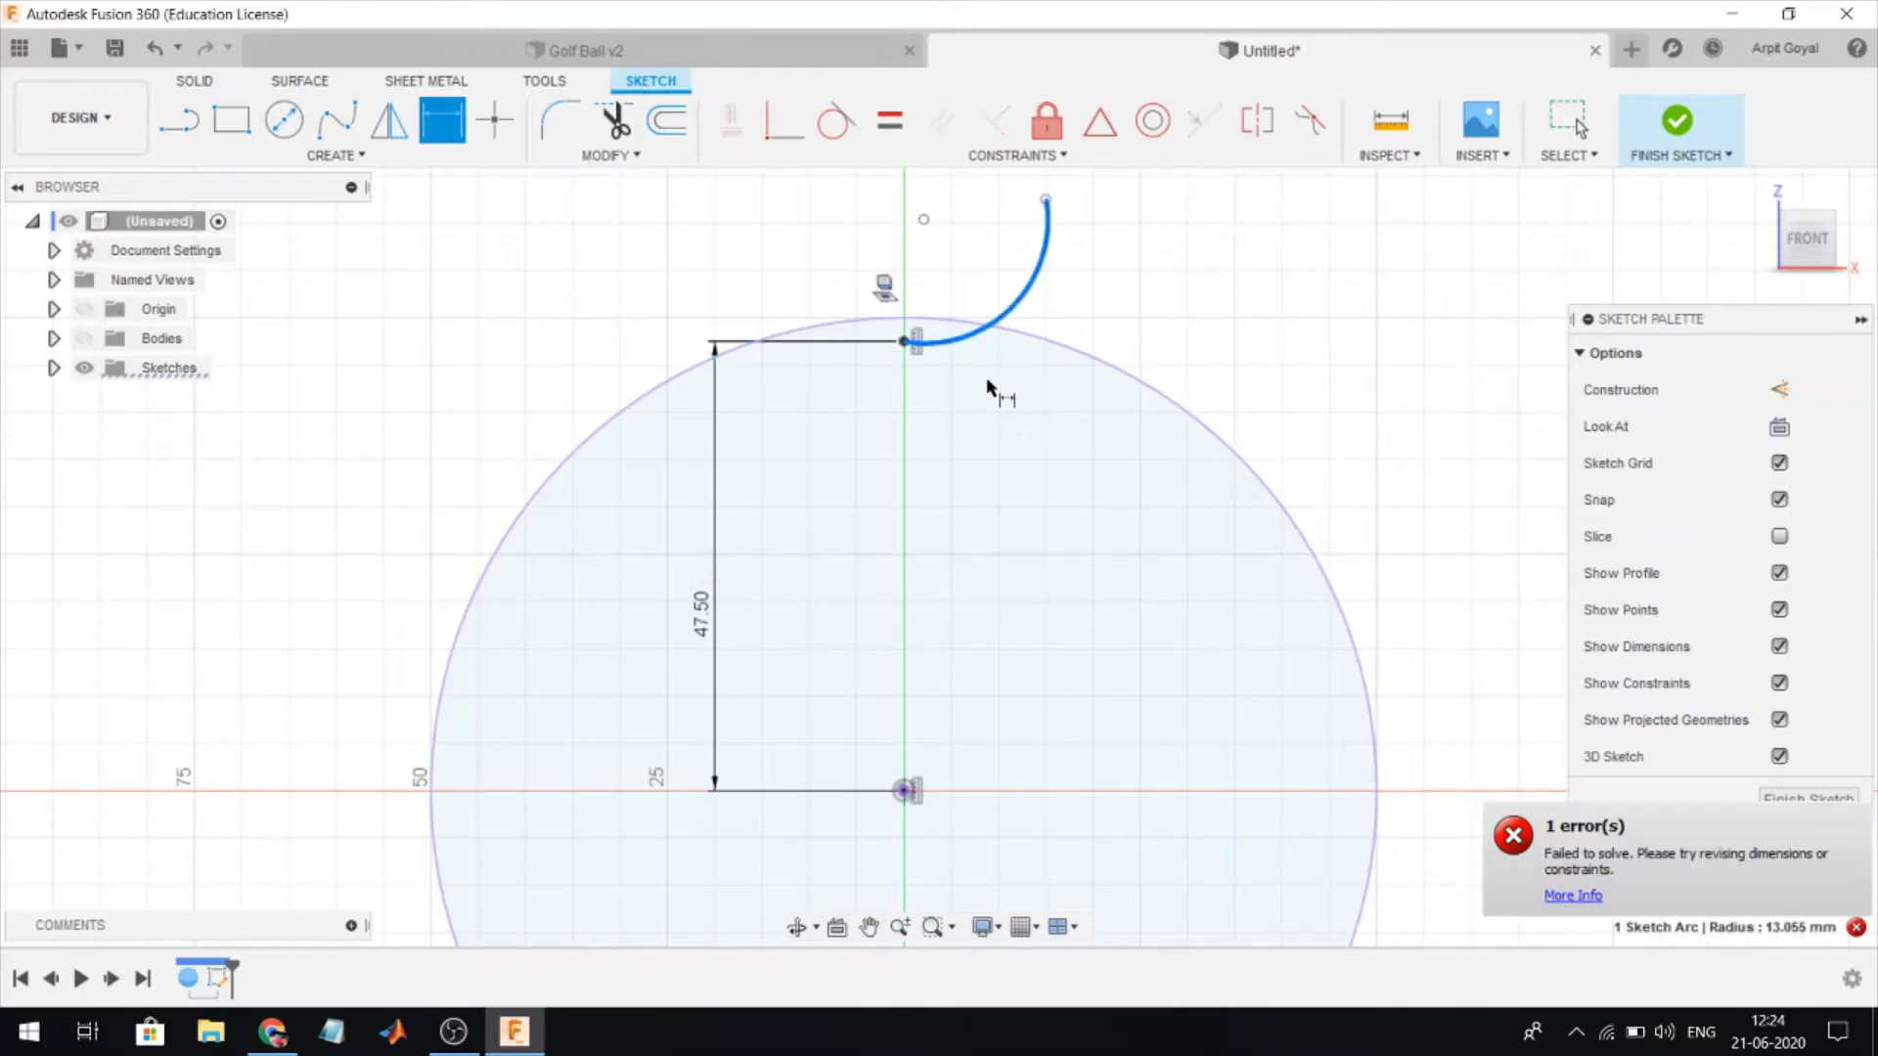
click(968, 343)
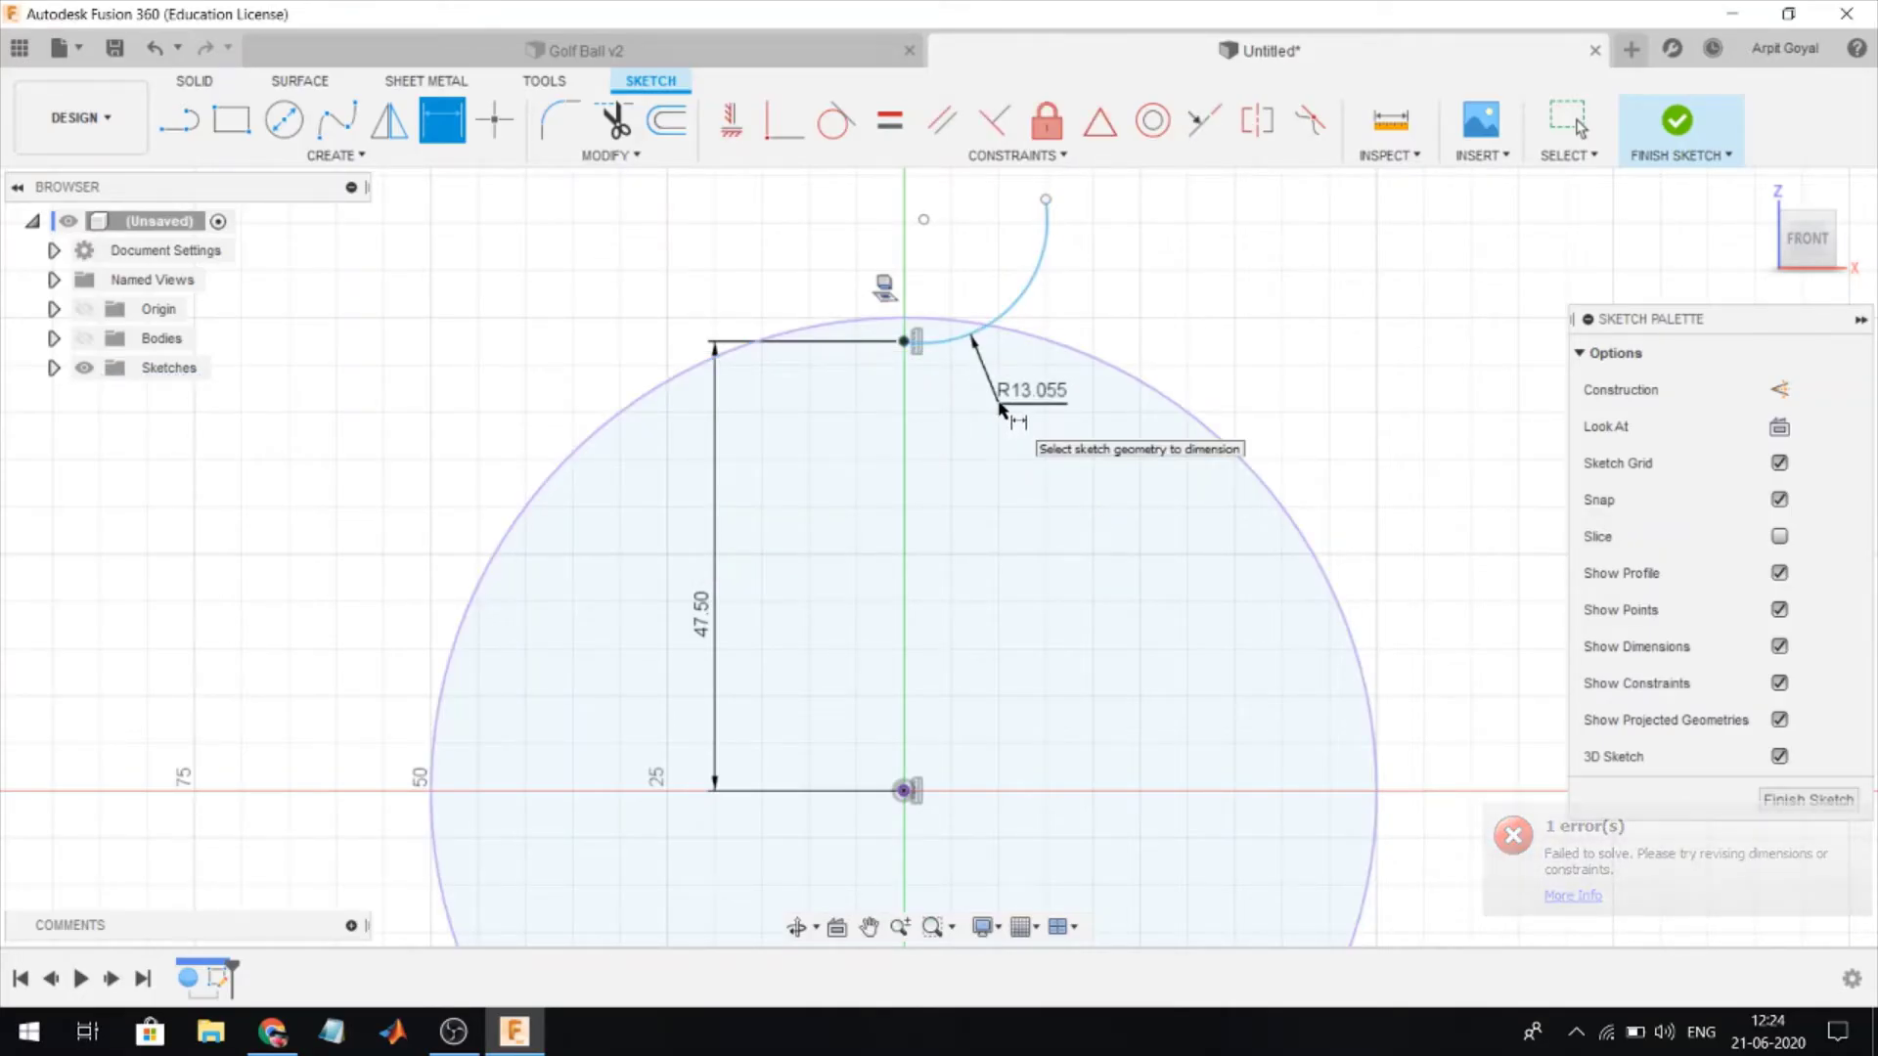
click(1032, 409)
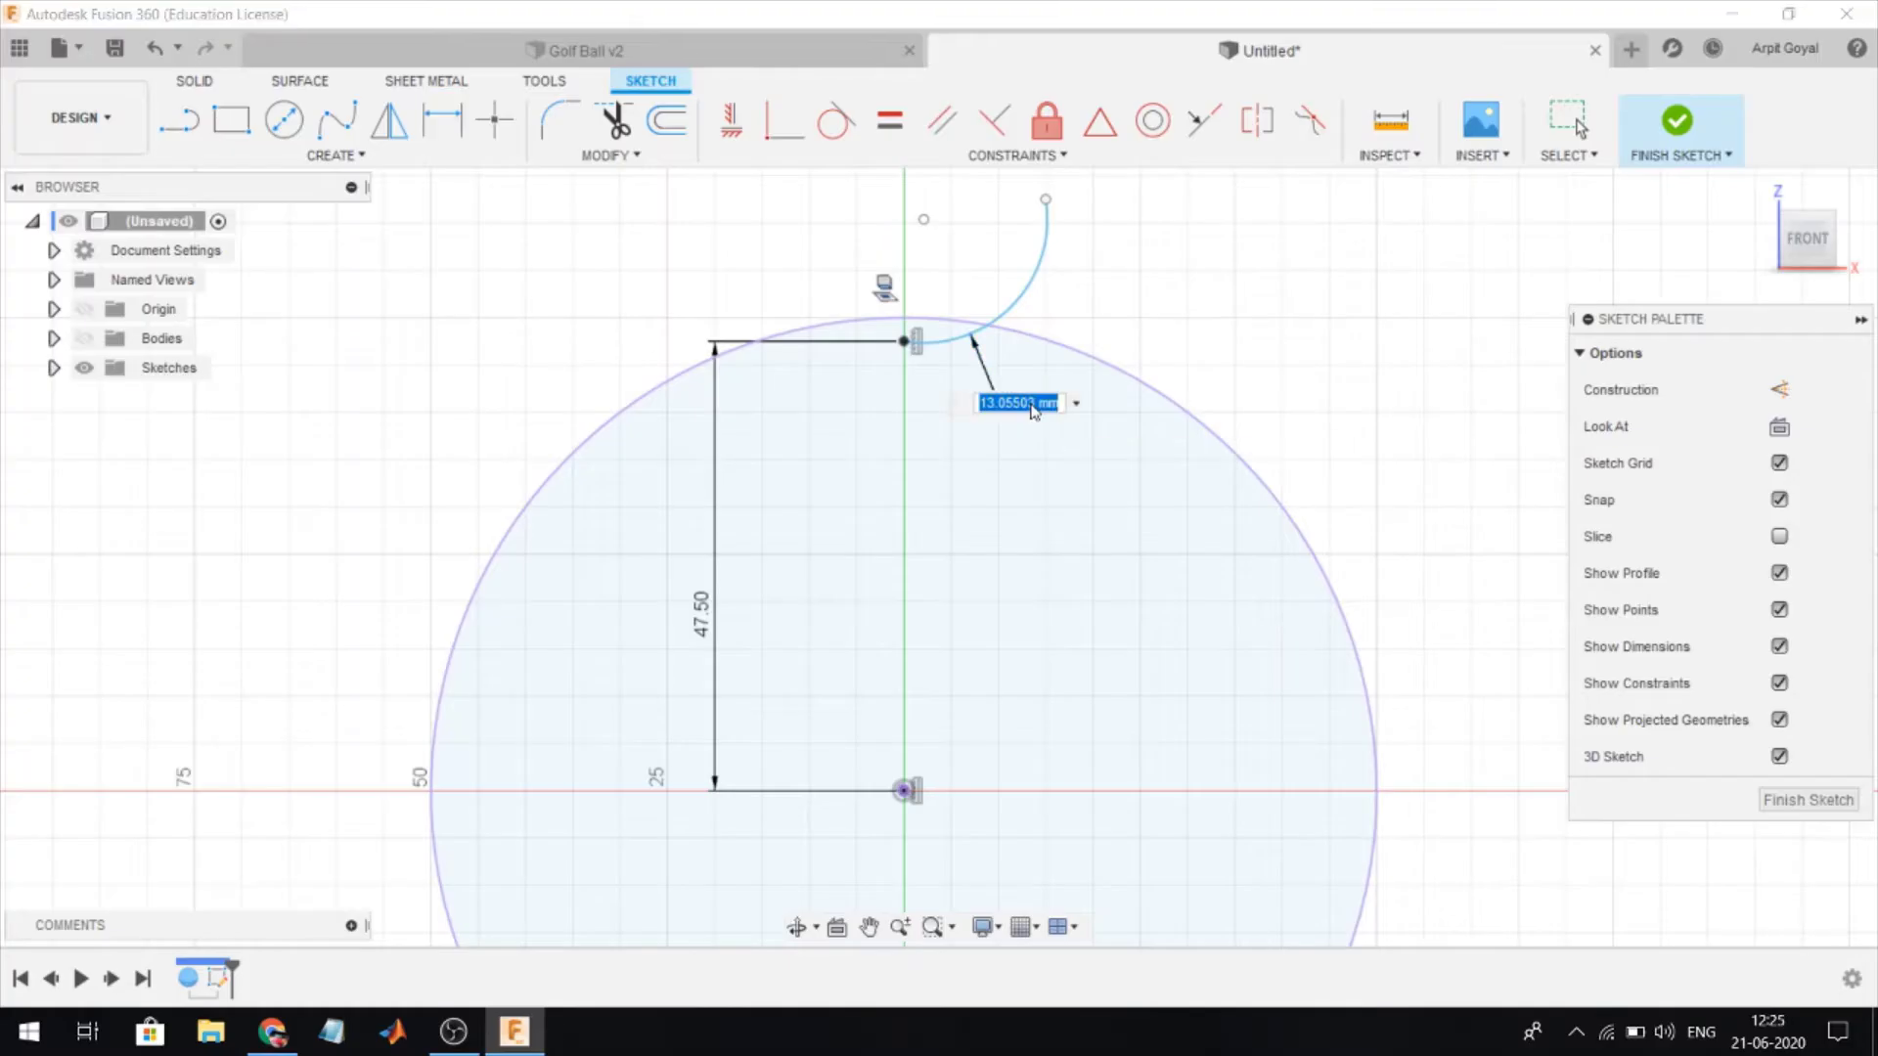
text(4)
key(Return)
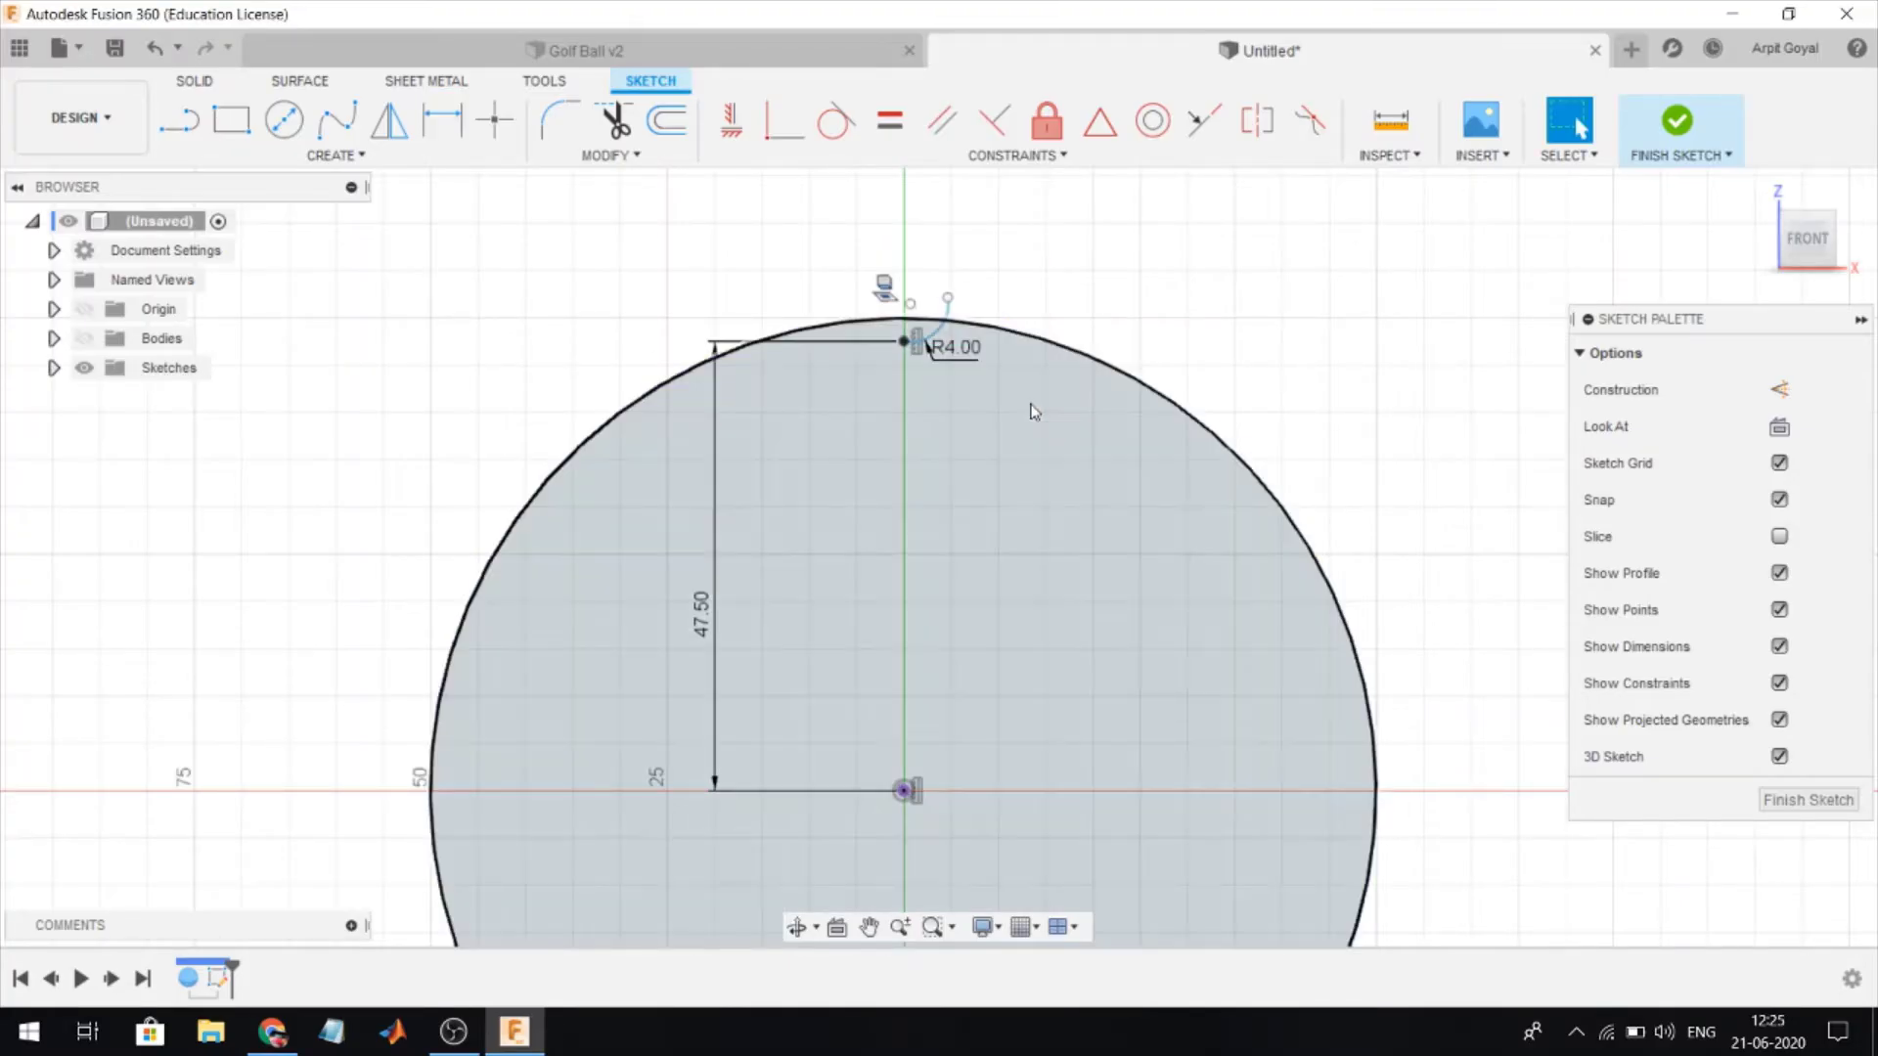
- Make the arc's outer endpoint coincident with the sphere outline
scroll(961, 274, up, 1)
scroll(965, 308, up, 1)
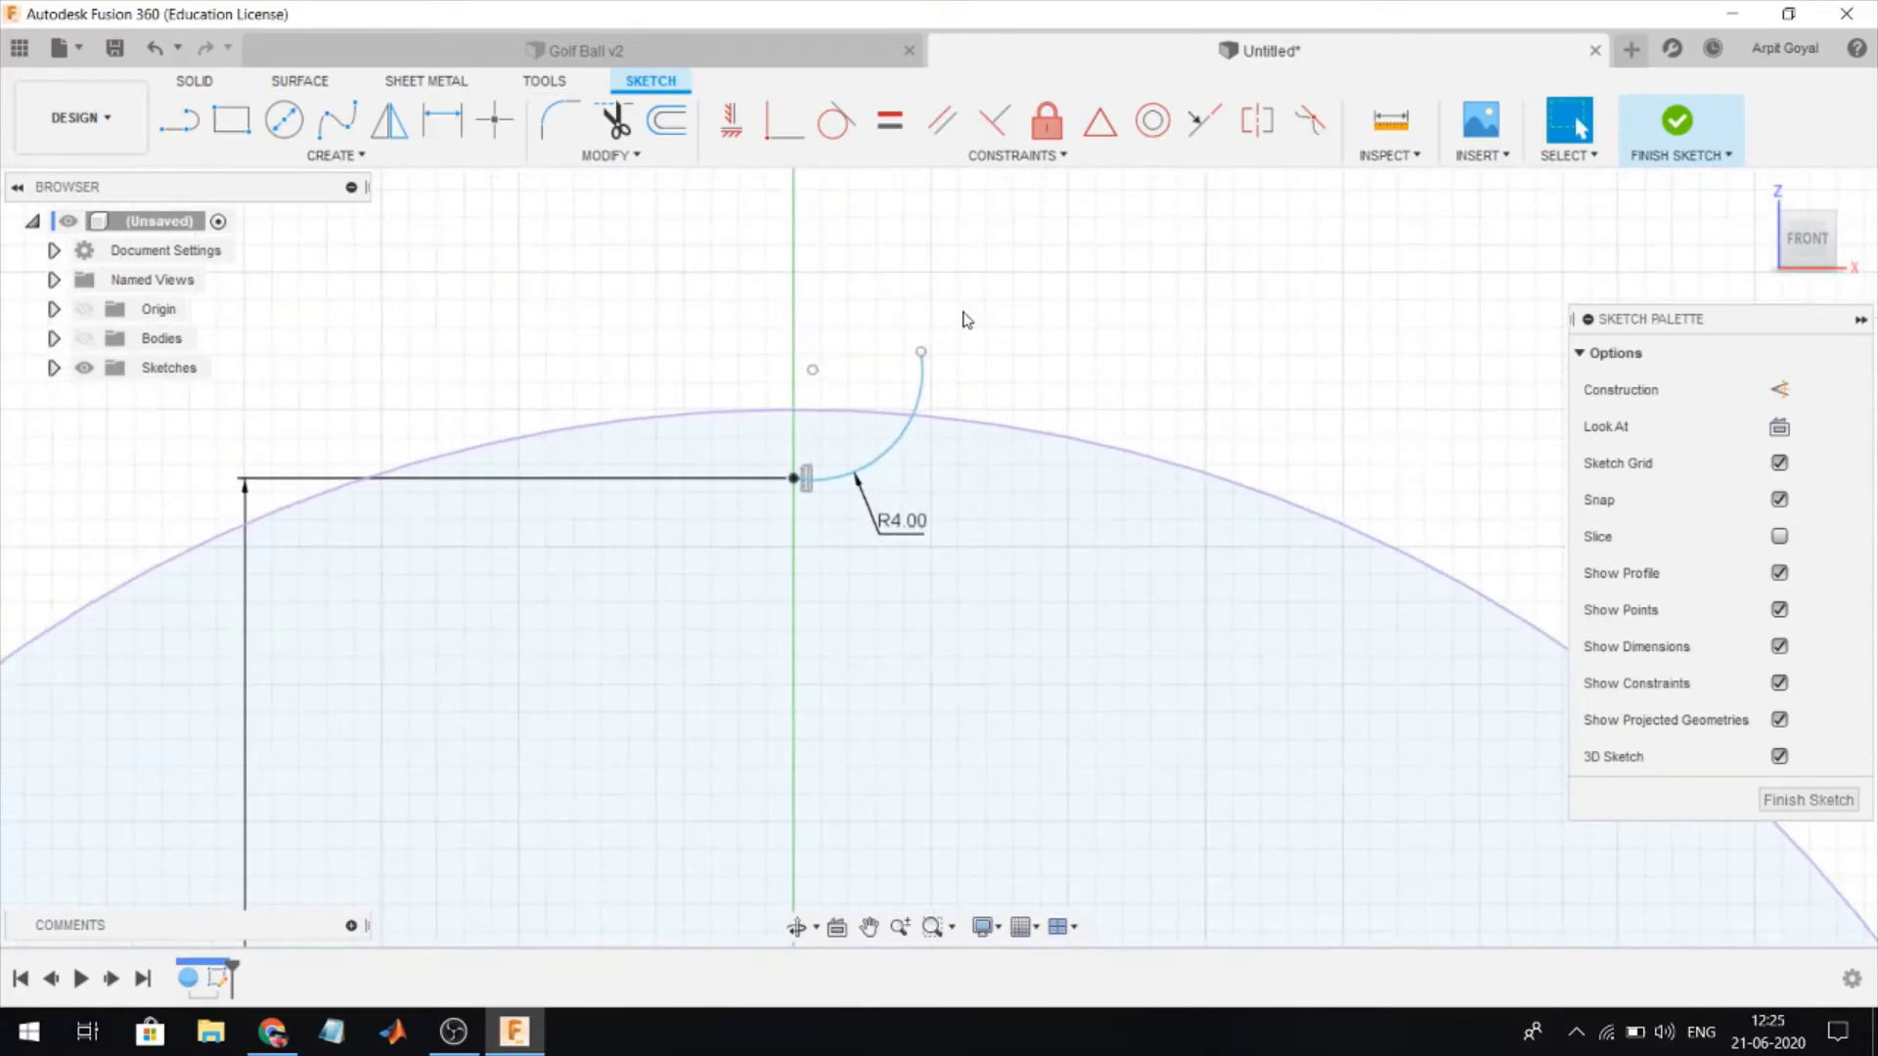
click(804, 147)
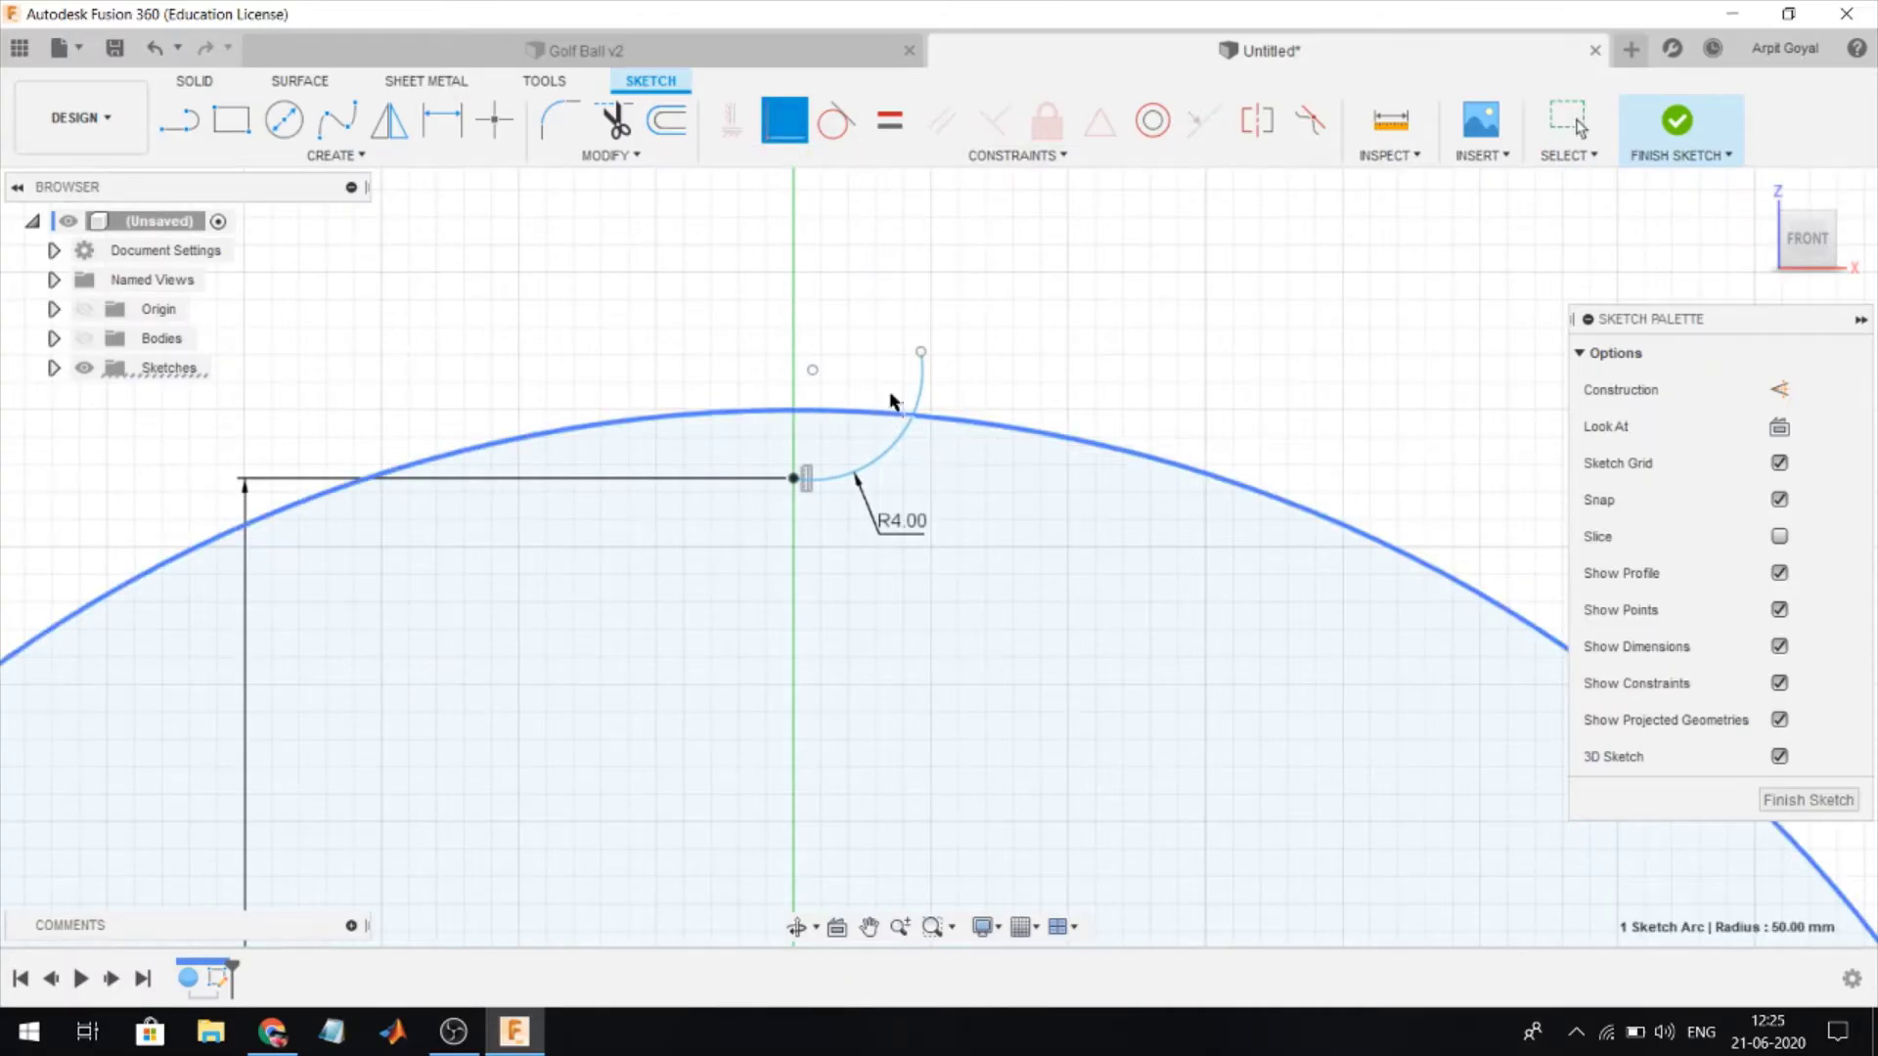
click(920, 354)
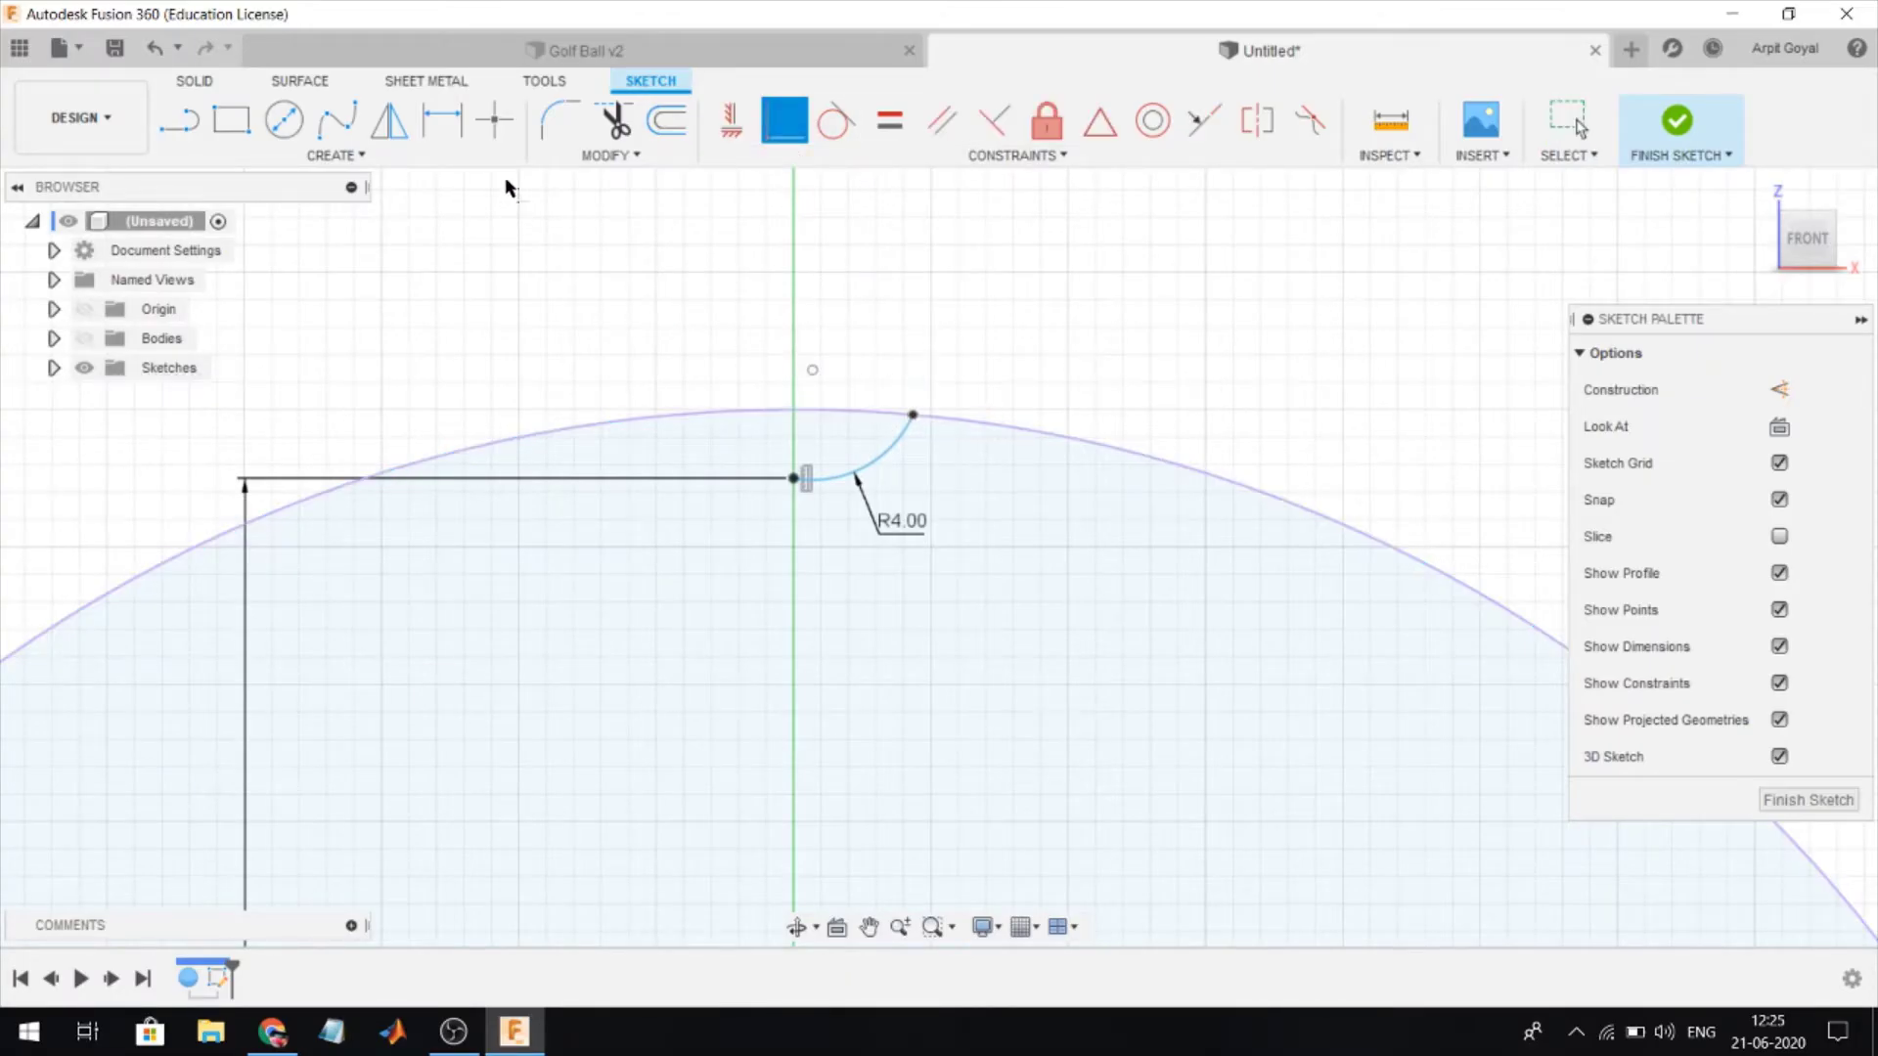
click(441, 122)
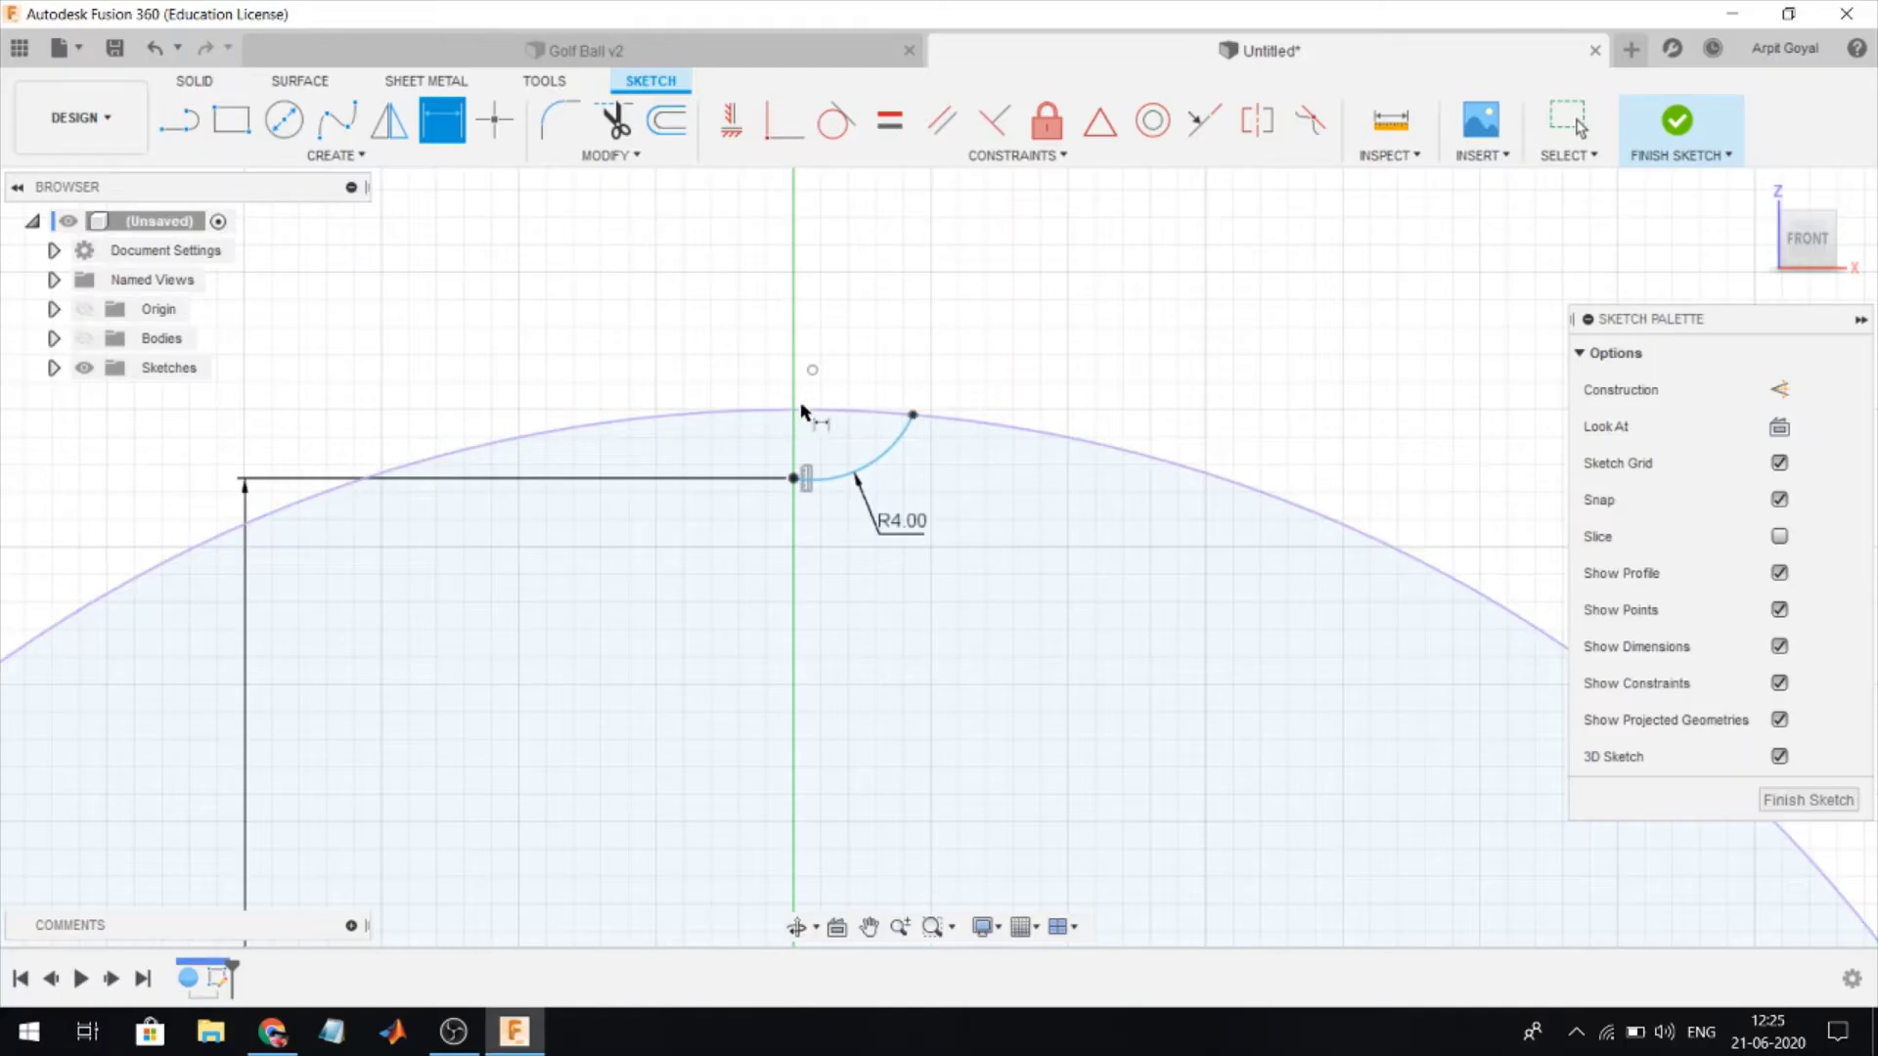
- Select the arc's outer endpoint and dismiss the move handles that appear
scroll(791, 411, up, 2)
scroll(788, 450, up, 1)
scroll(785, 450, up, 1)
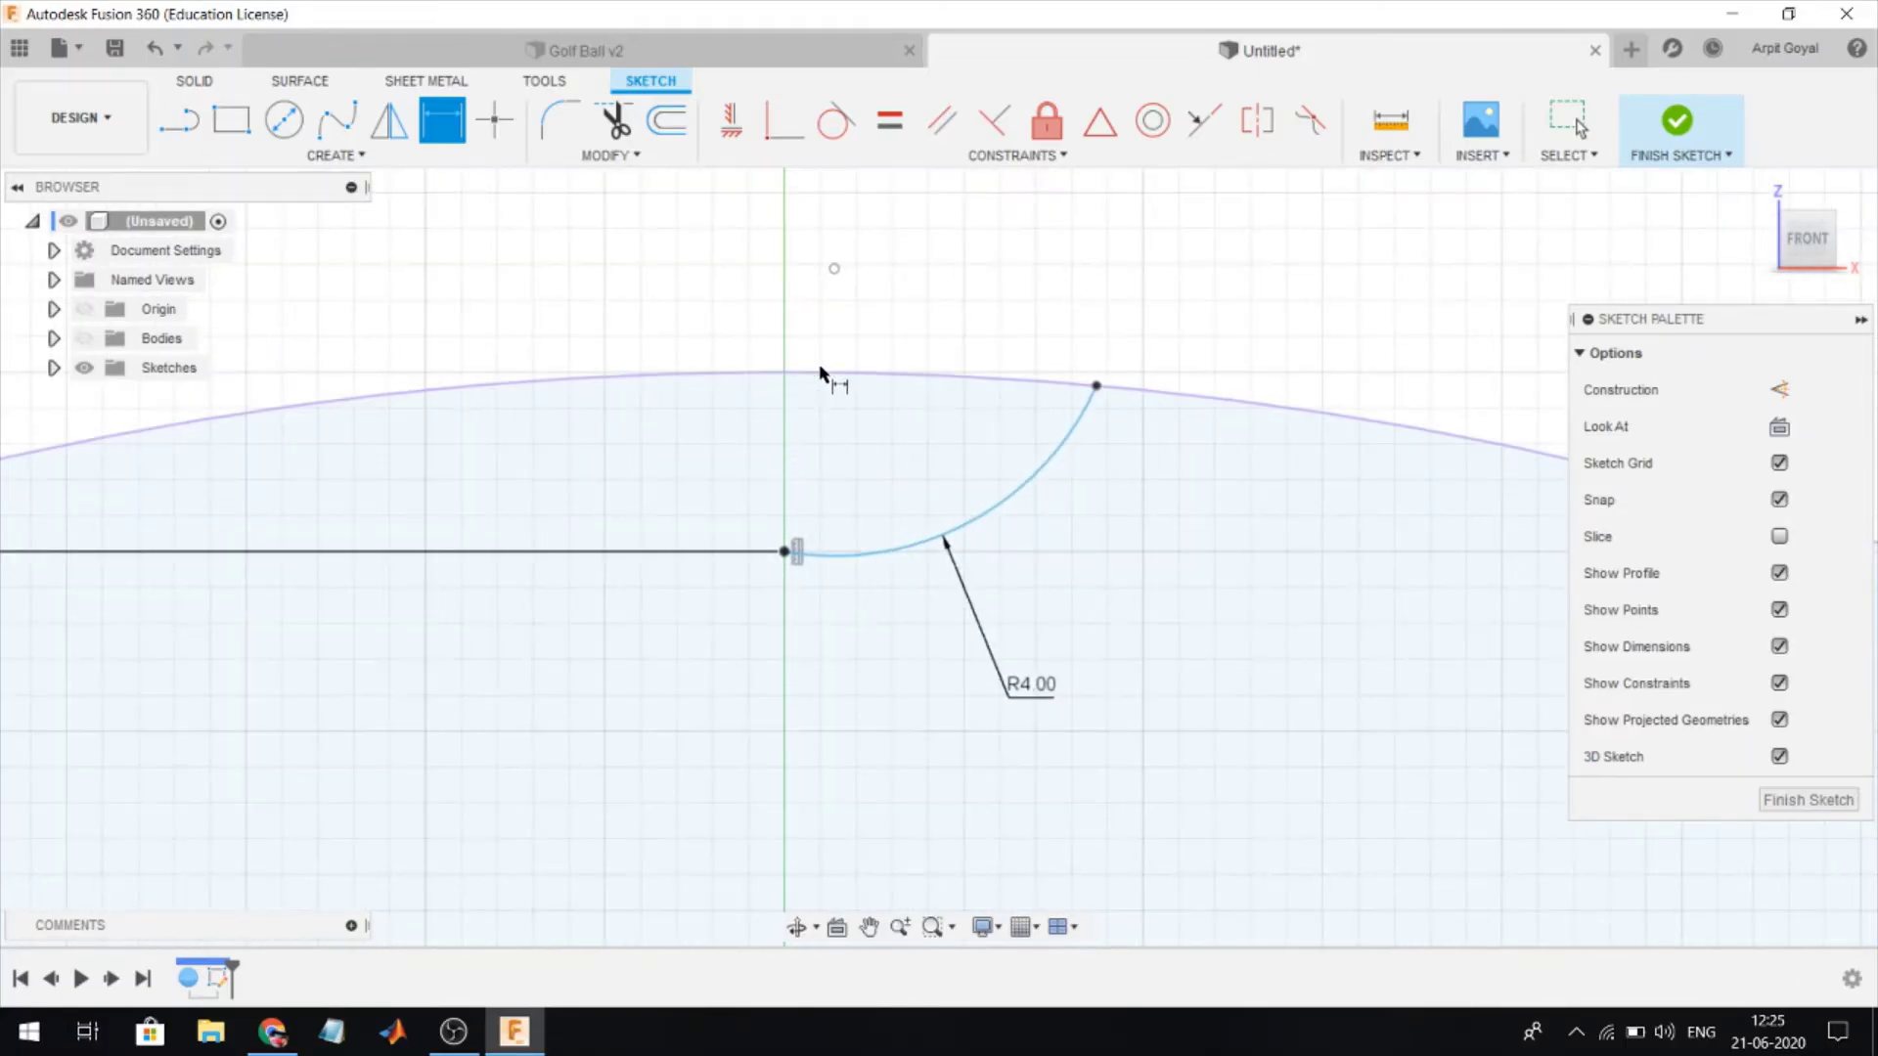
click(1097, 387)
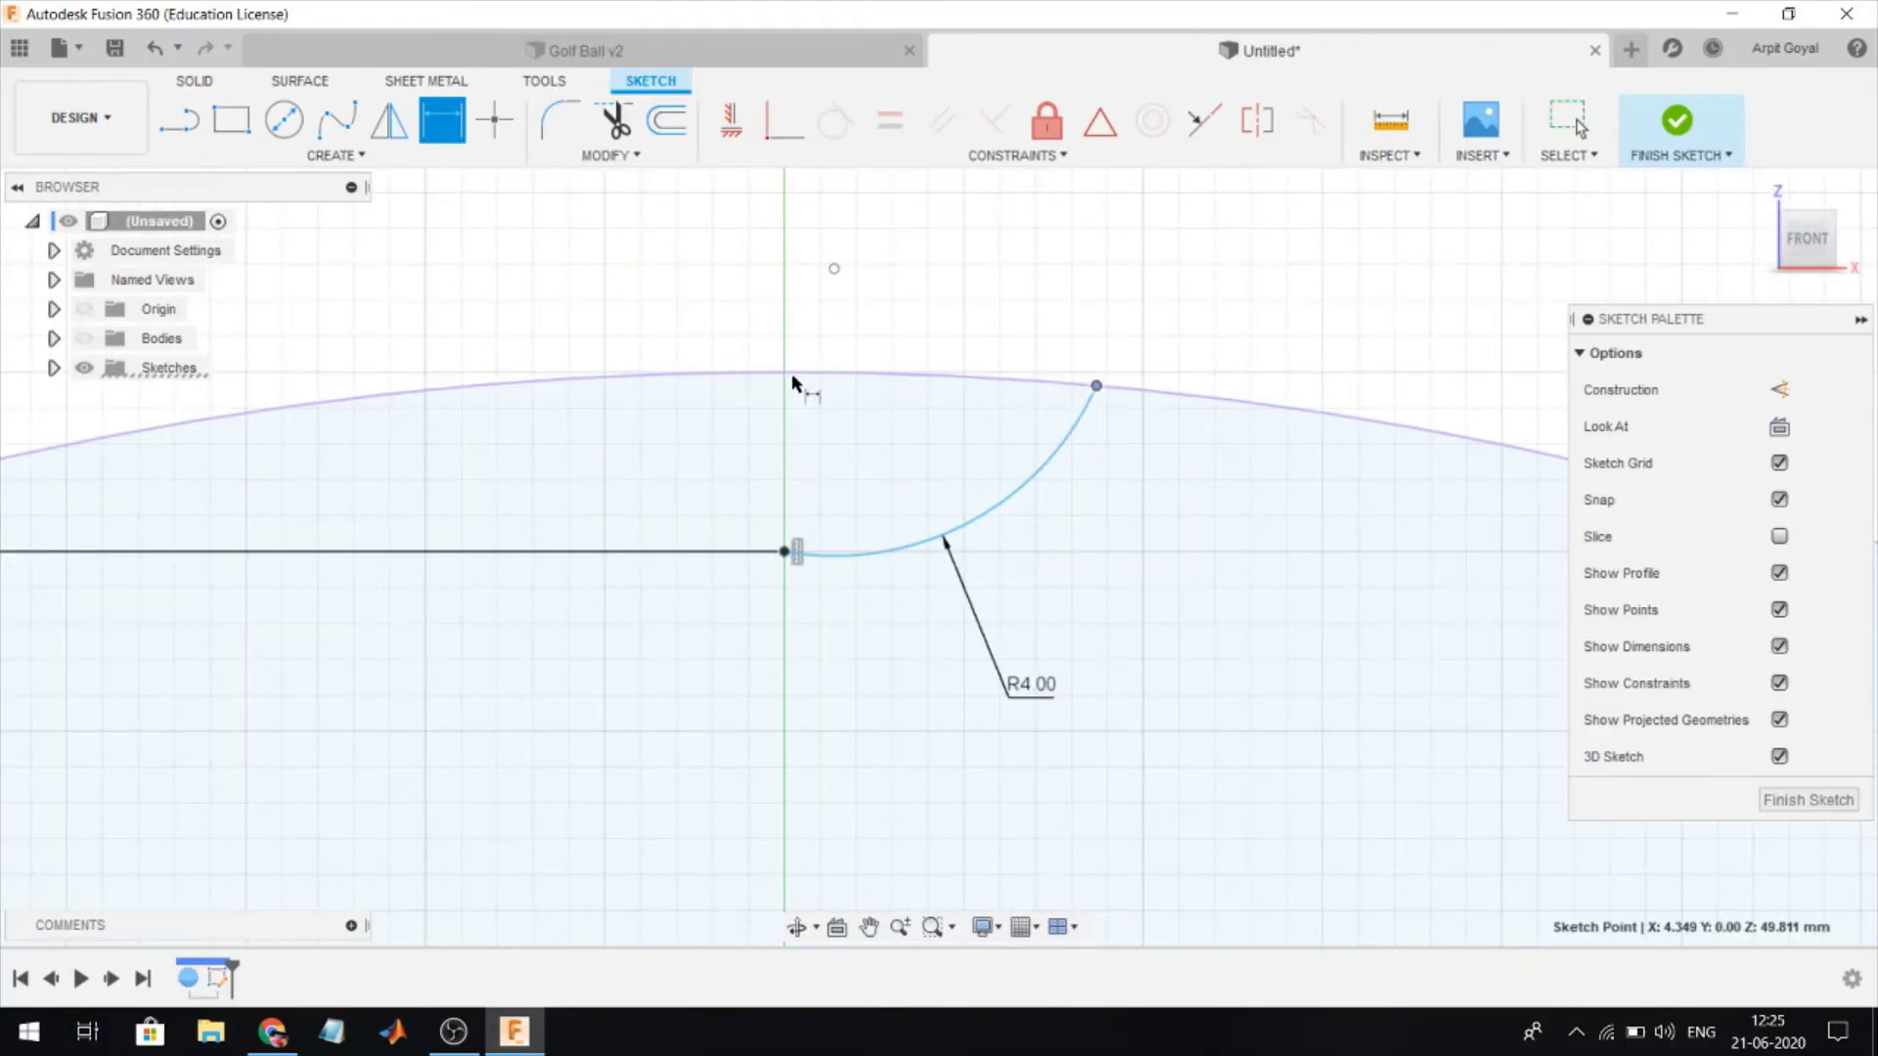
key(m)
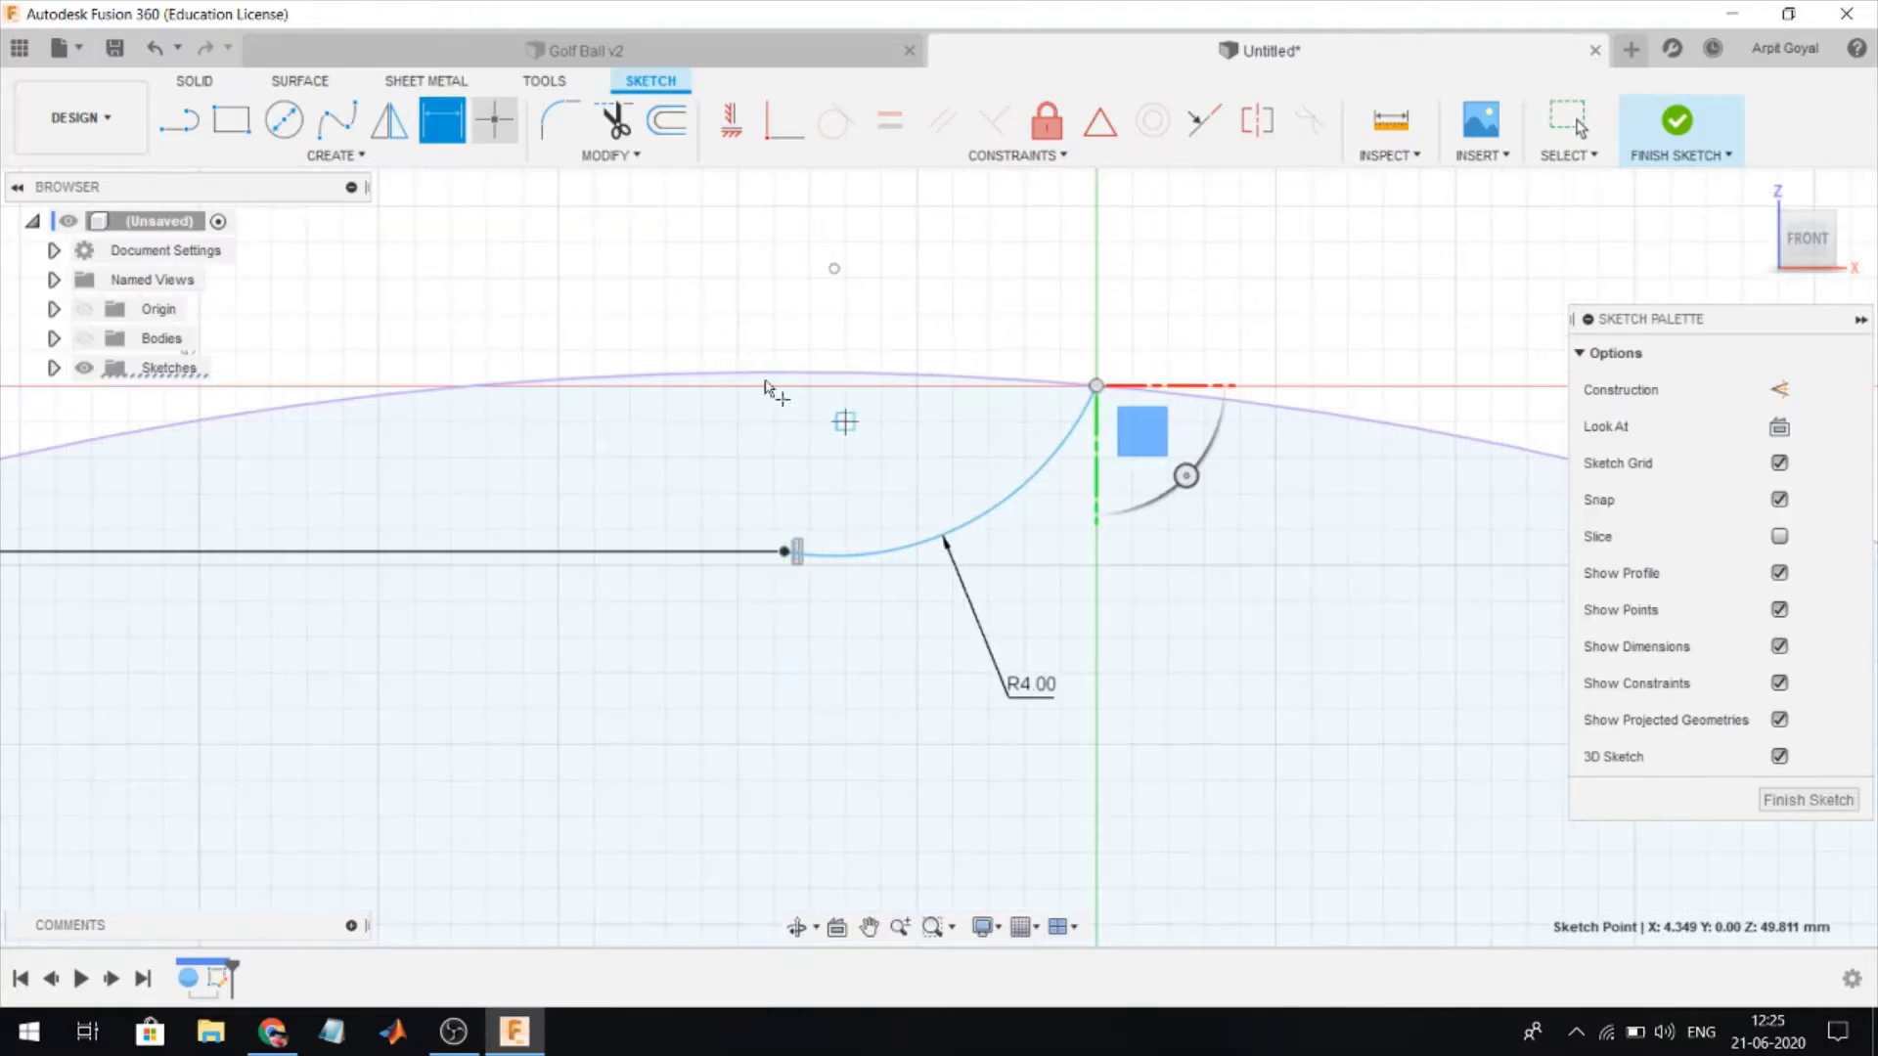
scroll(773, 381, down, 1)
scroll(787, 362, down, 1)
key(Escape)
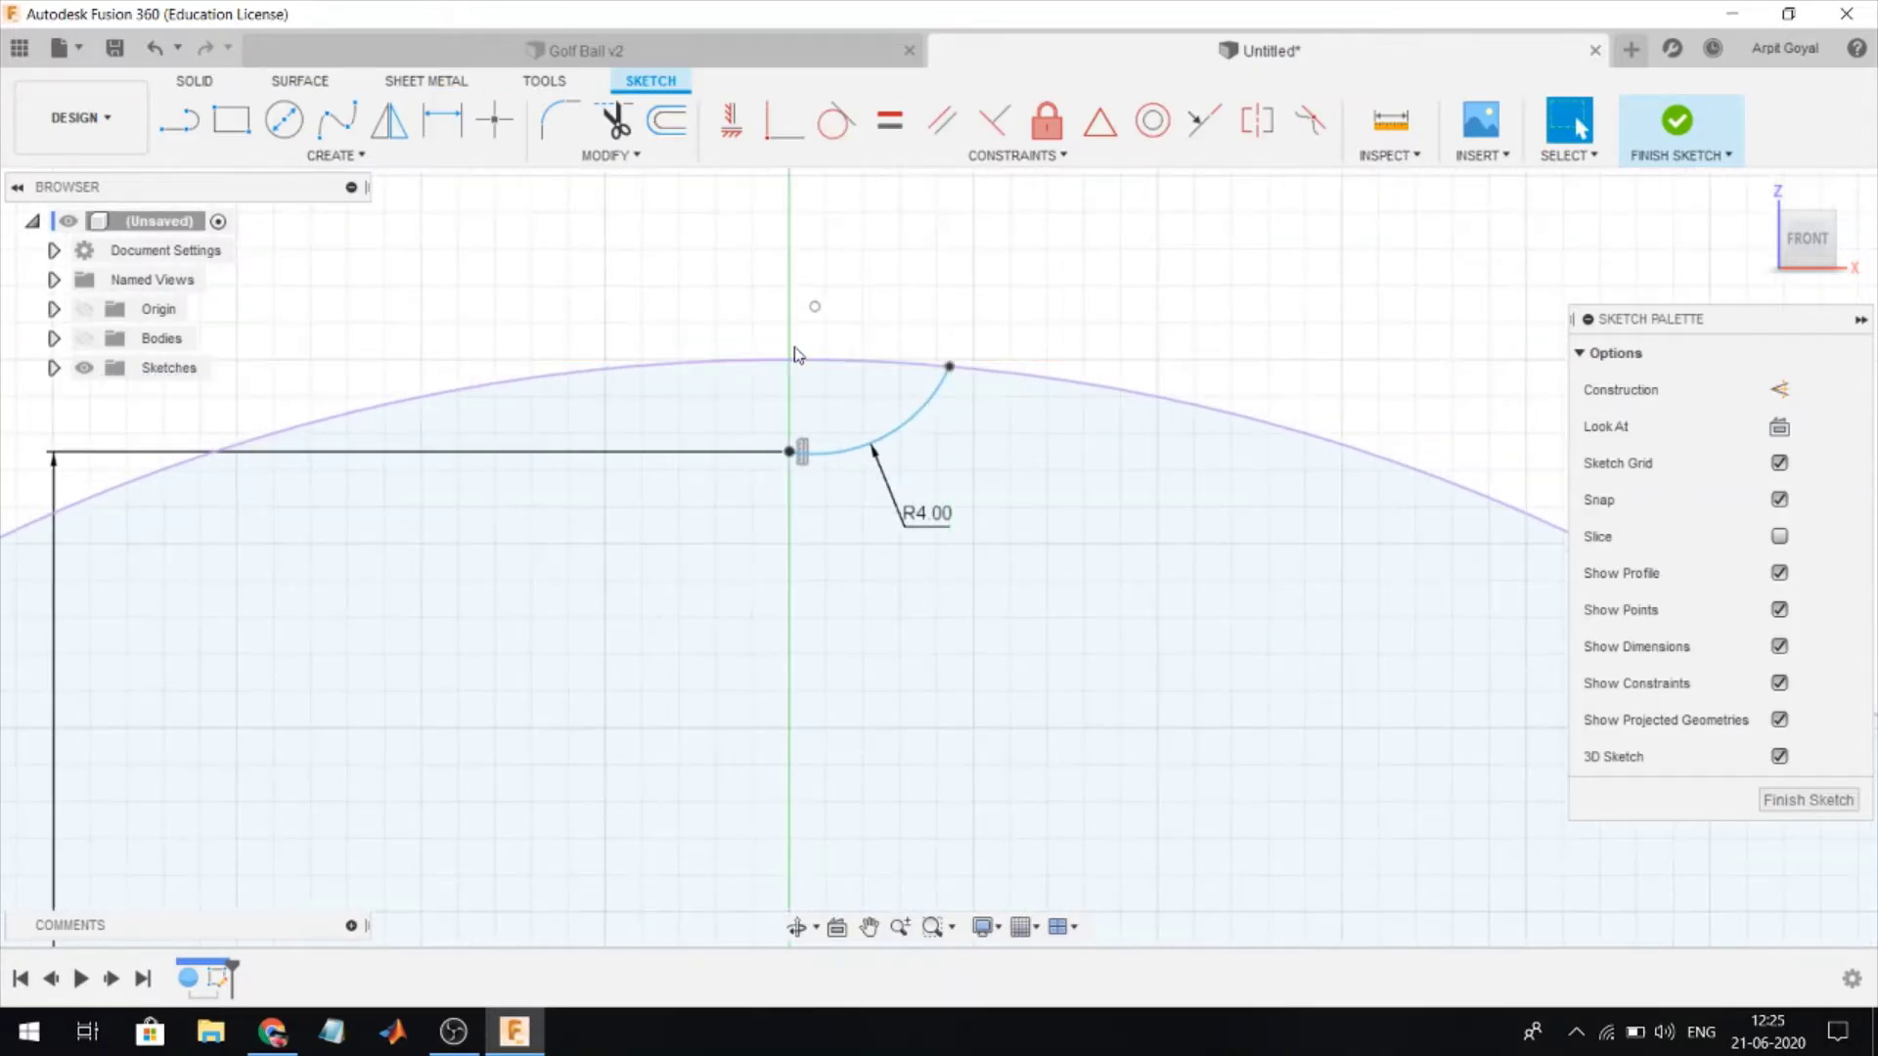
- Add a sketch point and dimension its horizontal distance to the arc's outer endpoint
click(495, 119)
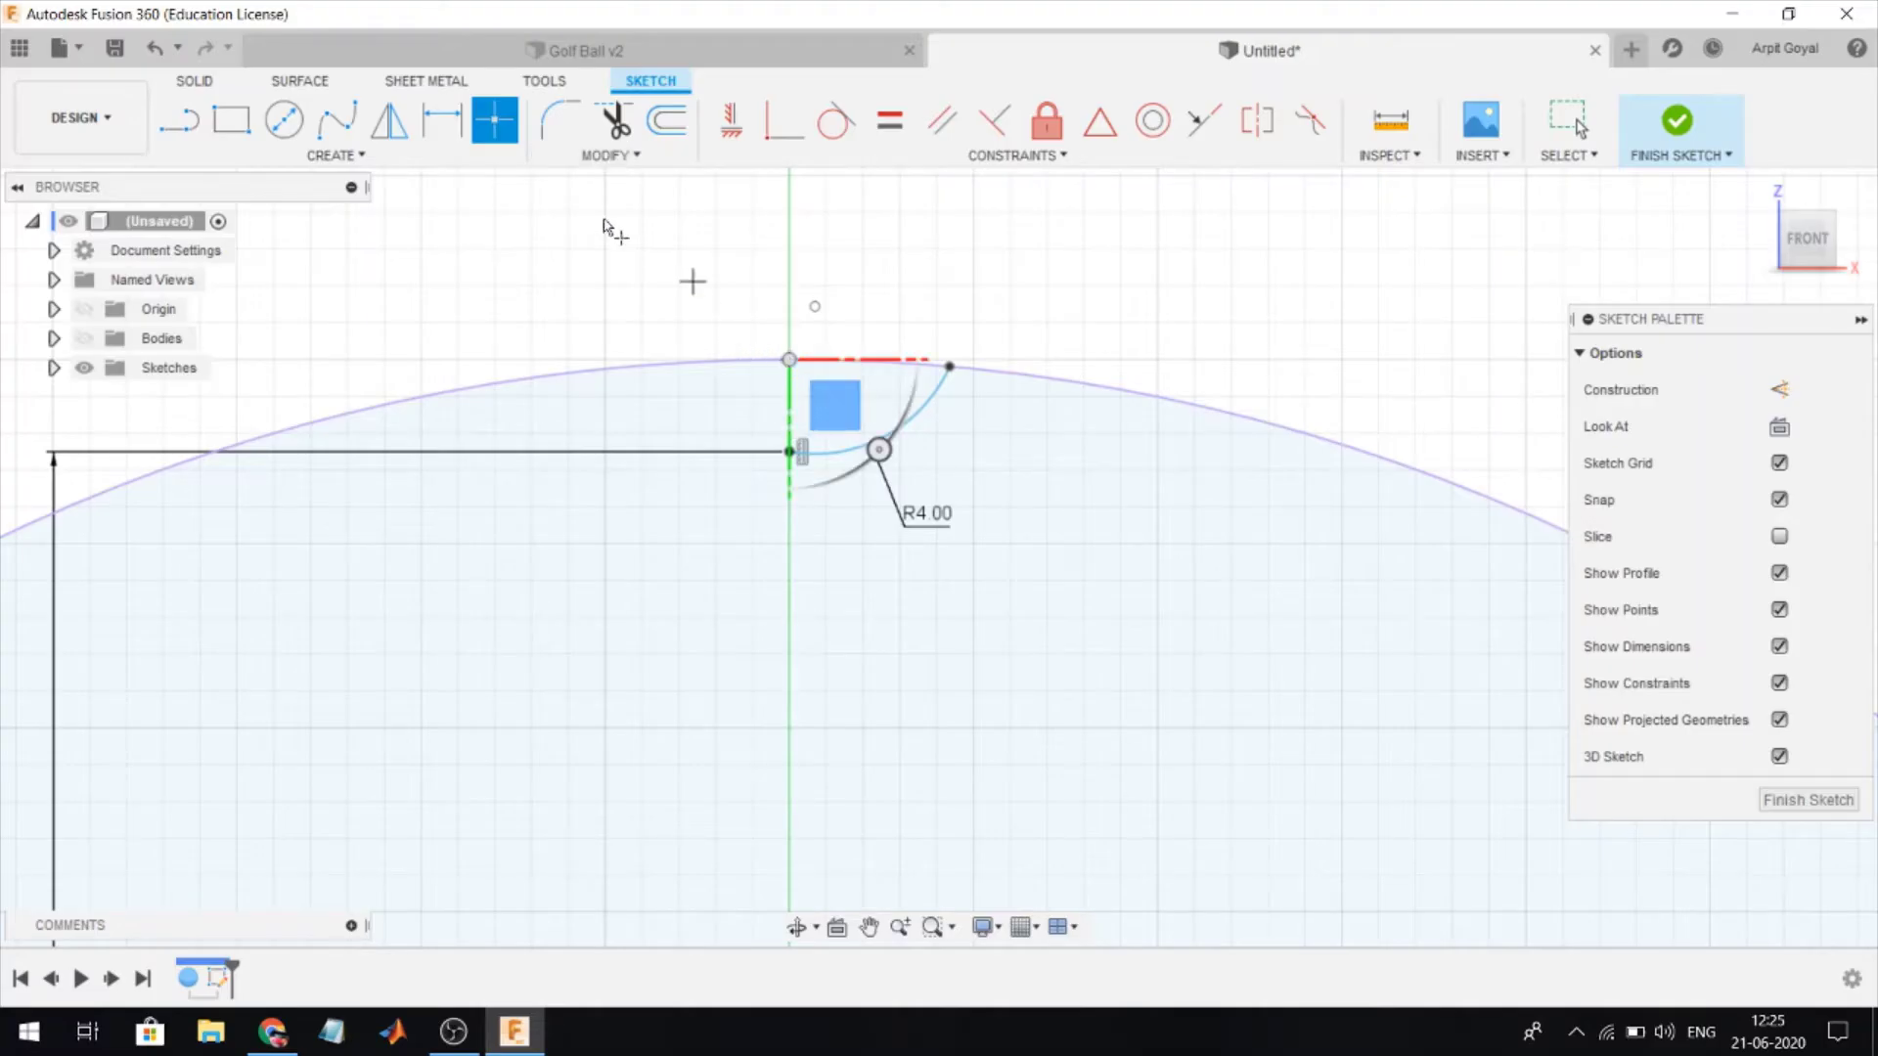
click(442, 120)
click(789, 360)
click(949, 367)
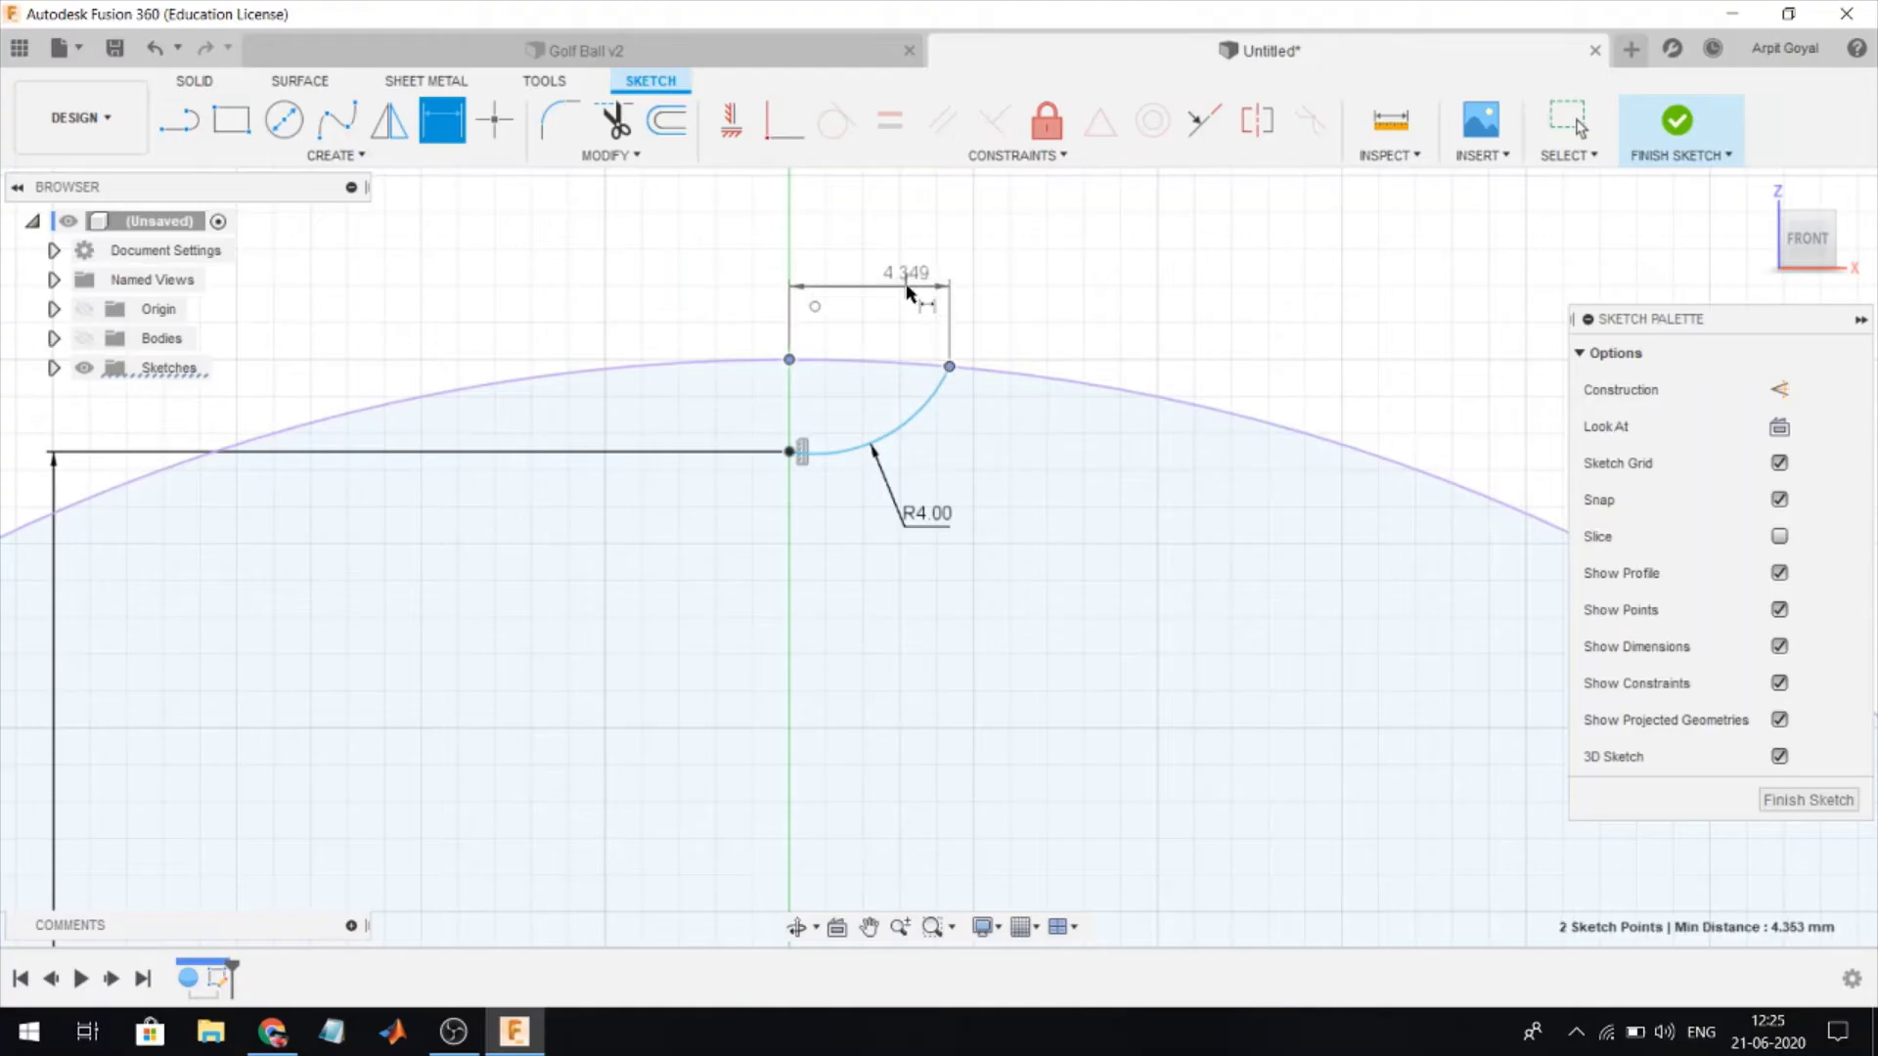
click(908, 291)
text(4)
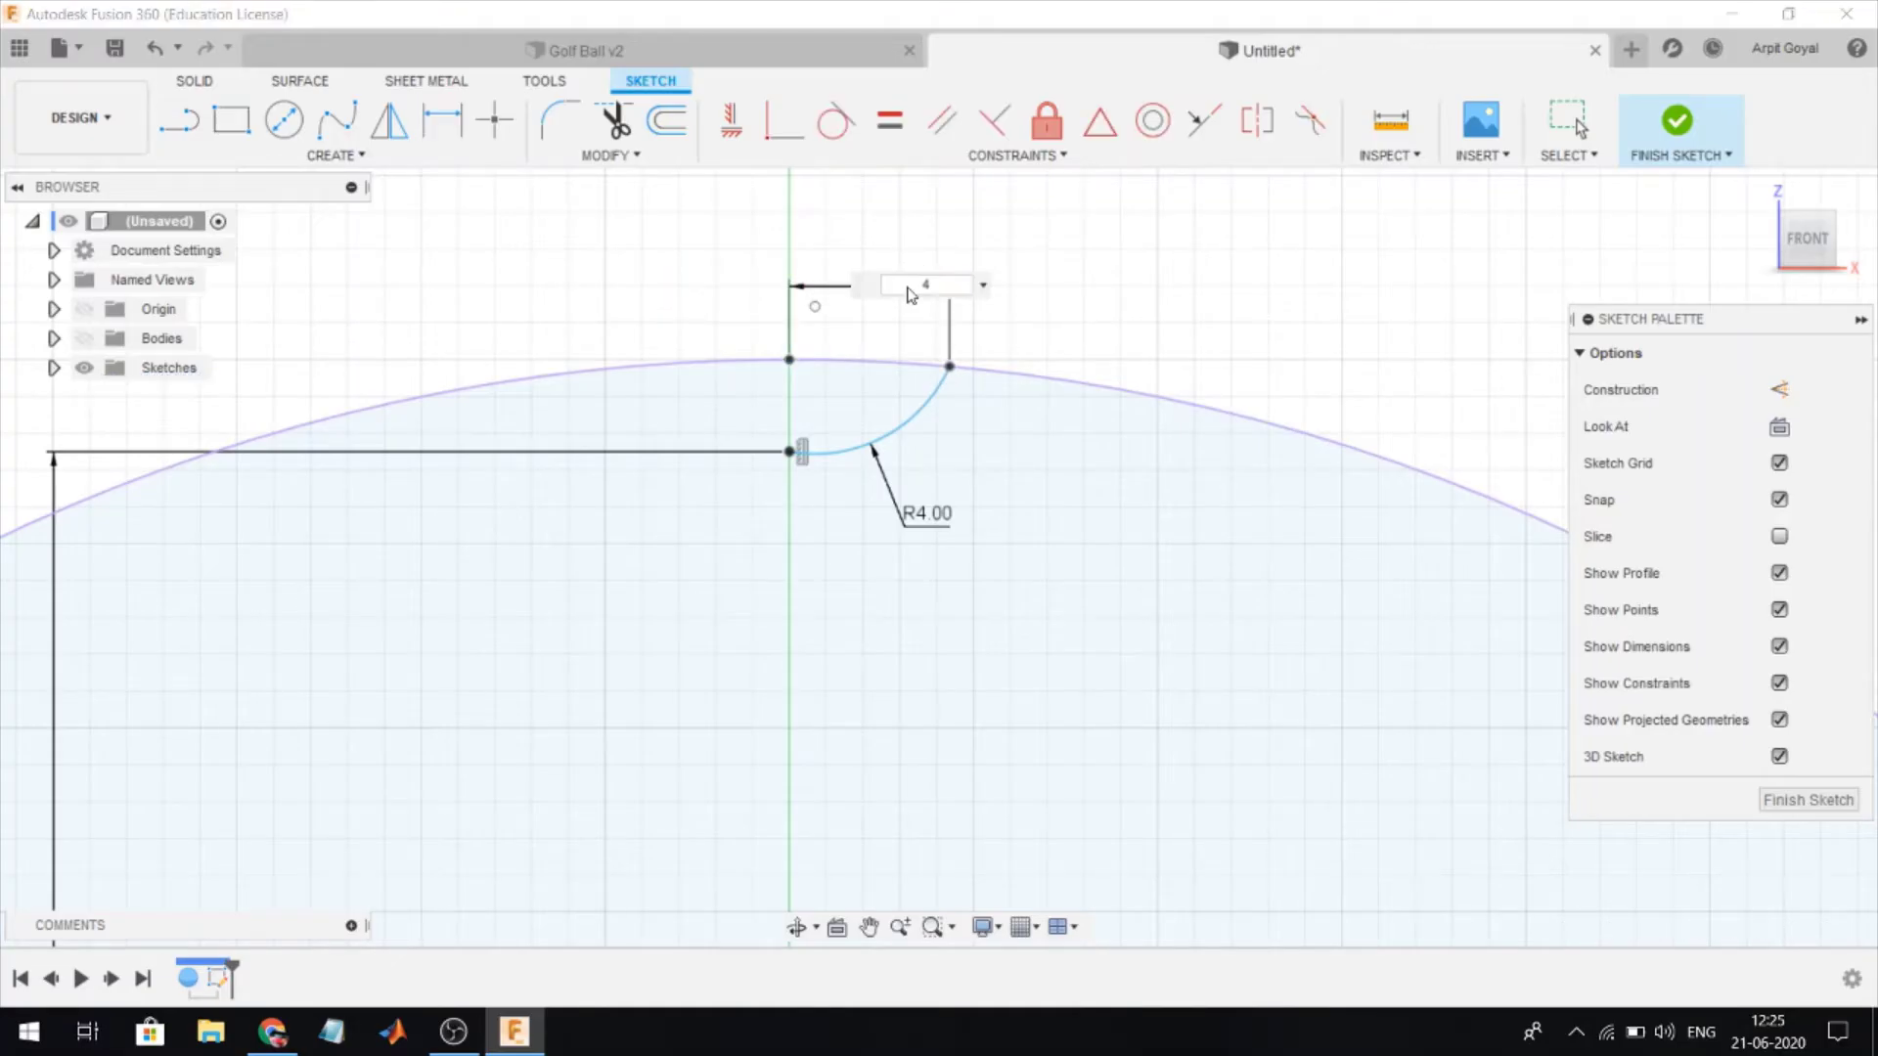
- Confirm the 4 mm dimension and vertically align the top point above the arc's inner end
key(Return)
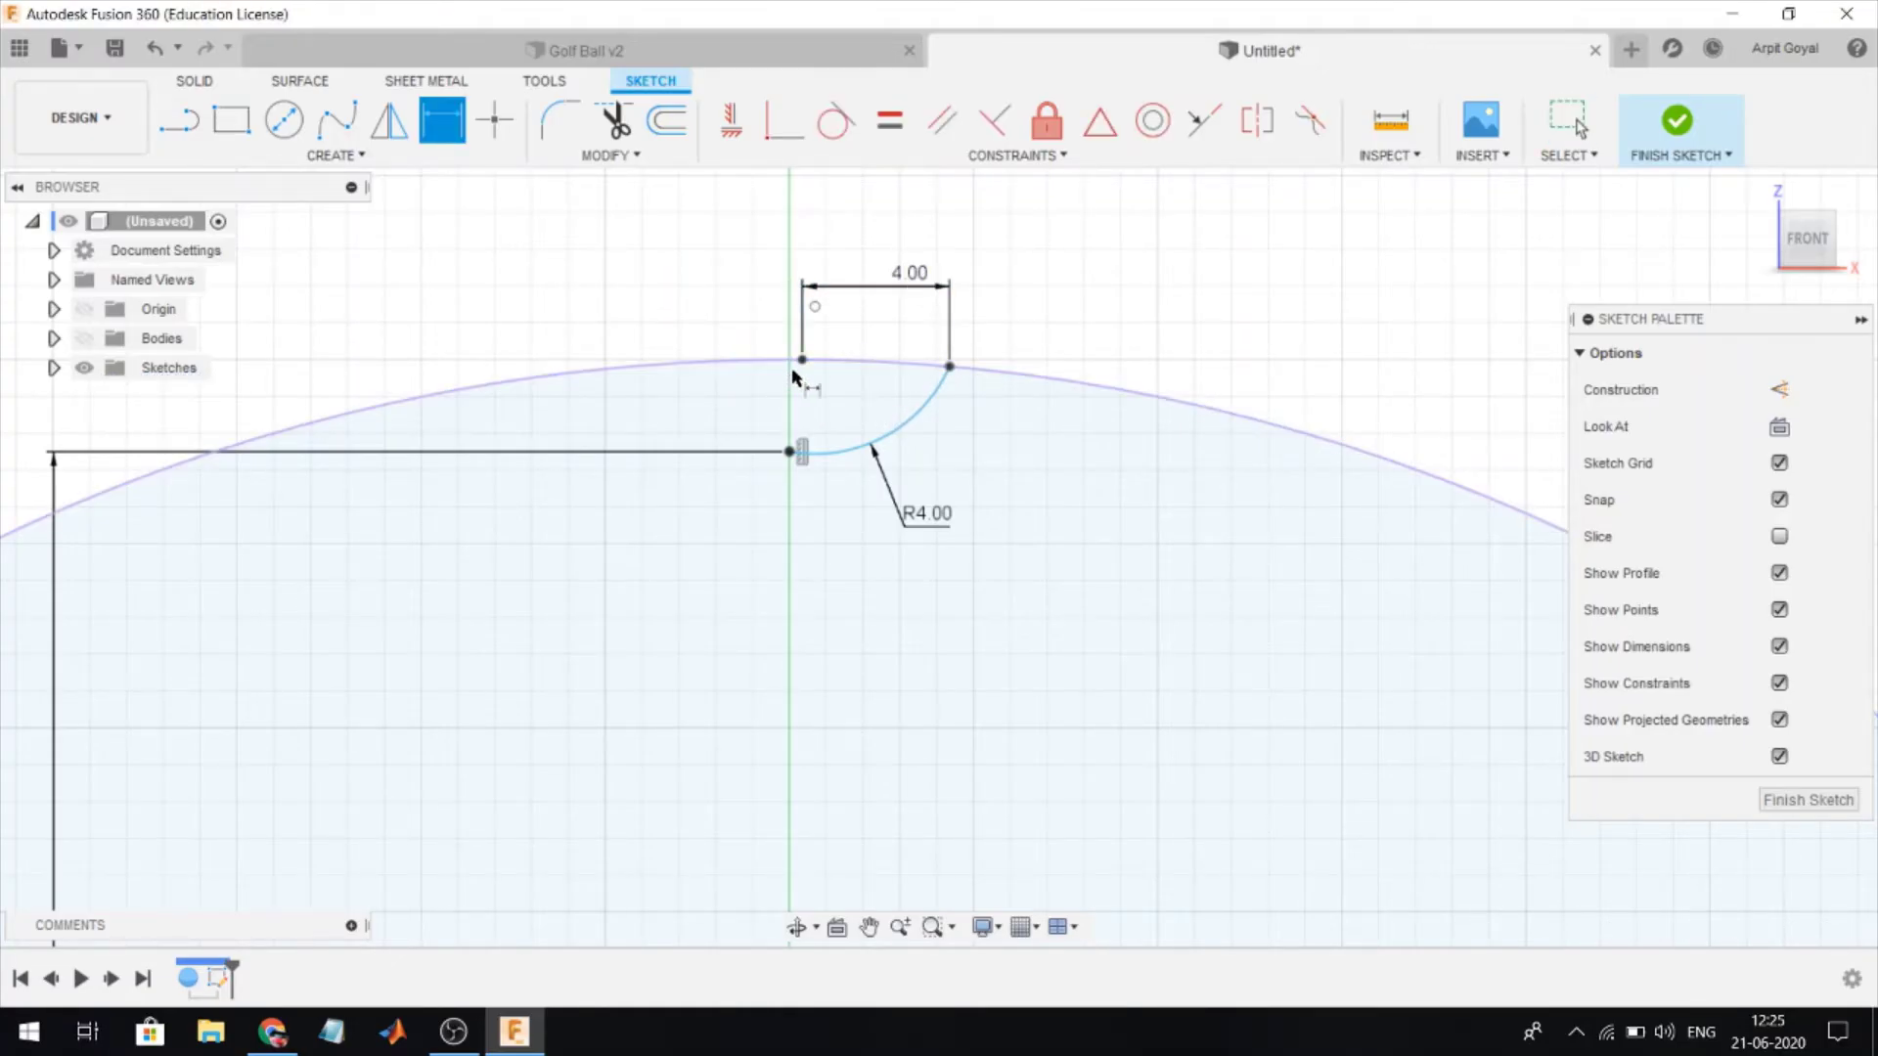
scroll(795, 376, down, 2)
scroll(812, 338, down, 1)
key(Escape)
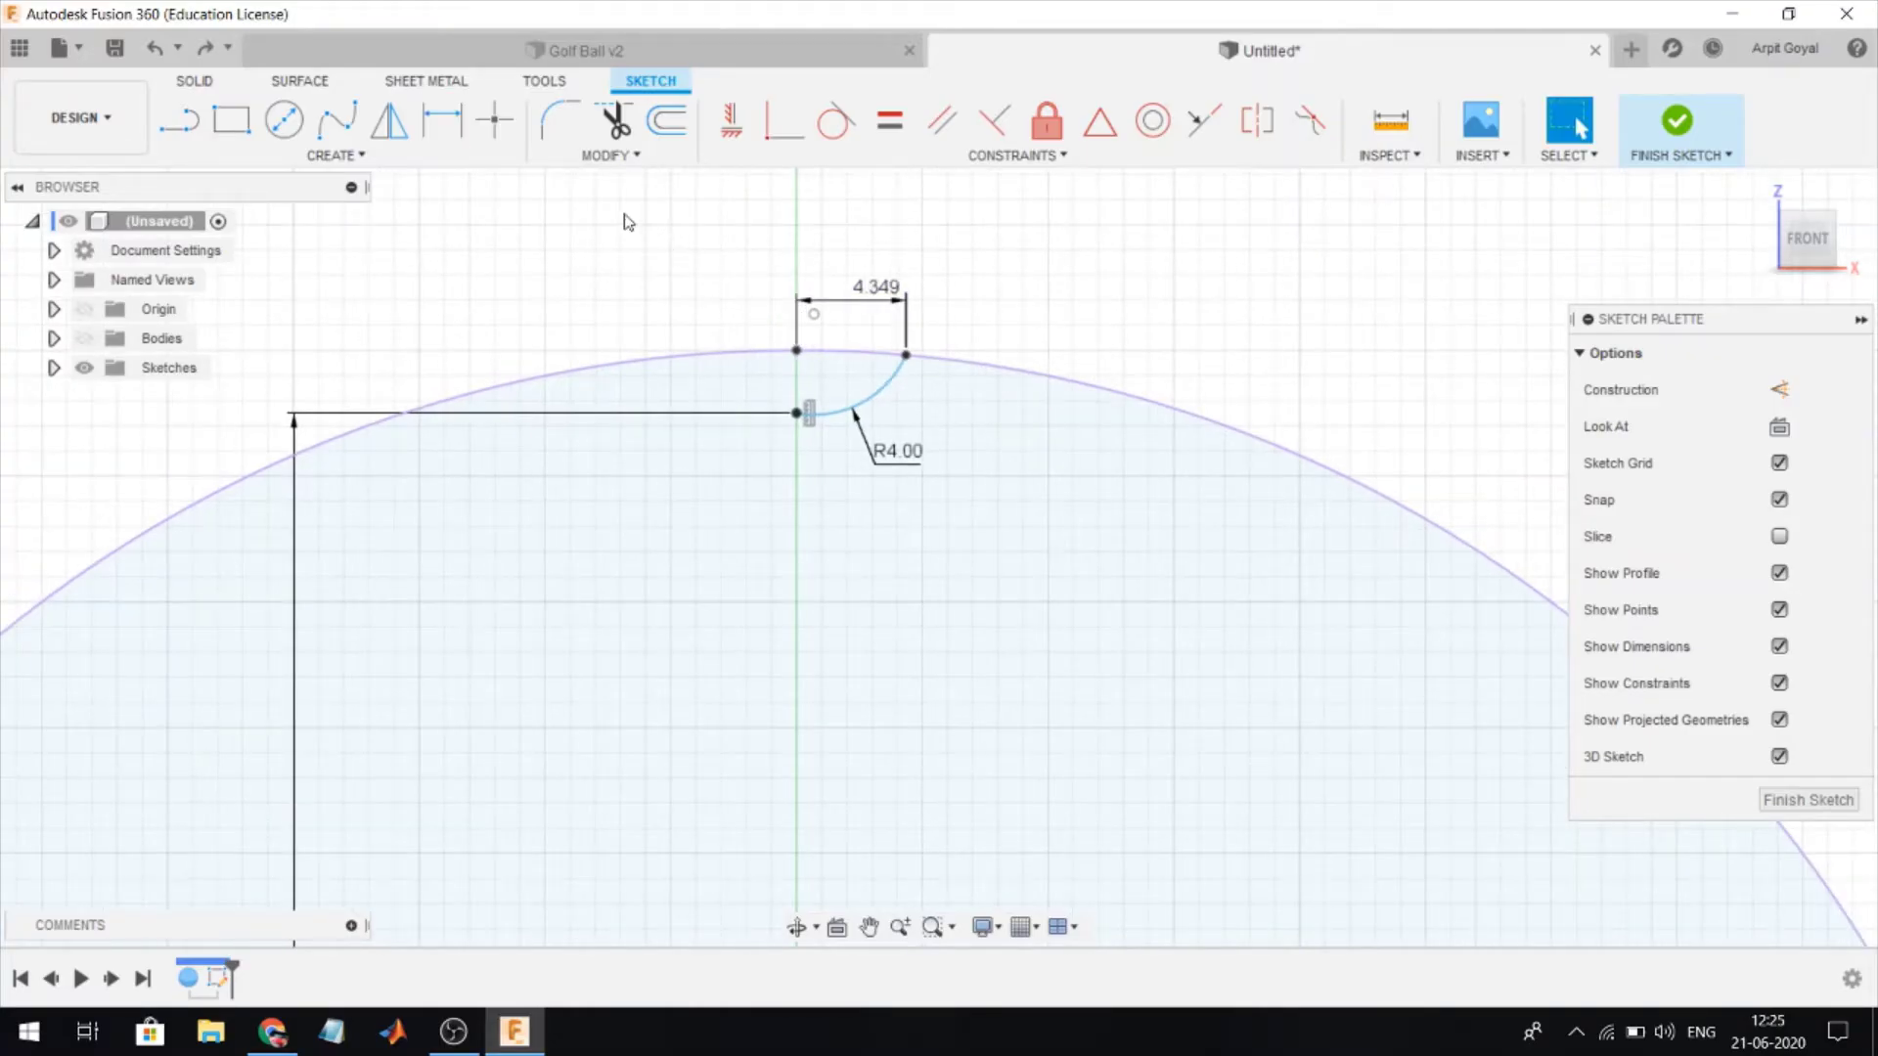
scroll(627, 221, down, 1)
scroll(626, 219, down, 1)
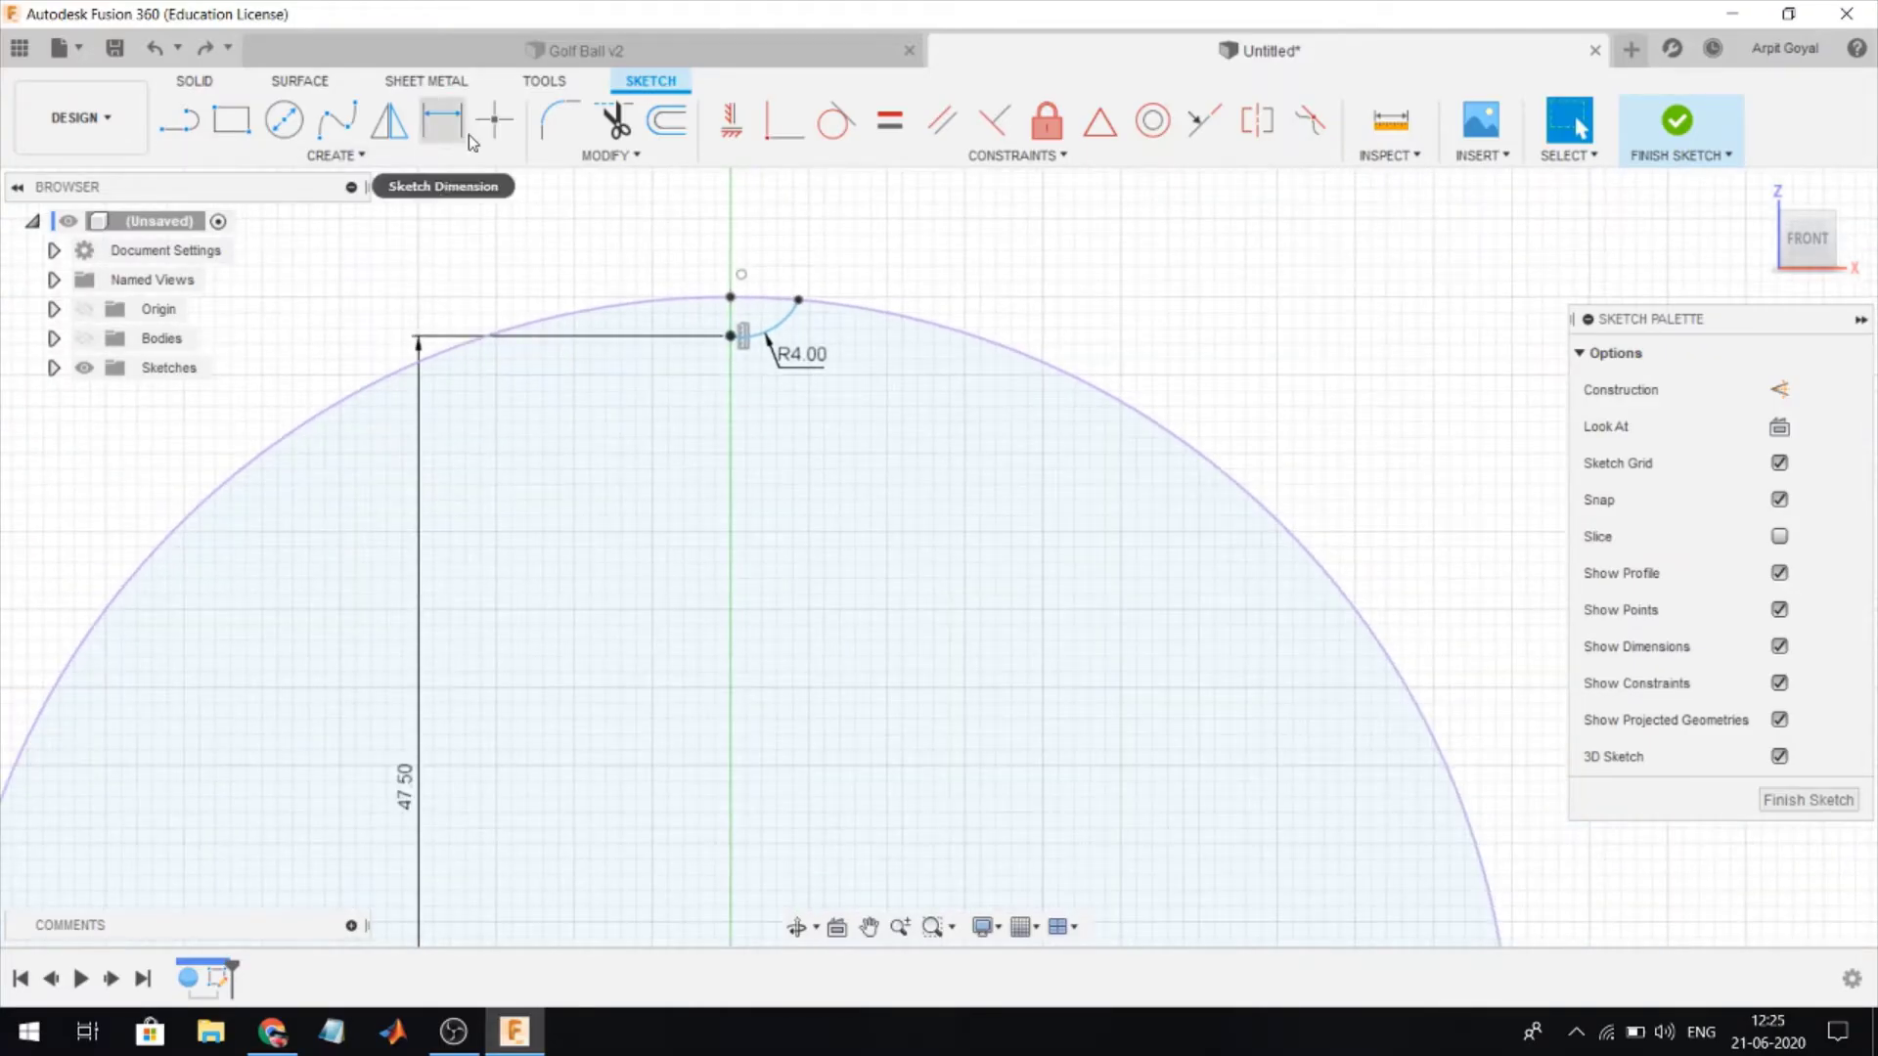
click(732, 121)
click(732, 297)
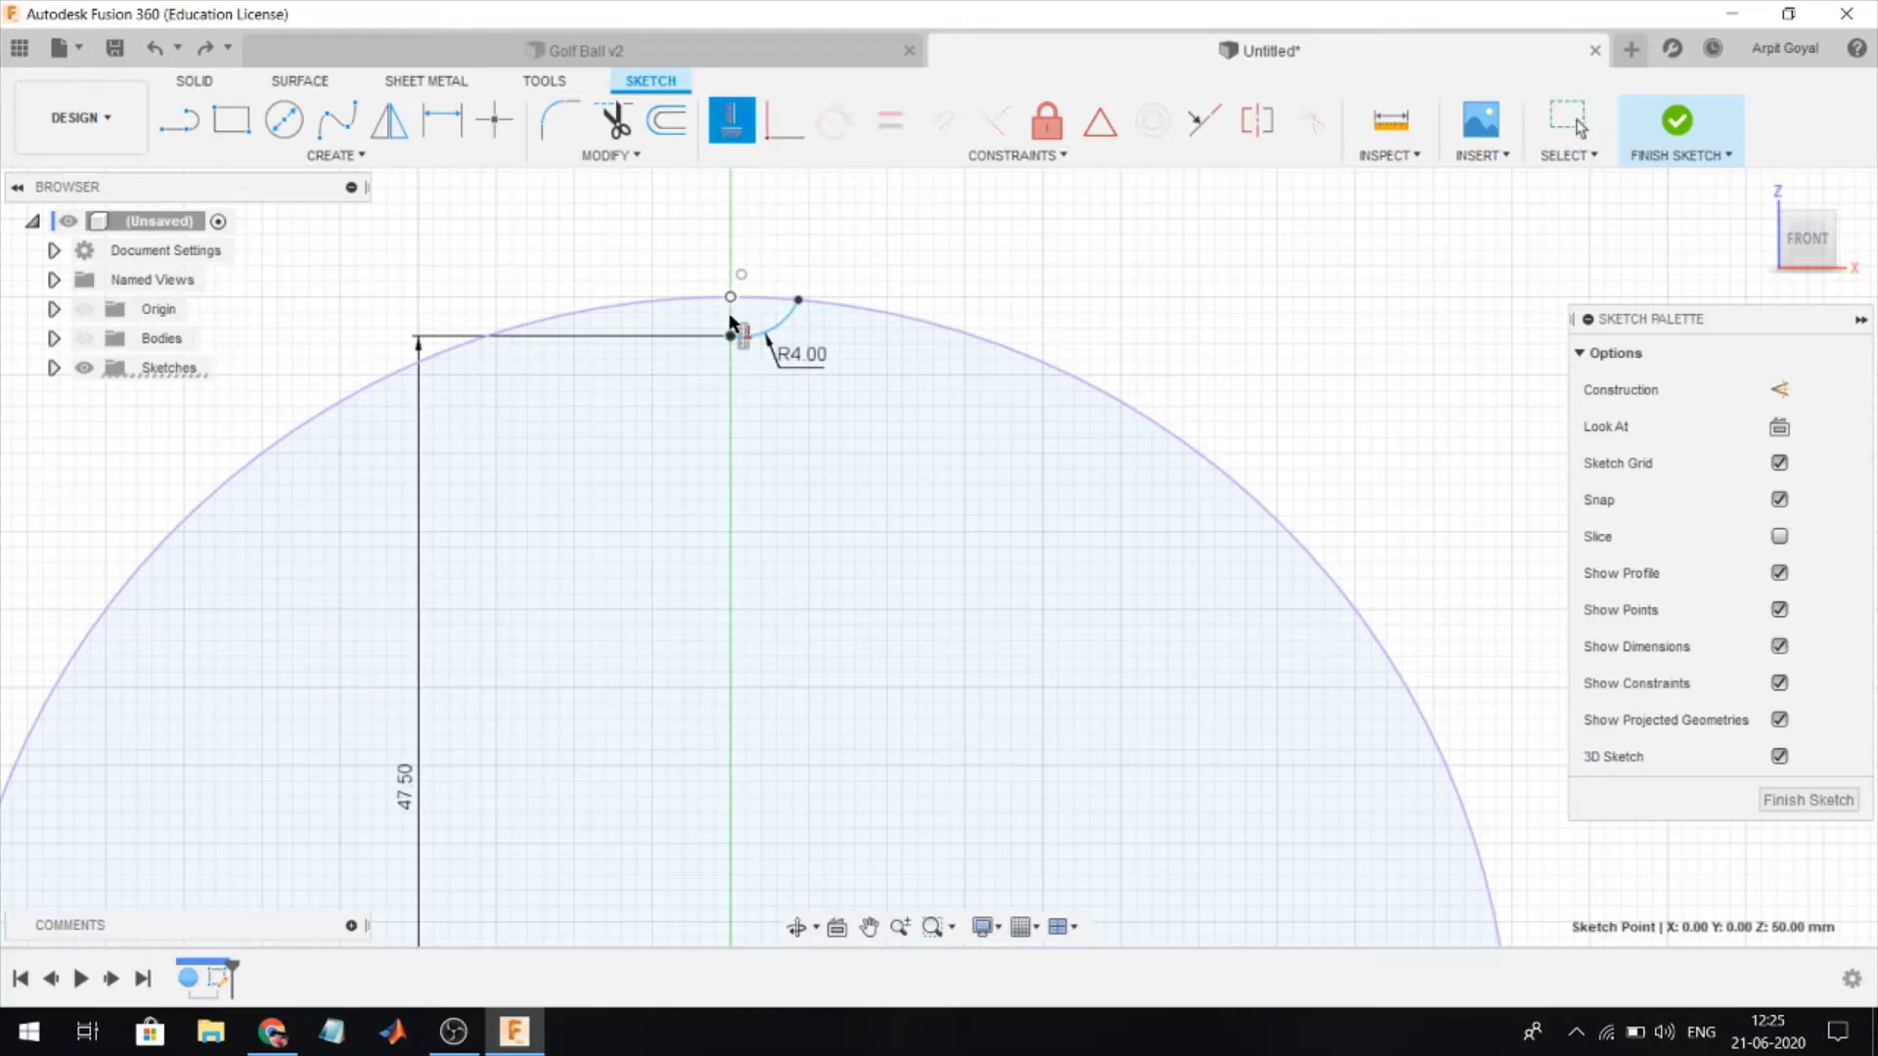
click(730, 336)
scroll(730, 293, up, 3)
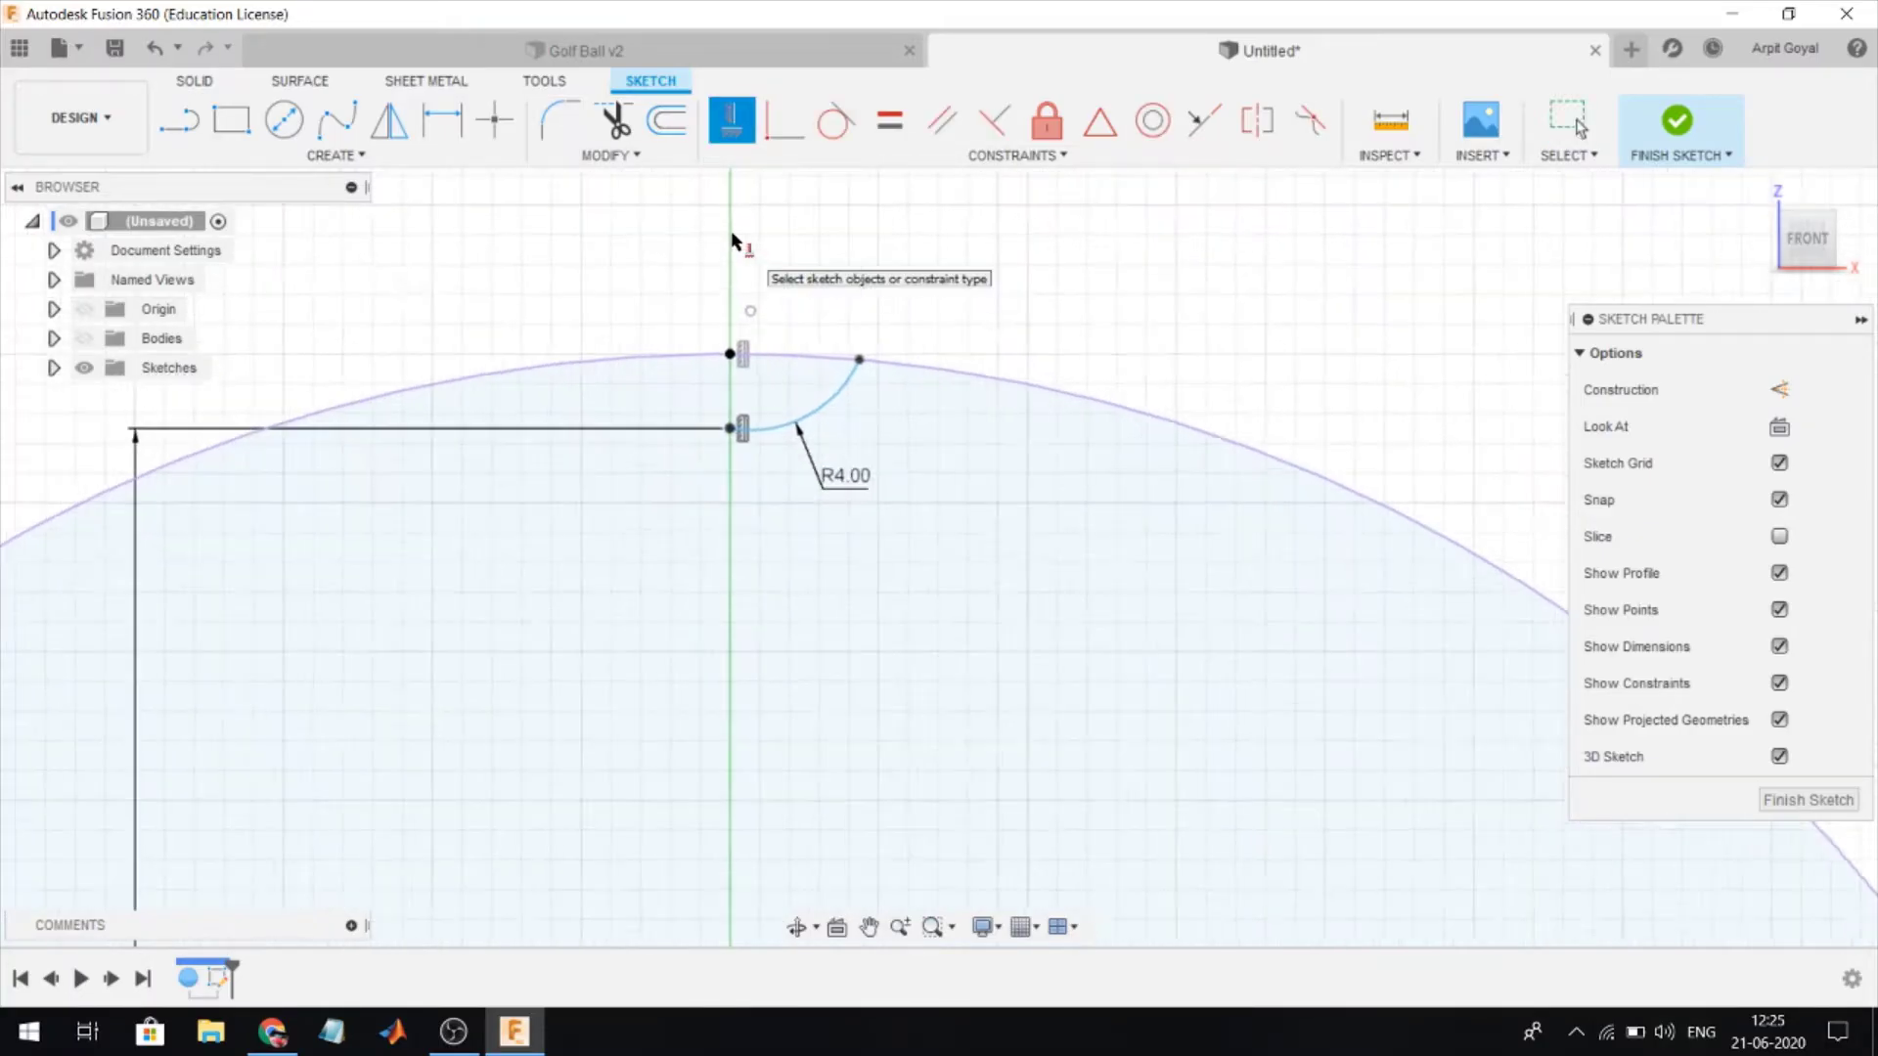
- Dimension the horizontal span from the top point to the arc endpoint as 4 mm
click(442, 120)
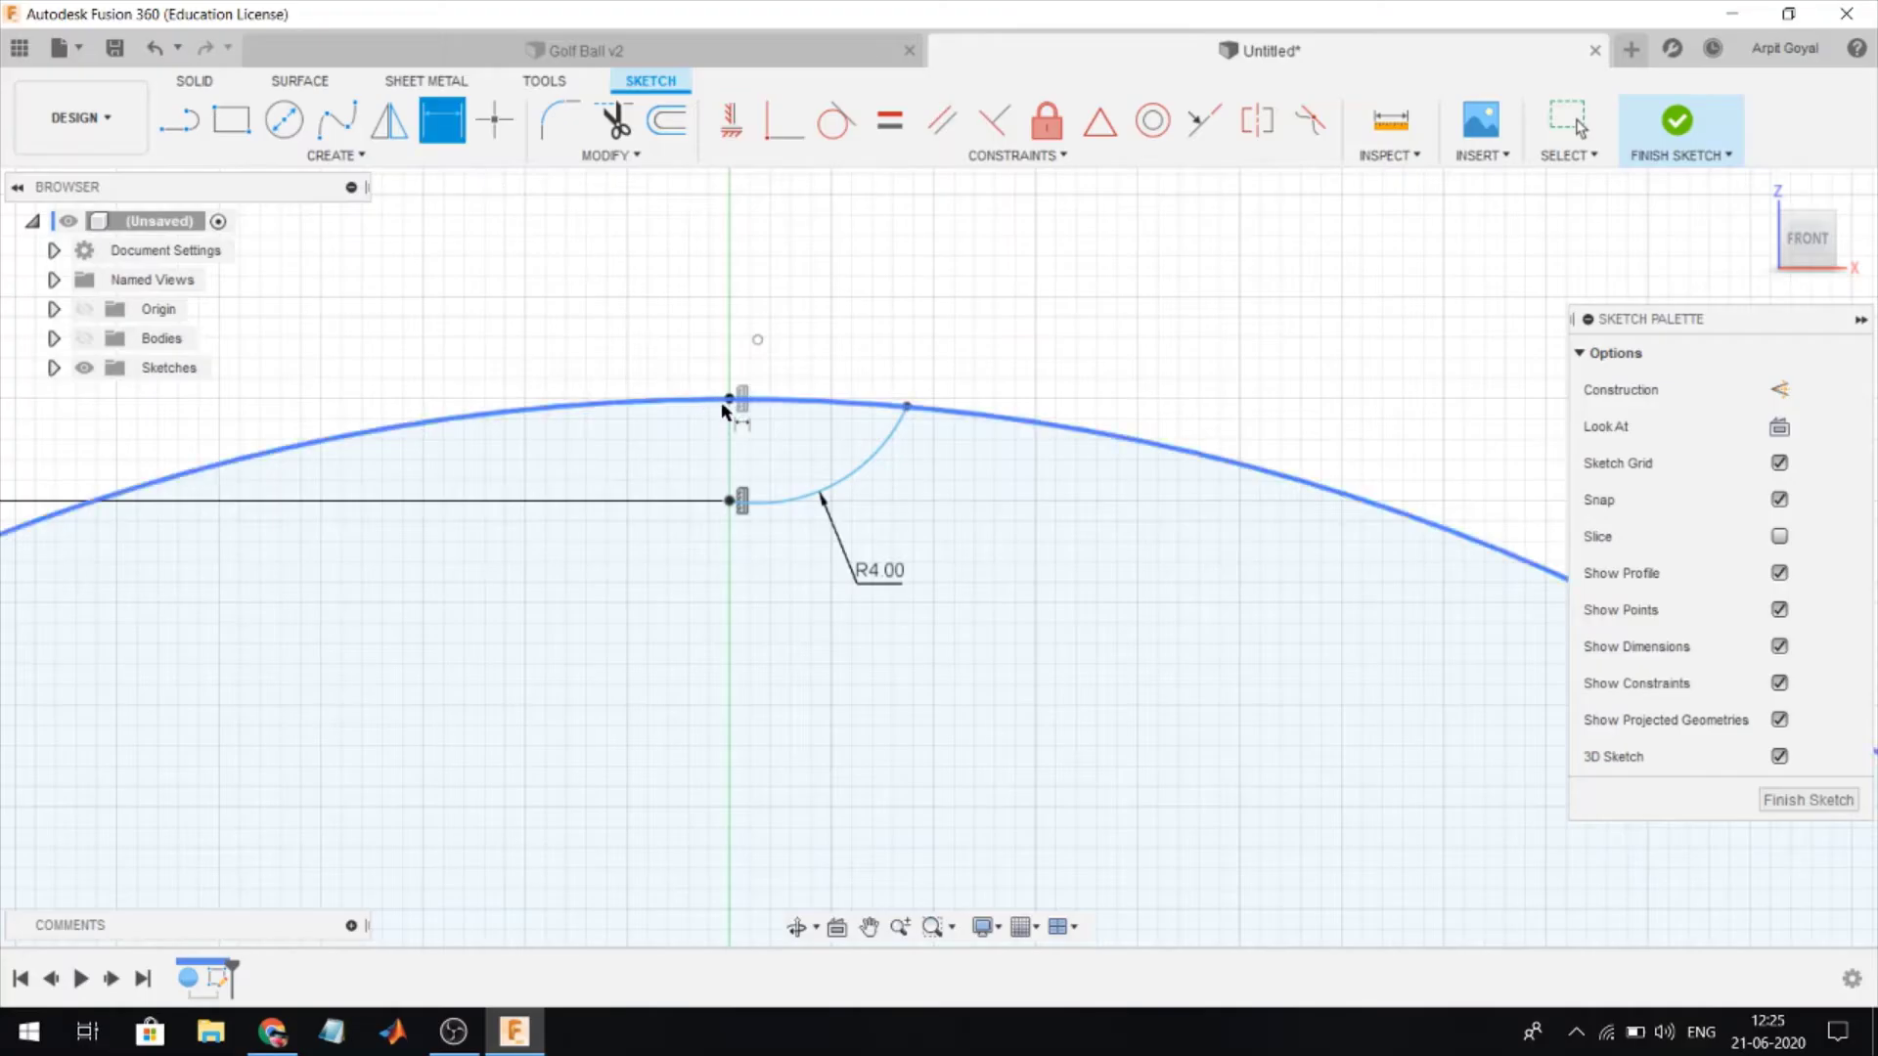
click(726, 401)
click(906, 407)
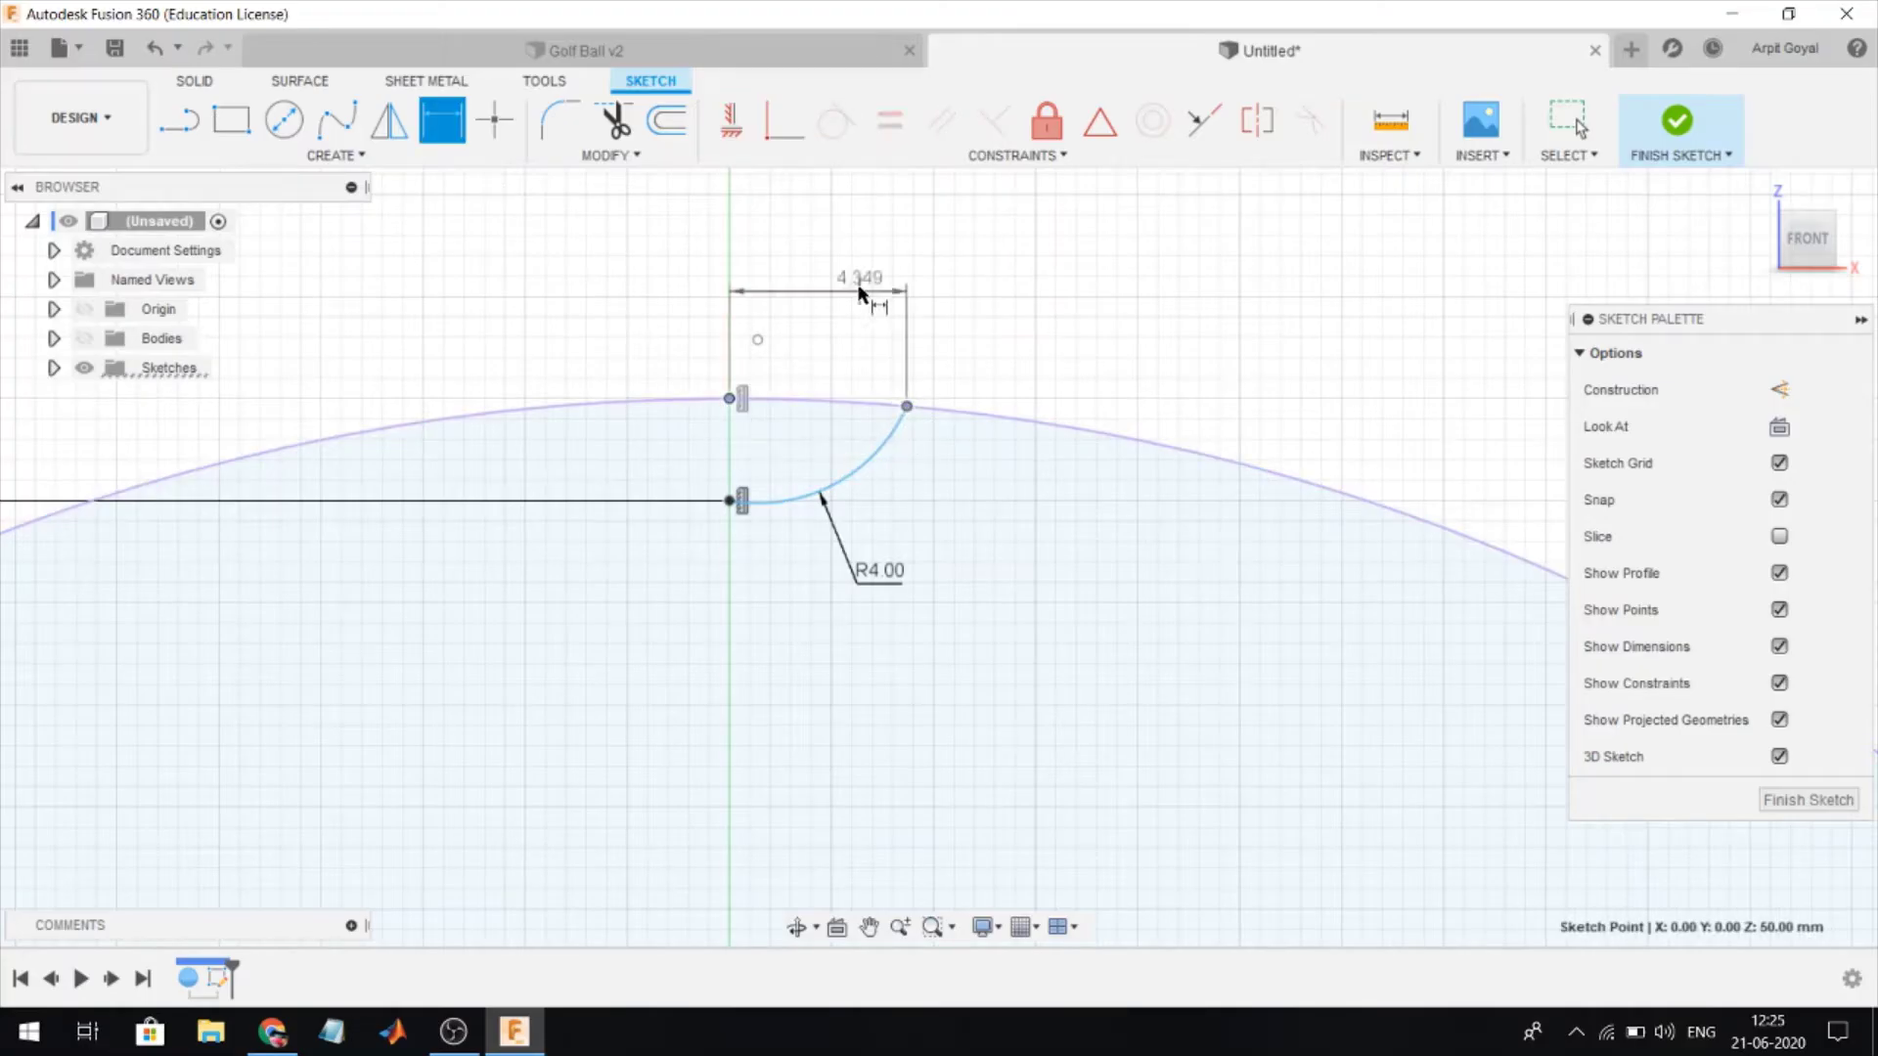
click(861, 293)
text(4)
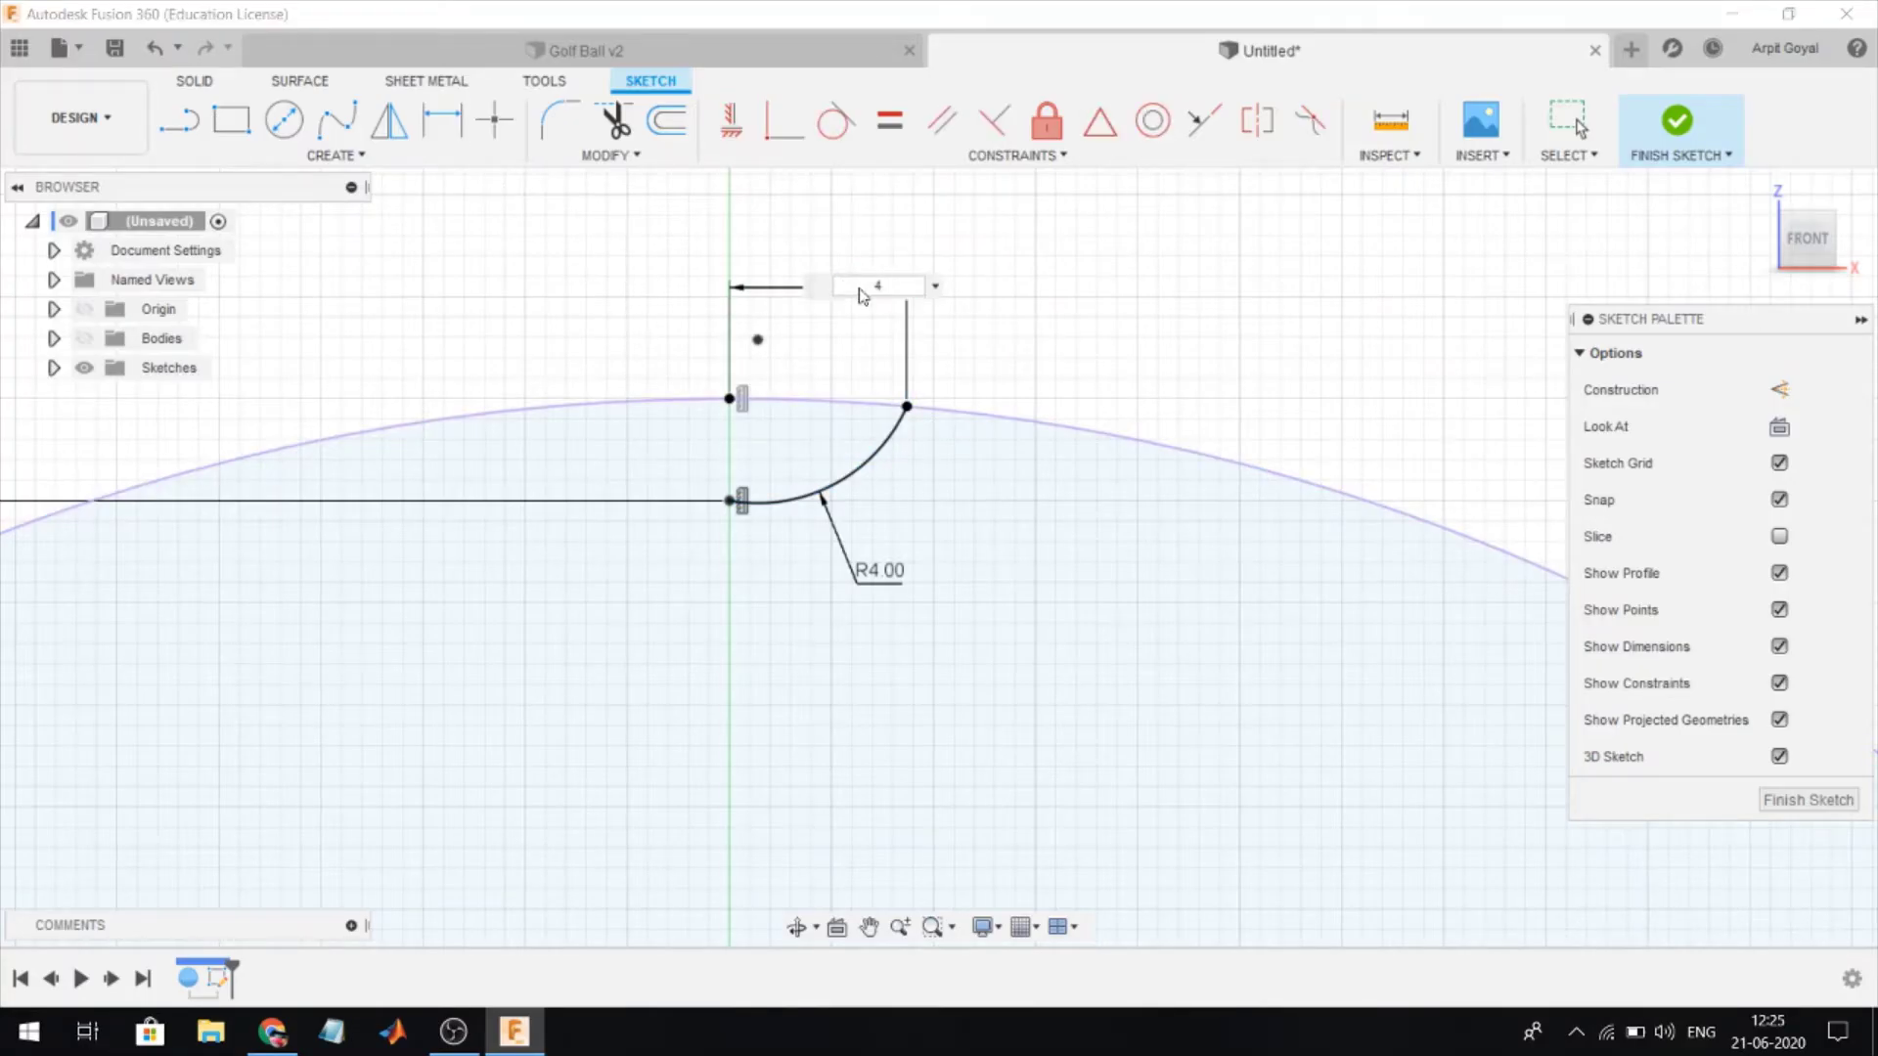
key(Return)
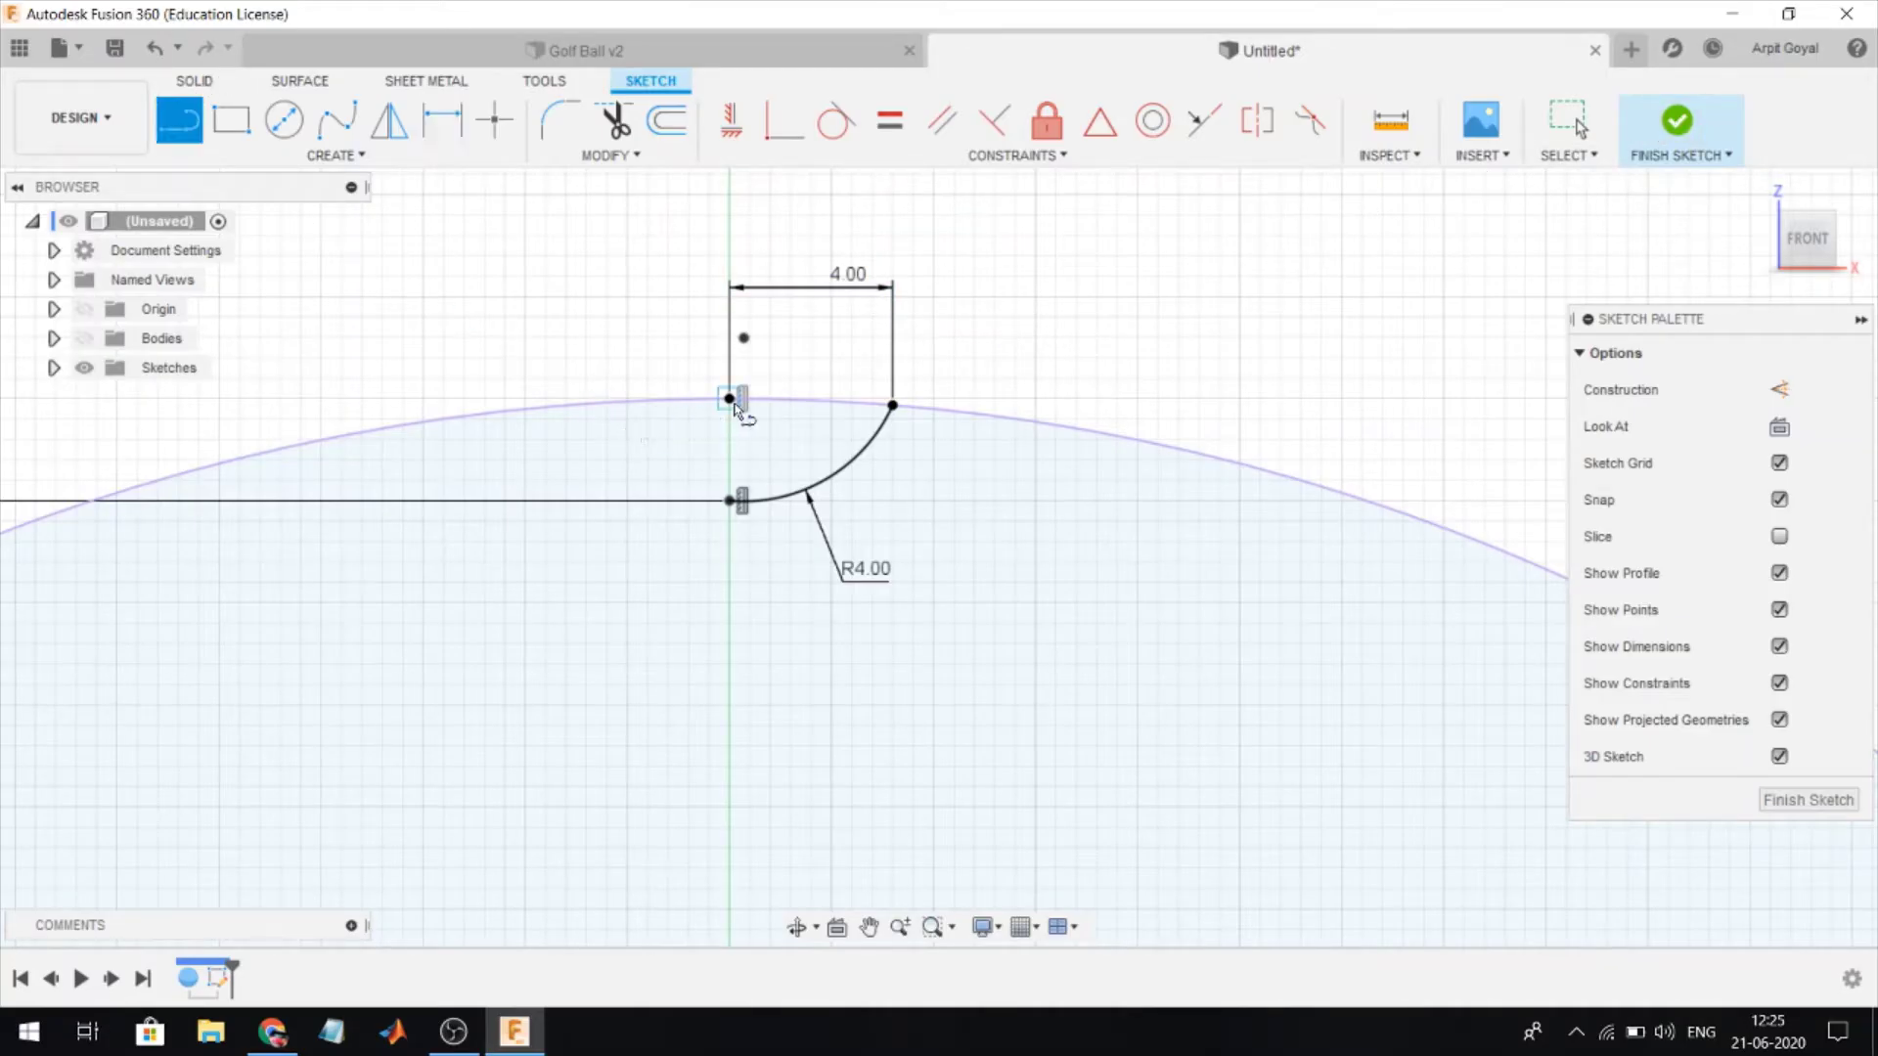
- Draw a vertical line from the top point to the arc's inner end and finish the sketch
key(l)
click(729, 398)
click(729, 501)
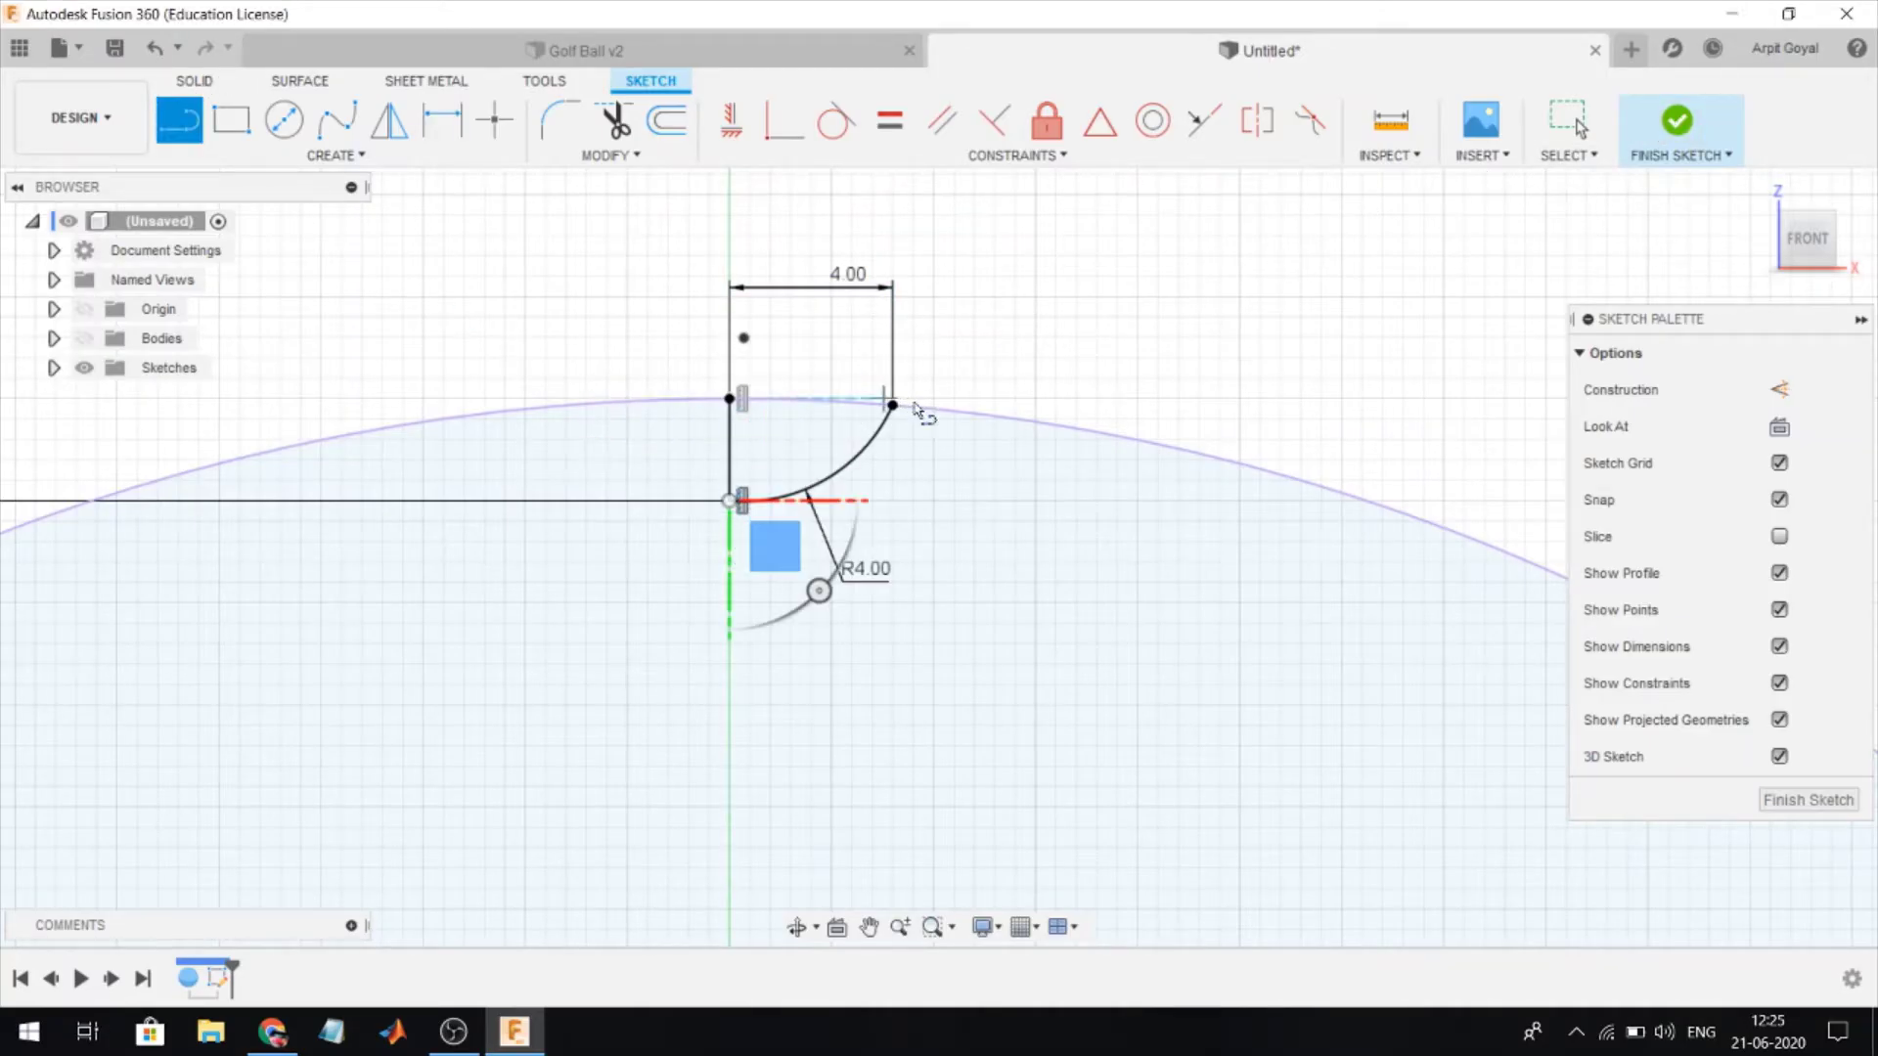
click(1676, 122)
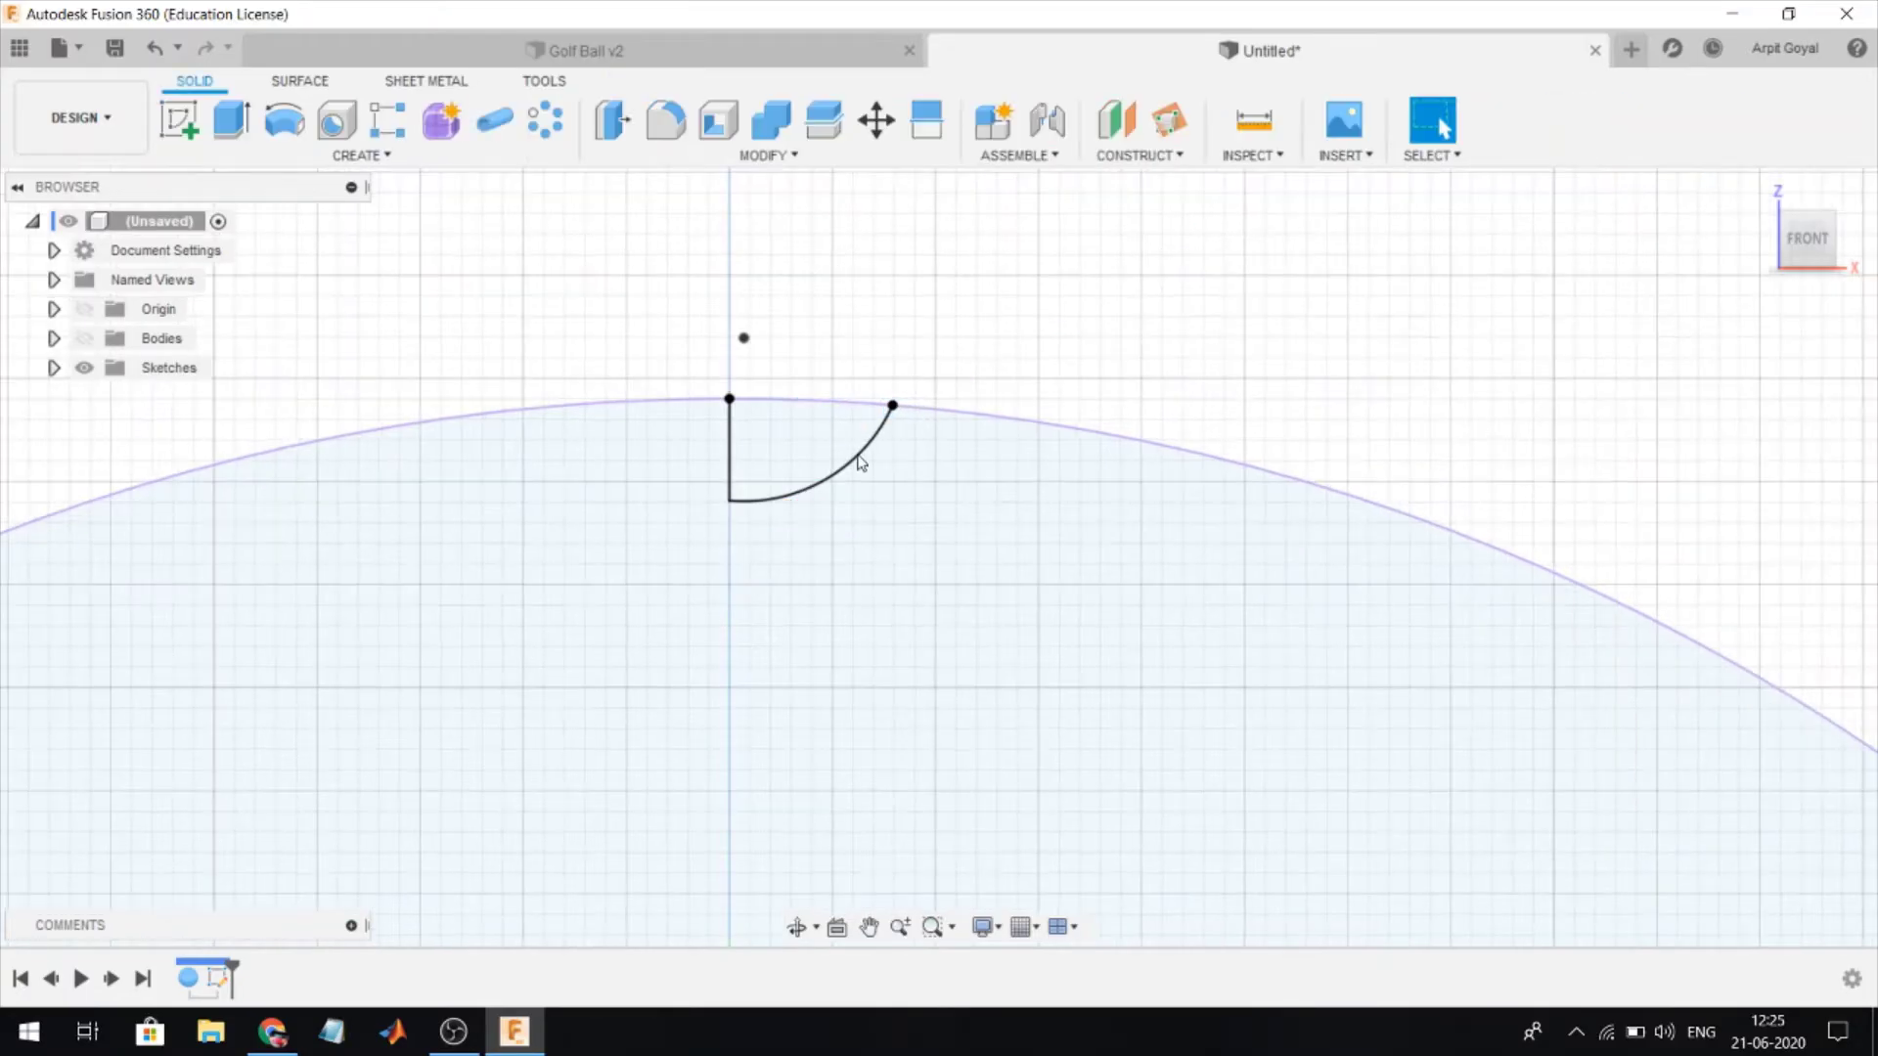
- Zoom out and make the sphere body visible again
scroll(768, 274, down, 2)
scroll(782, 288, down, 2)
scroll(798, 293, down, 2)
scroll(800, 293, down, 2)
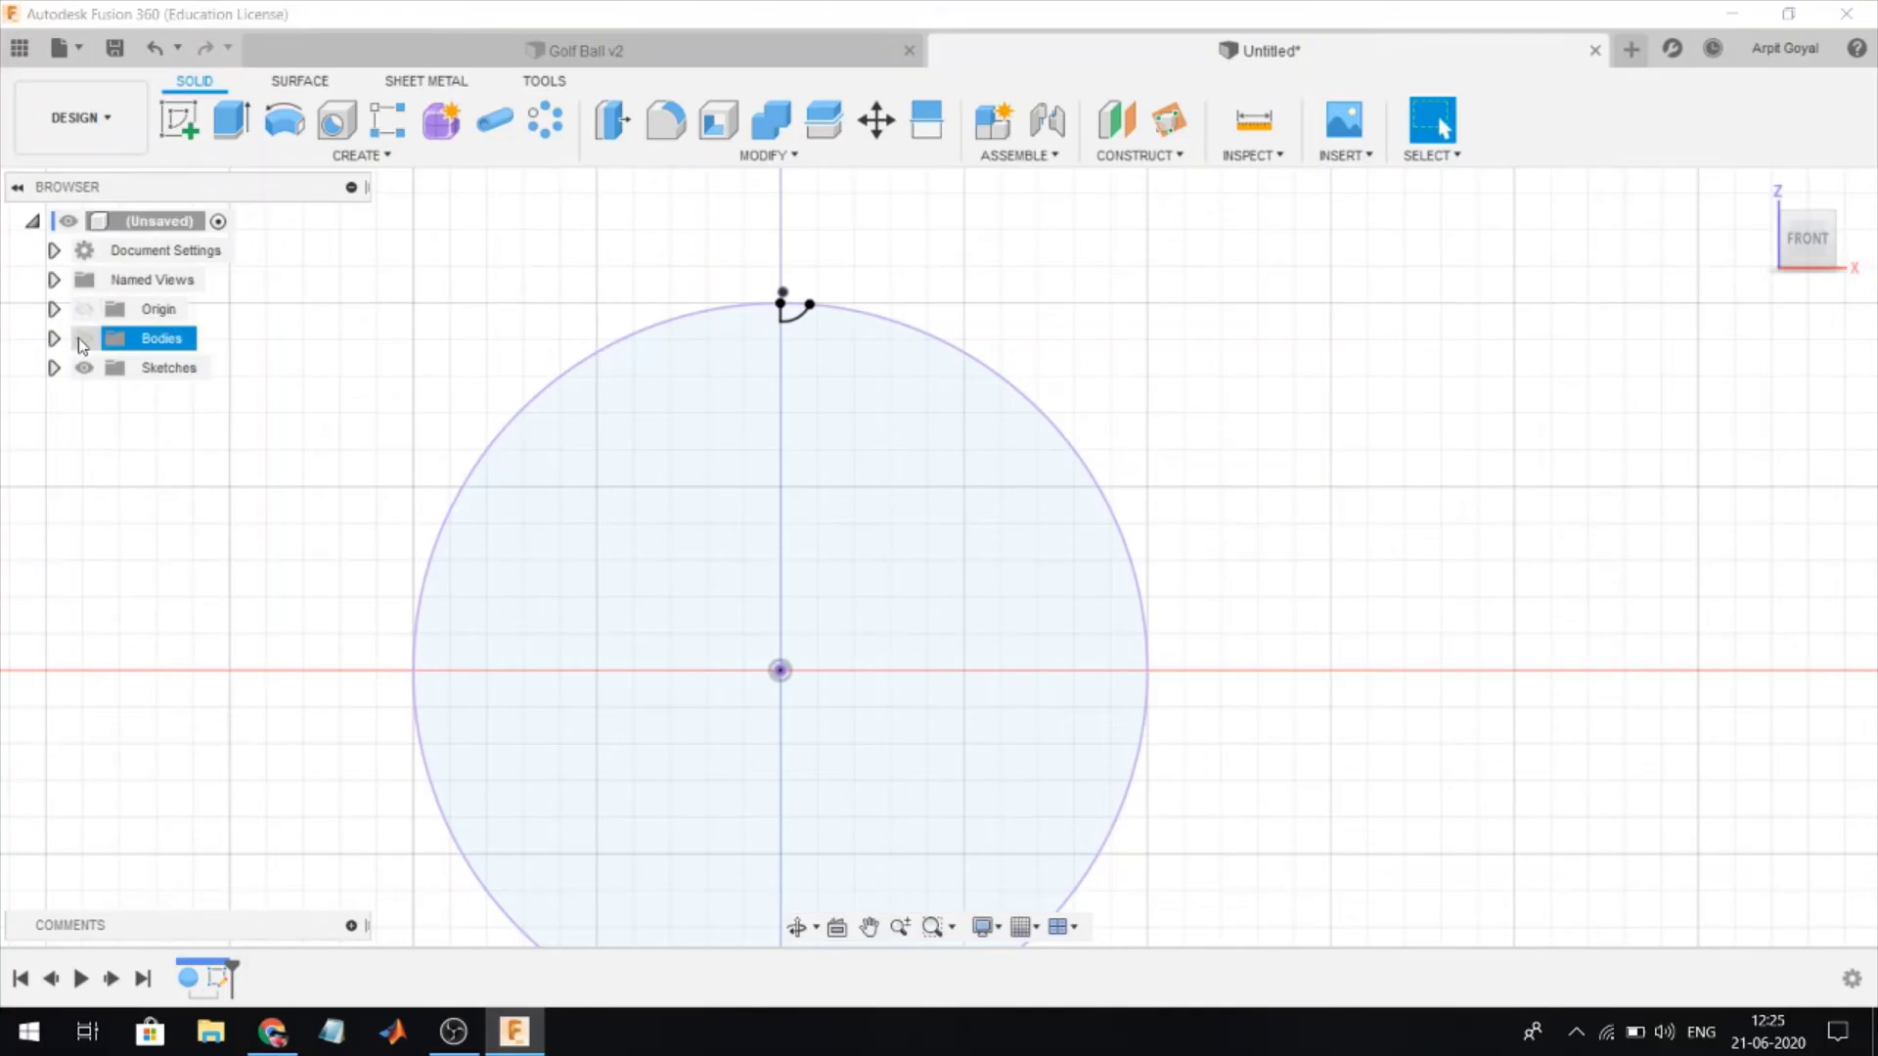
click(84, 337)
scroll(820, 335, up, 3)
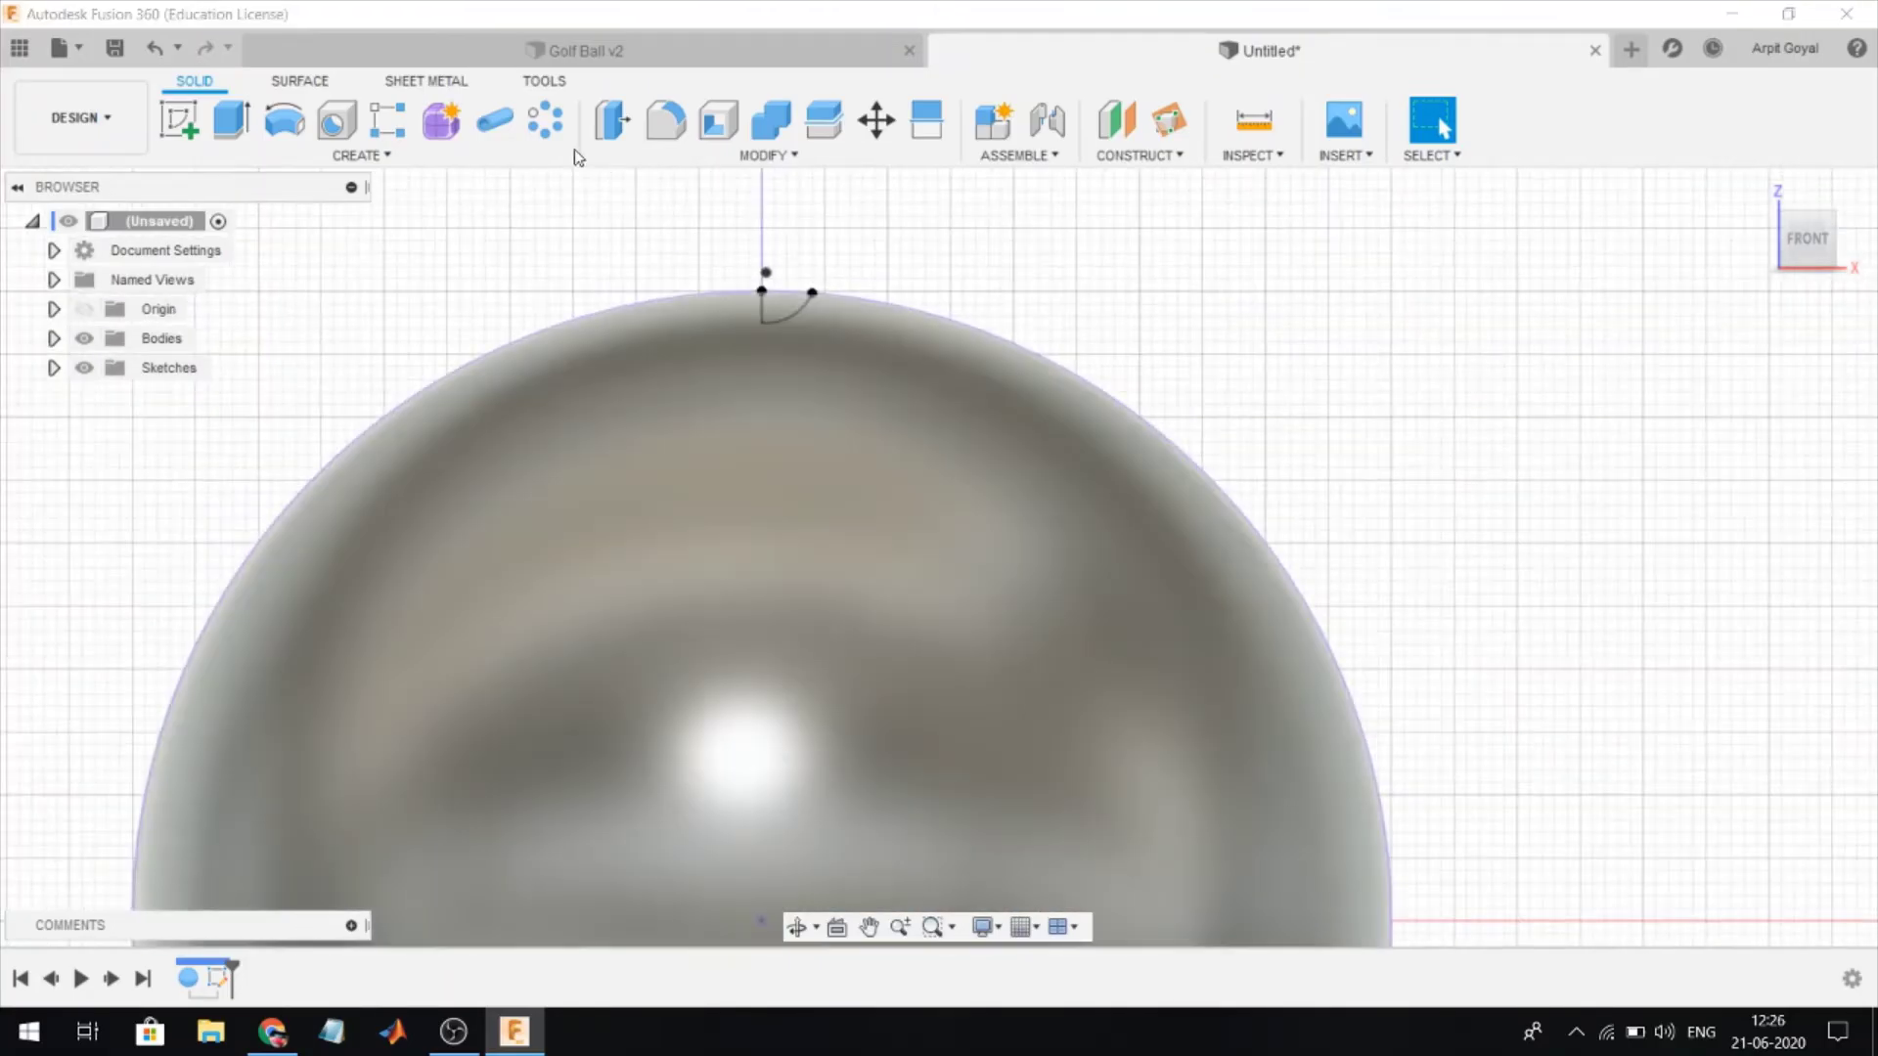
- Revolve-cut the small profile 360° around the vertical axis to carve the first dimple
click(788, 307)
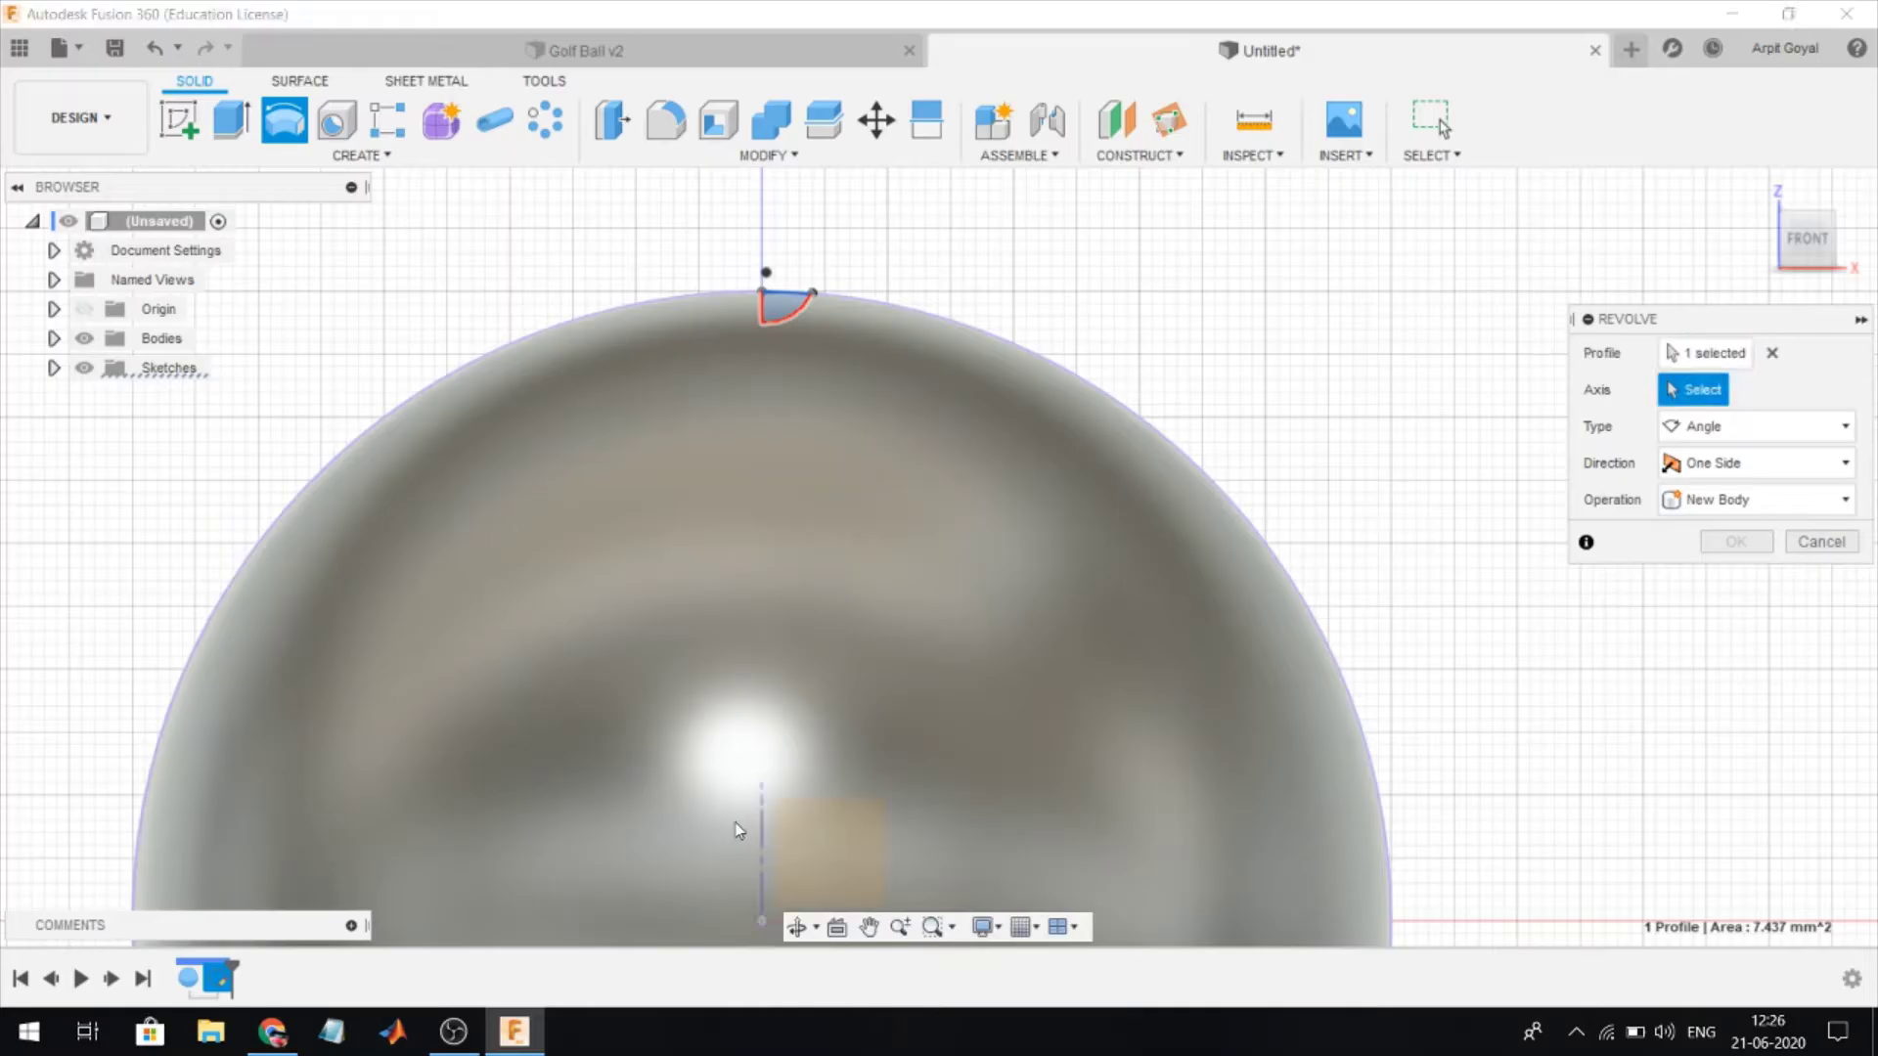
click(762, 829)
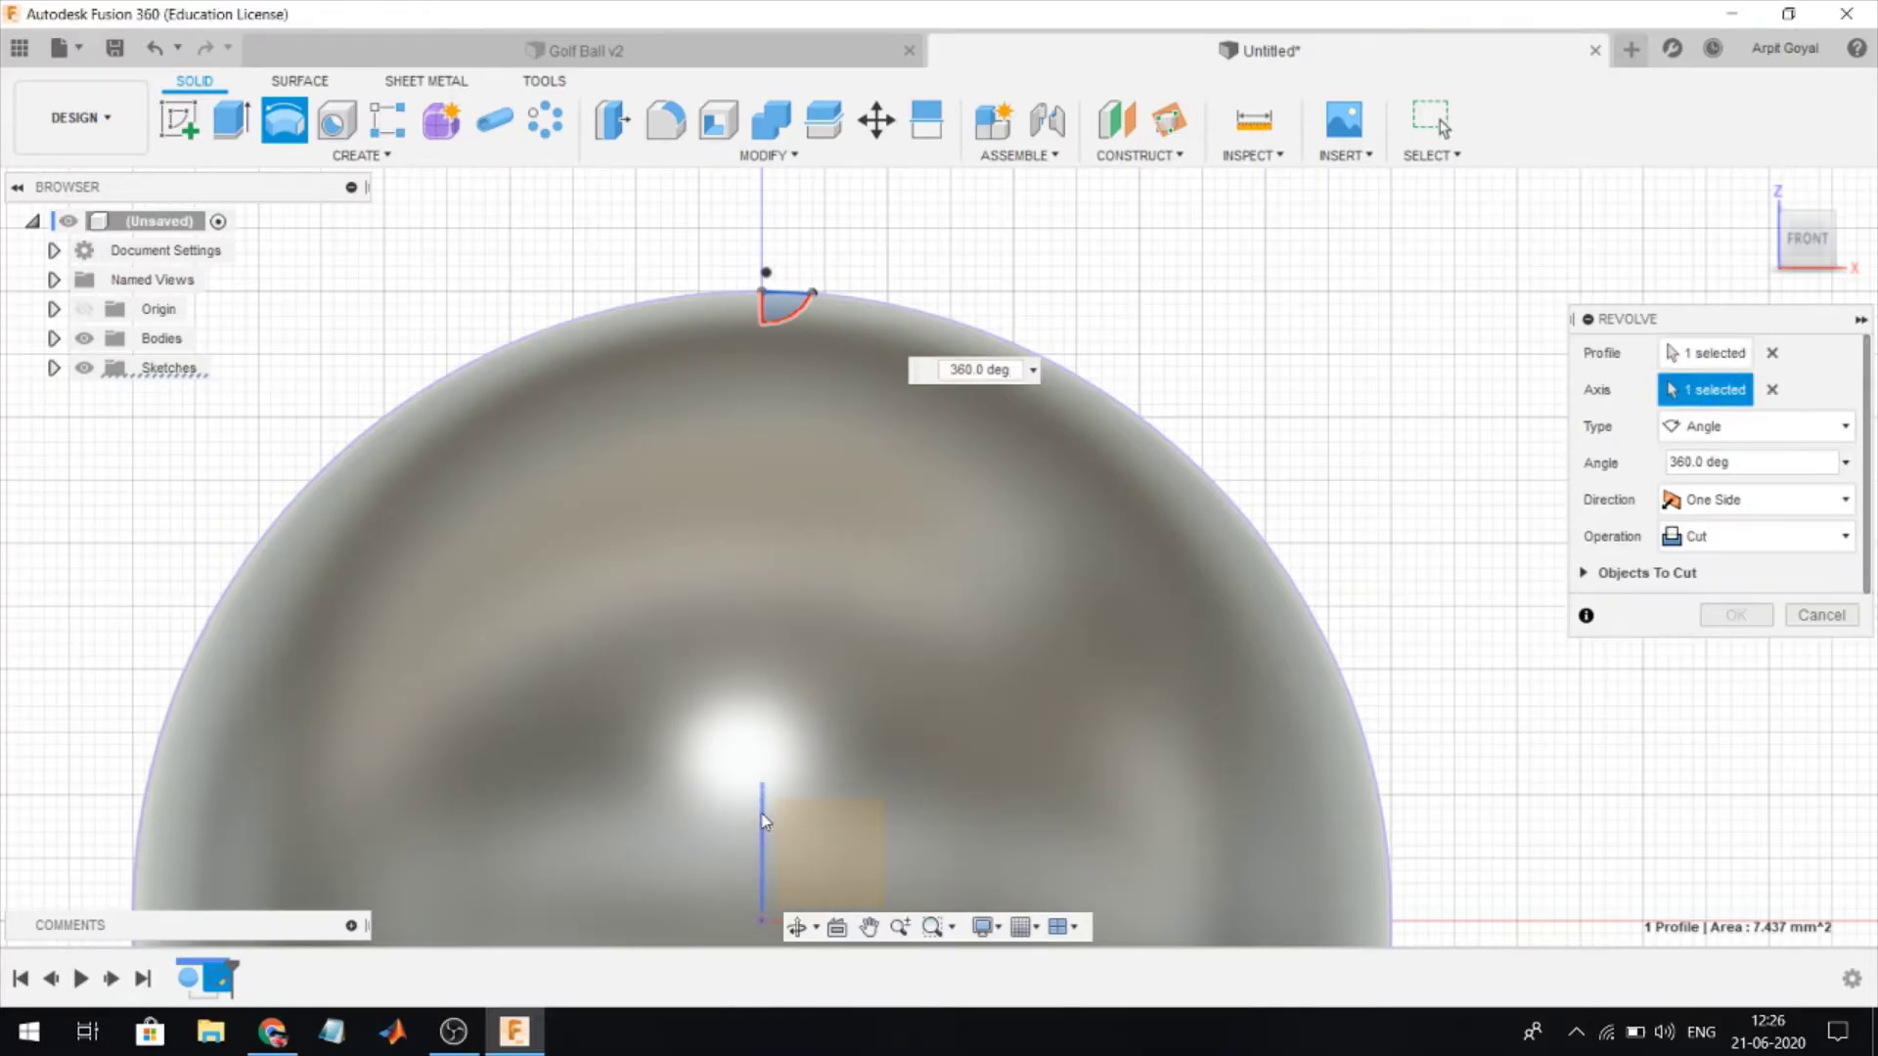
click(1735, 613)
scroll(1455, 398, down, 2)
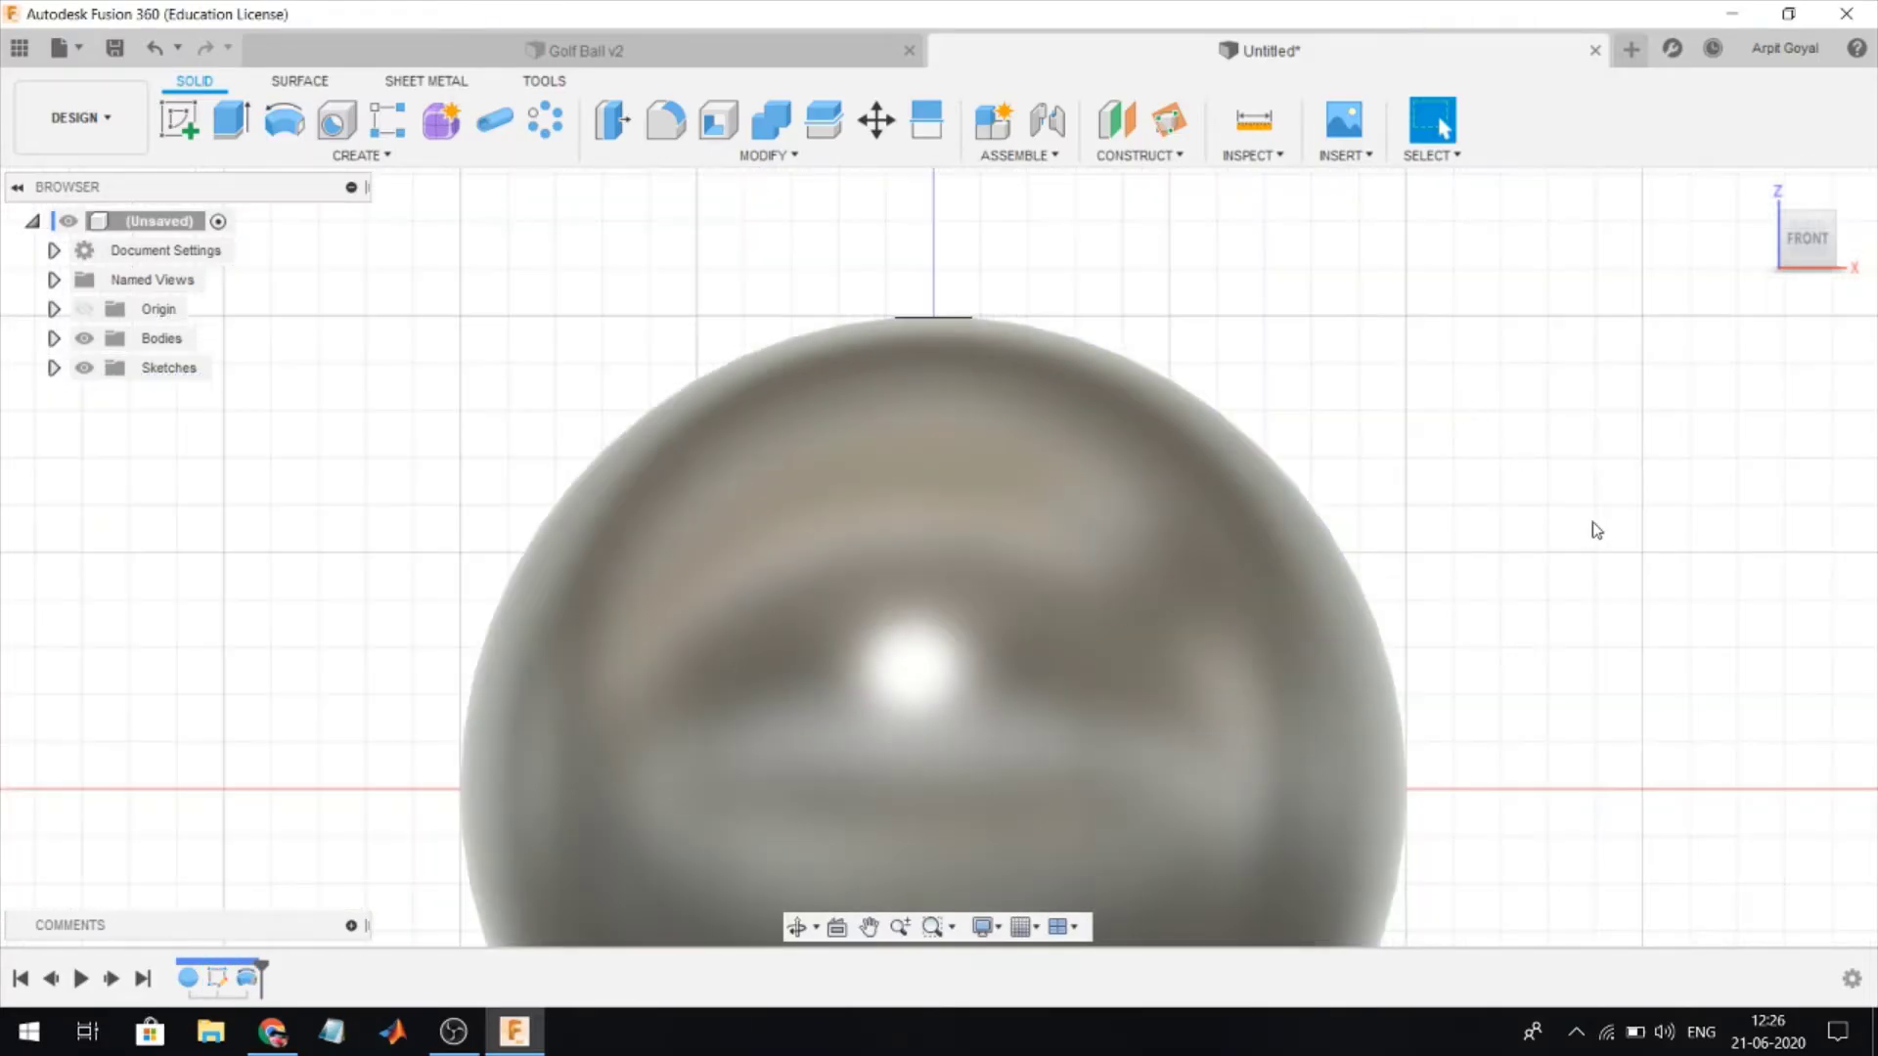
mouse_move(1593, 529)
shift+middle_down()
mouse_move(1572, 557)
mouse_move(1427, 555)
shift+middle_up()
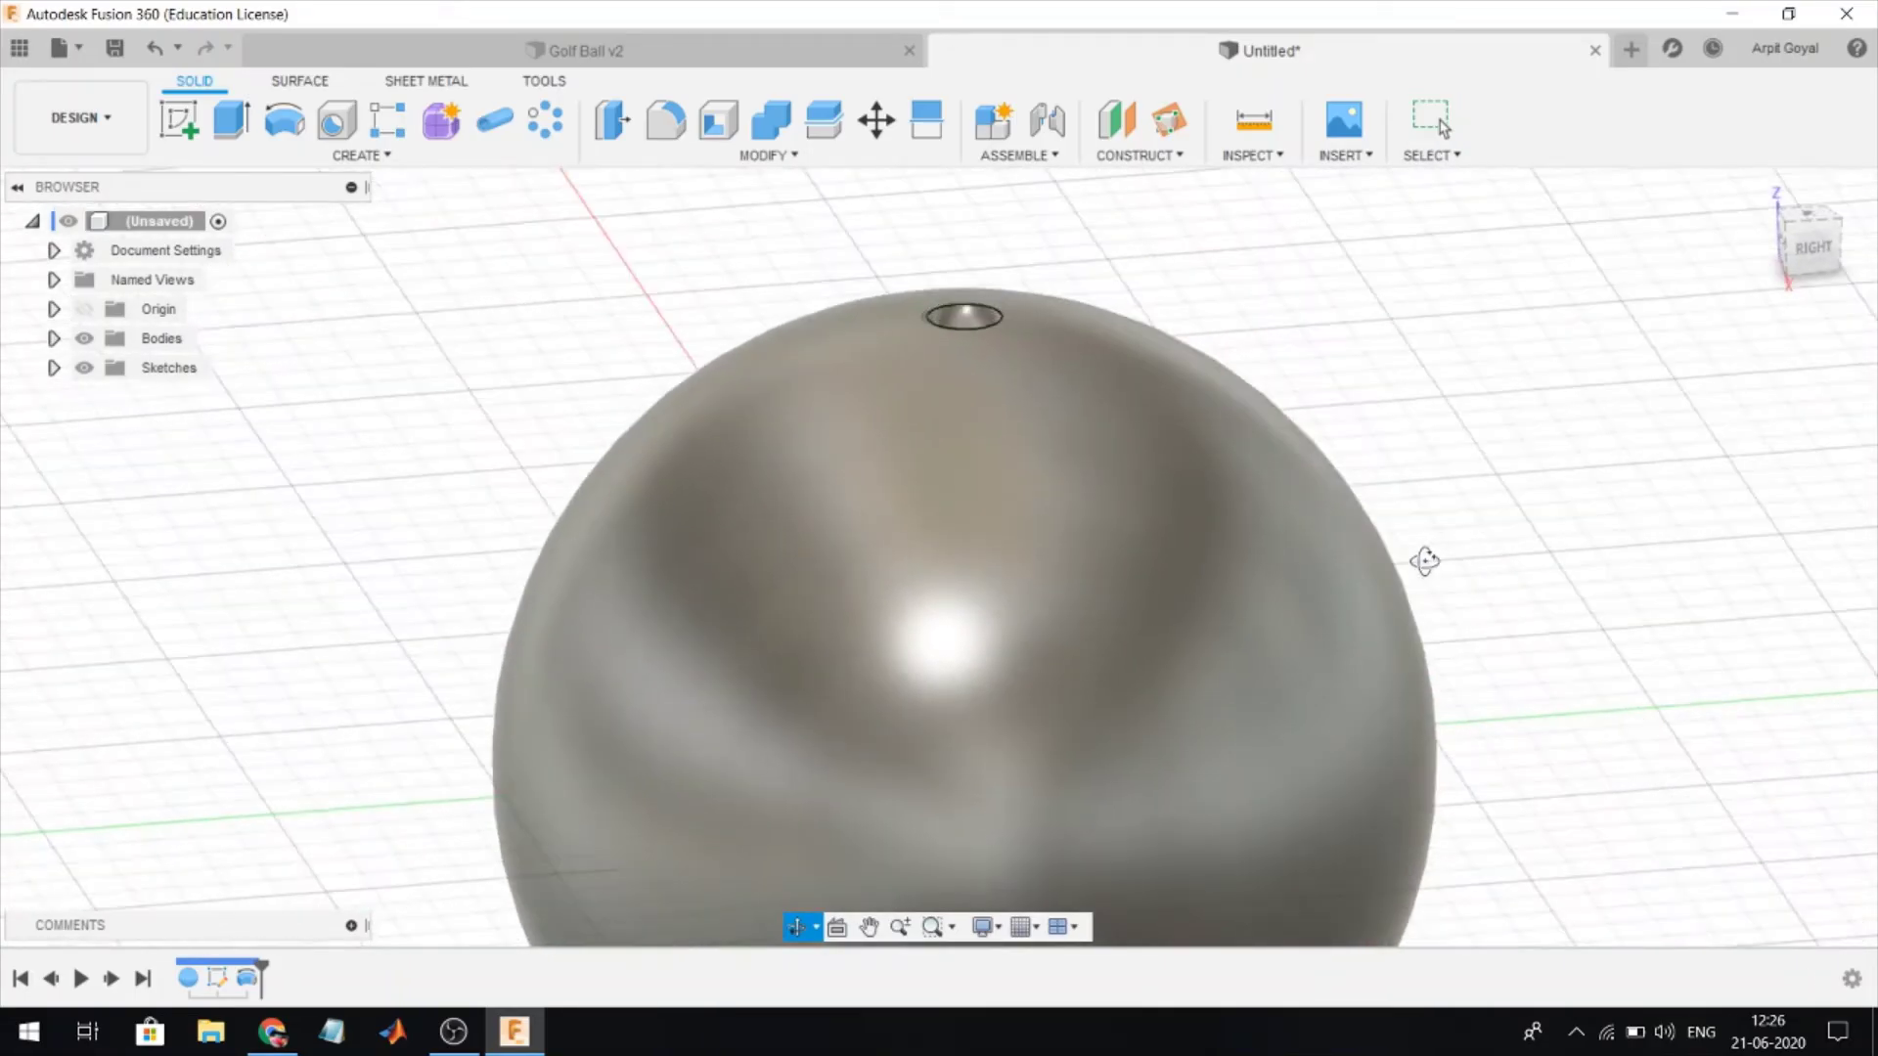
key(Escape)
scroll(626, 206, down, 2)
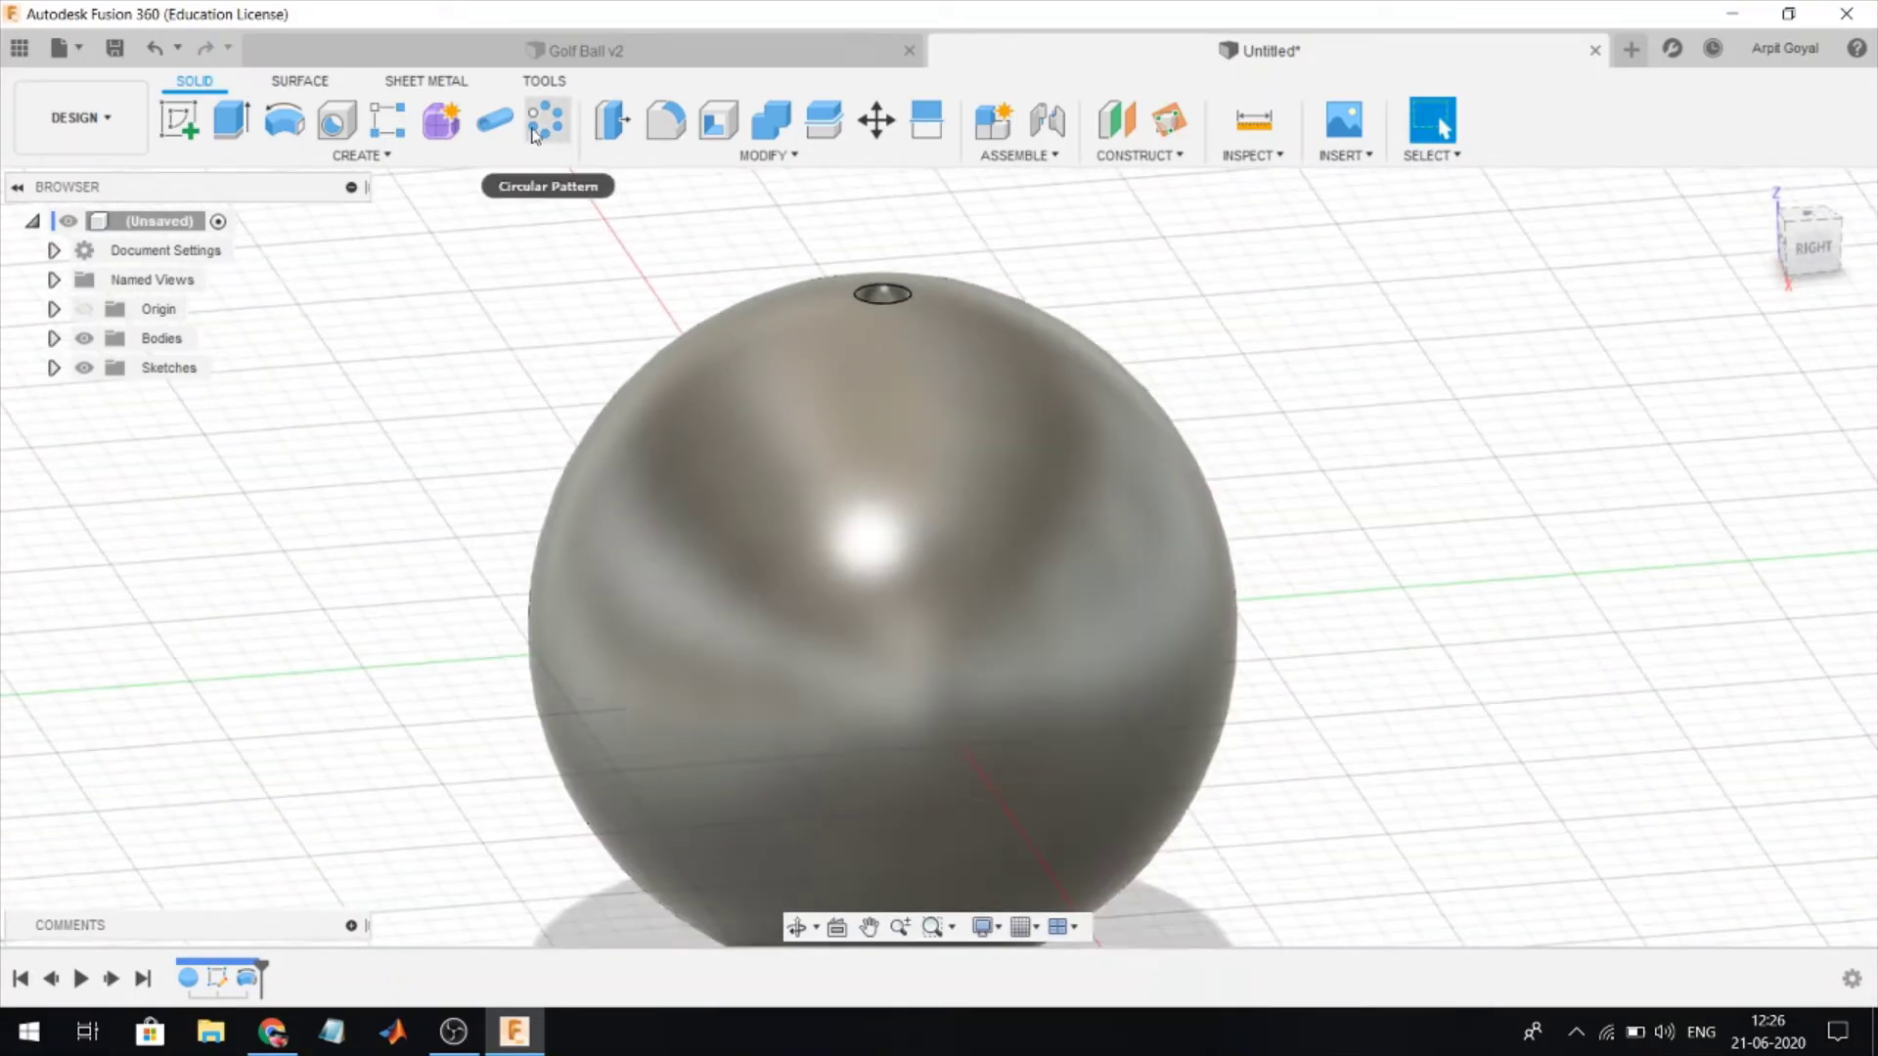
click(535, 135)
- Set up a circular Features pattern of the top dimple around the X axis
click(874, 303)
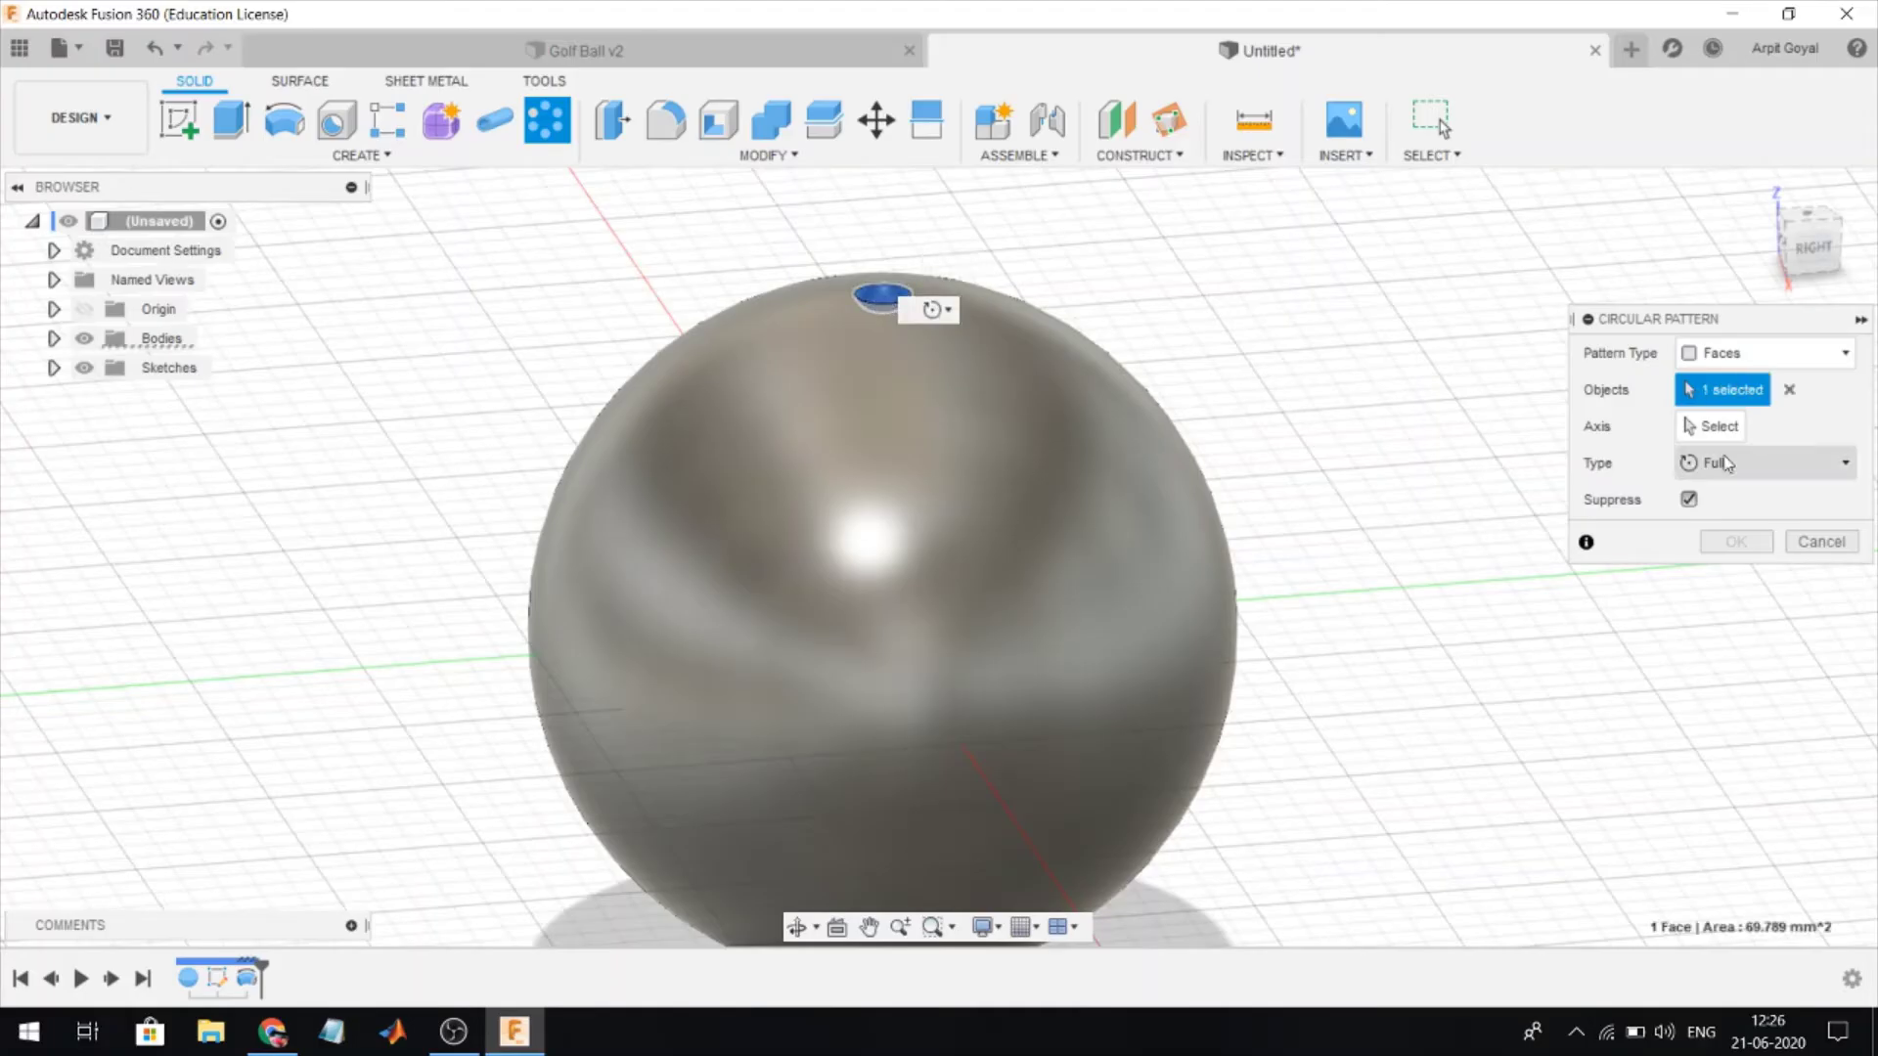
click(1710, 425)
click(1748, 358)
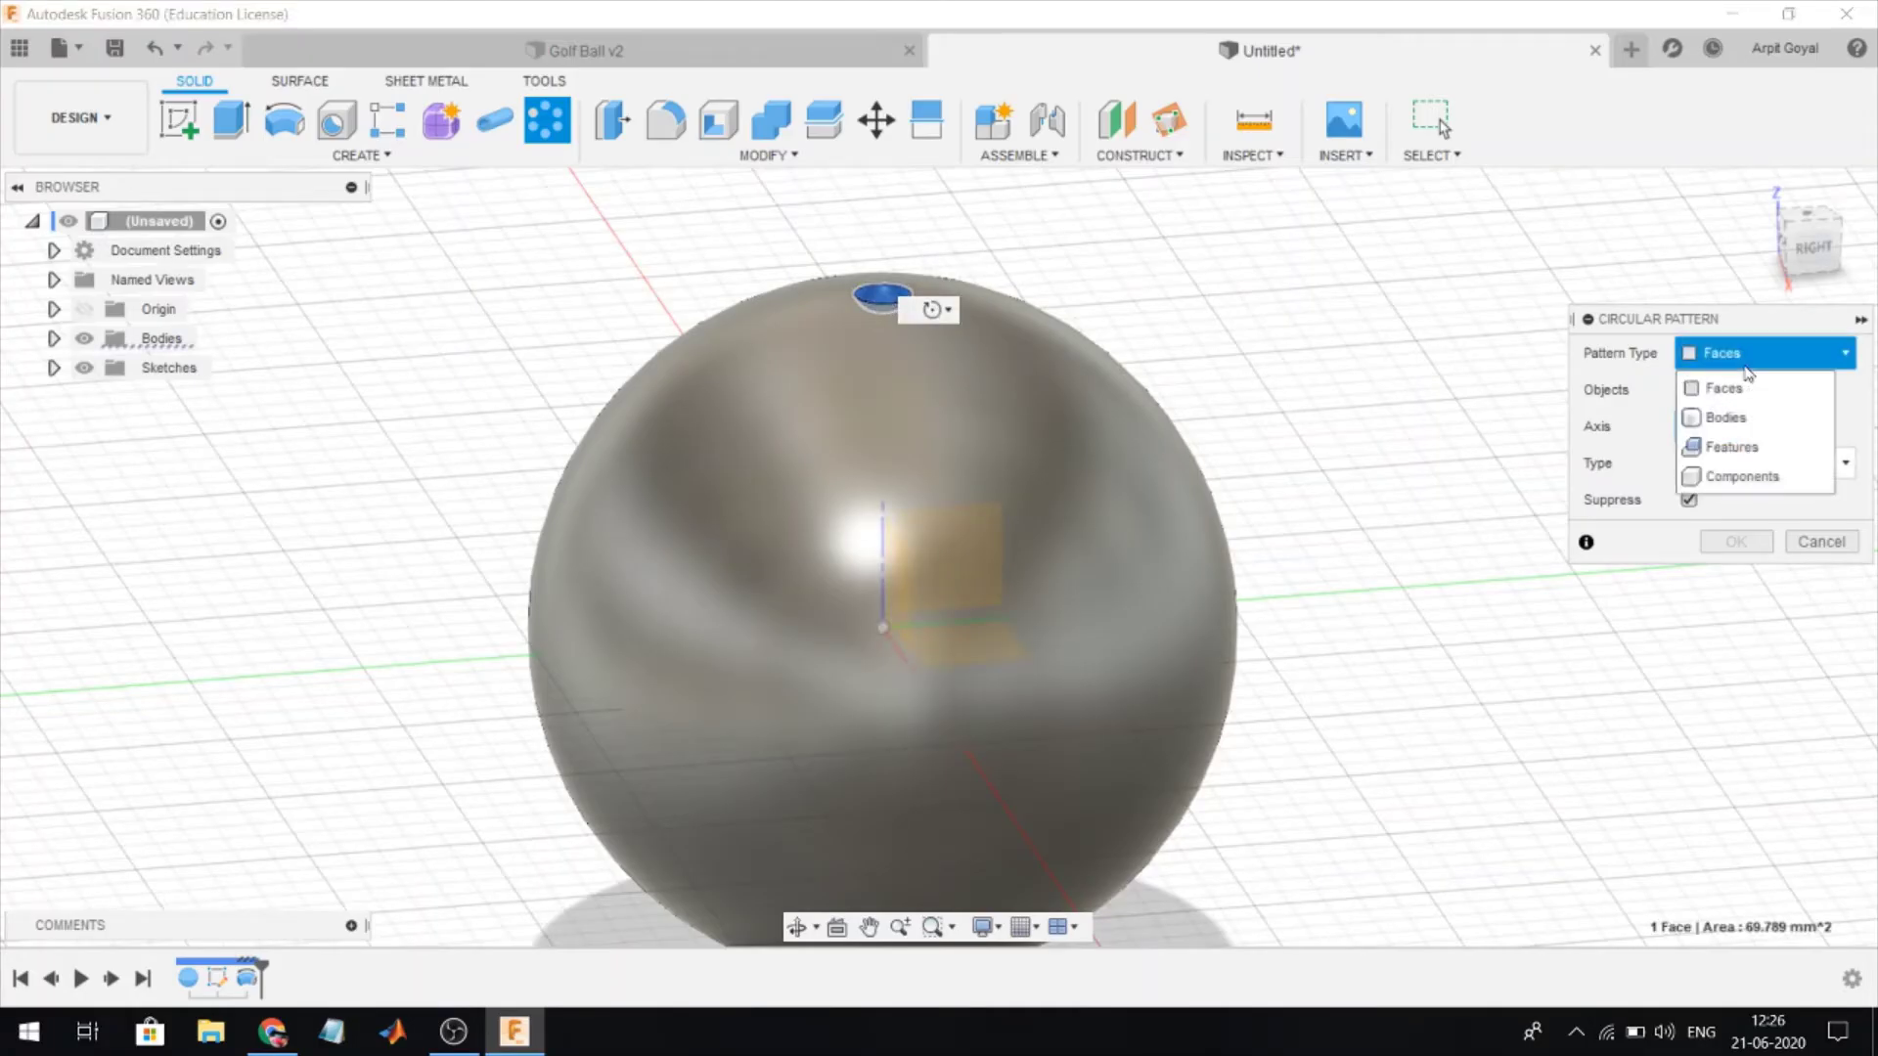
click(1736, 445)
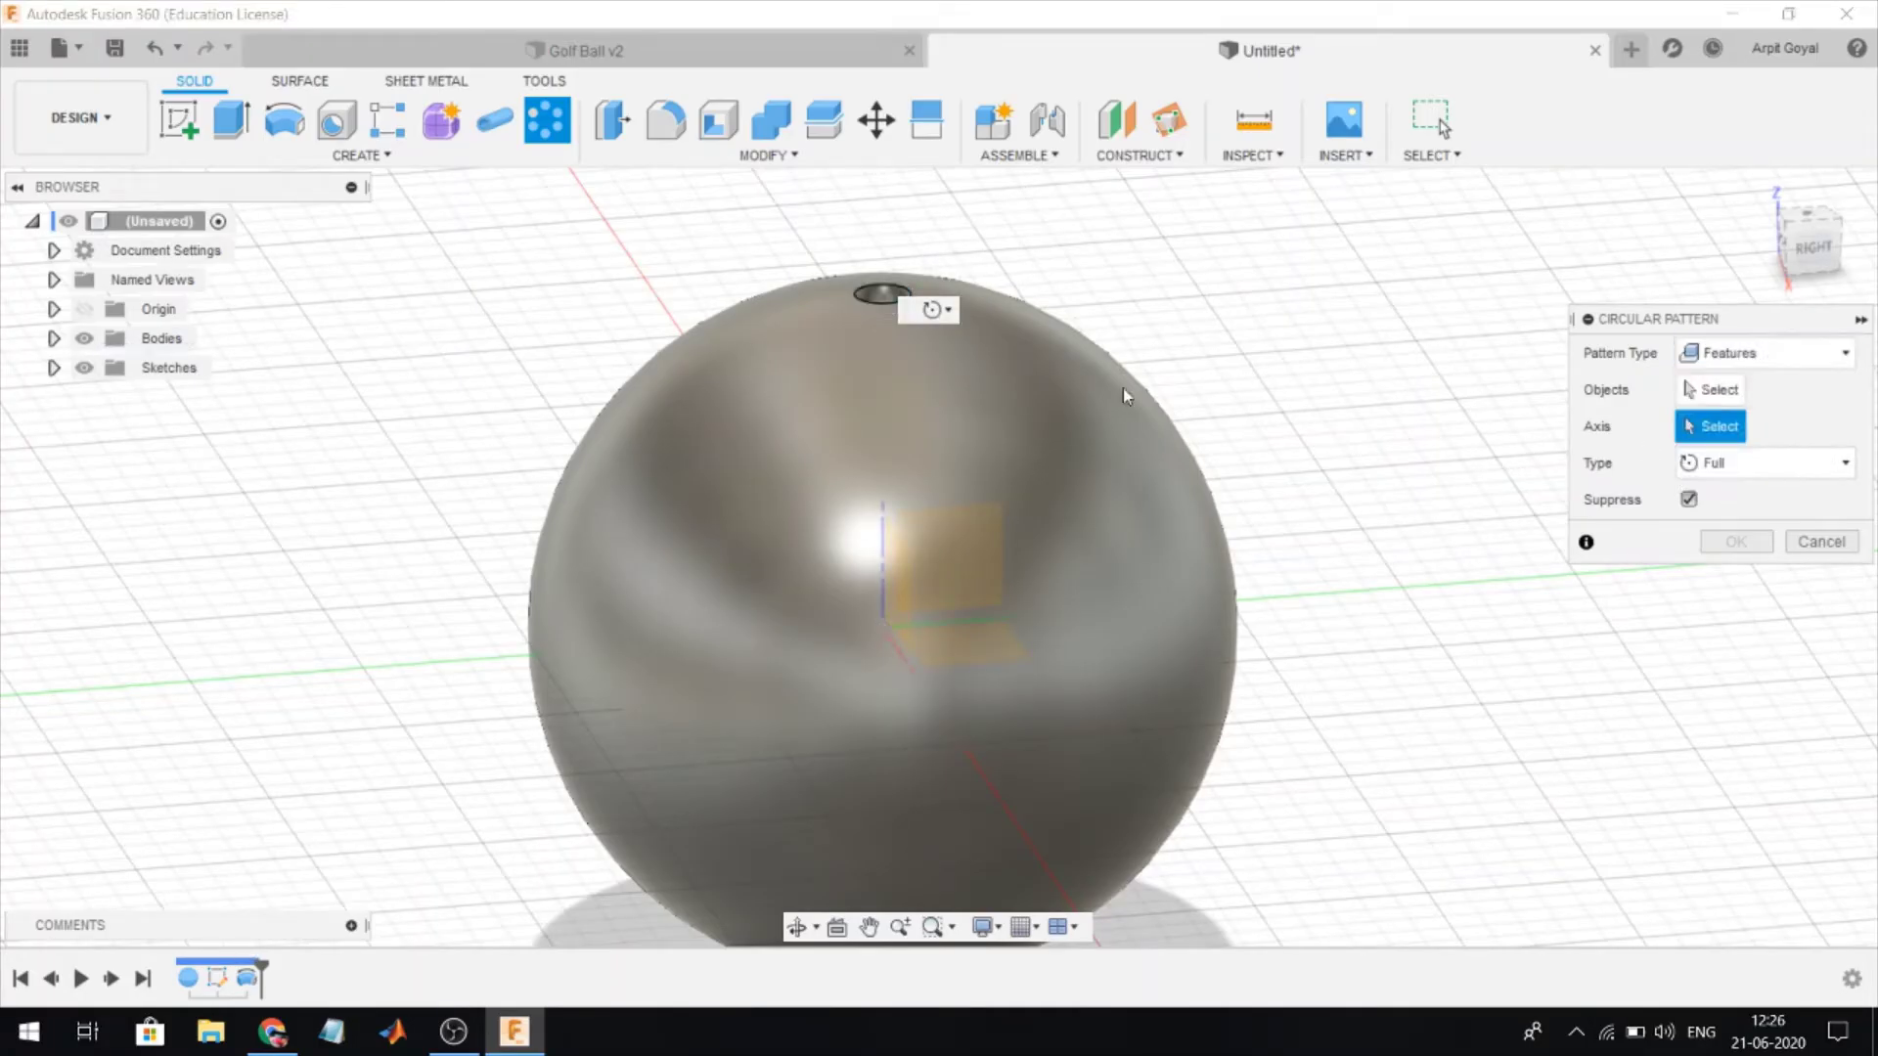
click(883, 301)
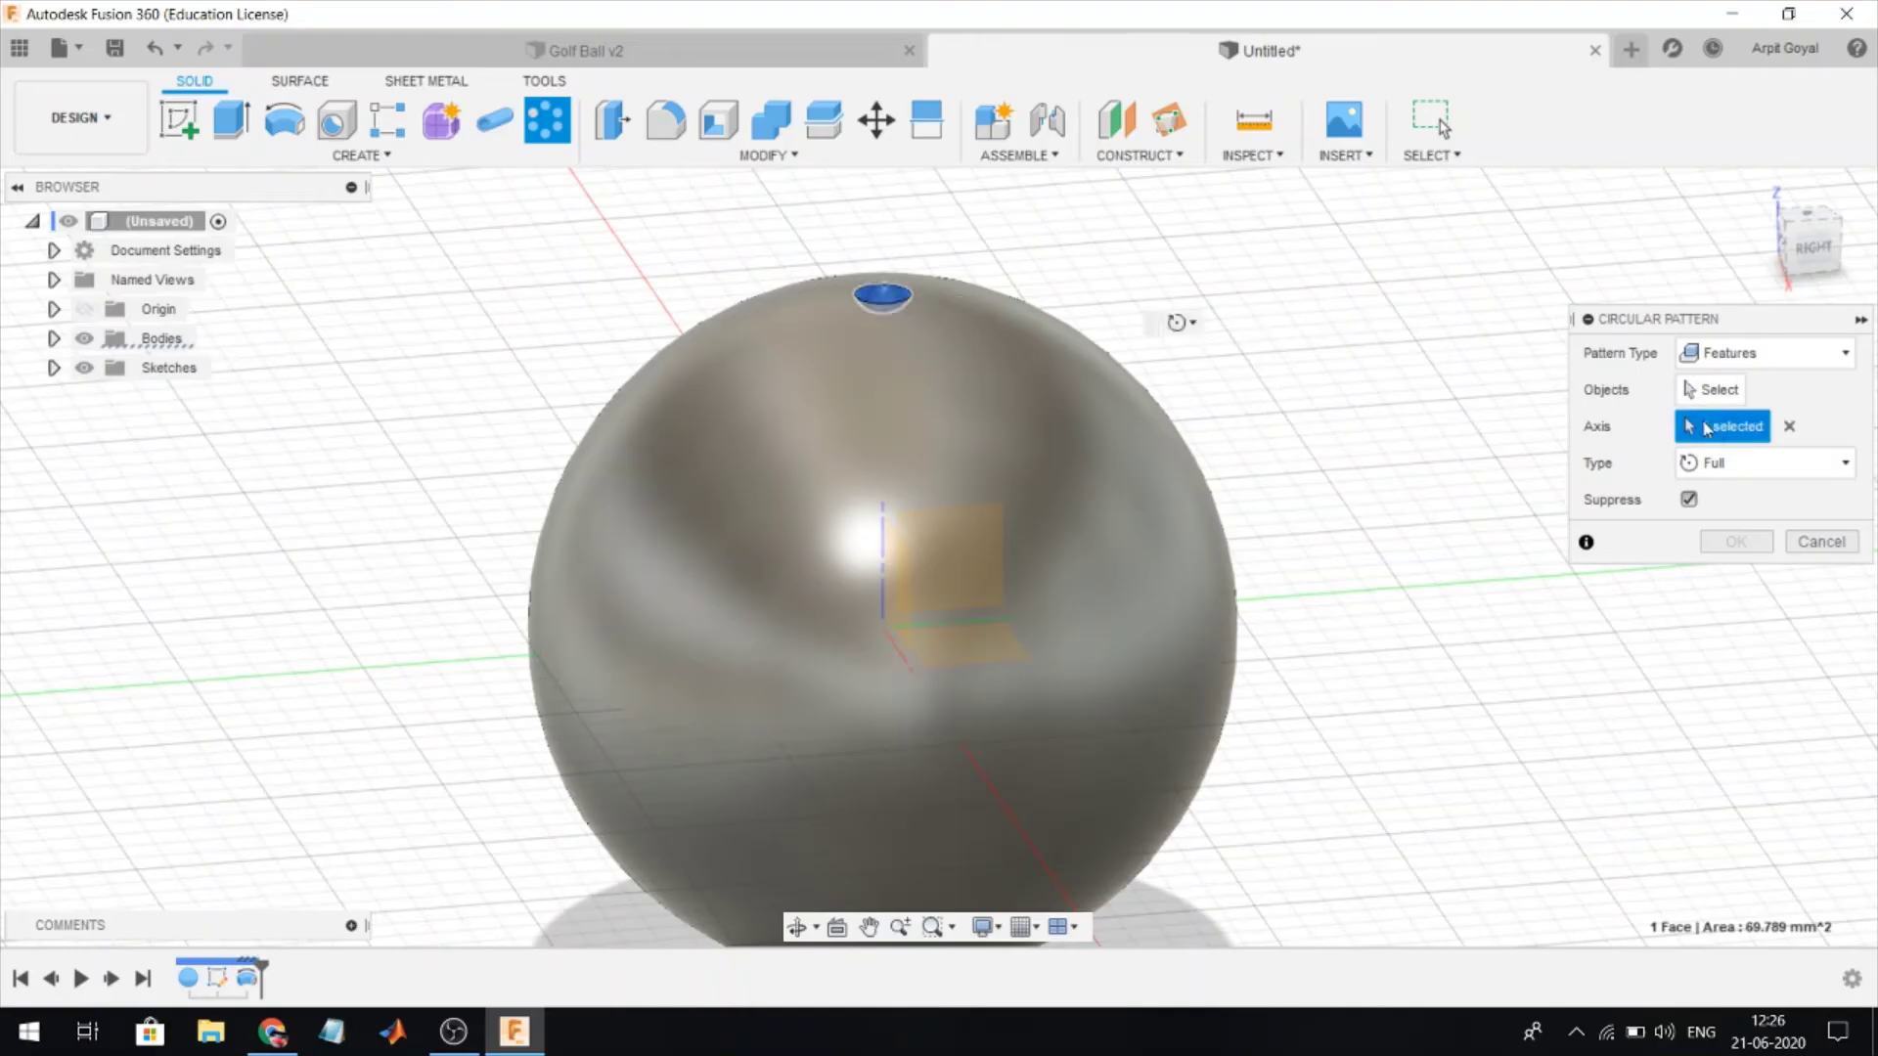
click(898, 654)
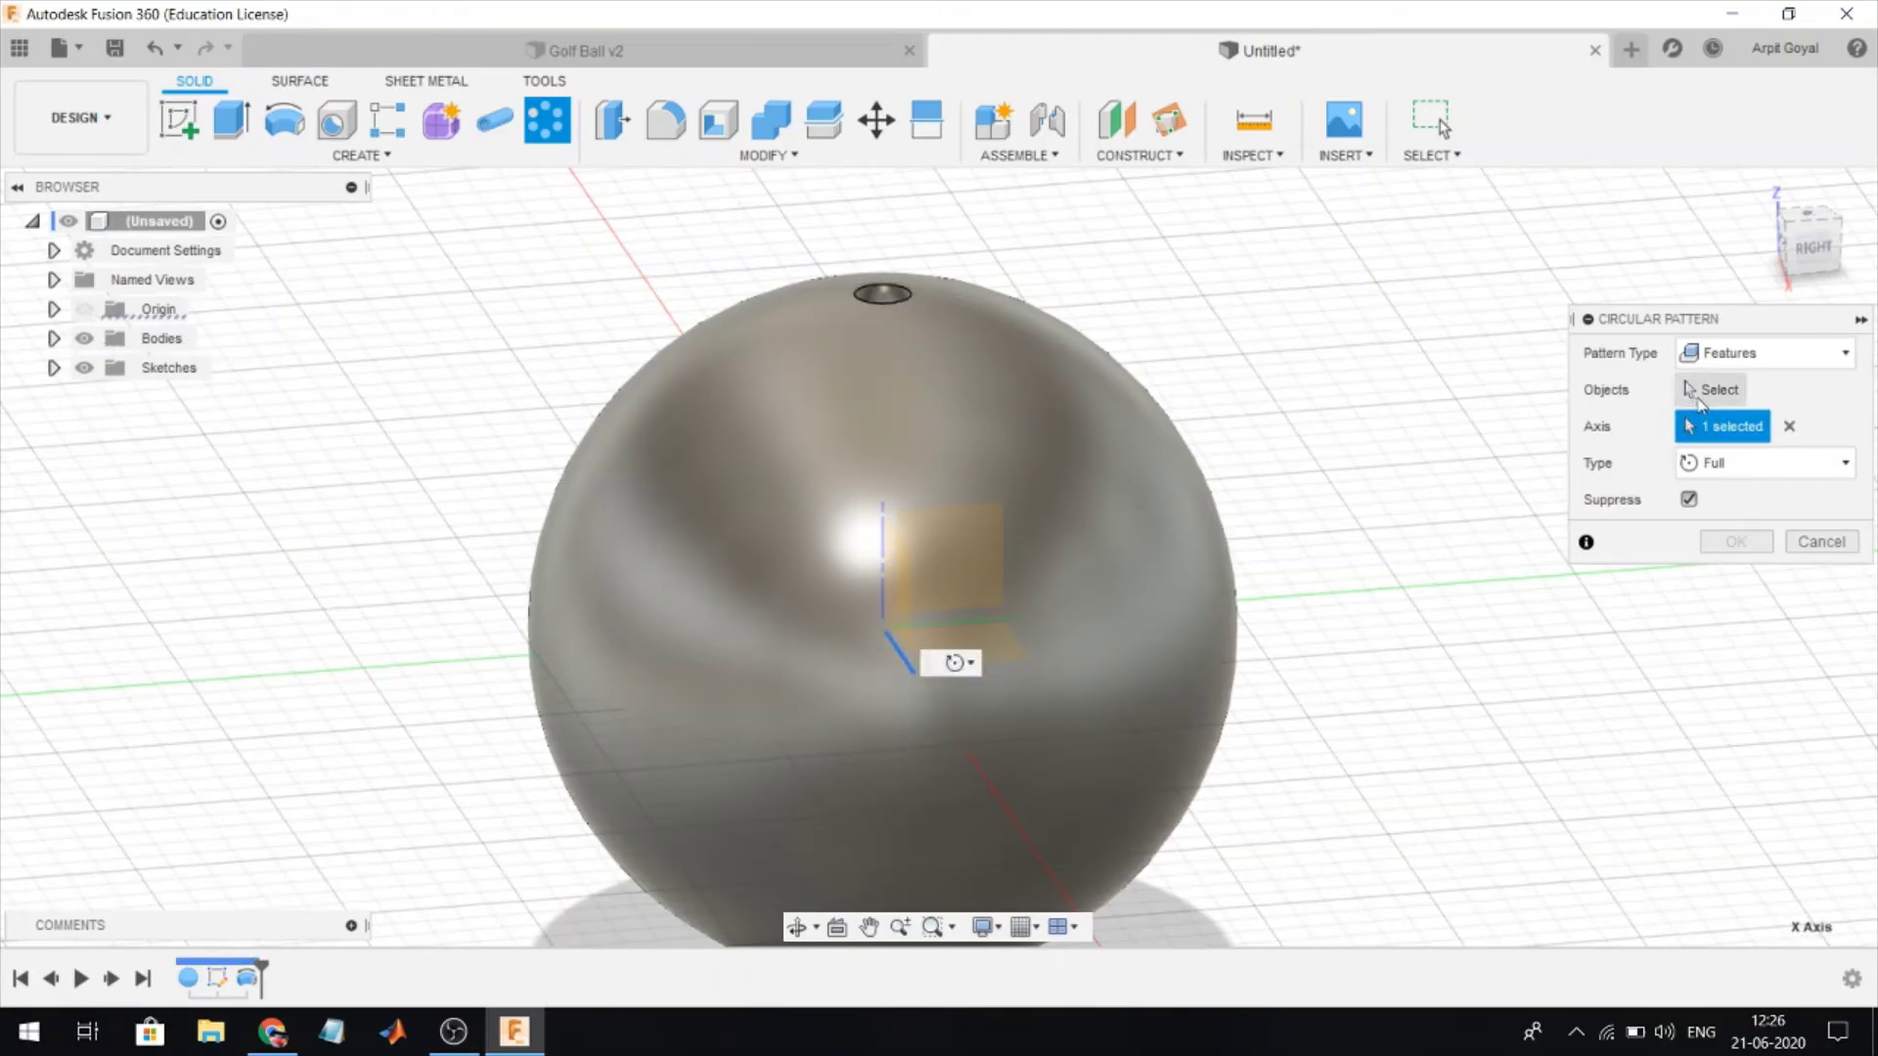
click(1710, 390)
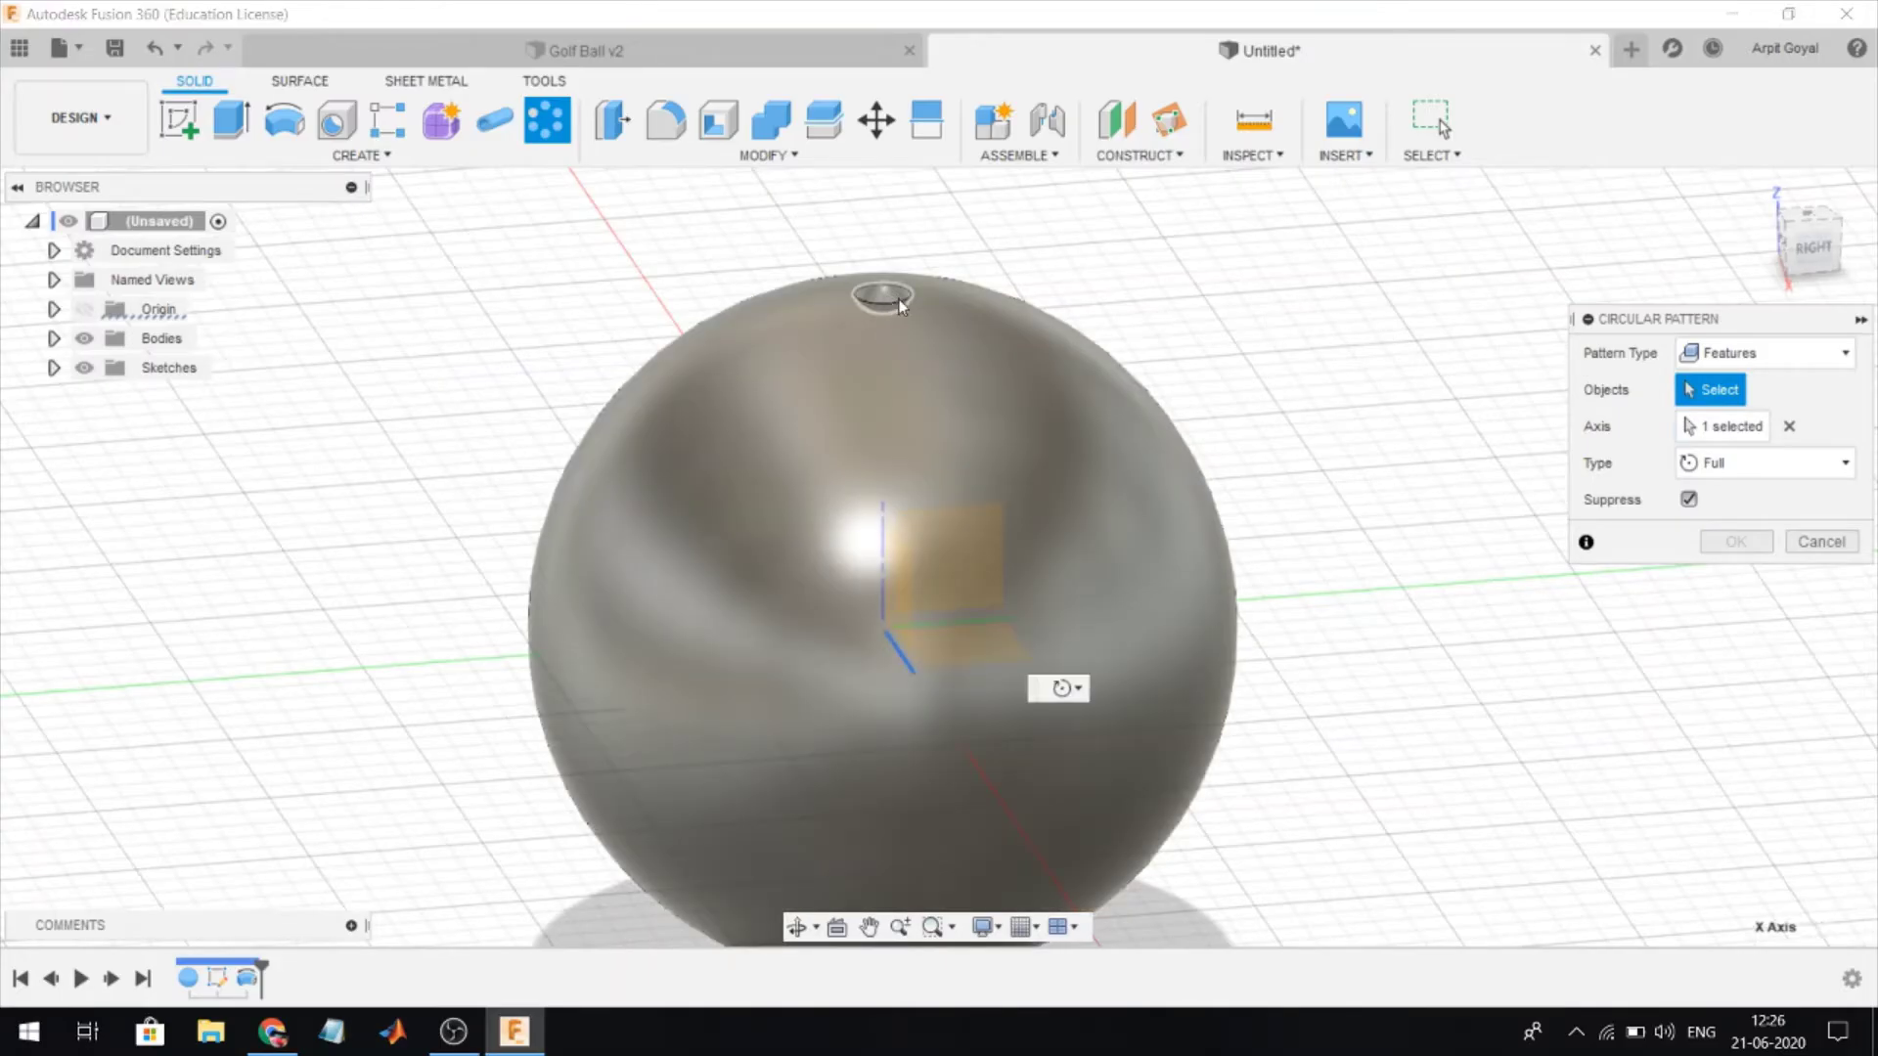
click(885, 298)
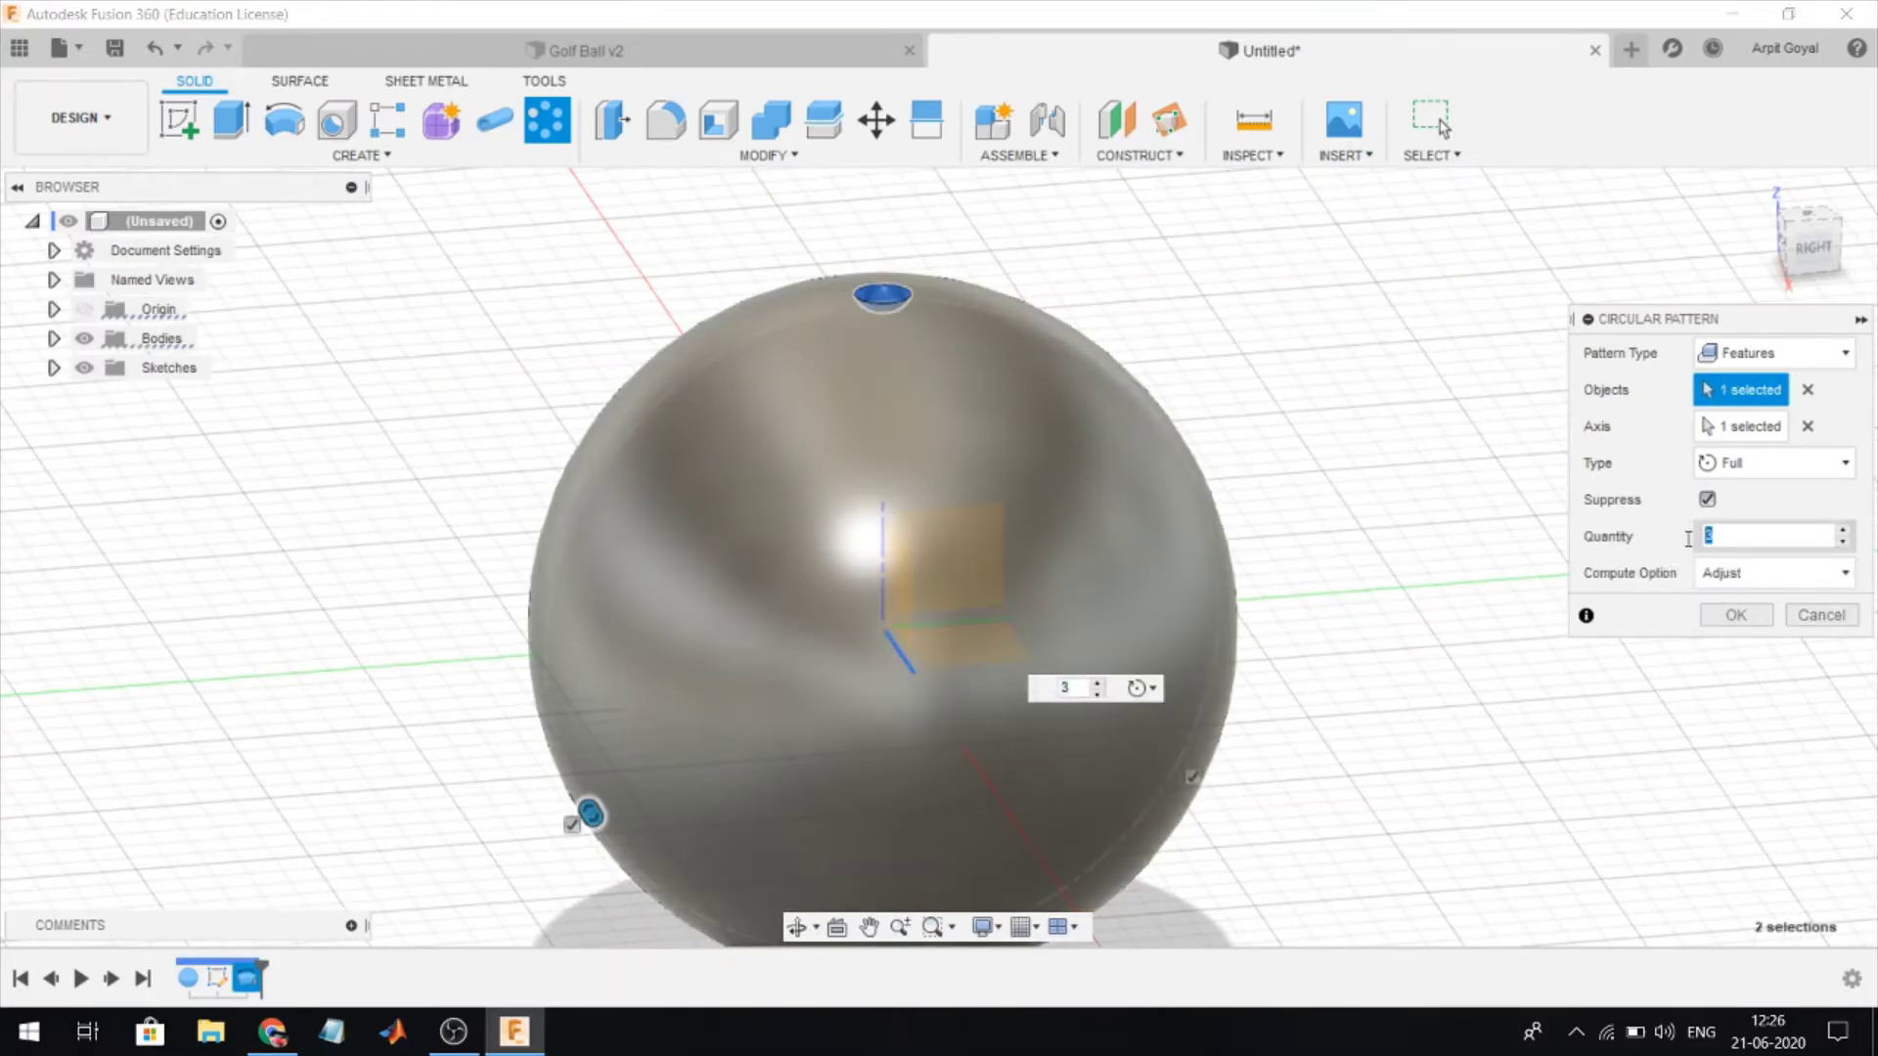
text(7)
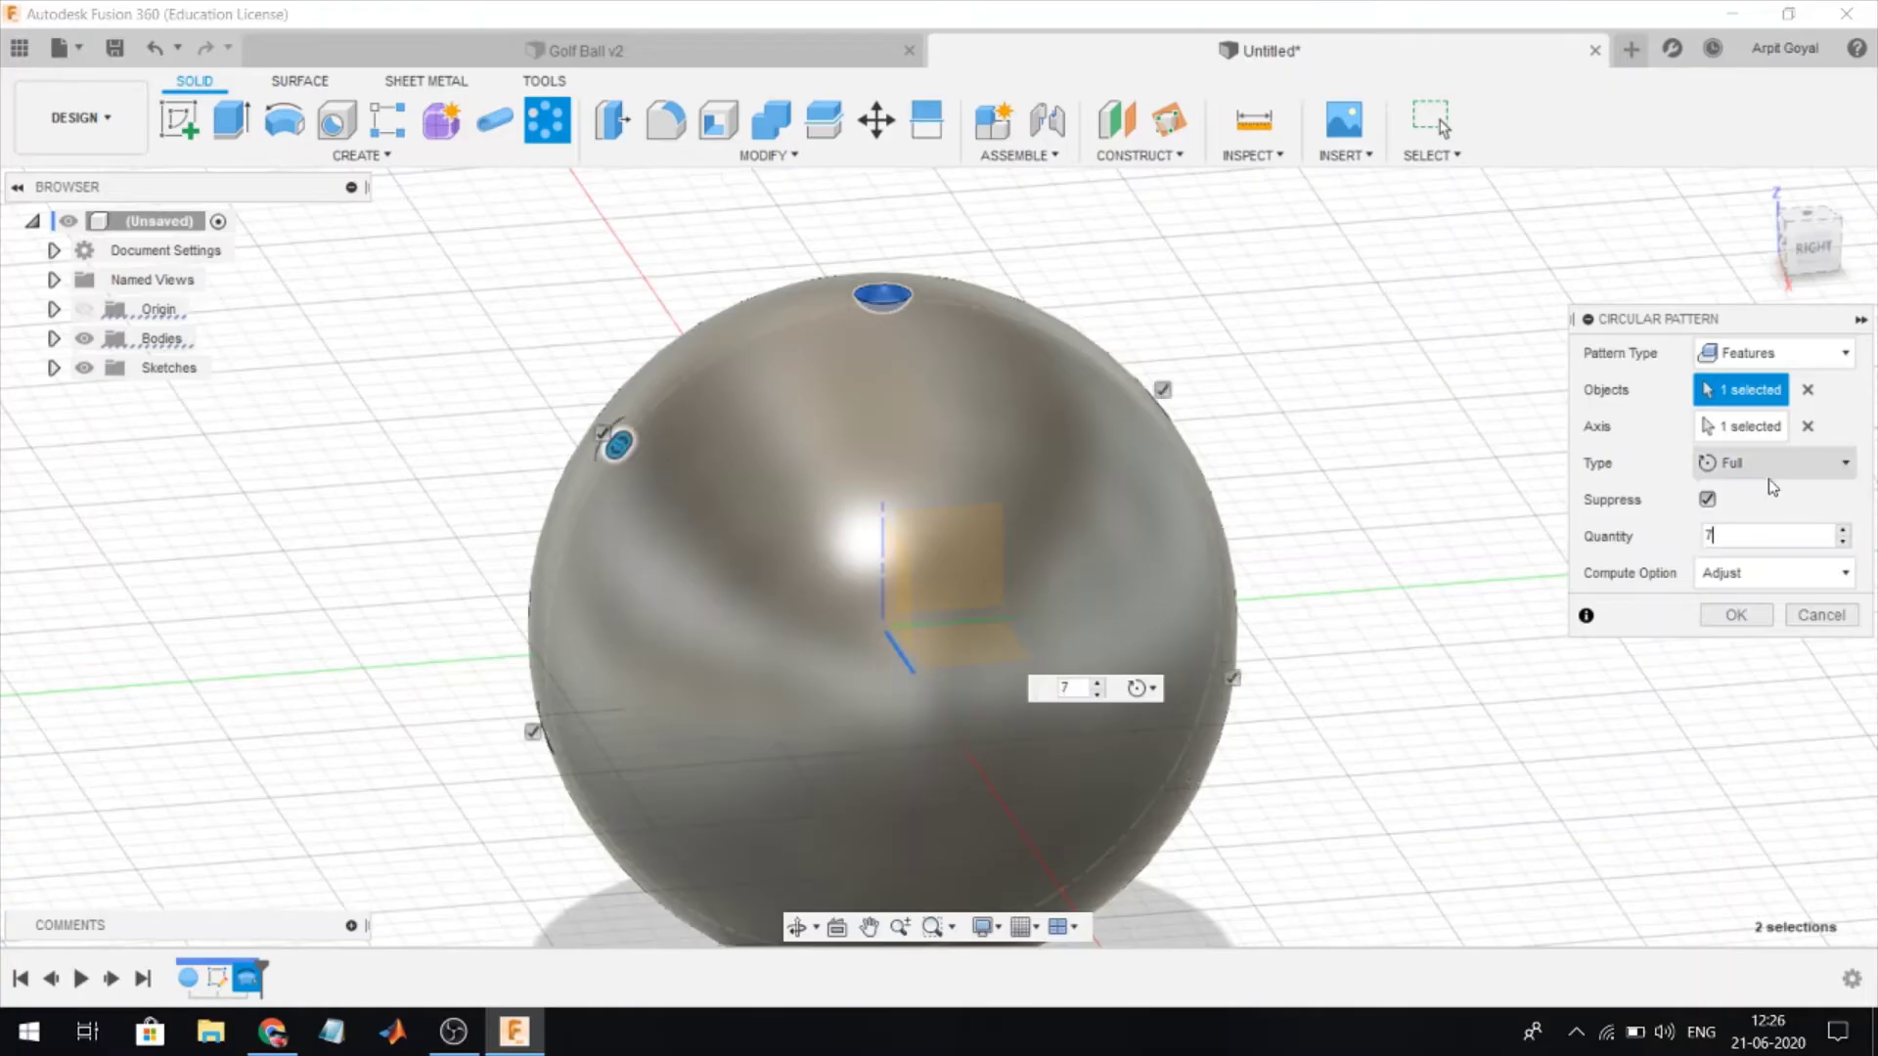
- Set the pattern to Angle type, 90° total, 7 copies, then orbit to view the column
click(1772, 464)
click(1759, 521)
click(1782, 541)
text(90)
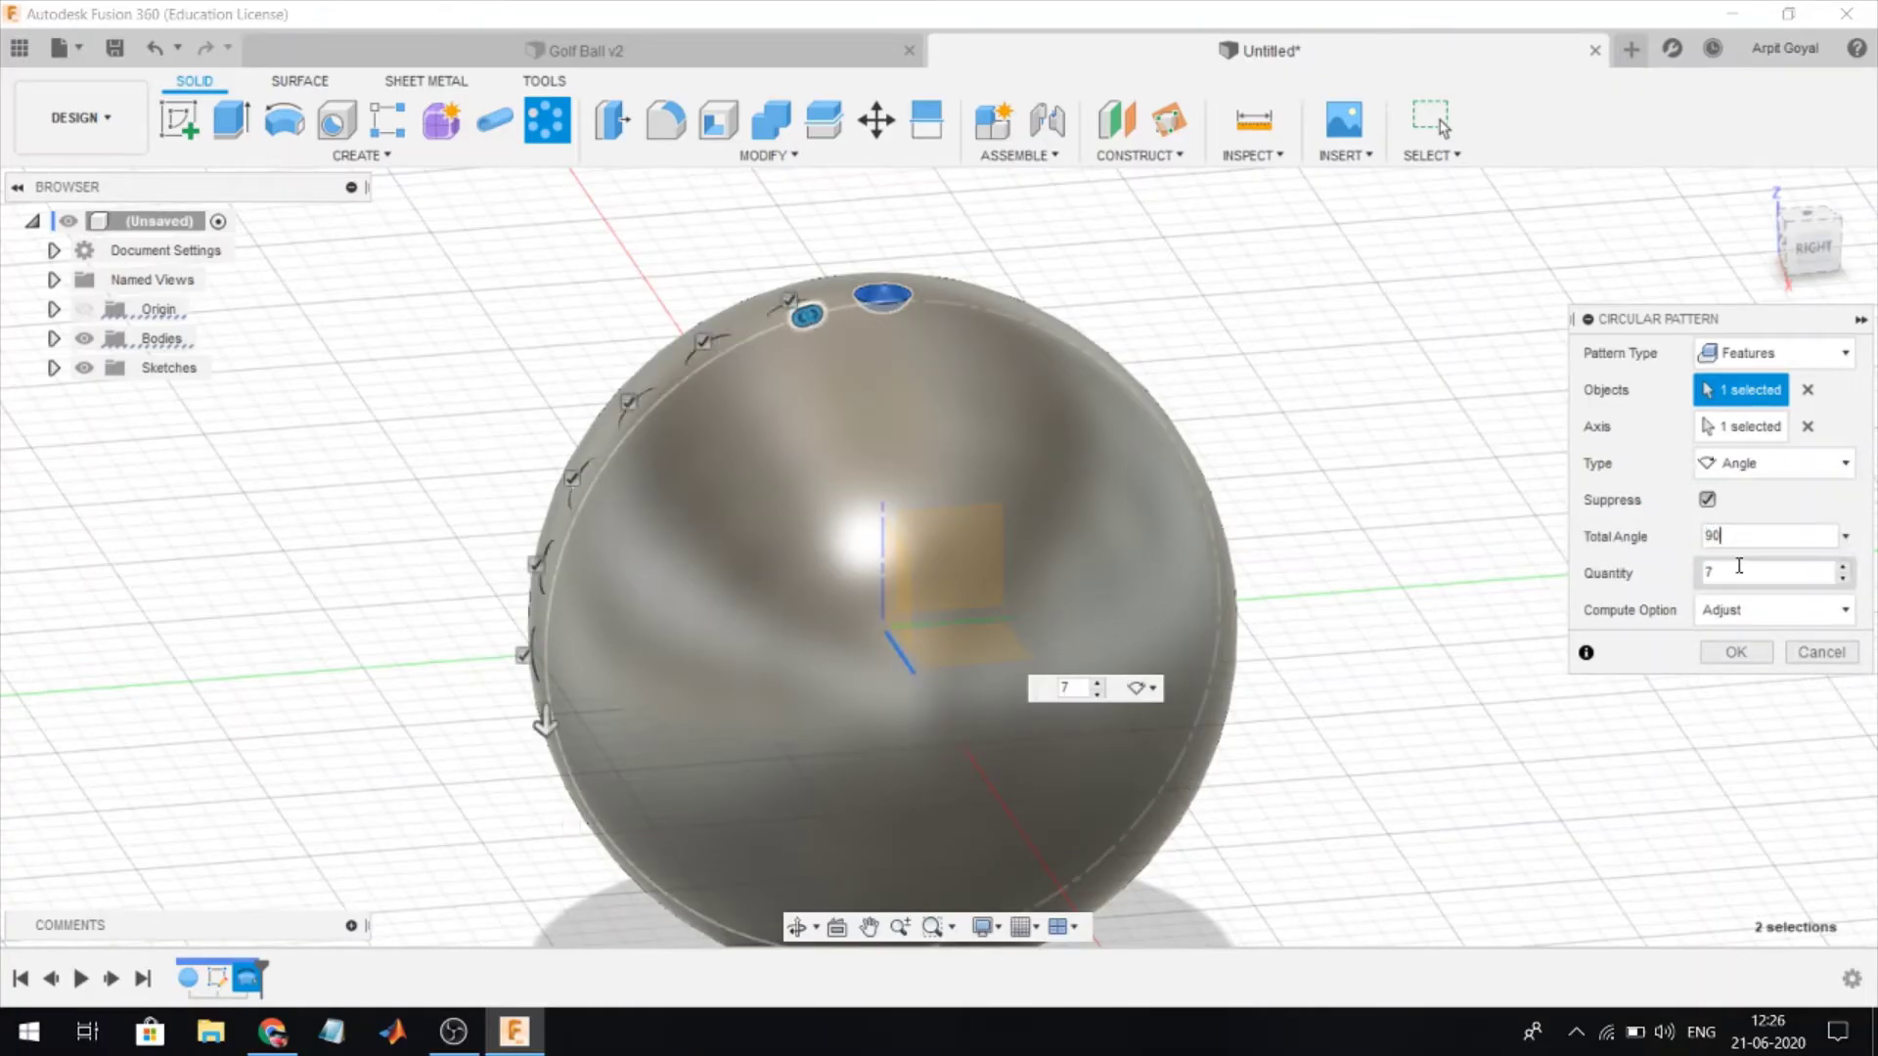
click(1737, 653)
mouse_move(1384, 536)
shift+middle_down()
mouse_move(1511, 572)
mouse_move(1526, 553)
mouse_move(1512, 607)
mouse_move(1492, 611)
shift+middle_up()
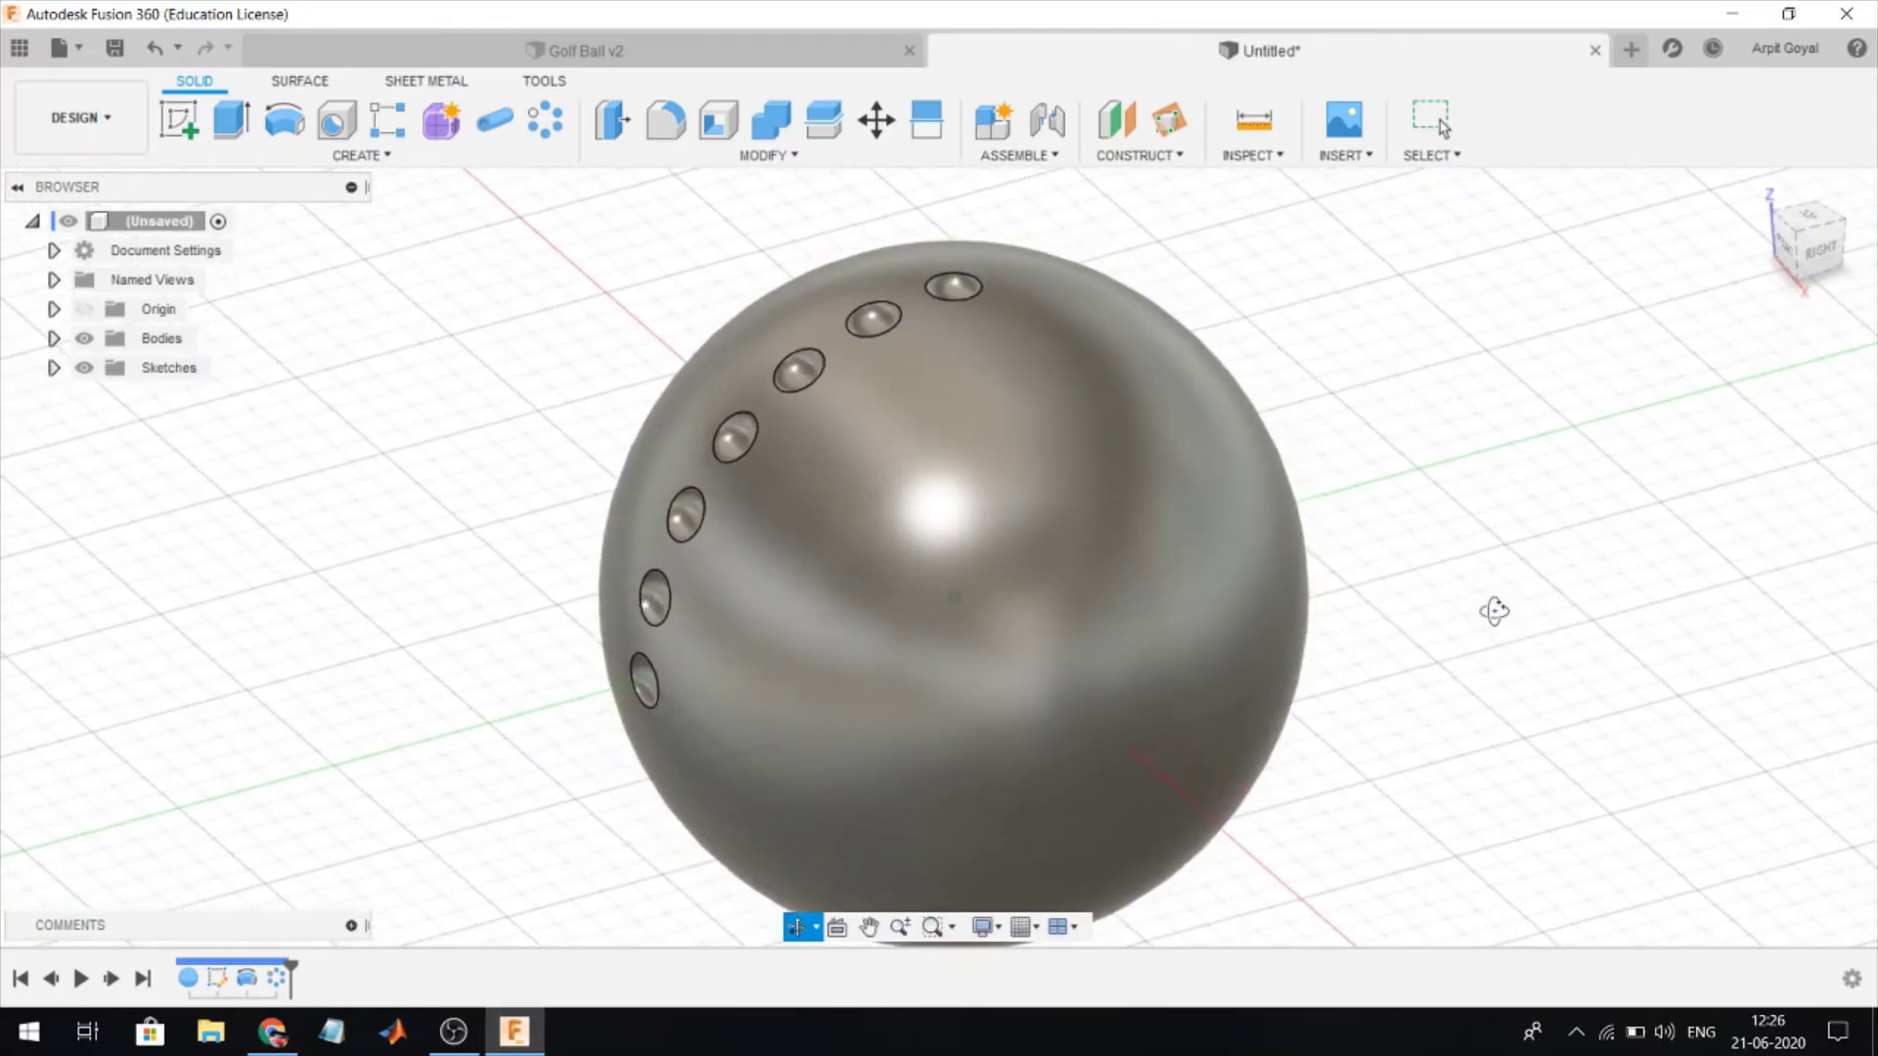
key(Escape)
scroll(1081, 419, down, 2)
scroll(1549, 544, up, 1)
- Pattern the second dimple's faces 6 times around the vertical Z axis
click(559, 131)
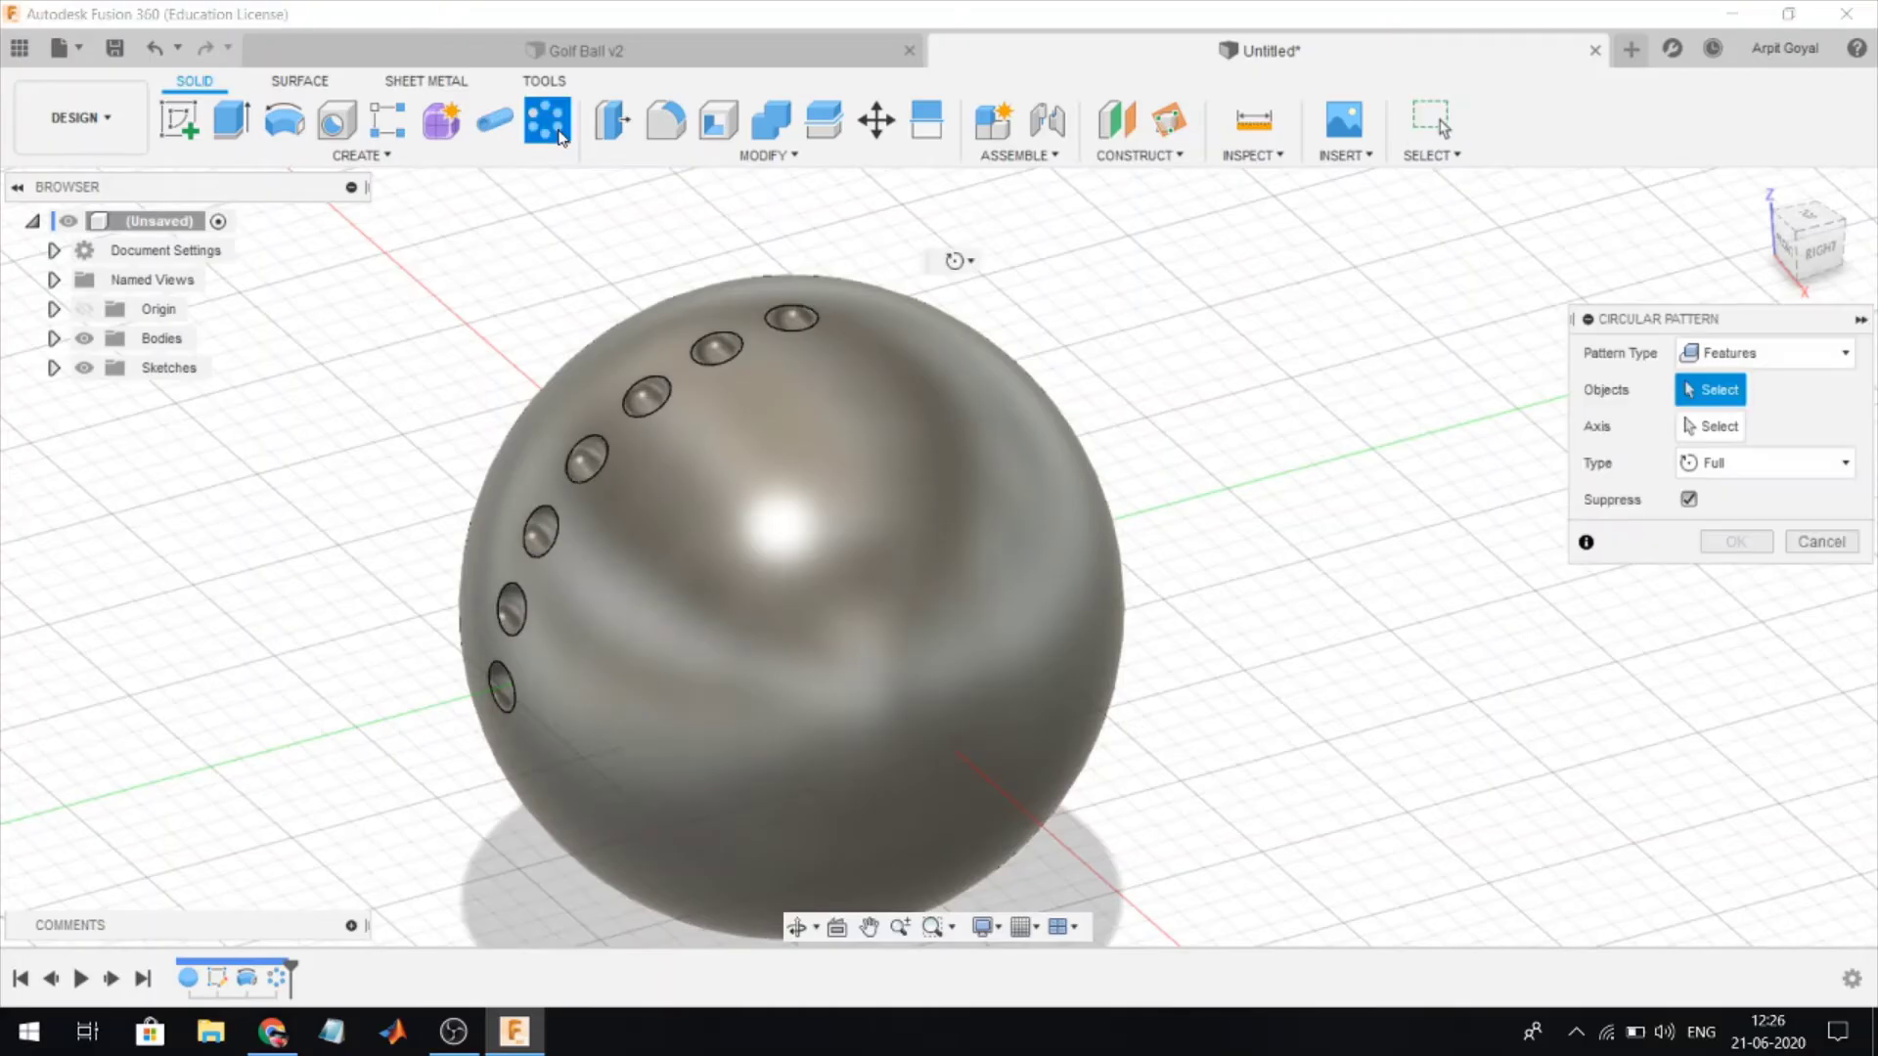
click(719, 352)
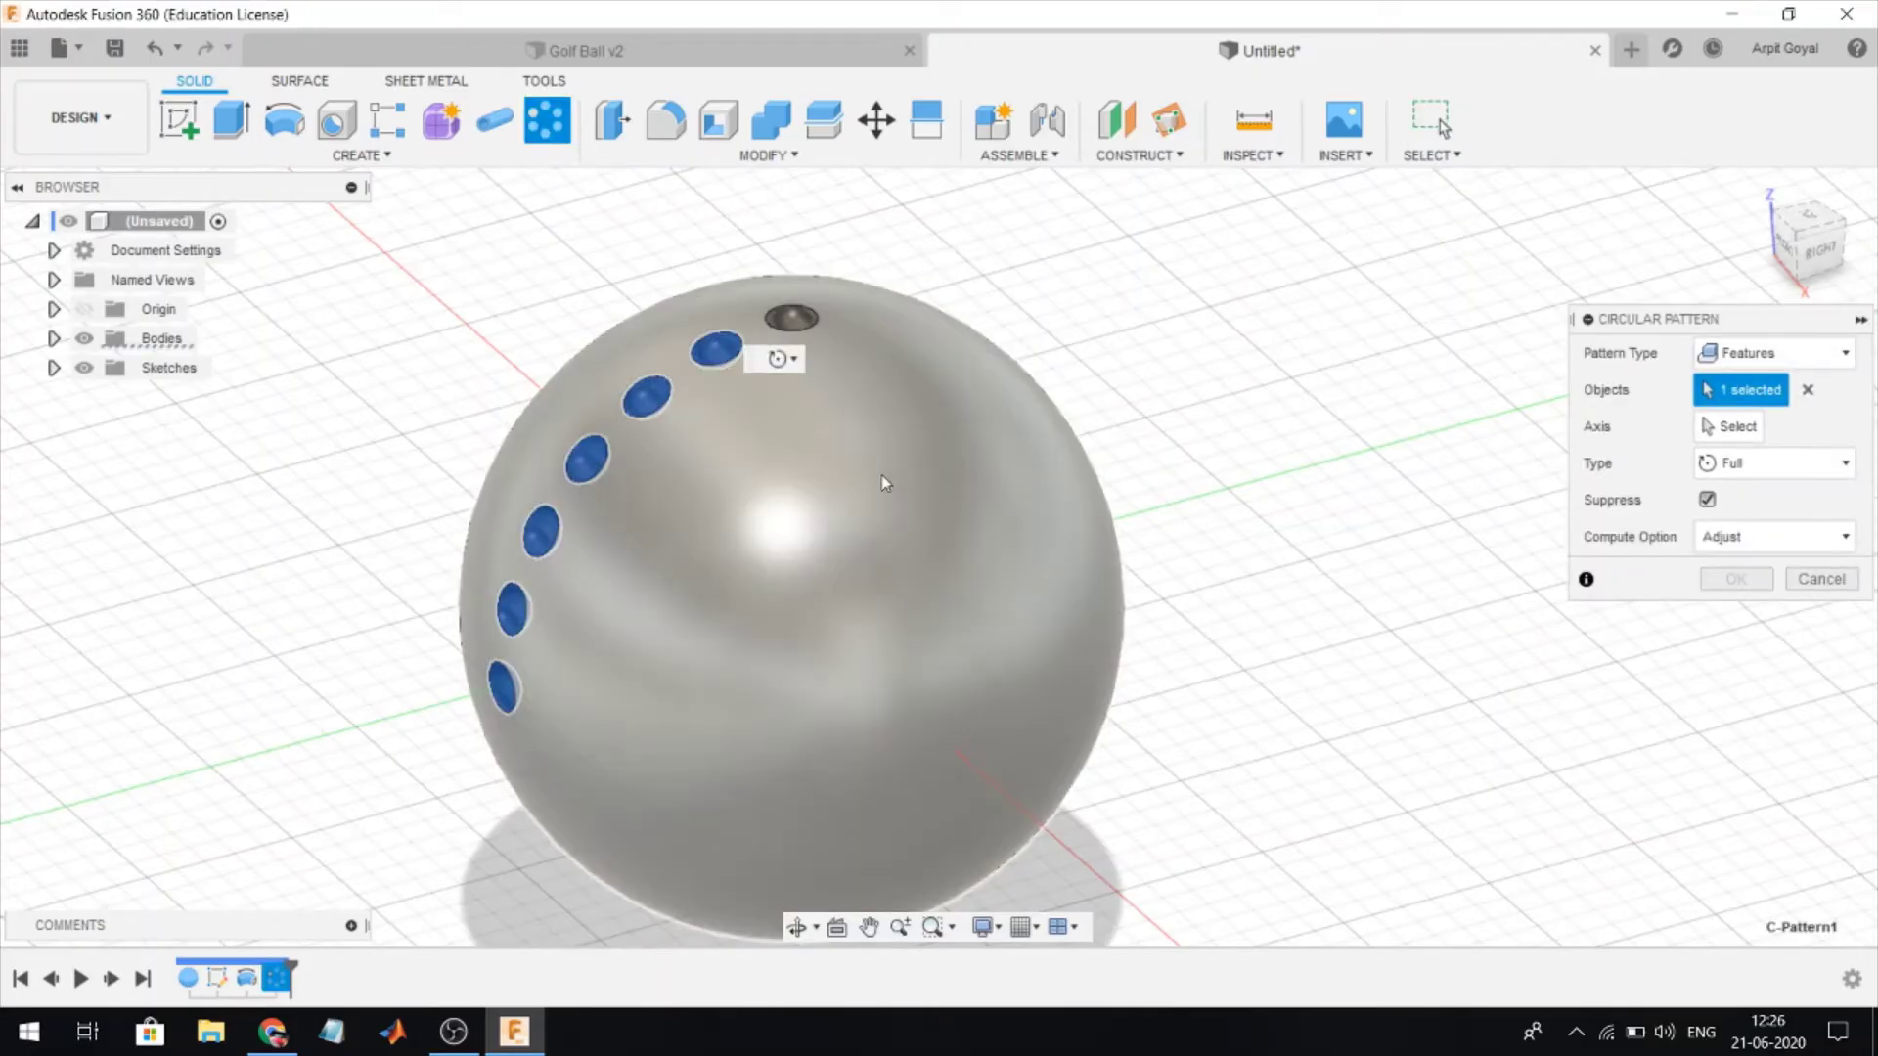
click(1805, 353)
click(1751, 385)
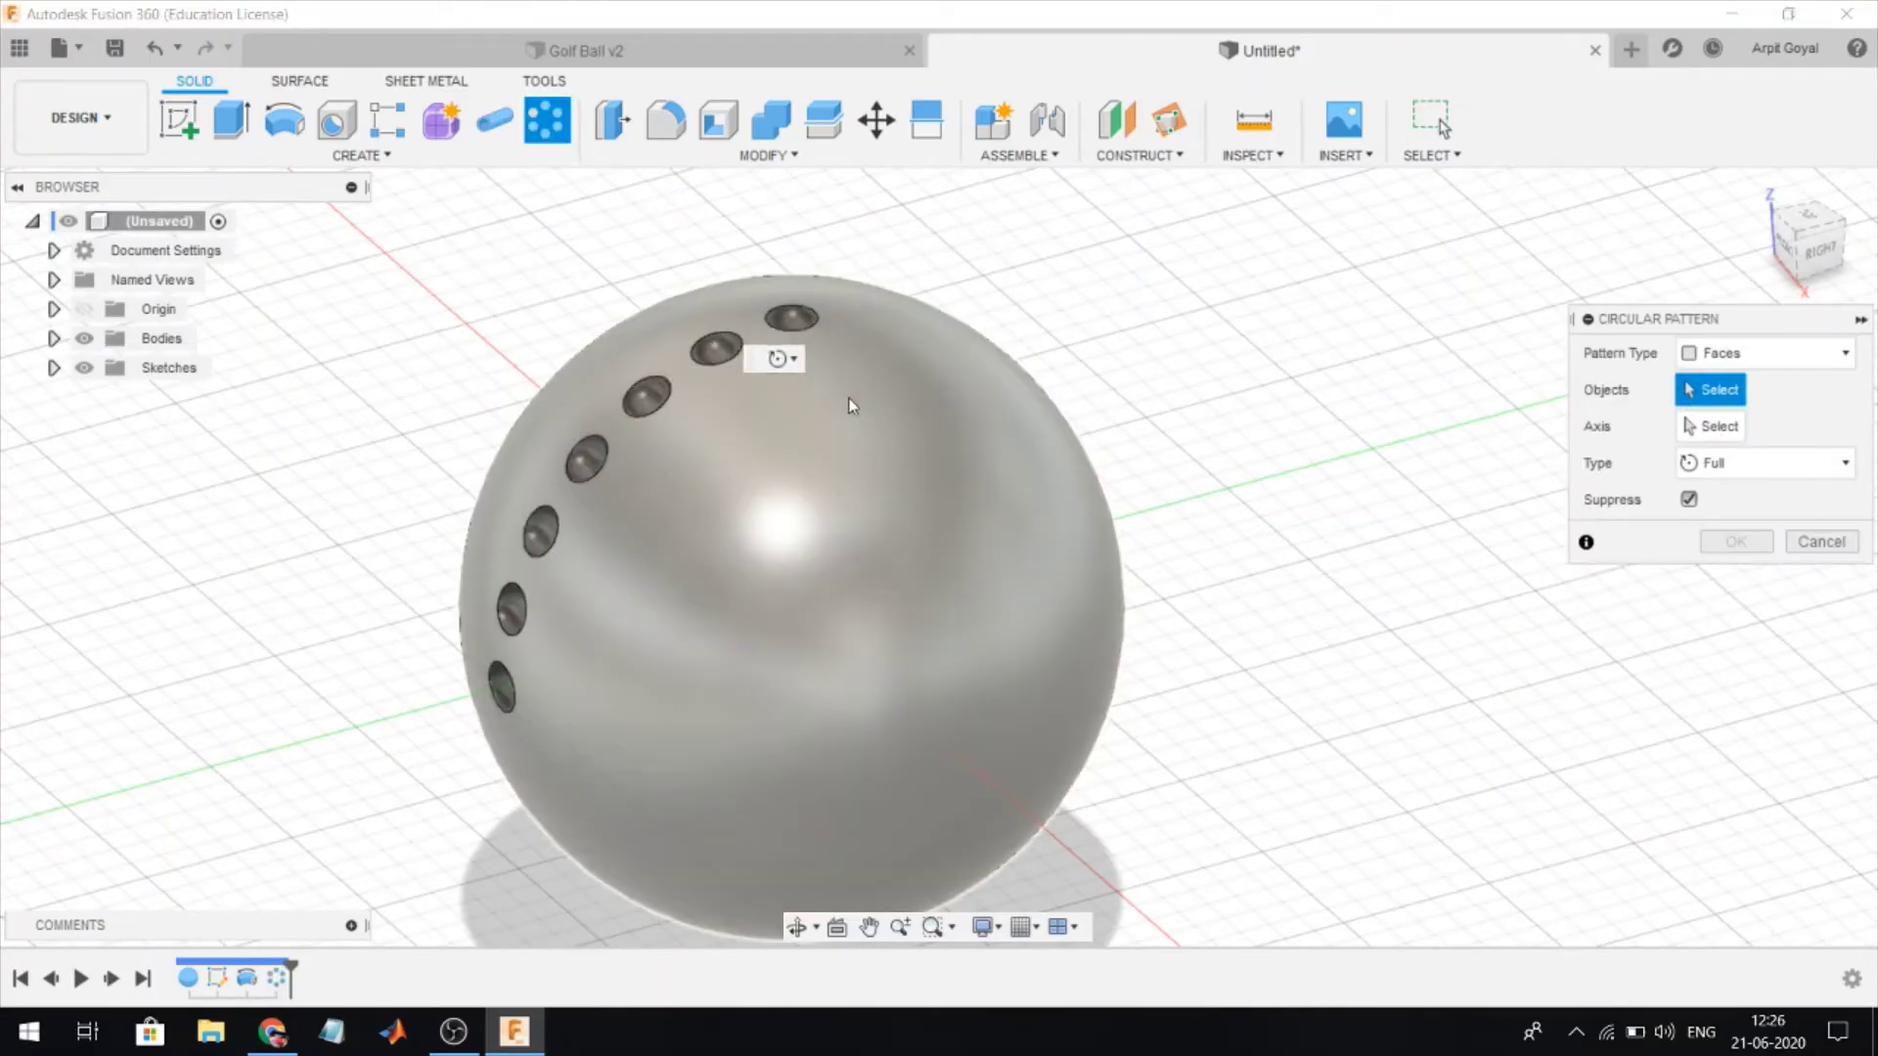
click(717, 347)
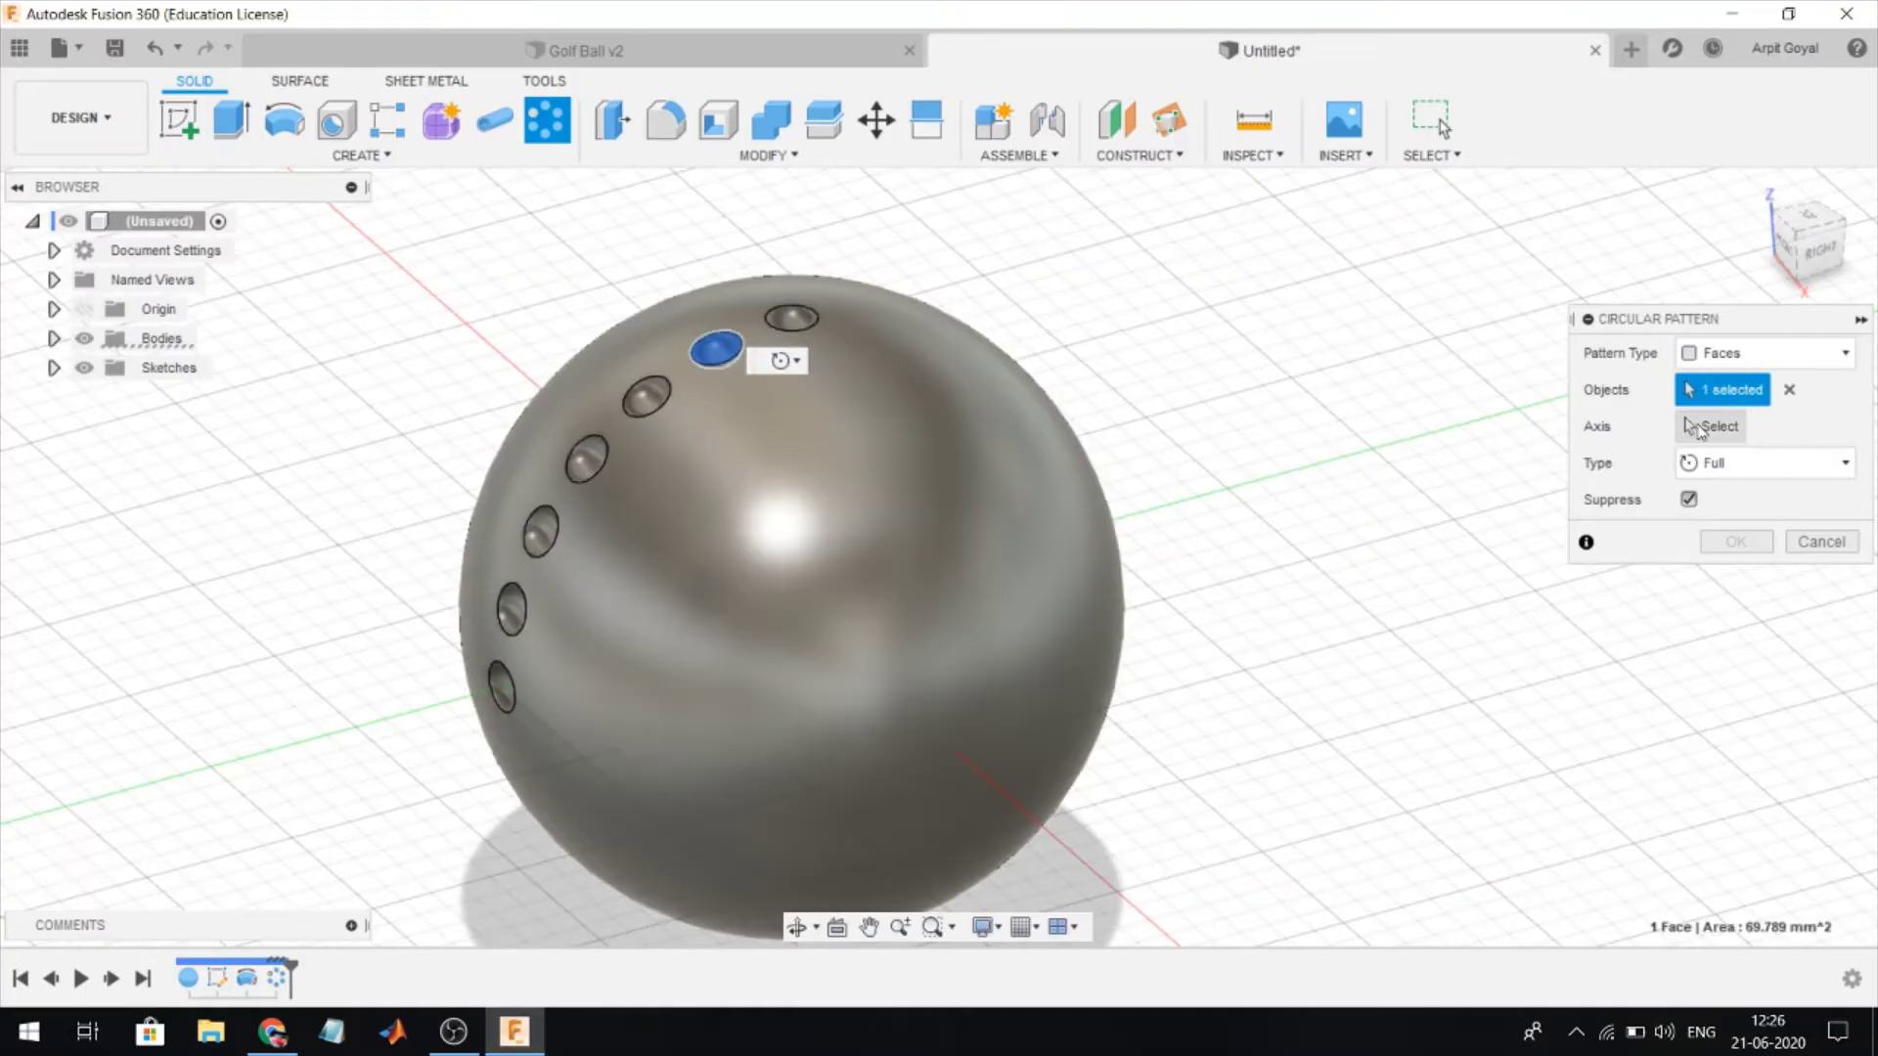
click(1692, 428)
click(789, 544)
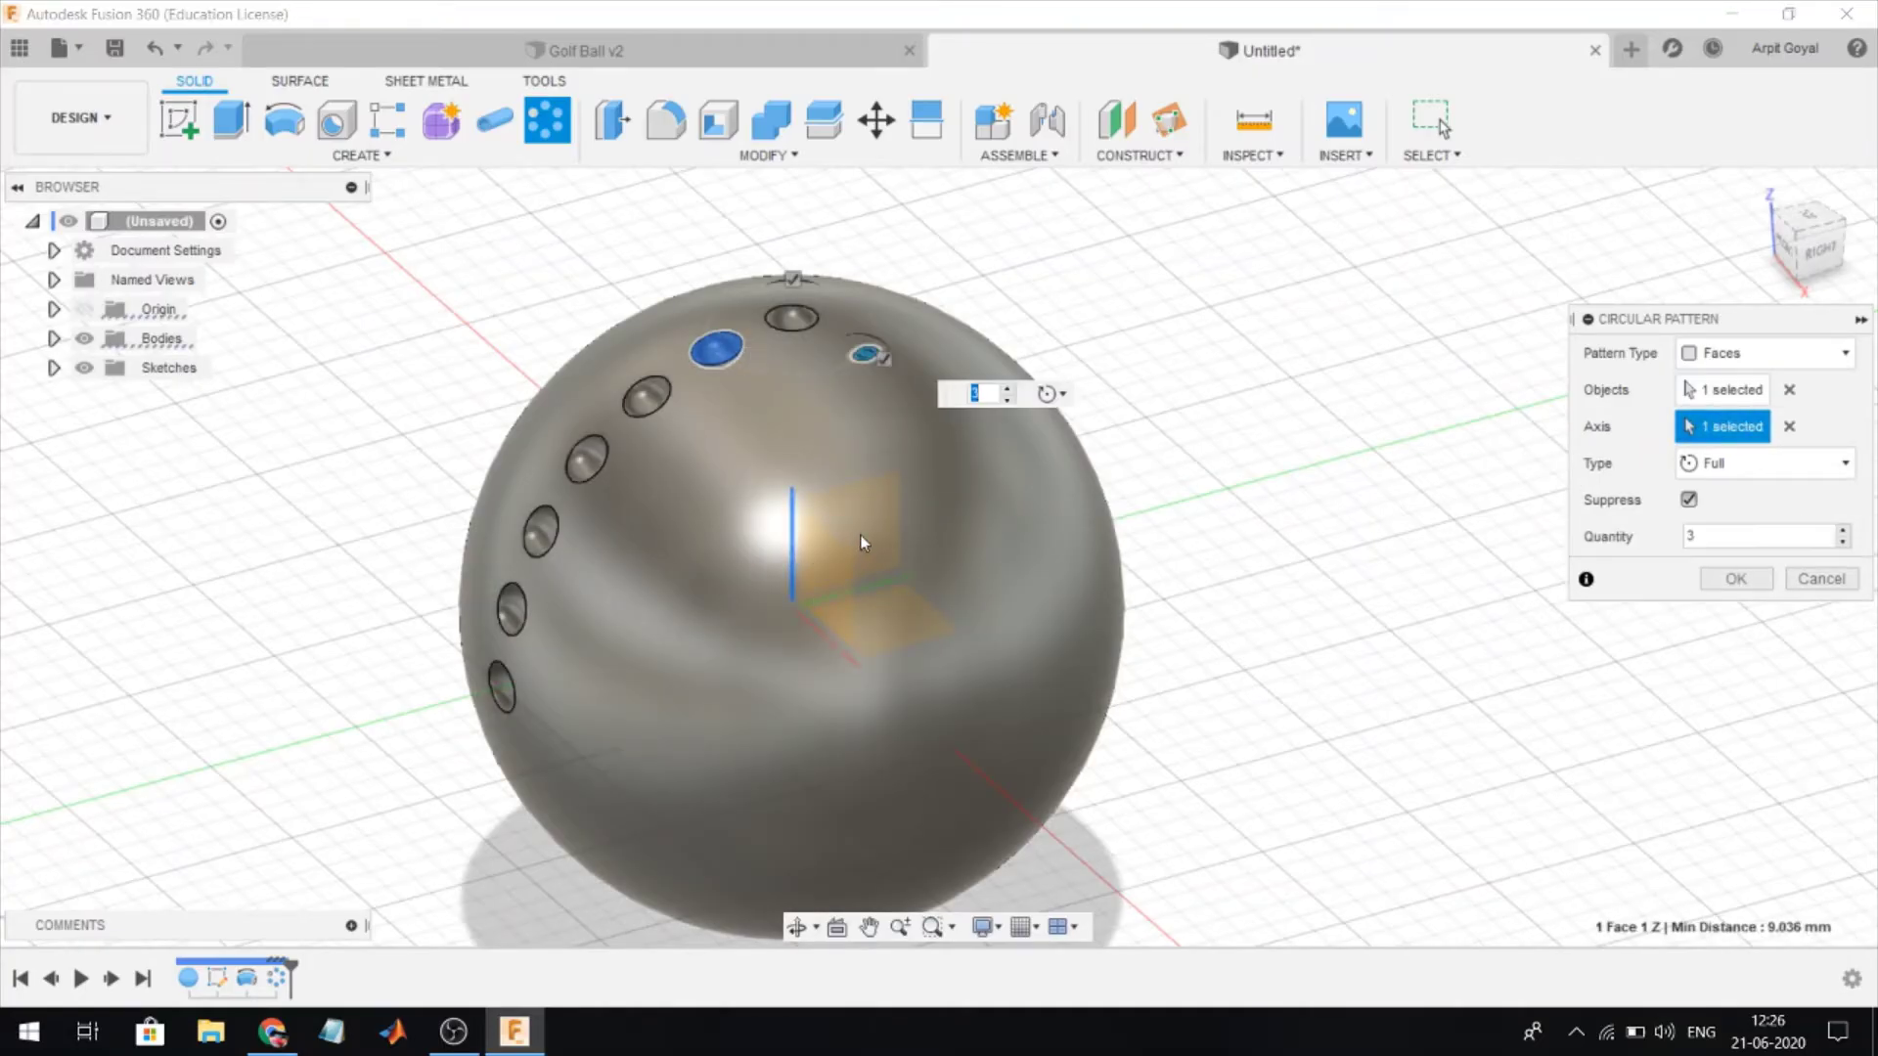
click(1749, 533)
click(1676, 546)
text(6)
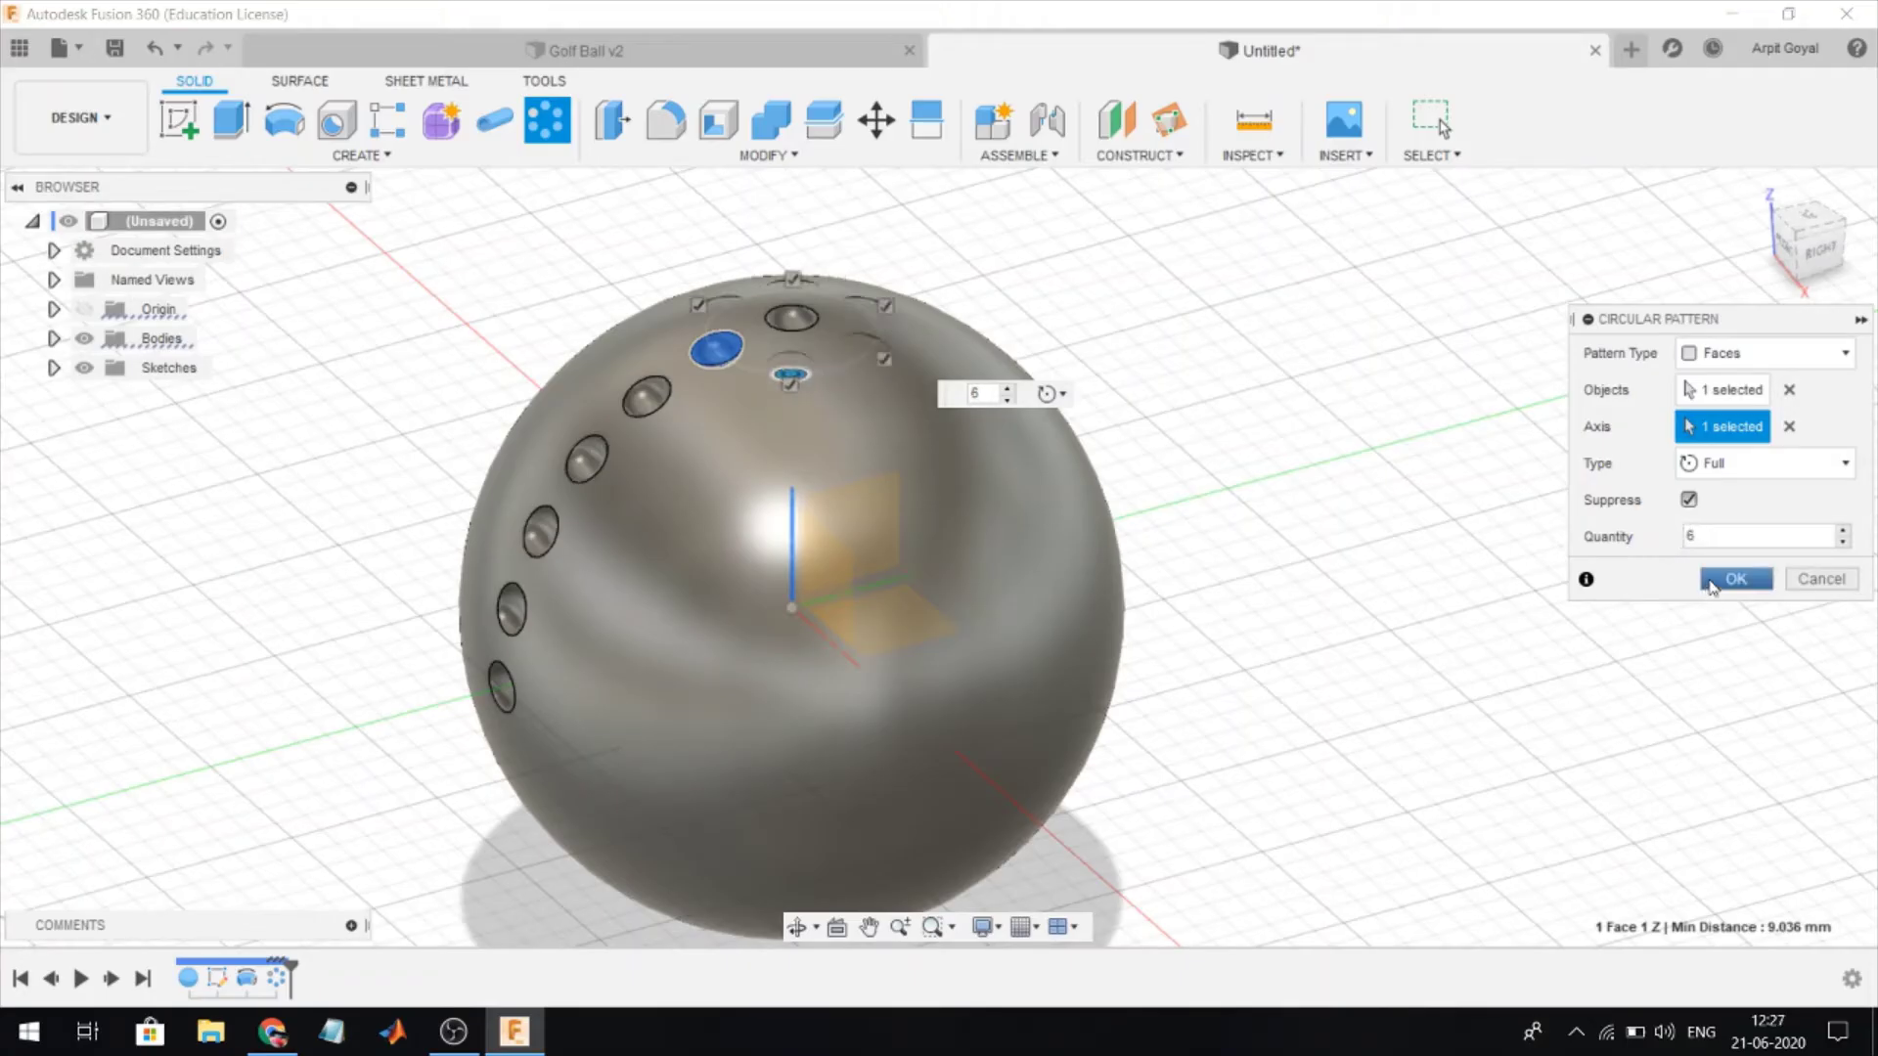
click(1710, 583)
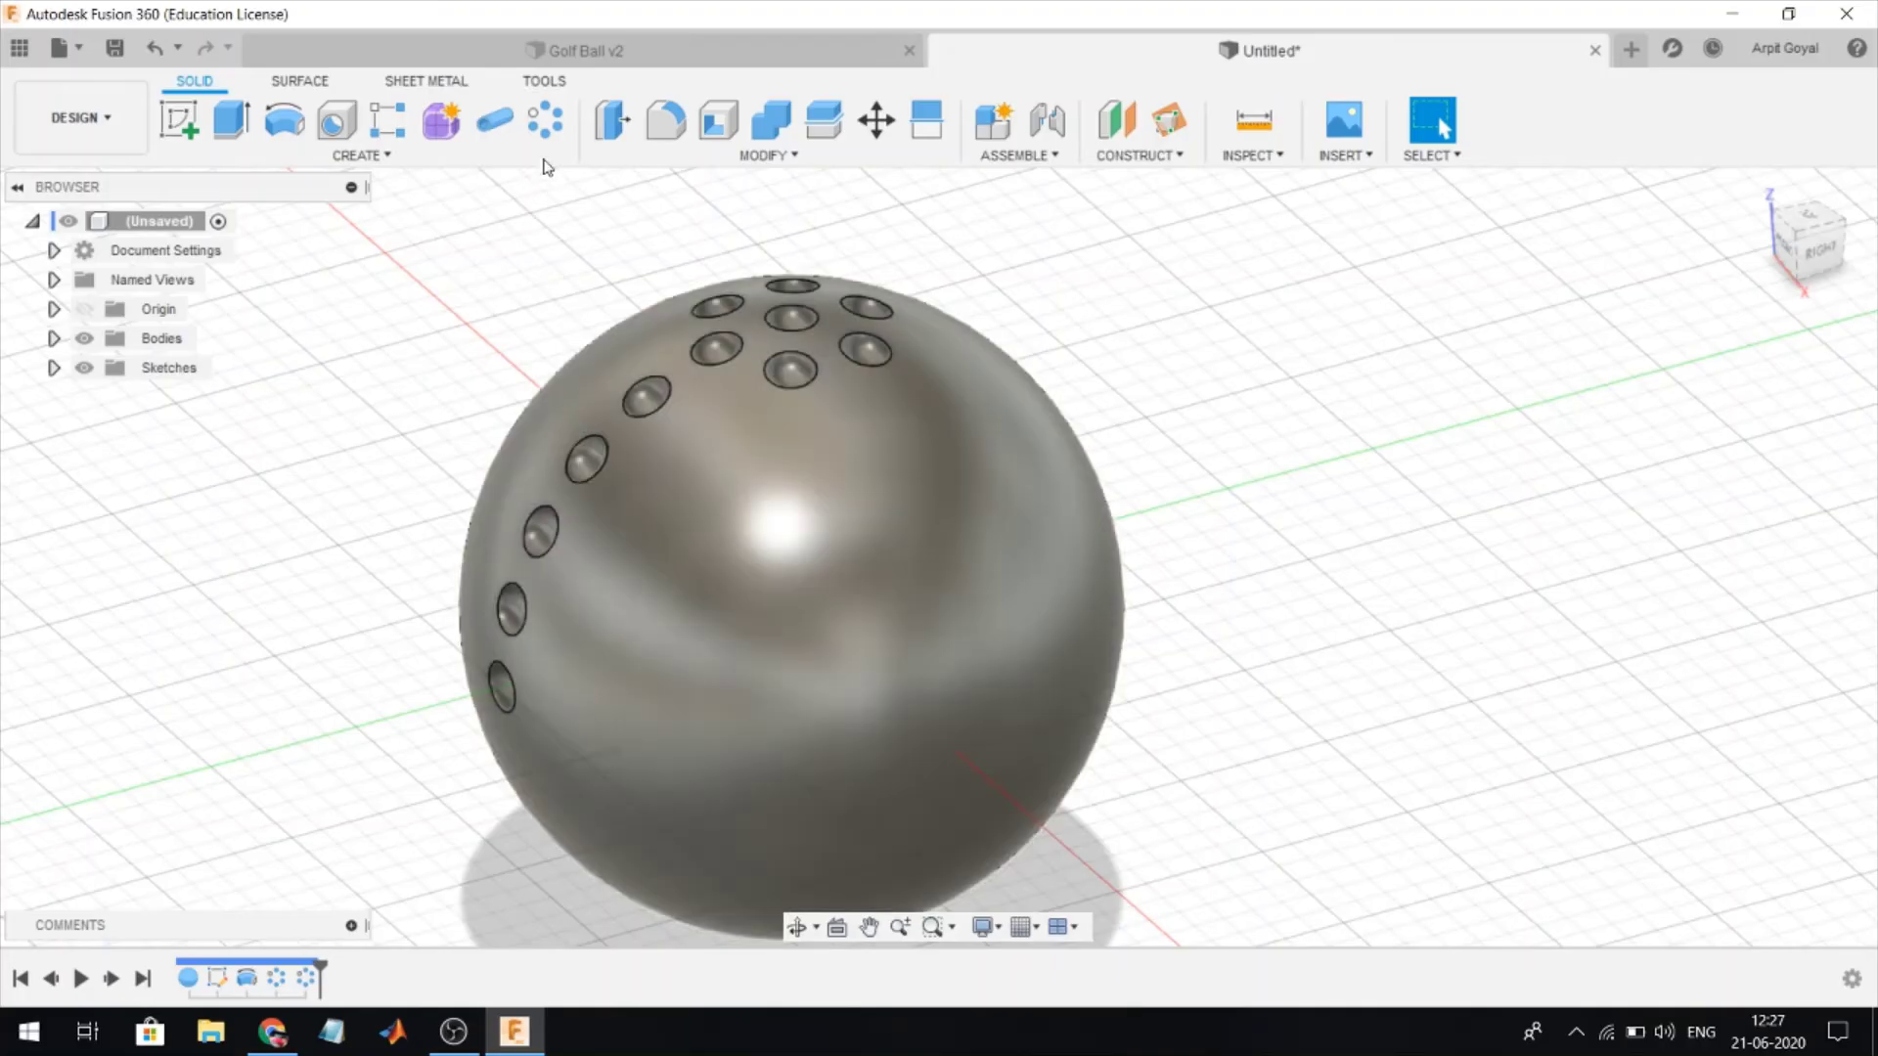
- Circular-pattern the third dimple from the top 12 times around the vertical axis
click(548, 137)
click(646, 396)
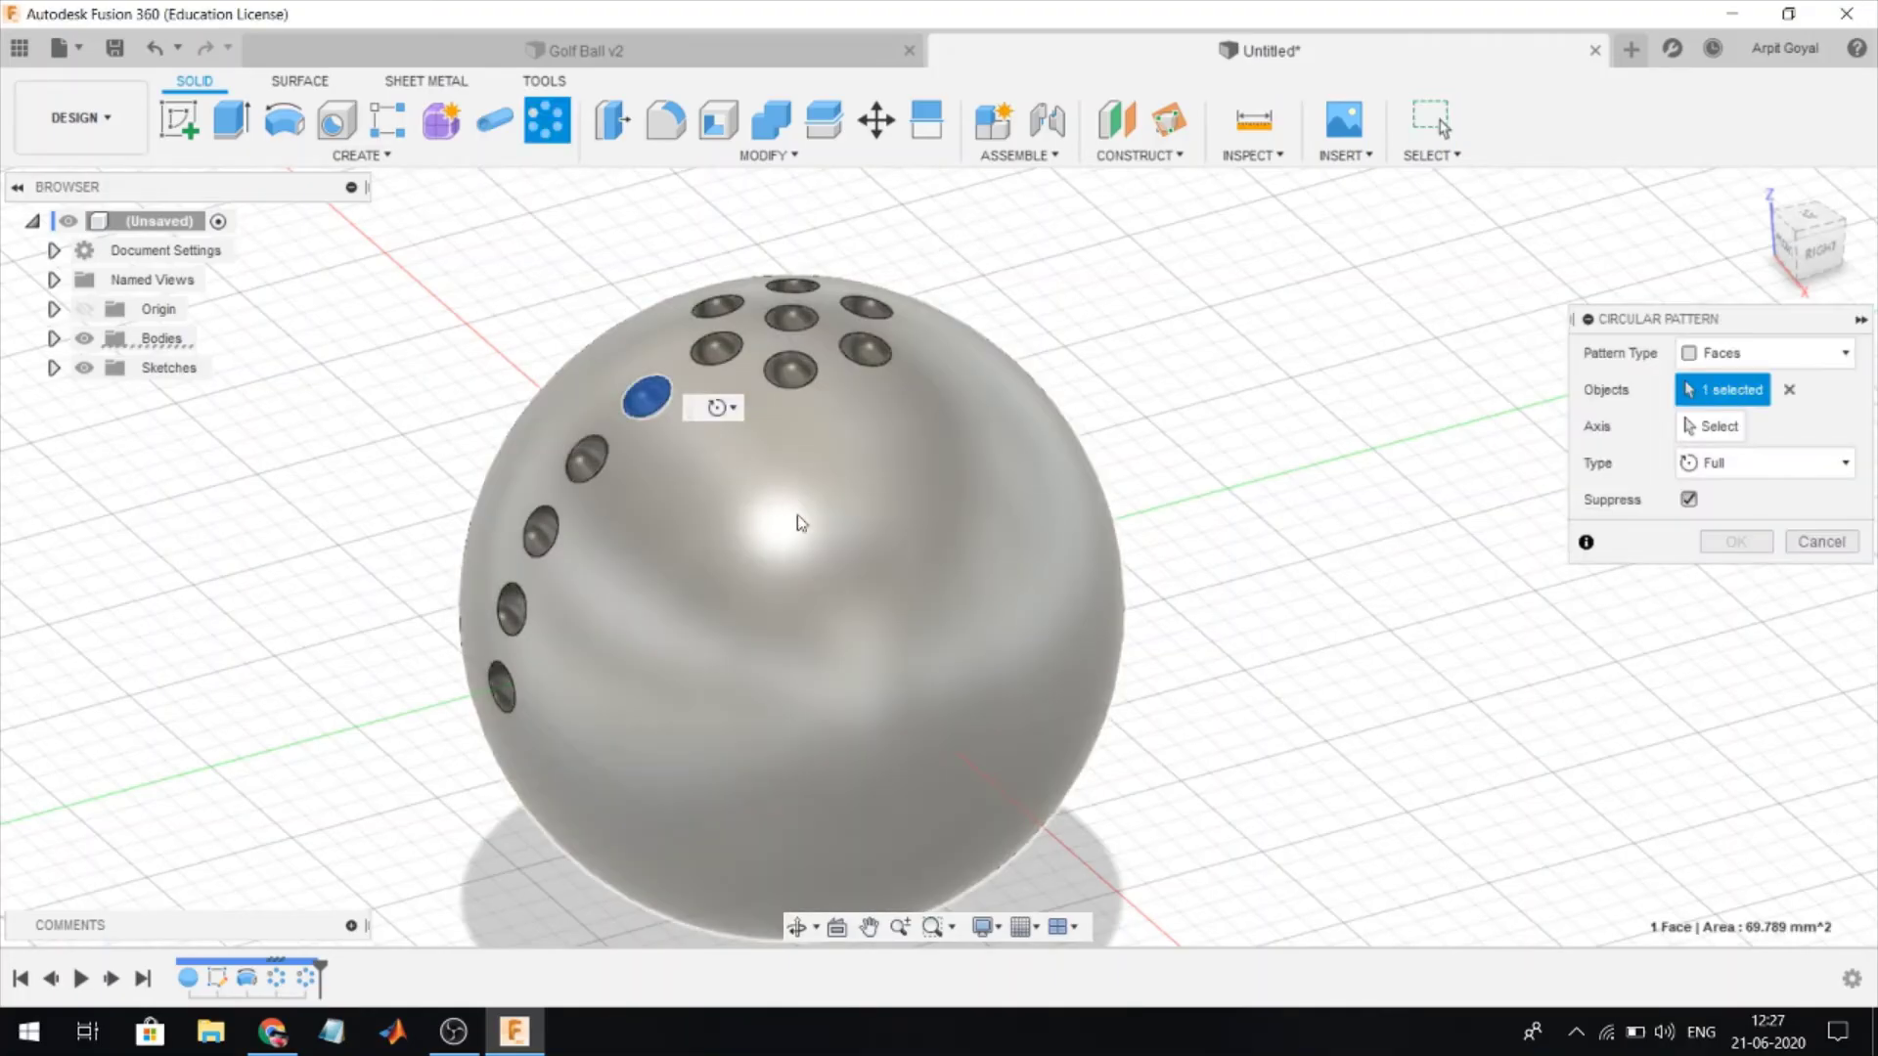
click(1712, 426)
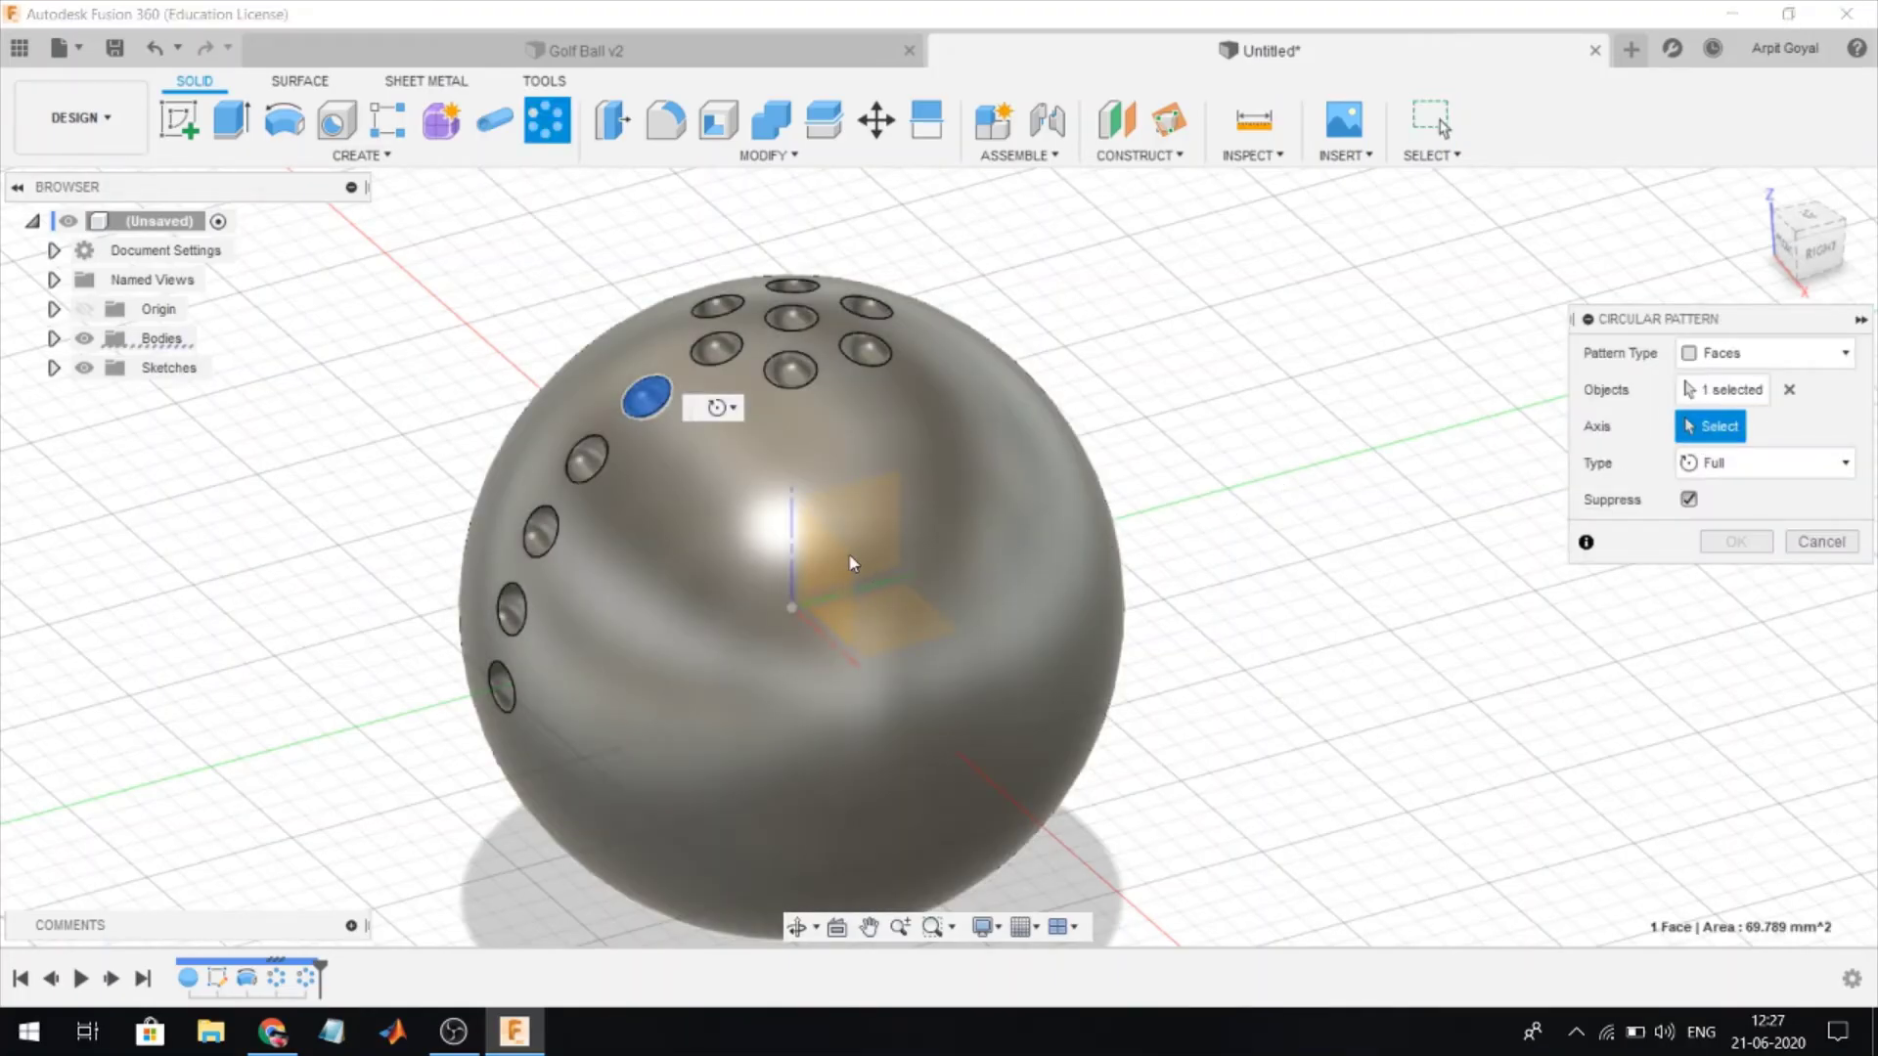
click(800, 538)
text(12)
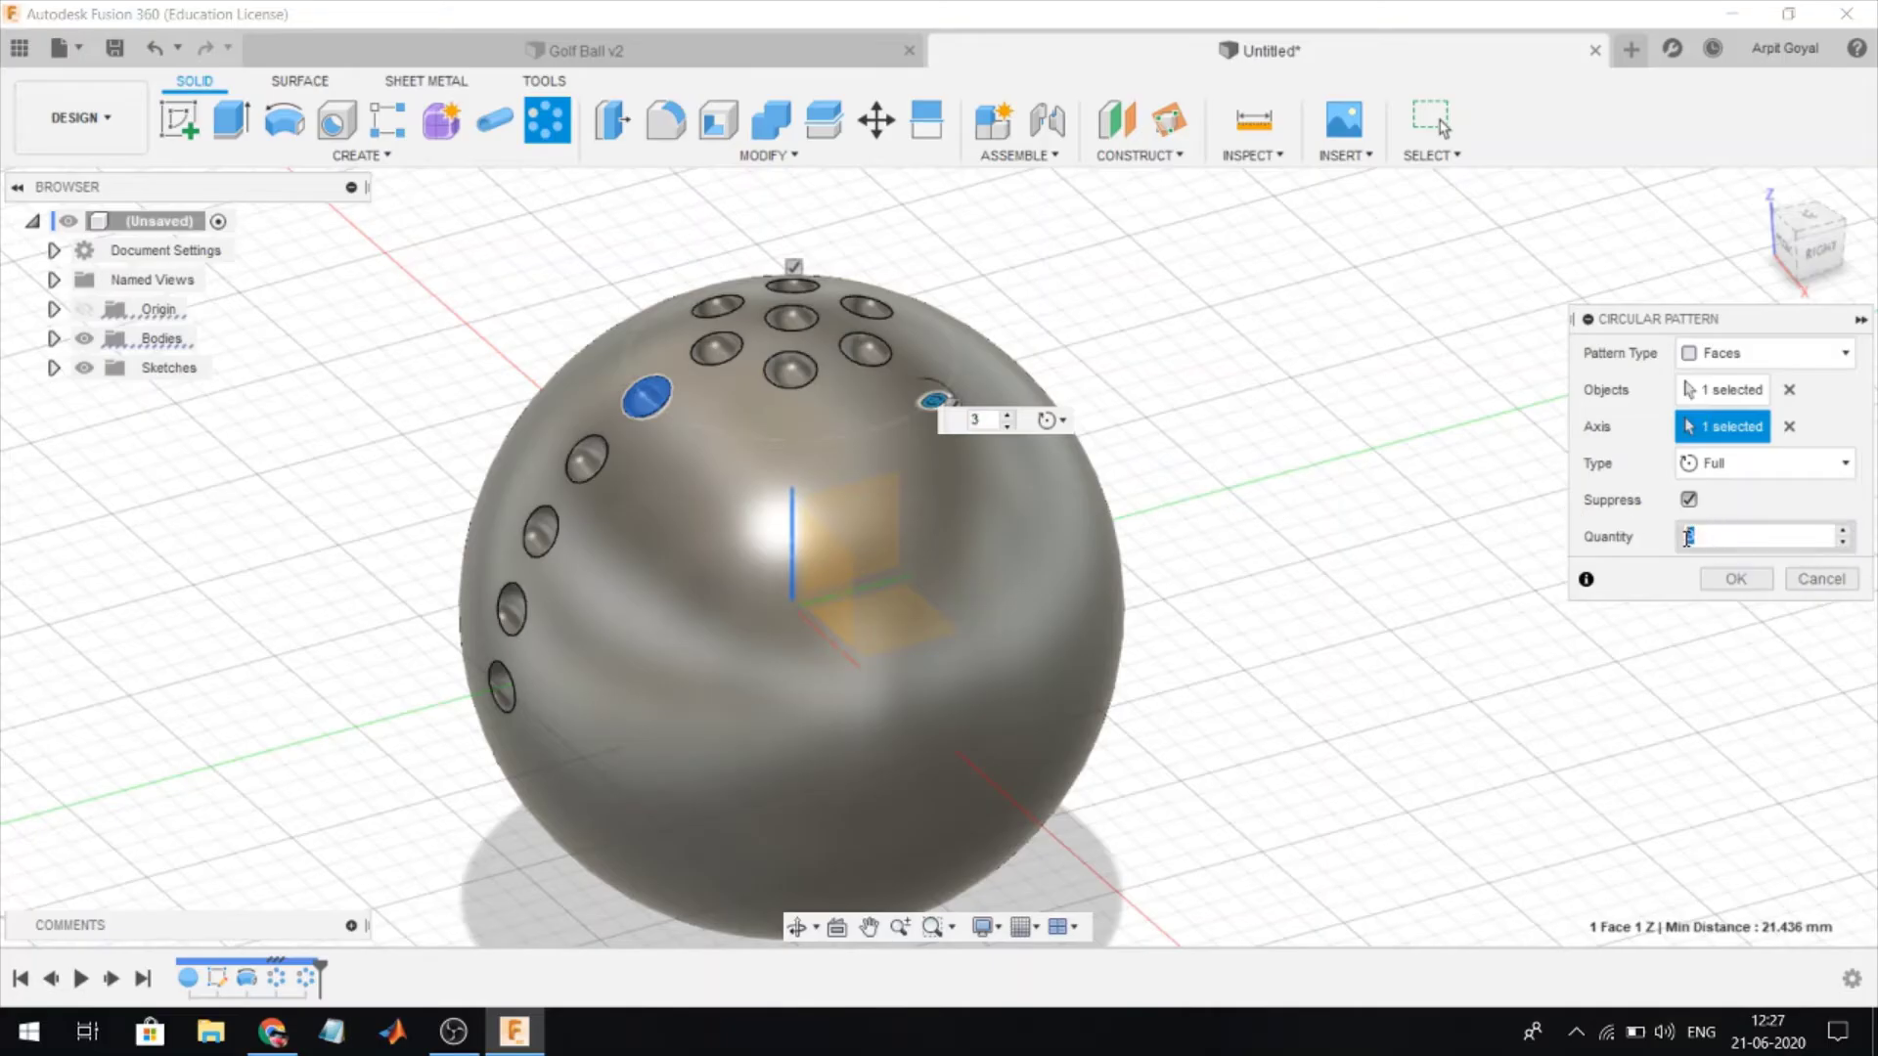
click(1735, 579)
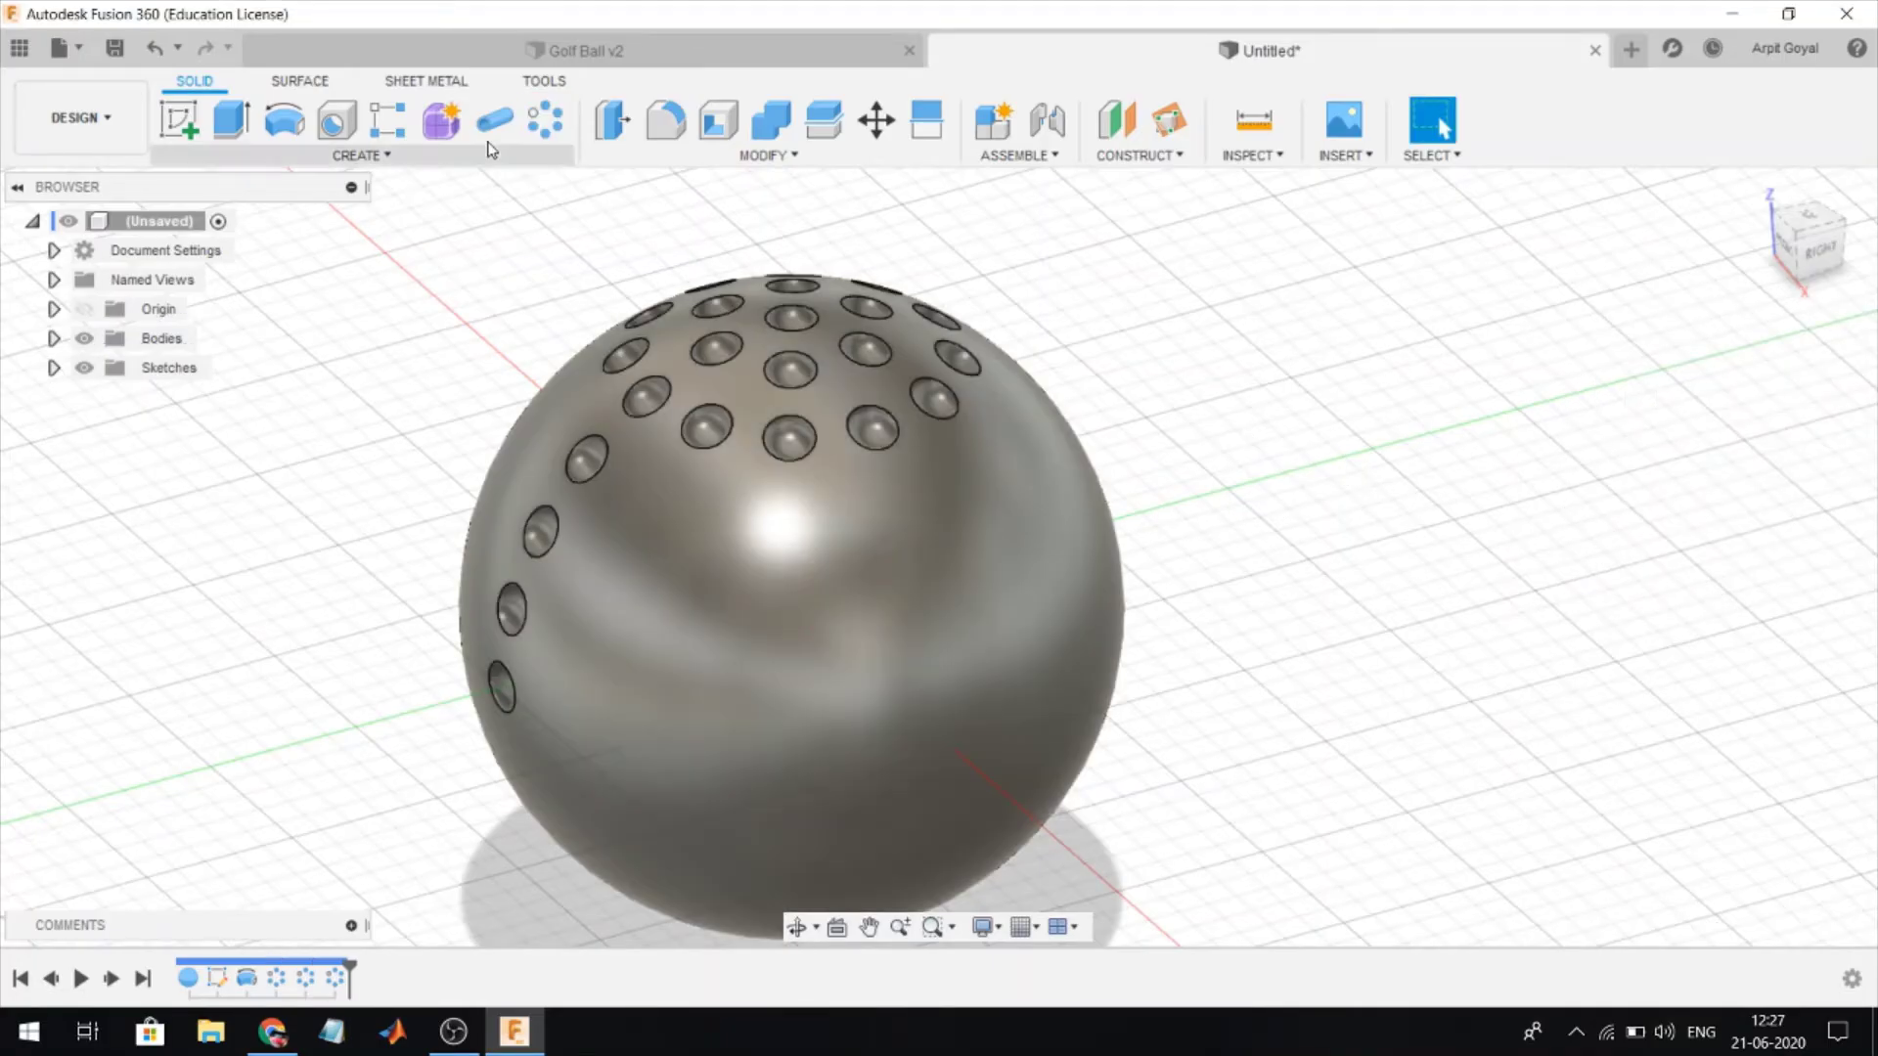
- Pattern the next dimple down the column into a ring of 18 around the vertical axis
click(536, 137)
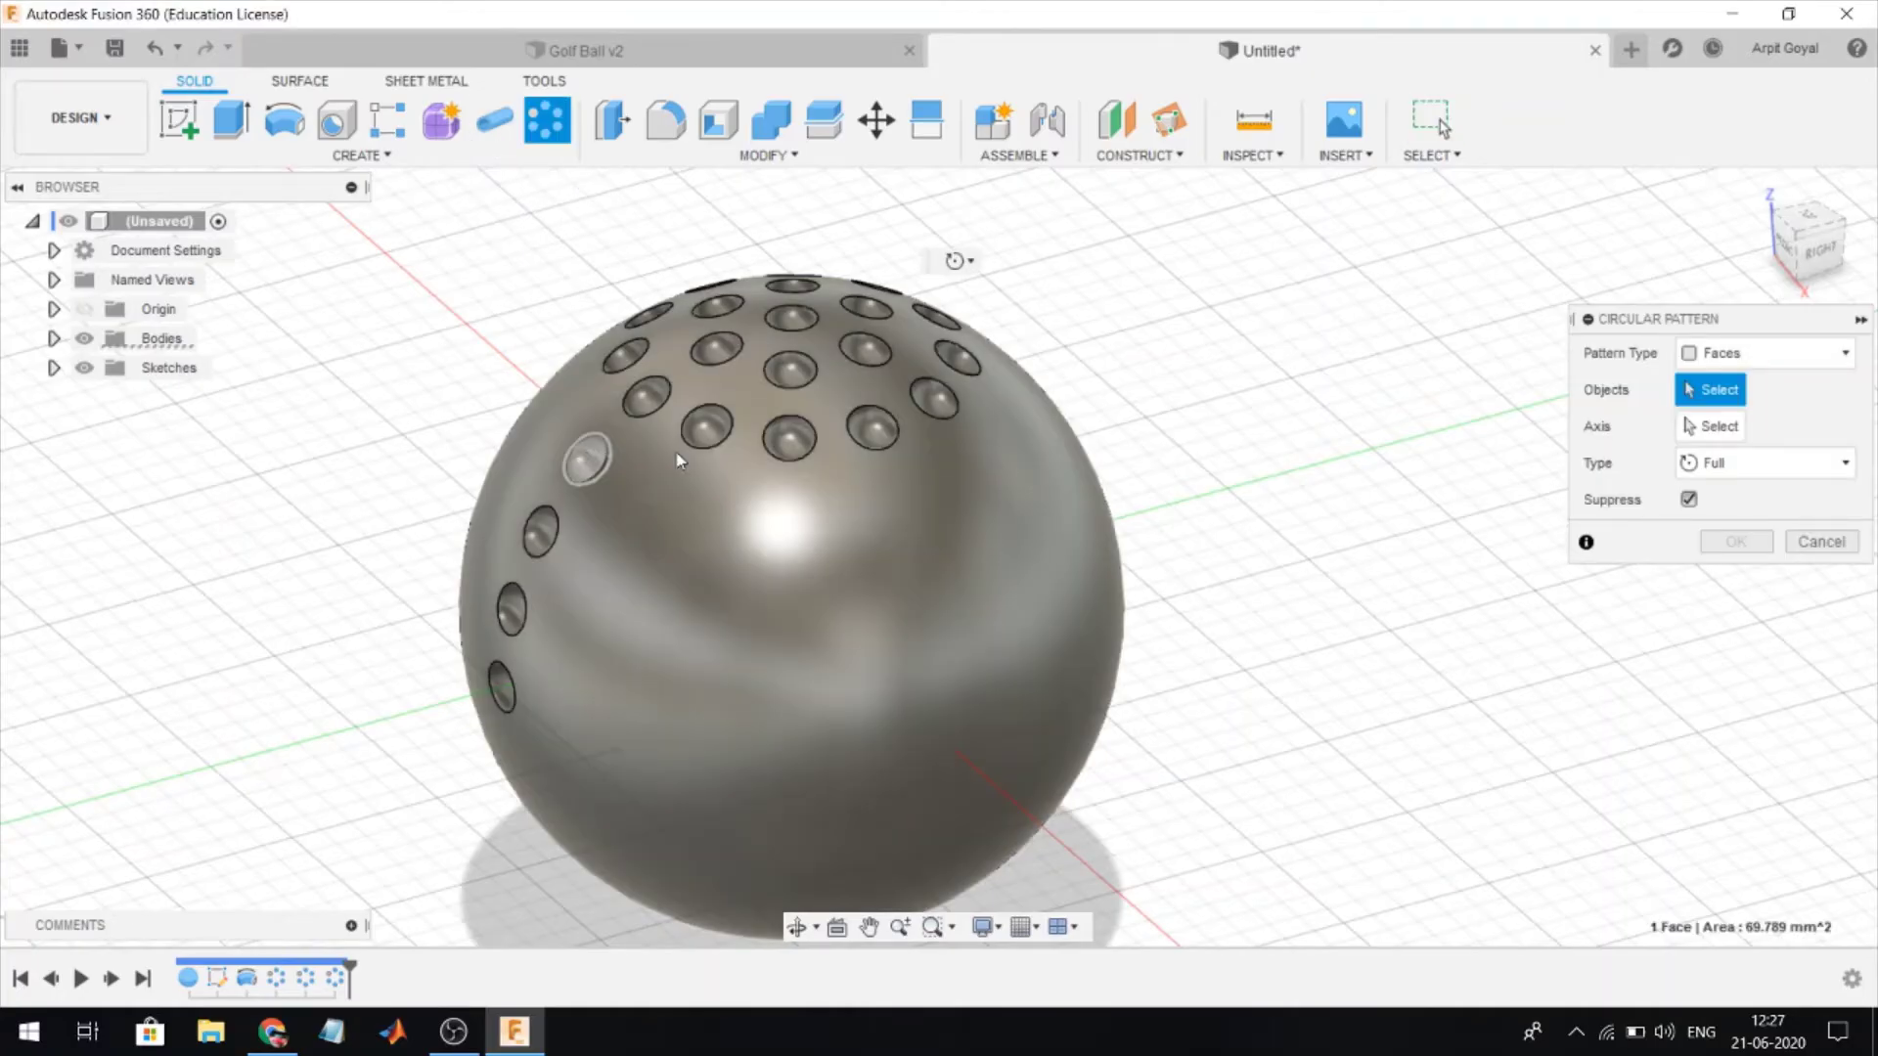
click(587, 458)
click(1688, 433)
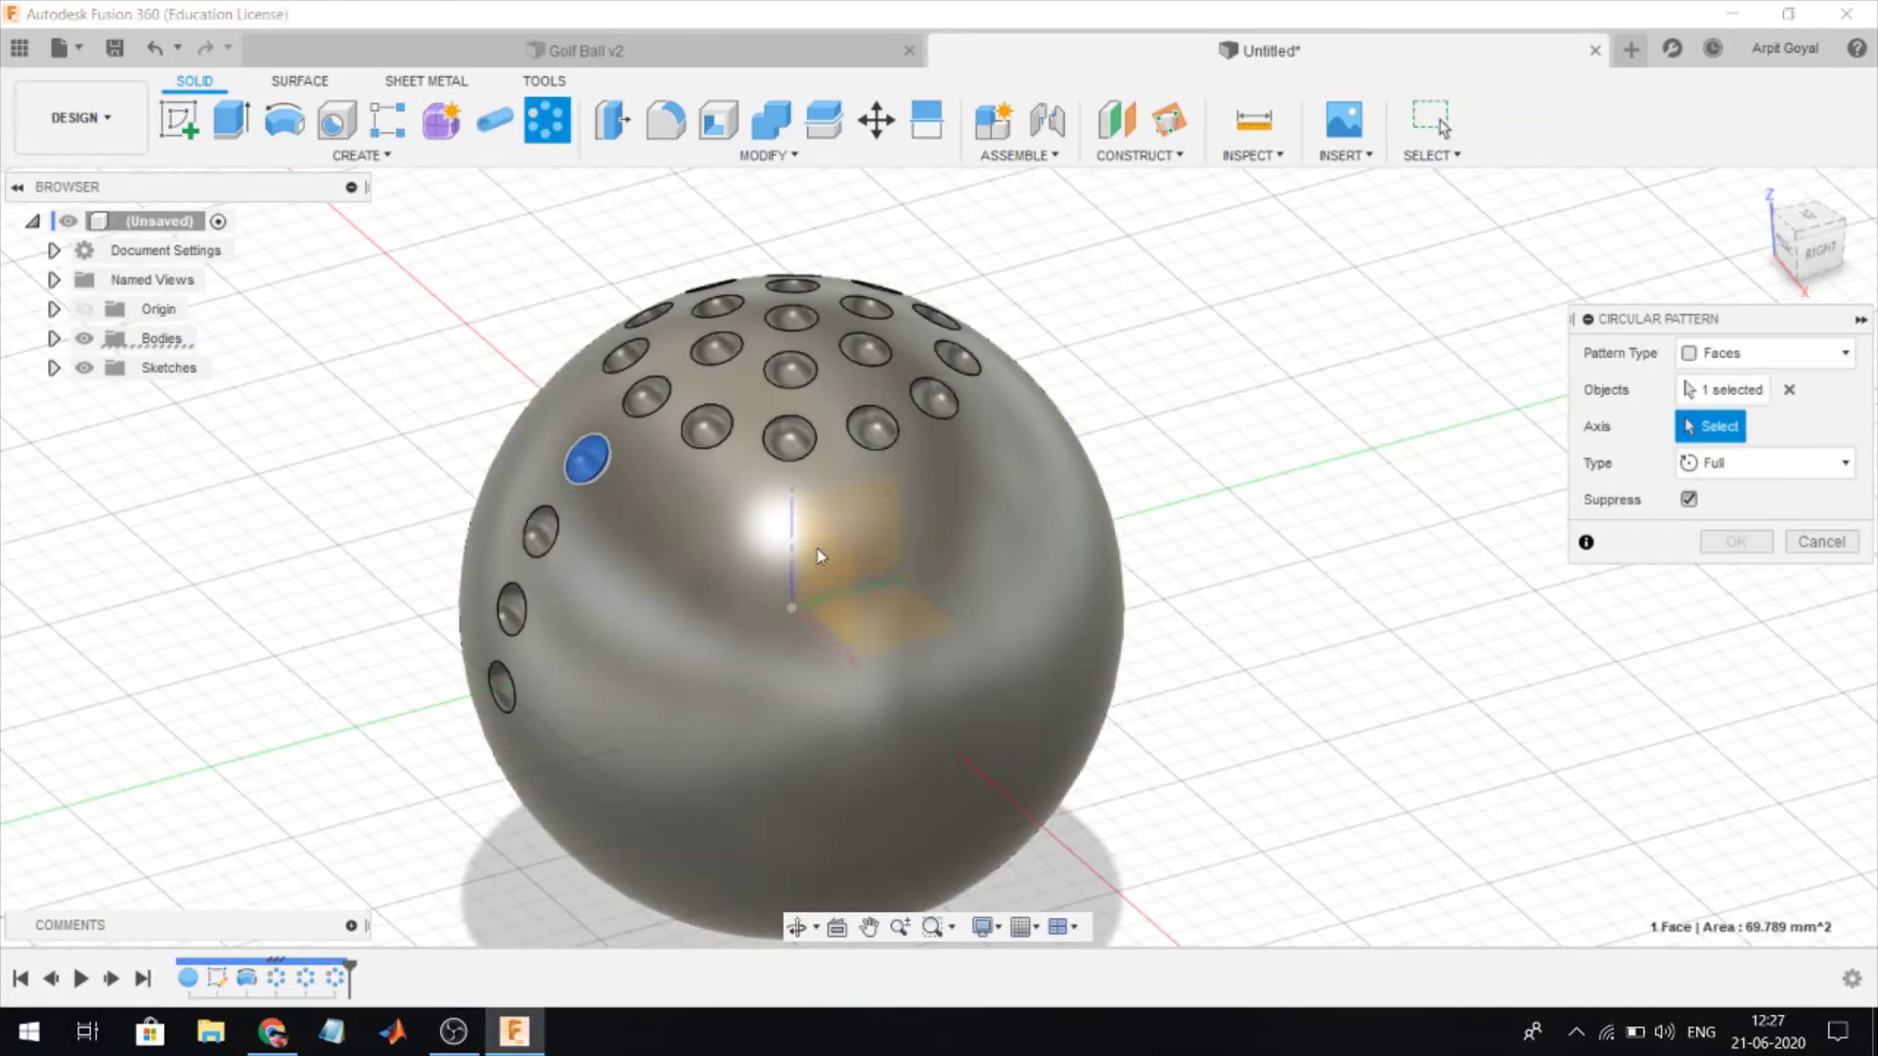
click(793, 541)
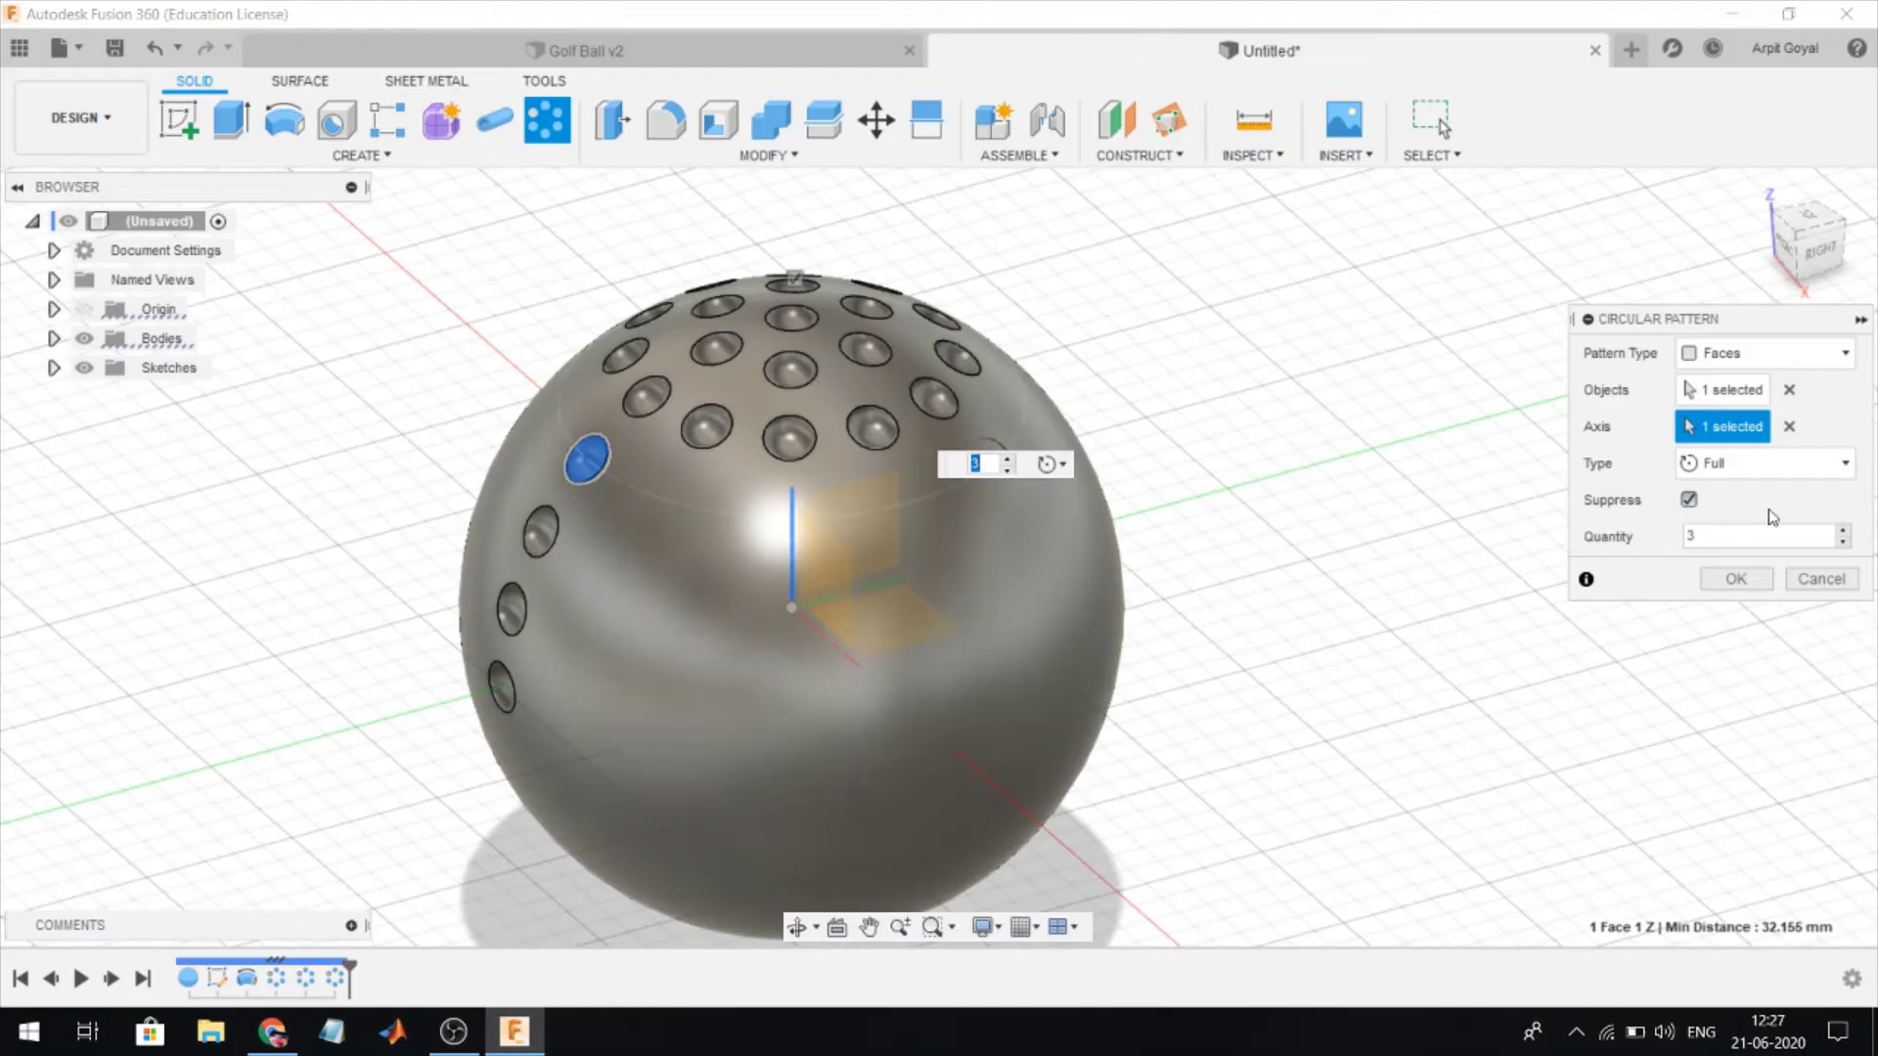
double_click(1732, 540)
text(8)
click(1737, 578)
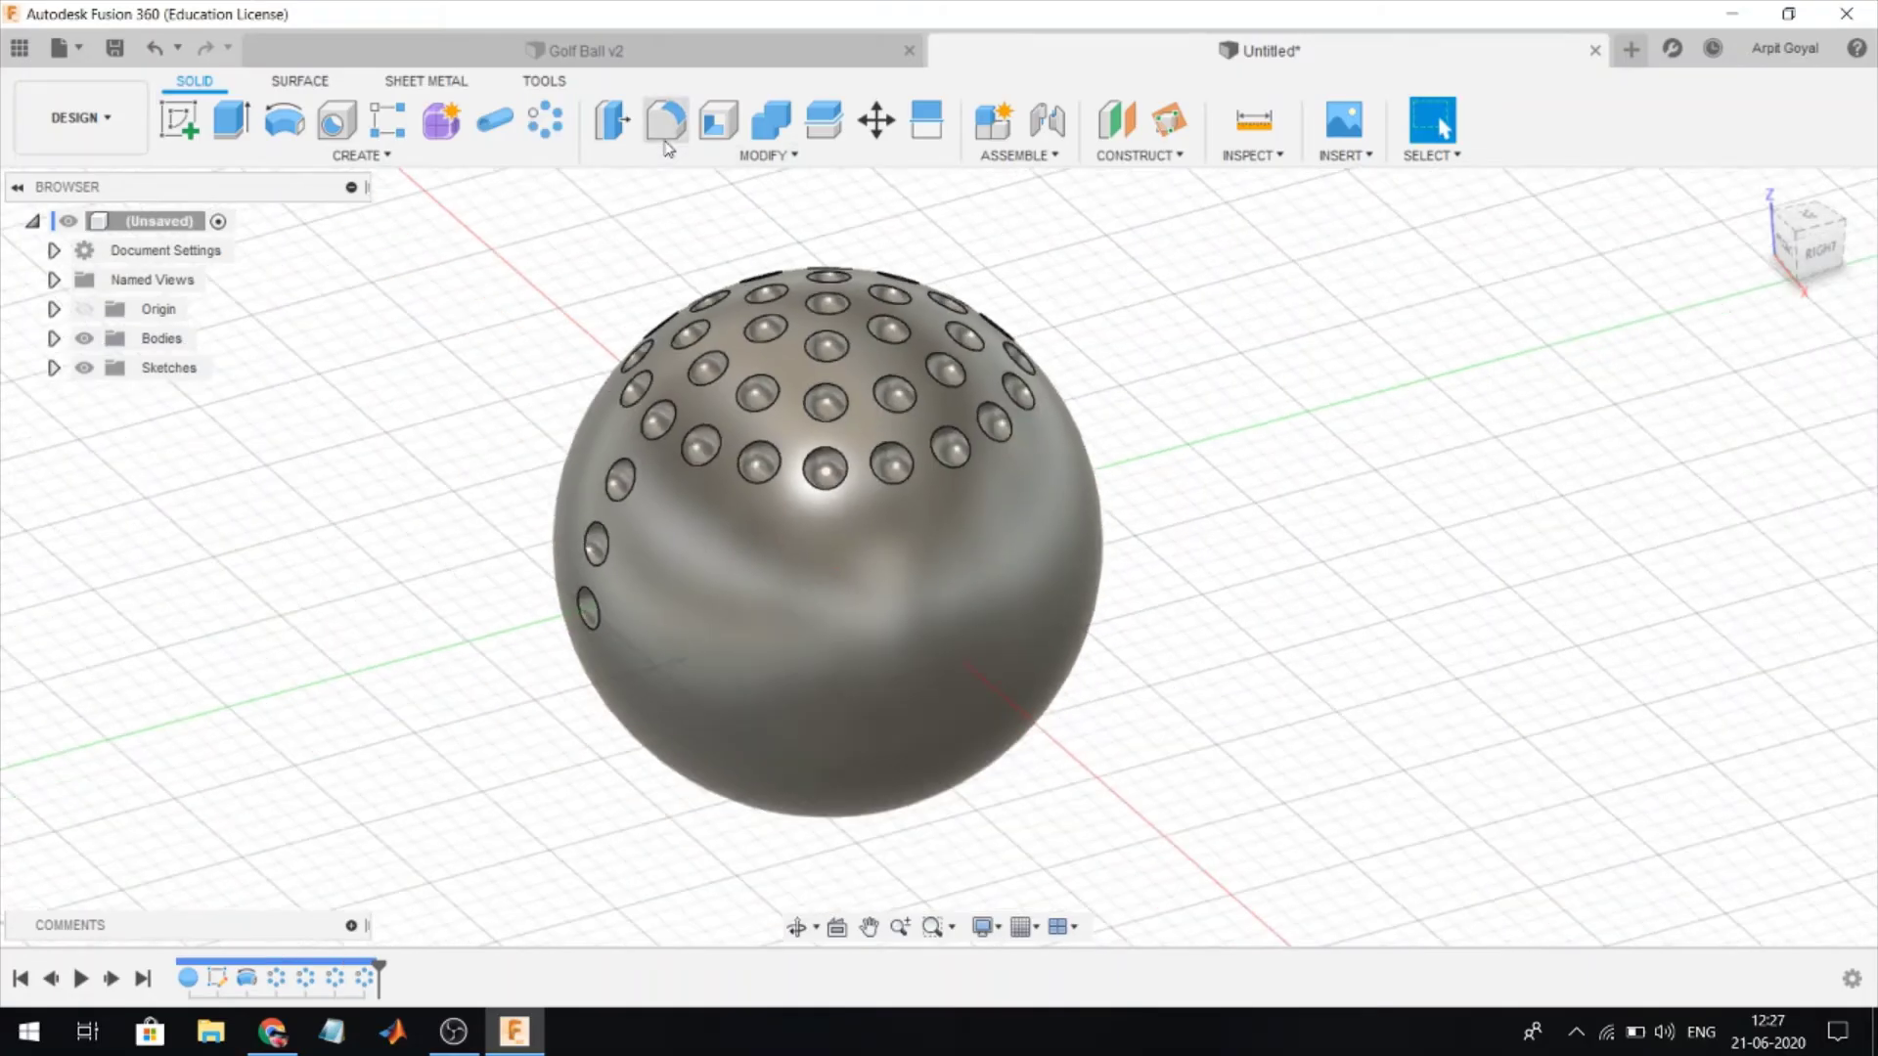
- Add a full-circle ring of 21 copies of the following dimple around the vertical axis
click(545, 119)
click(622, 479)
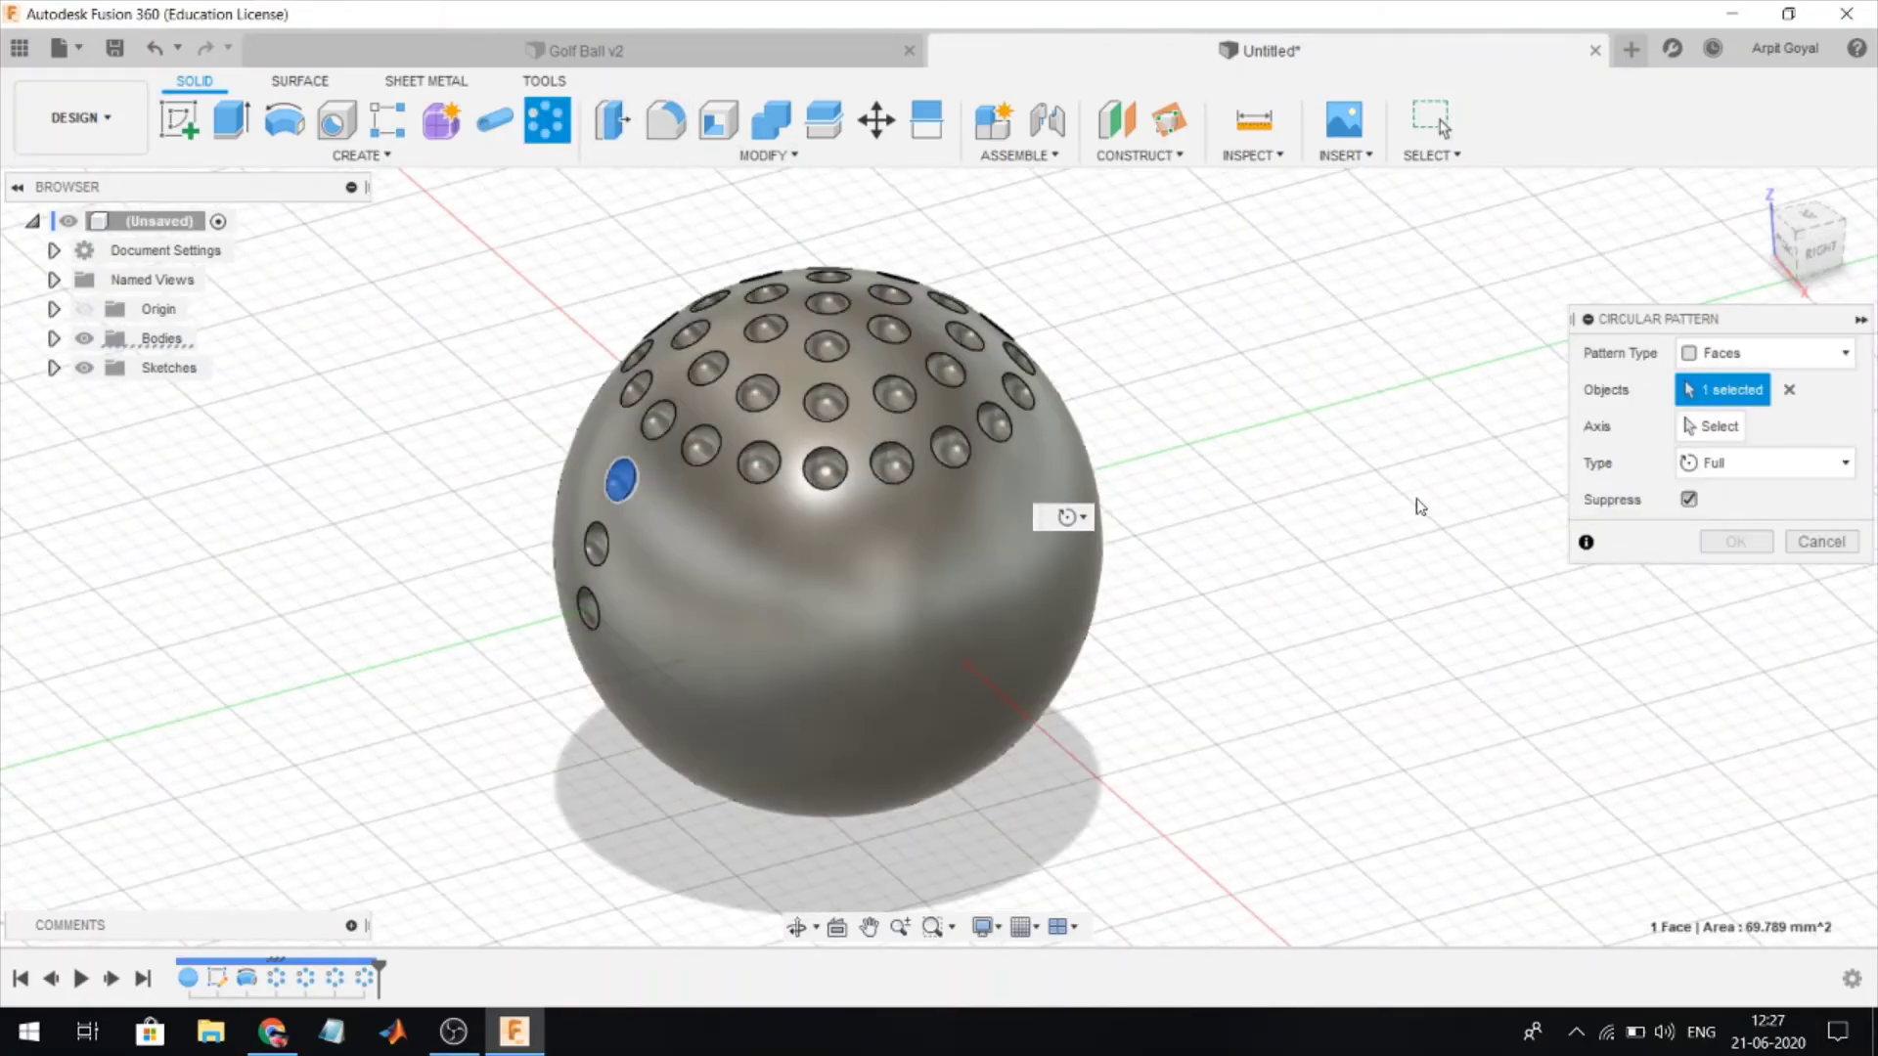
click(1711, 427)
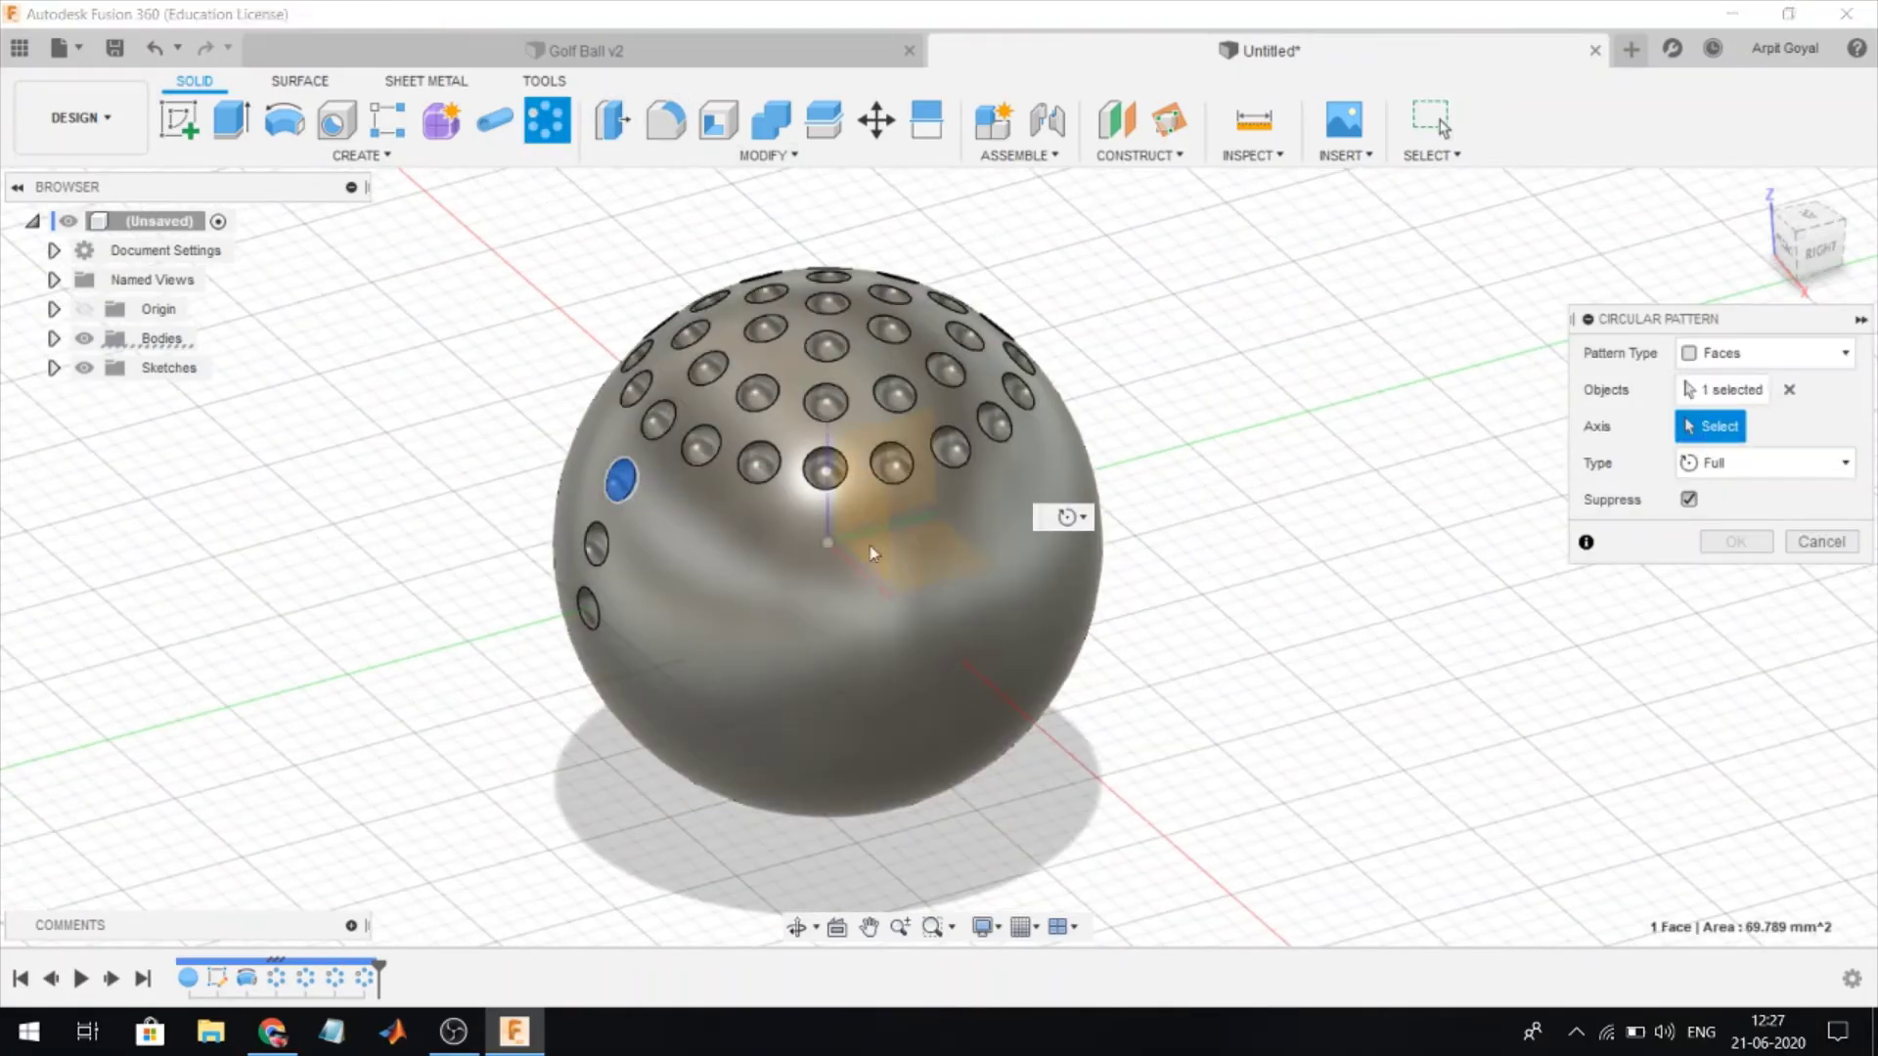
click(829, 514)
click(1717, 464)
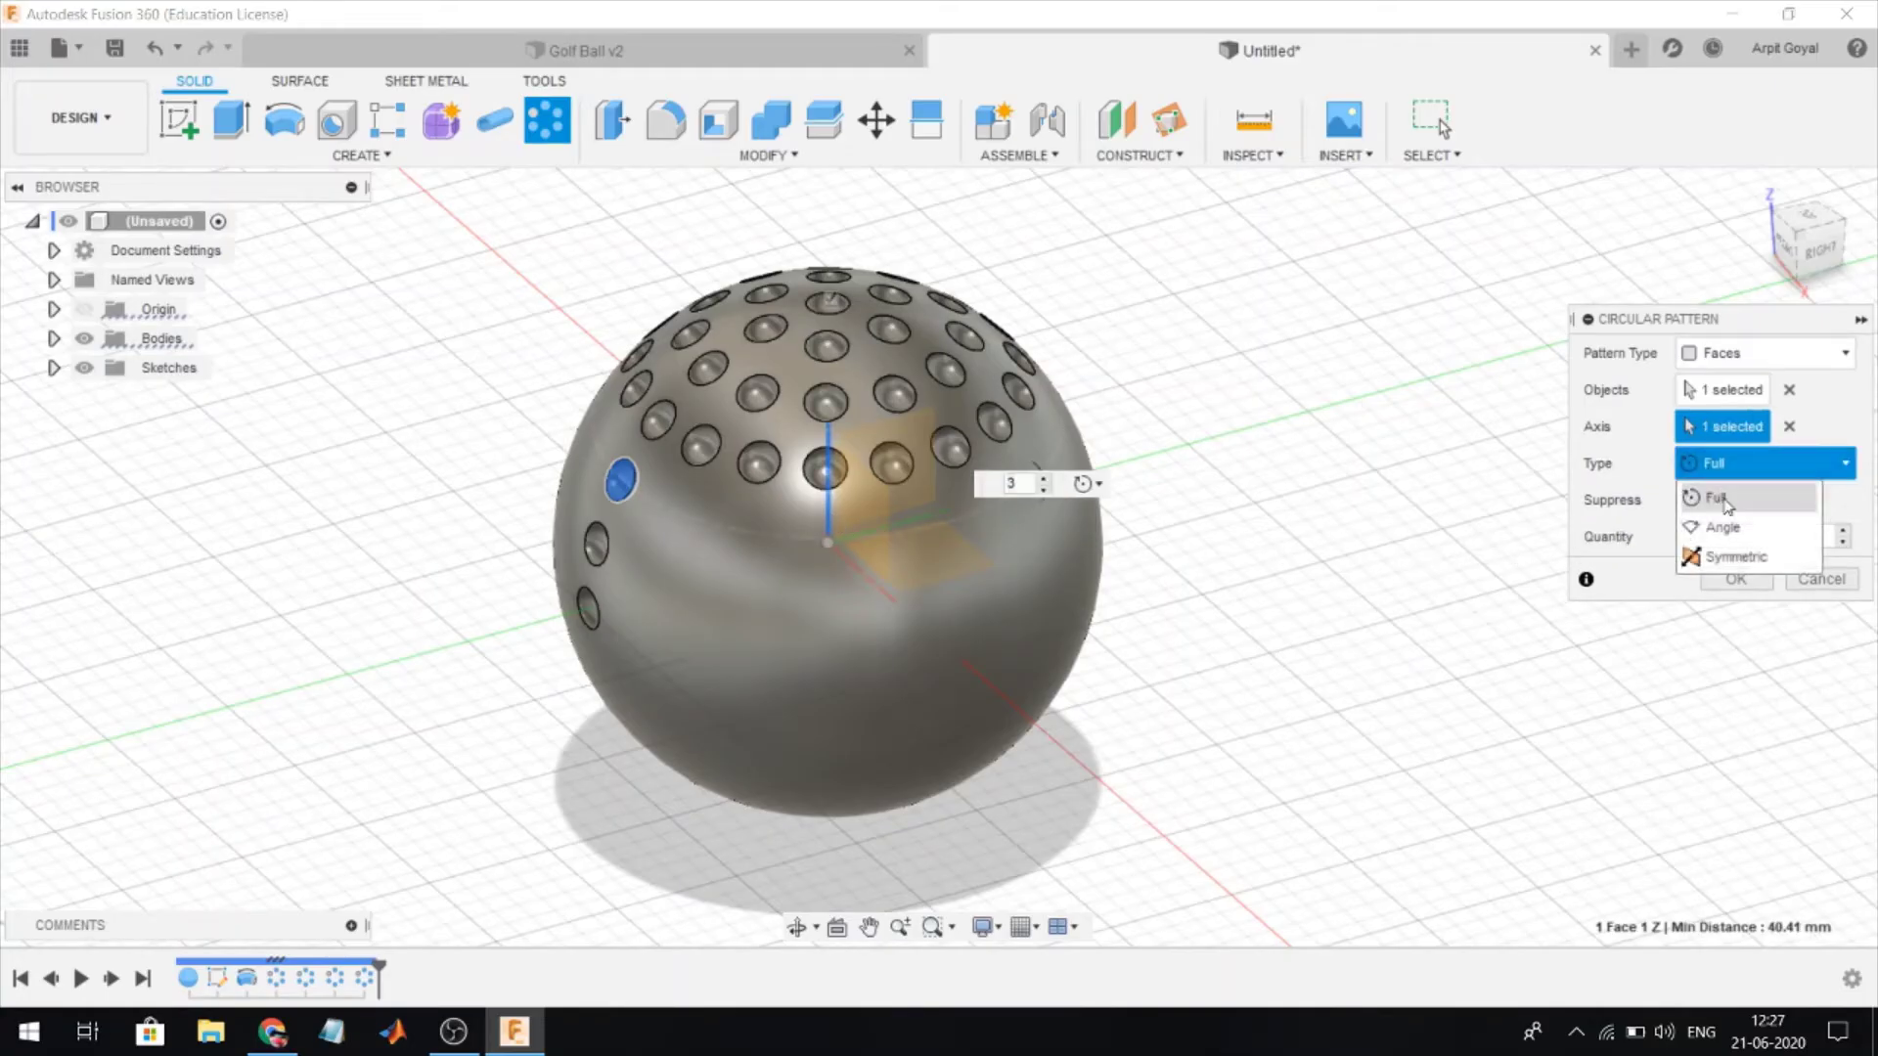
click(1721, 497)
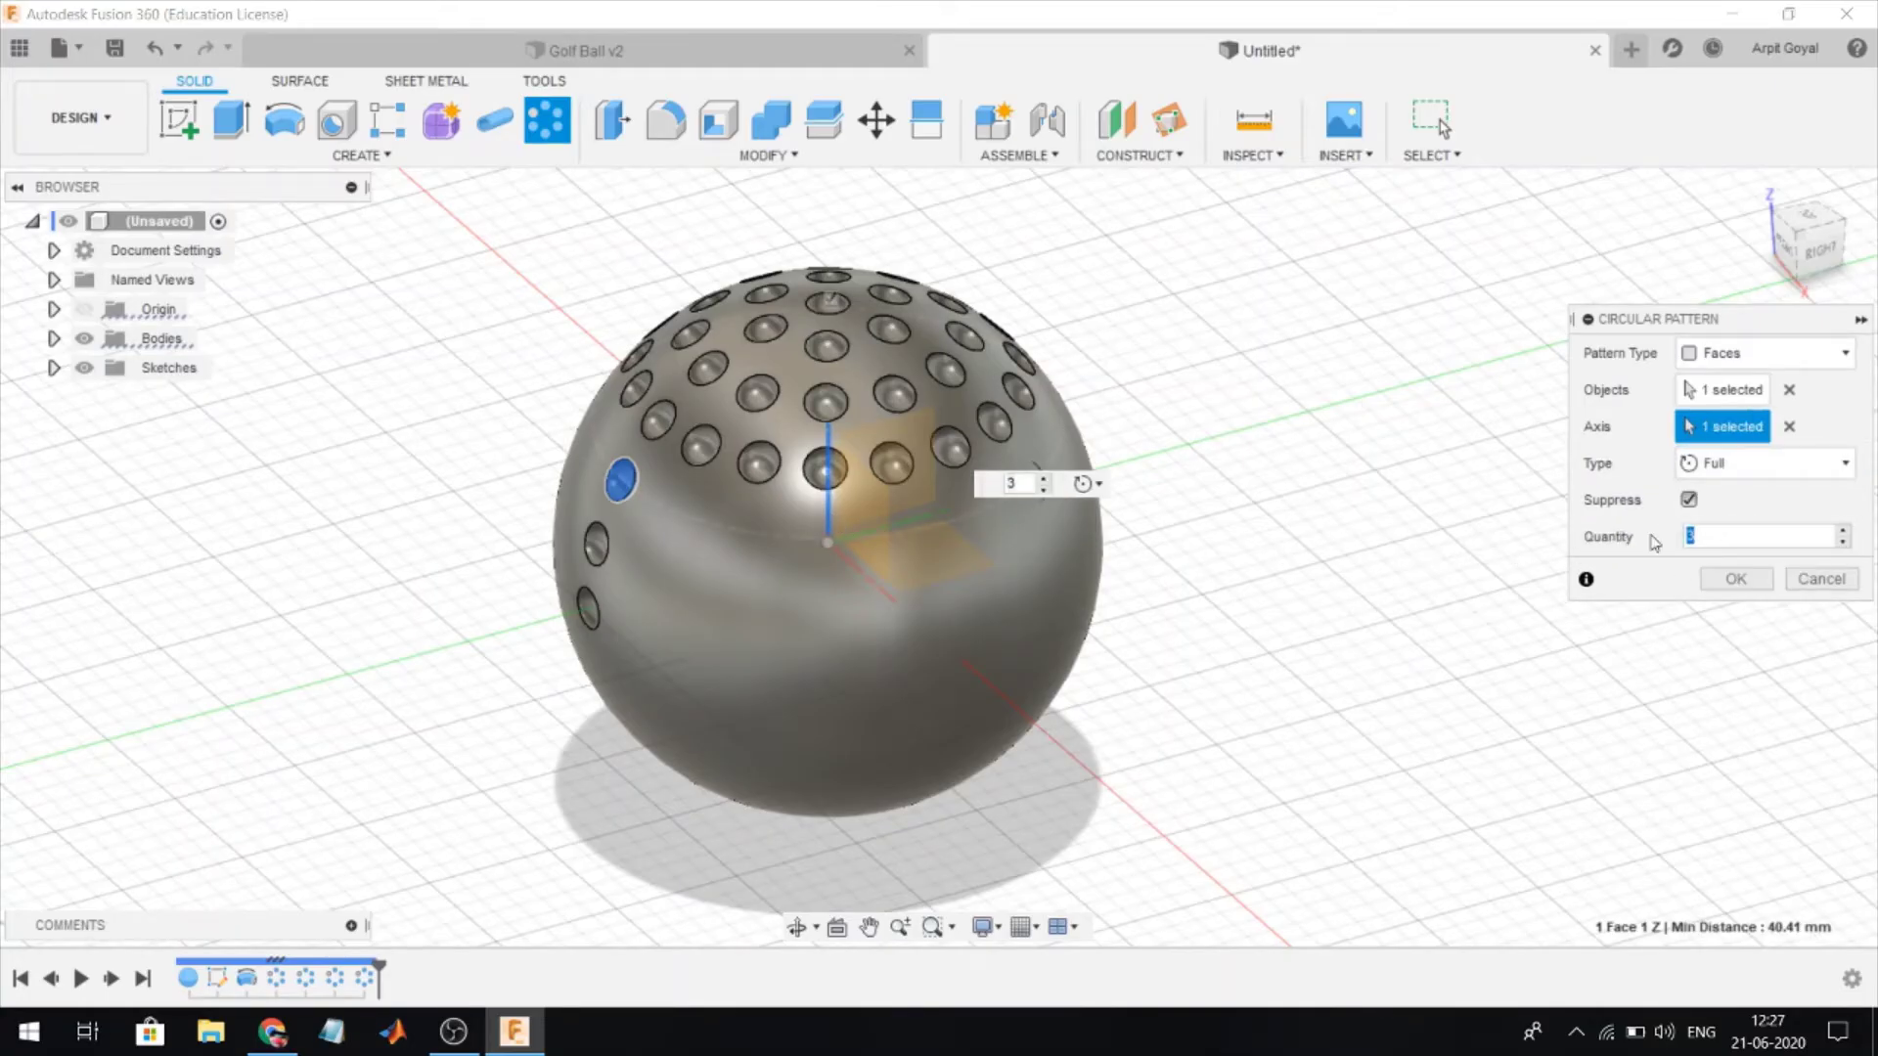
text(0)
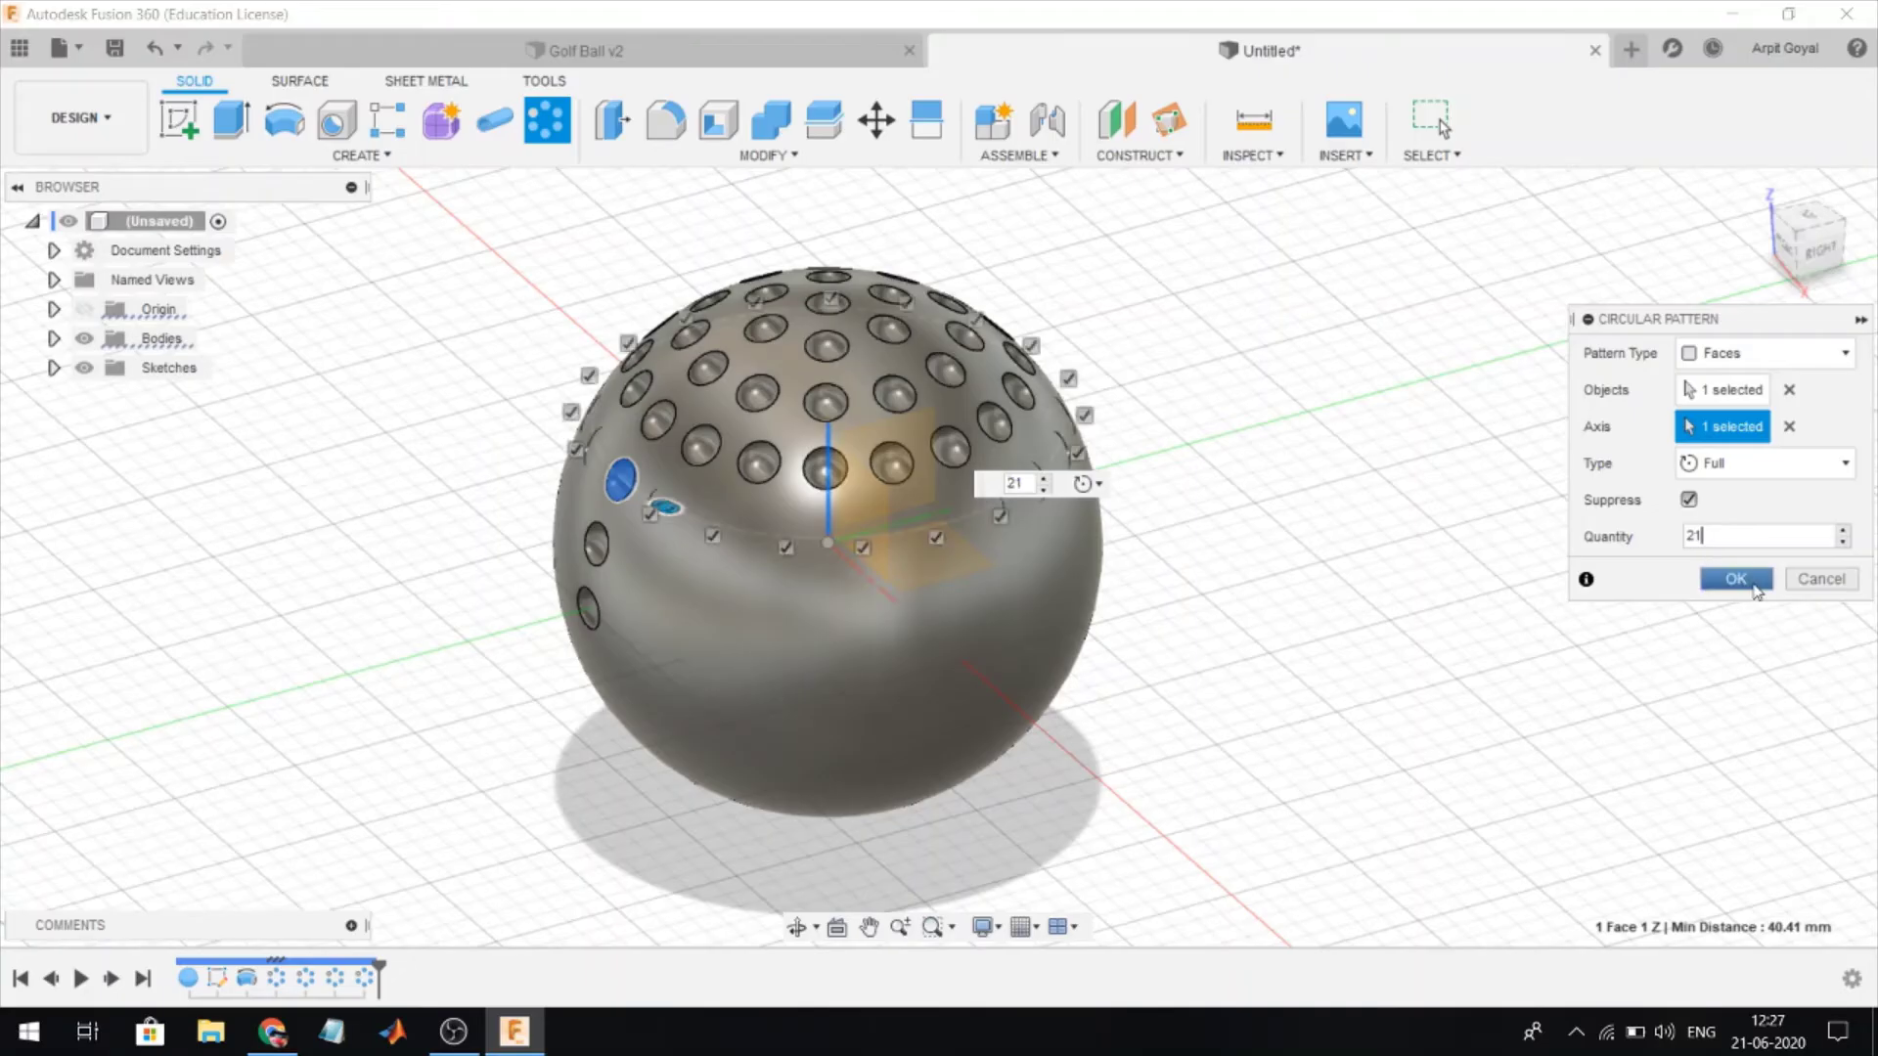
click(1735, 578)
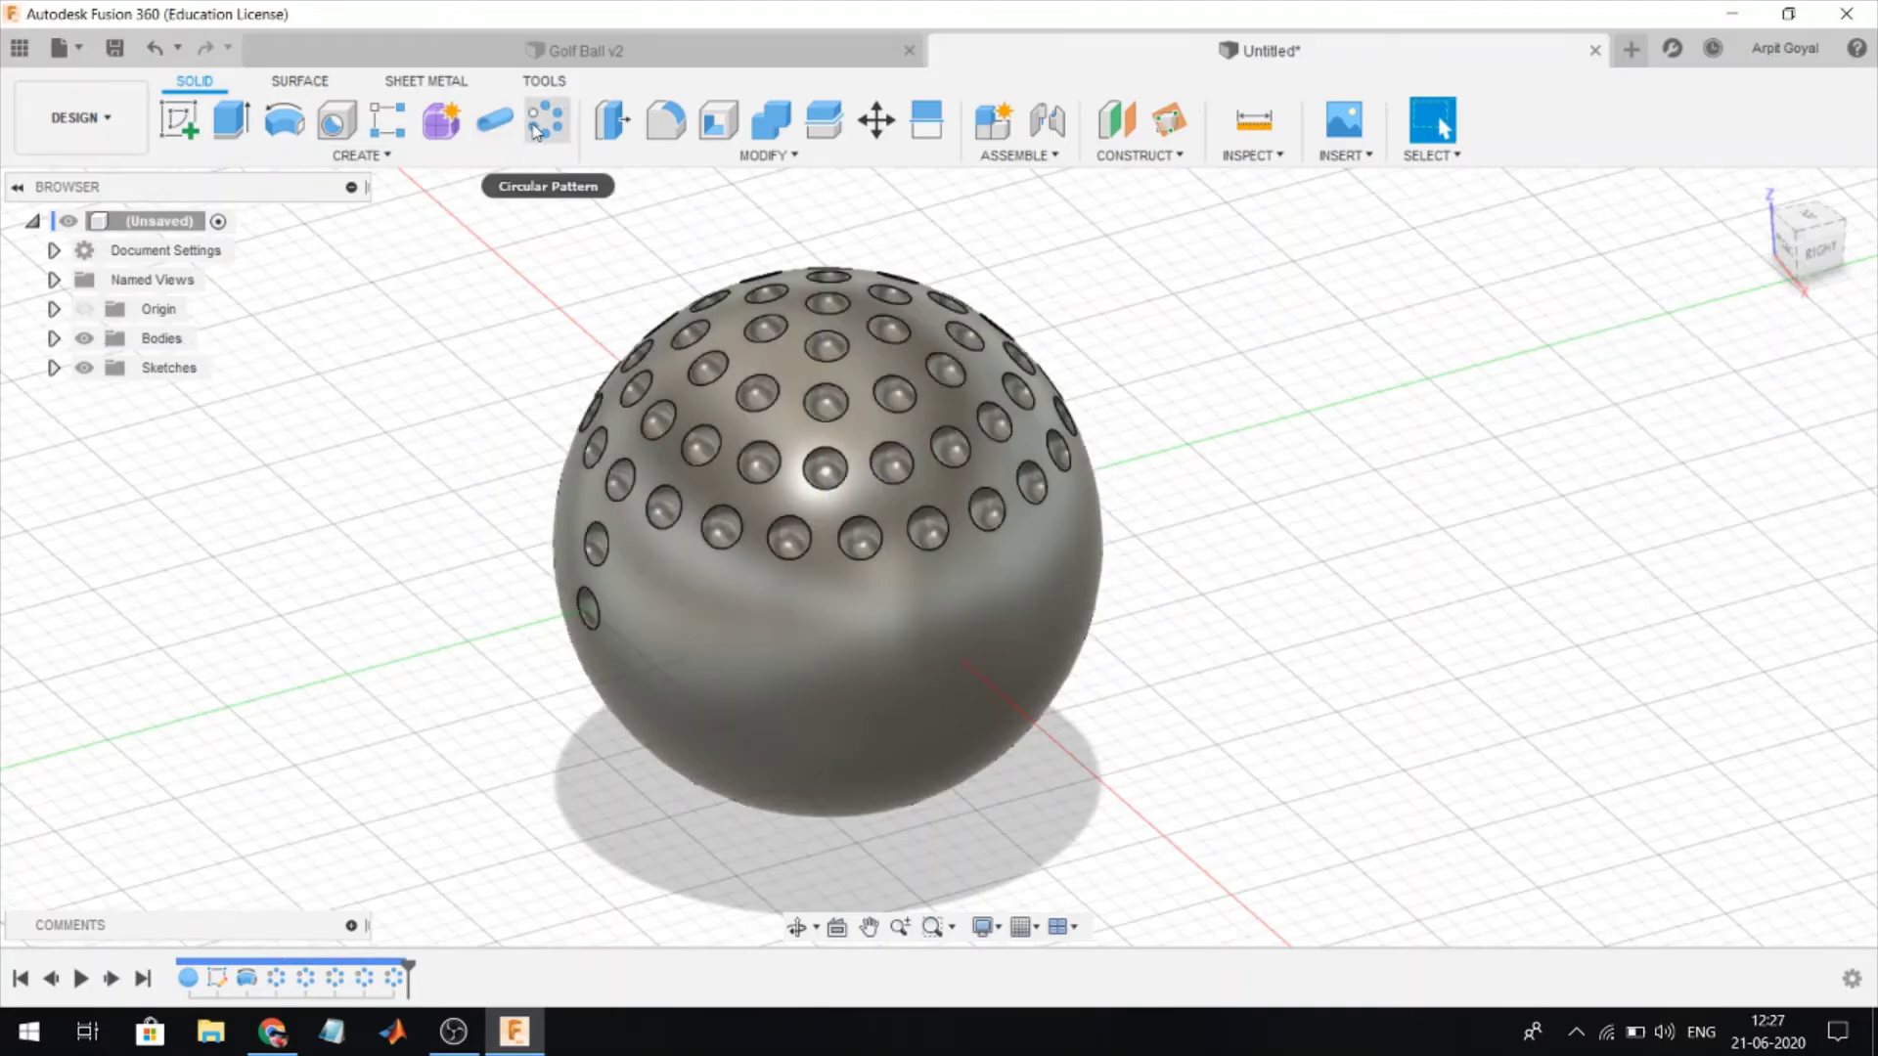
- Pattern the next lower dimple into another full ring around the vertical axis
click(545, 119)
click(597, 544)
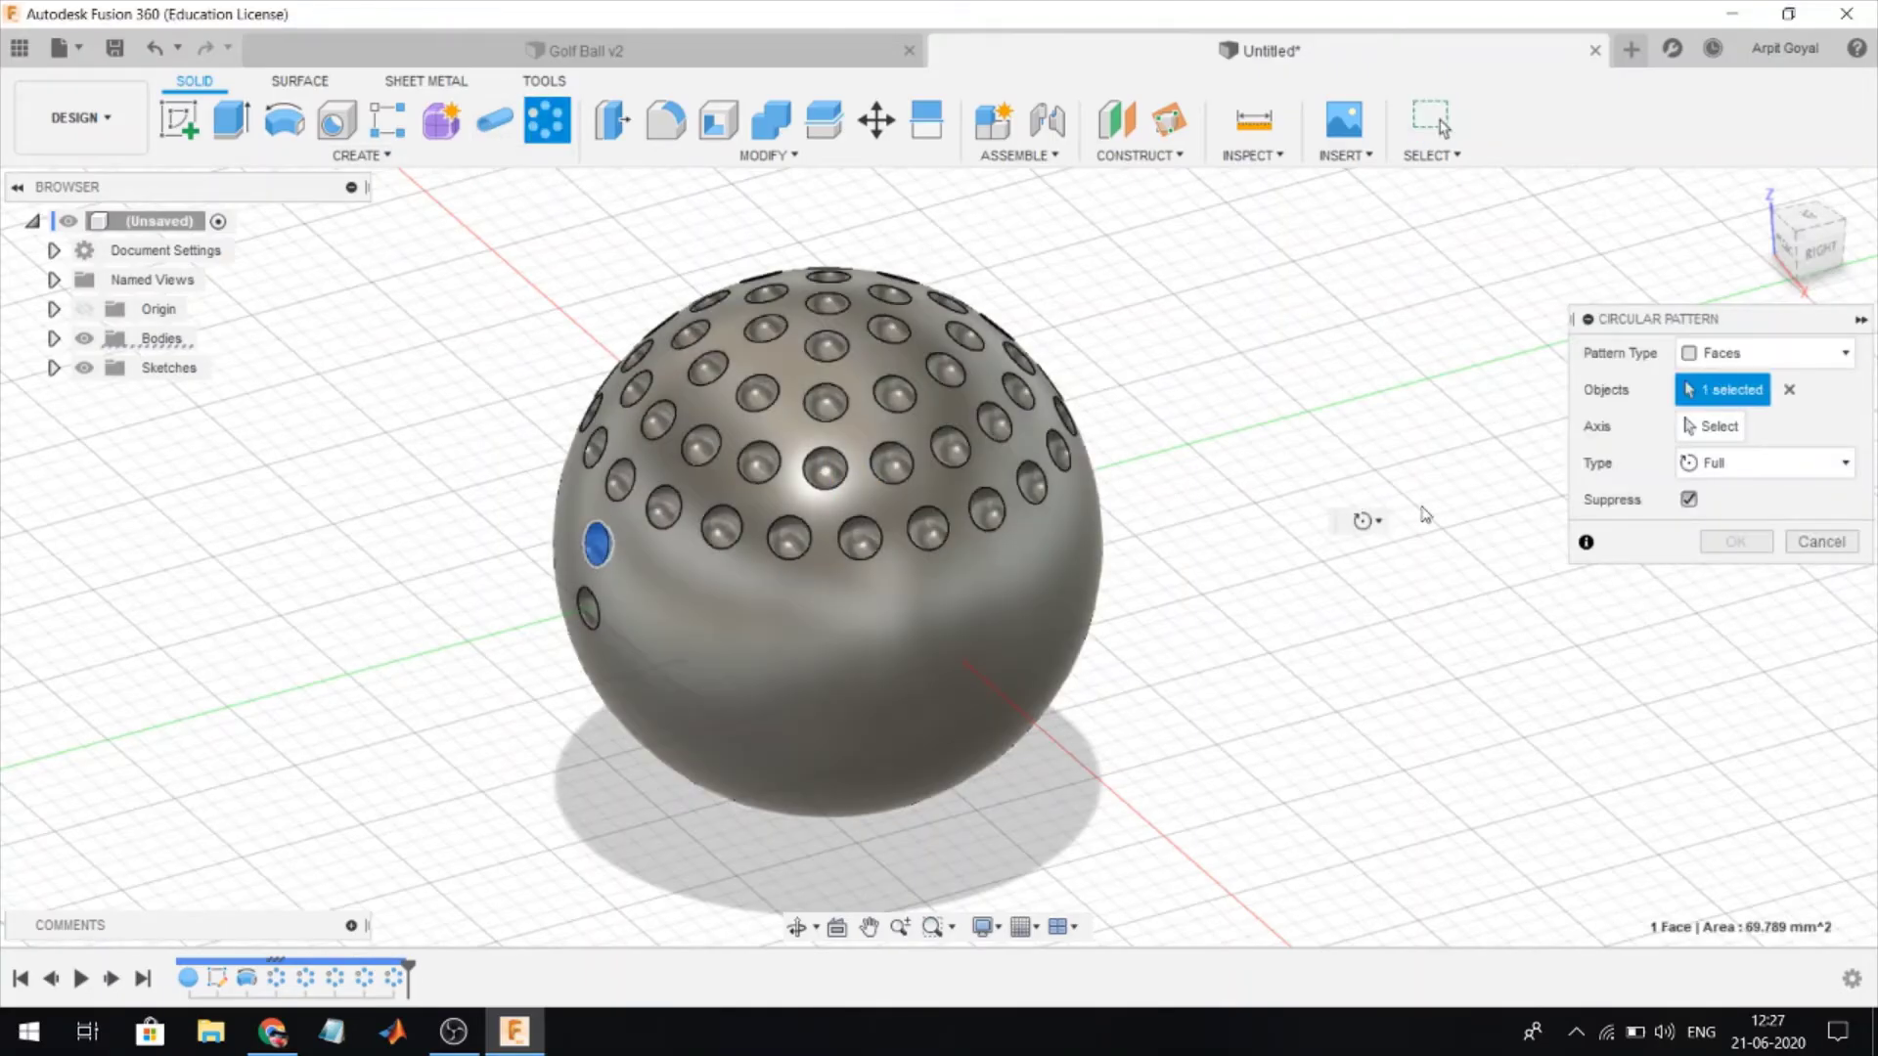
click(1721, 466)
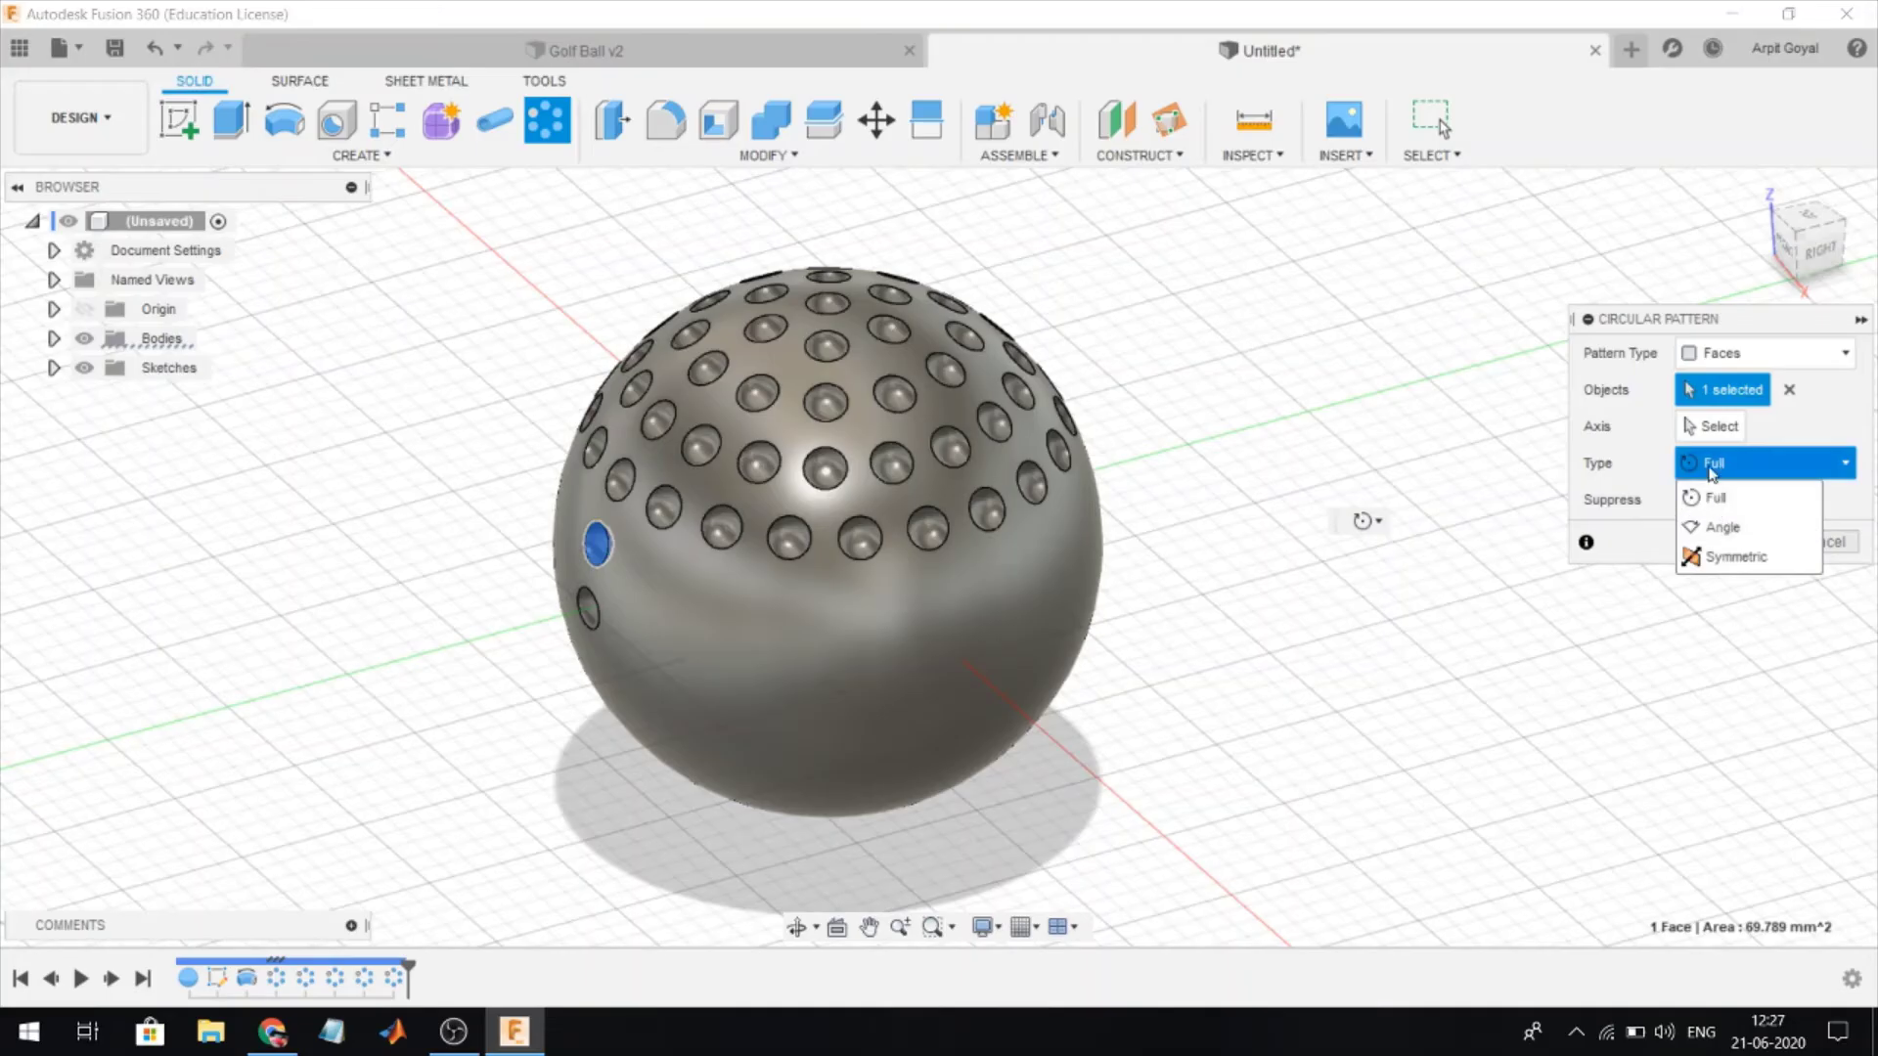
click(1717, 497)
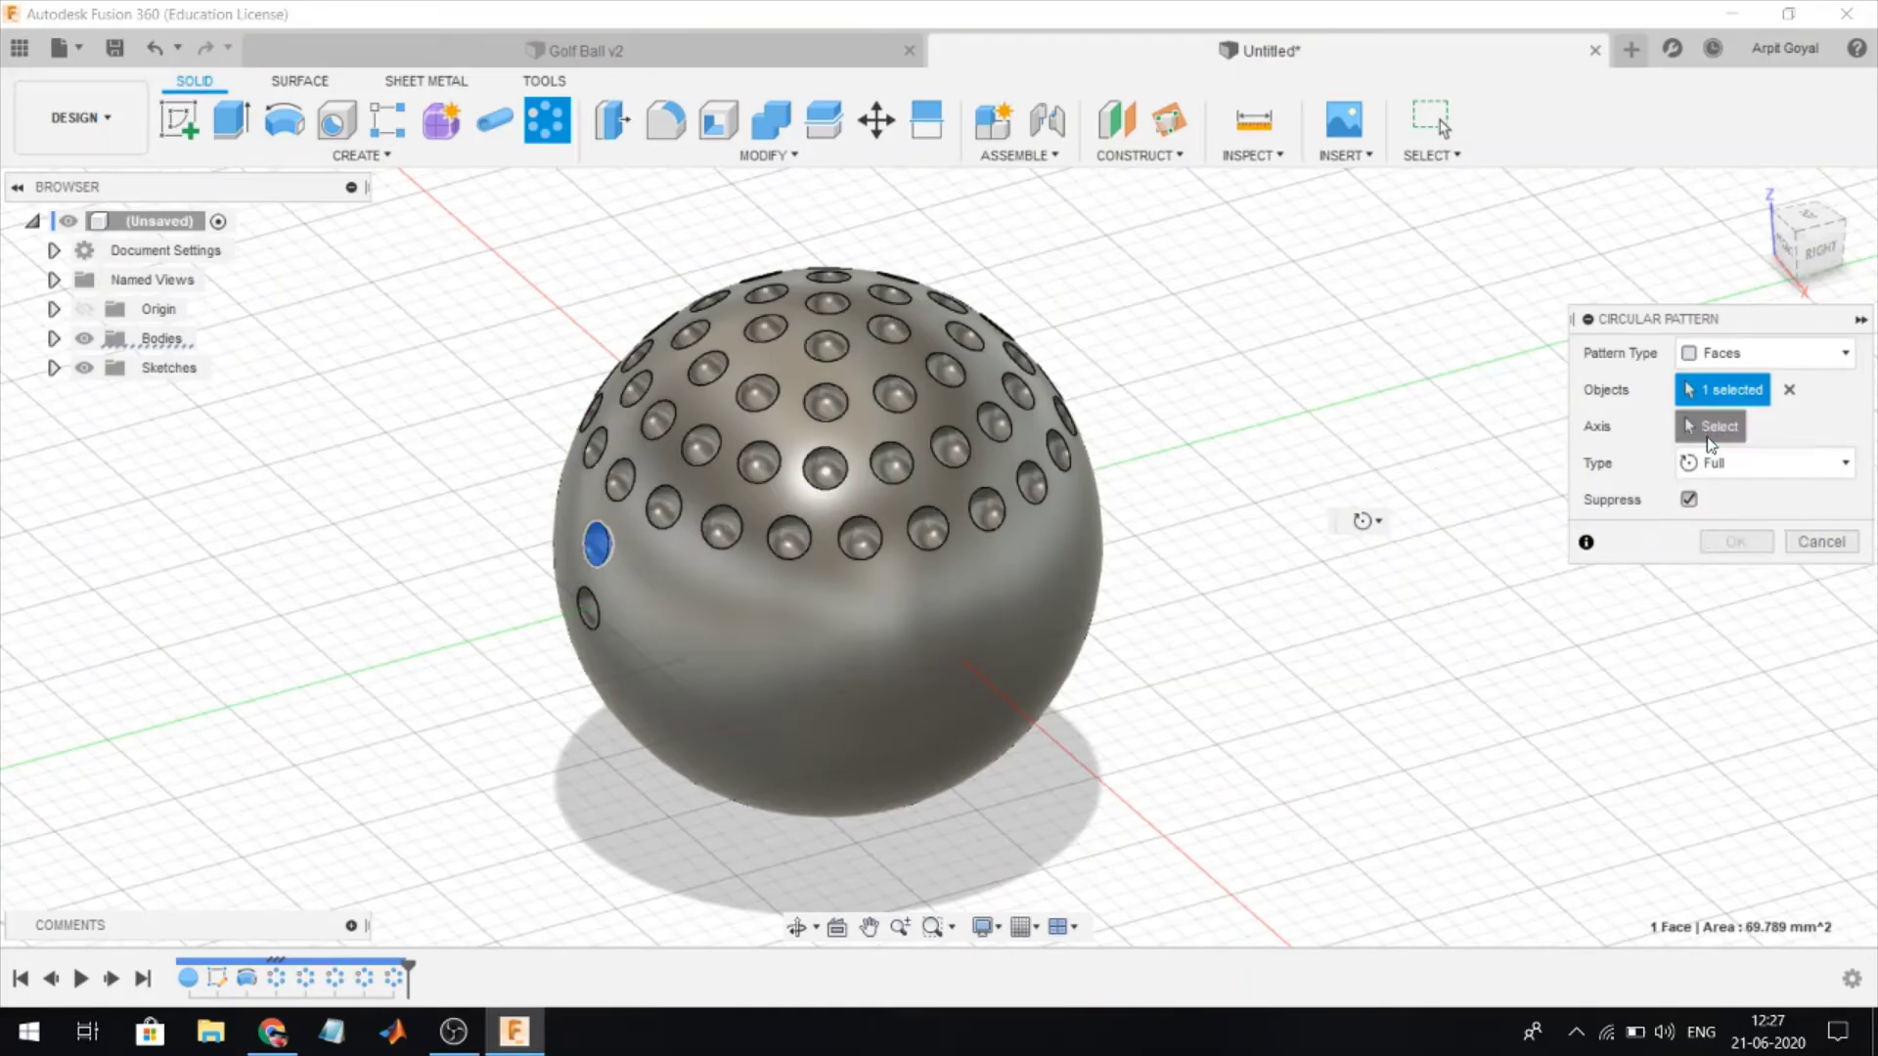
click(823, 501)
double_click(1679, 537)
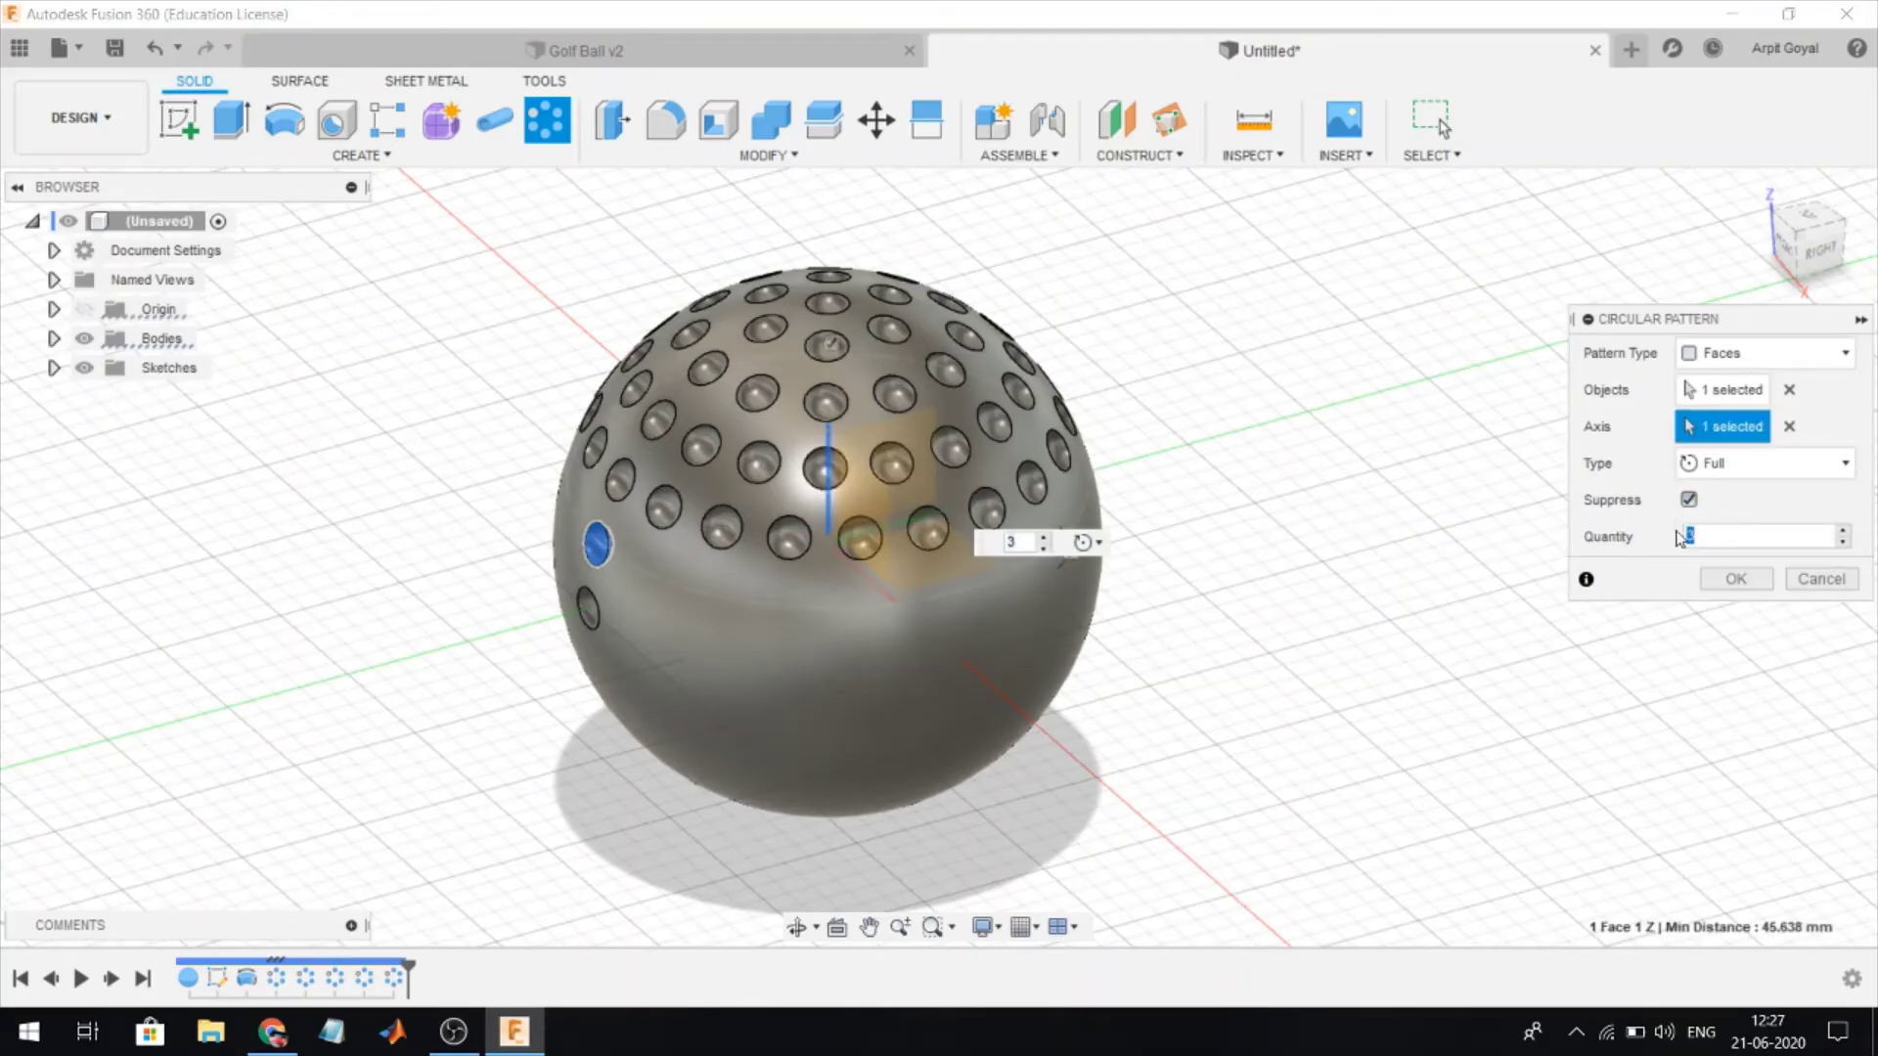
click(1731, 578)
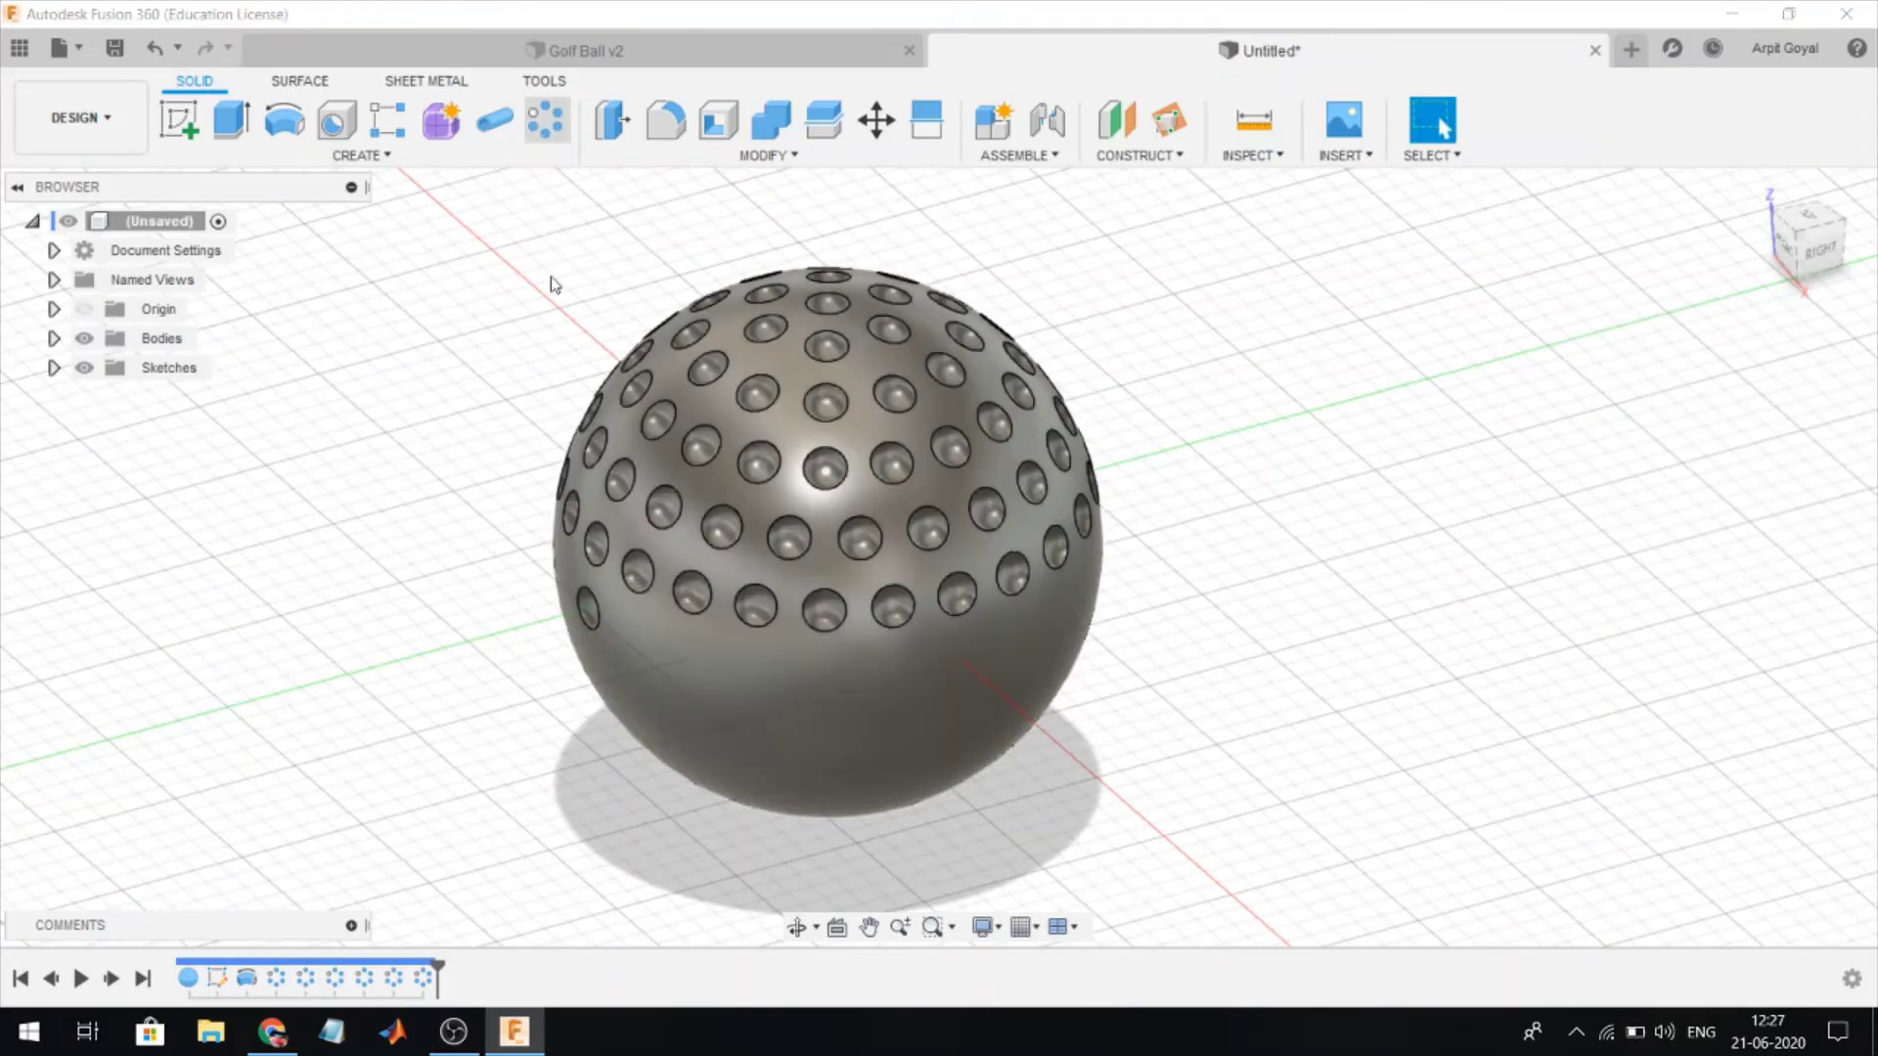
- Repeat the lowest dimple face 27 times around the sphere's vertical axis
click(548, 140)
click(589, 609)
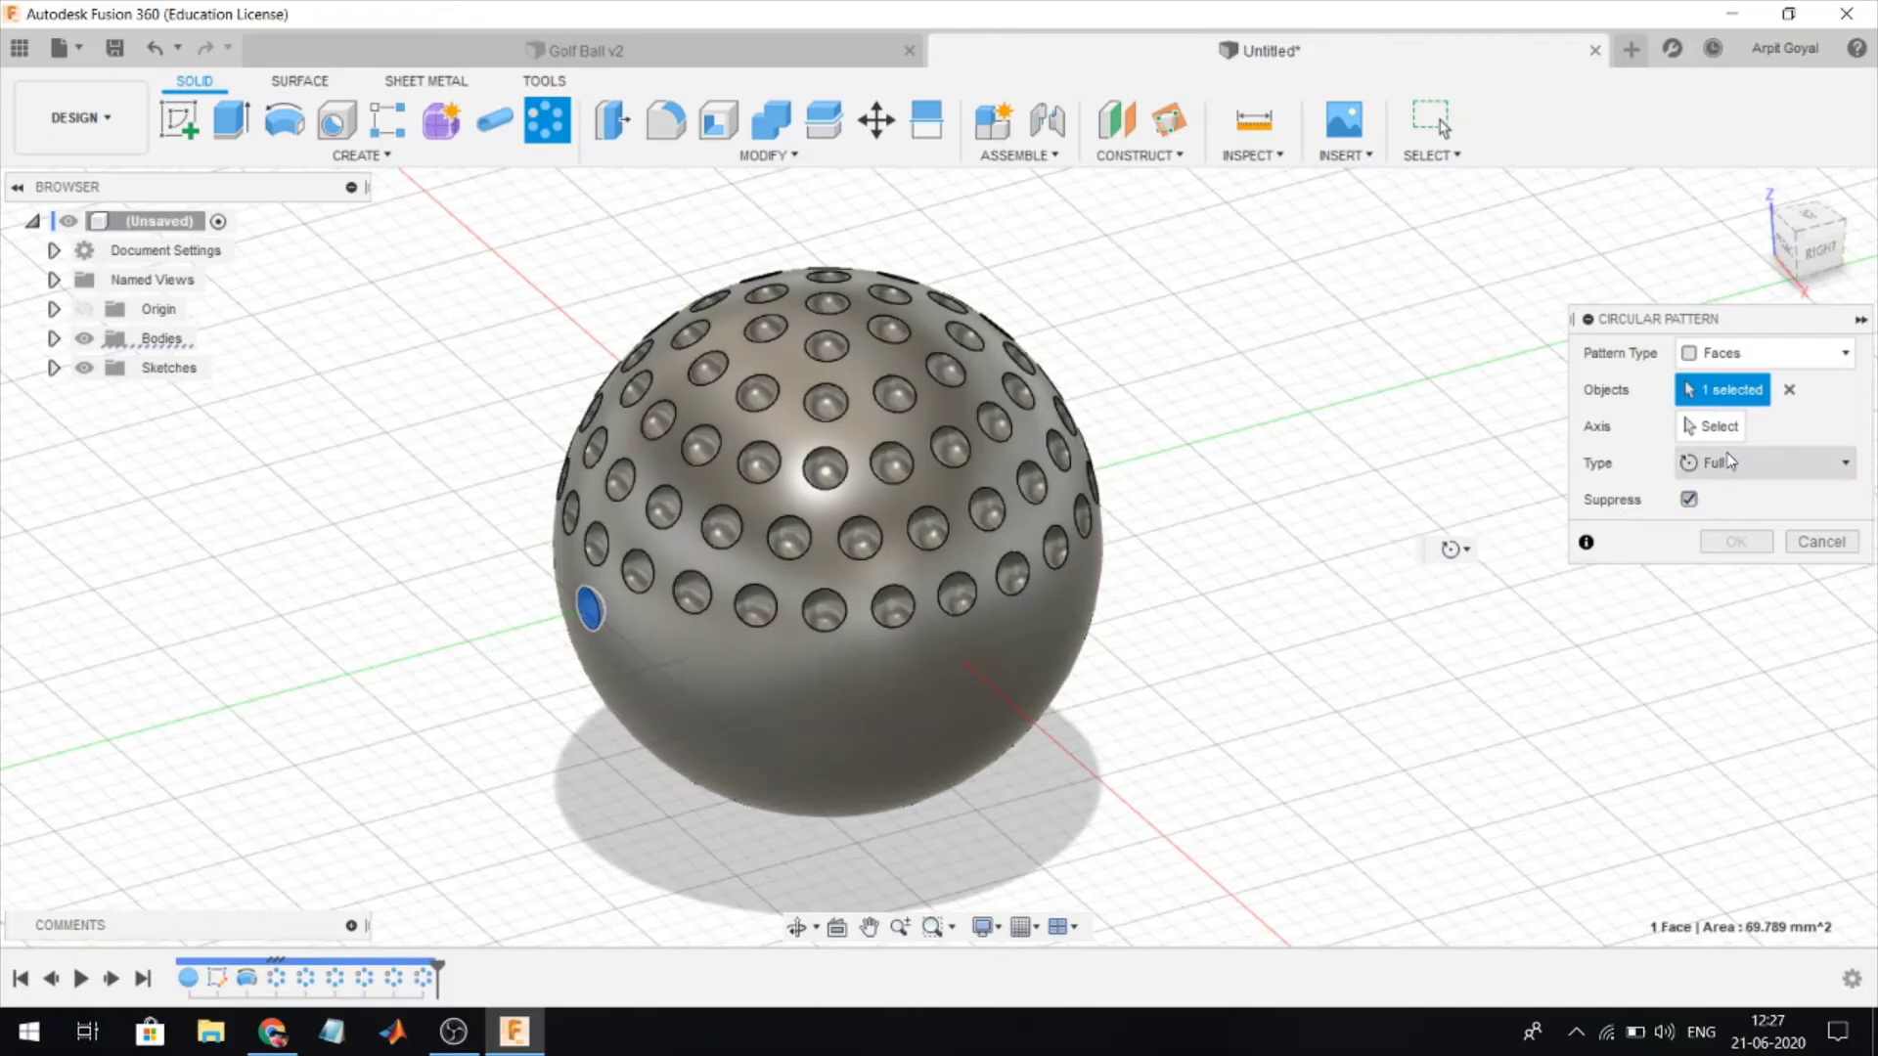
click(1712, 427)
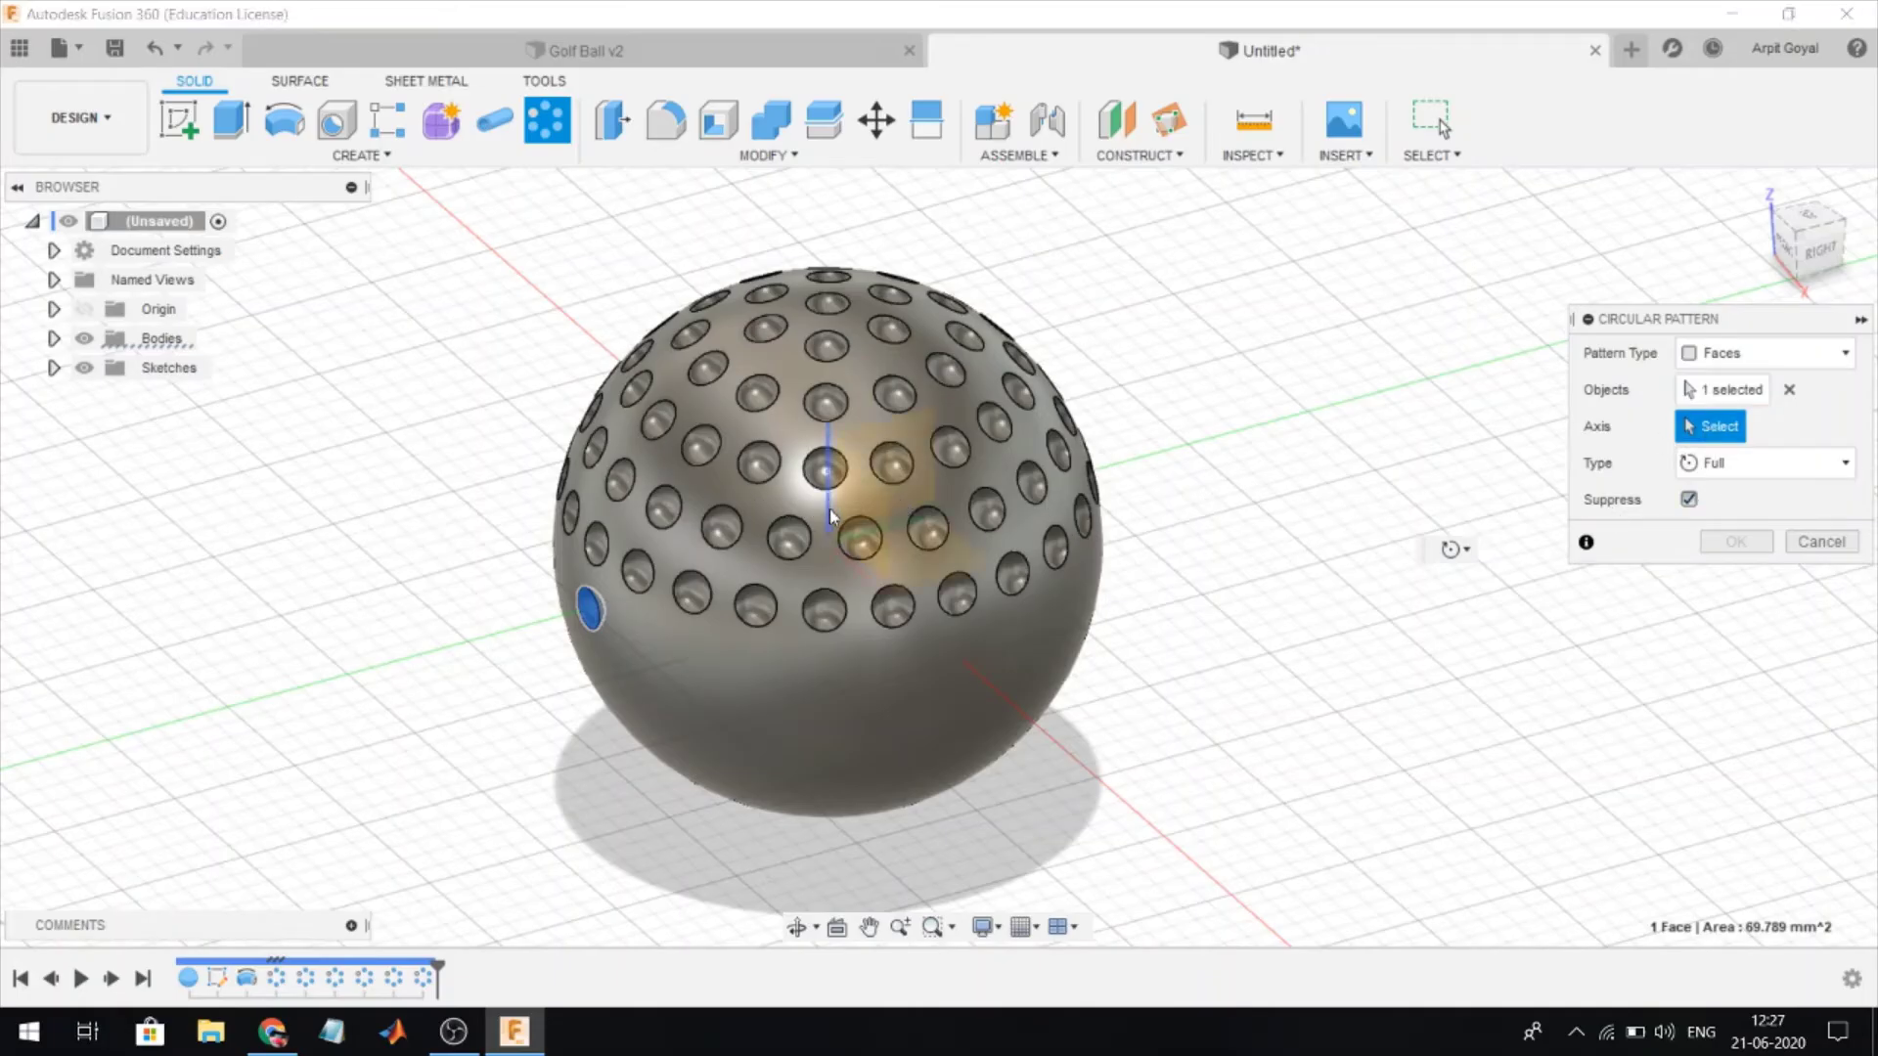
click(829, 508)
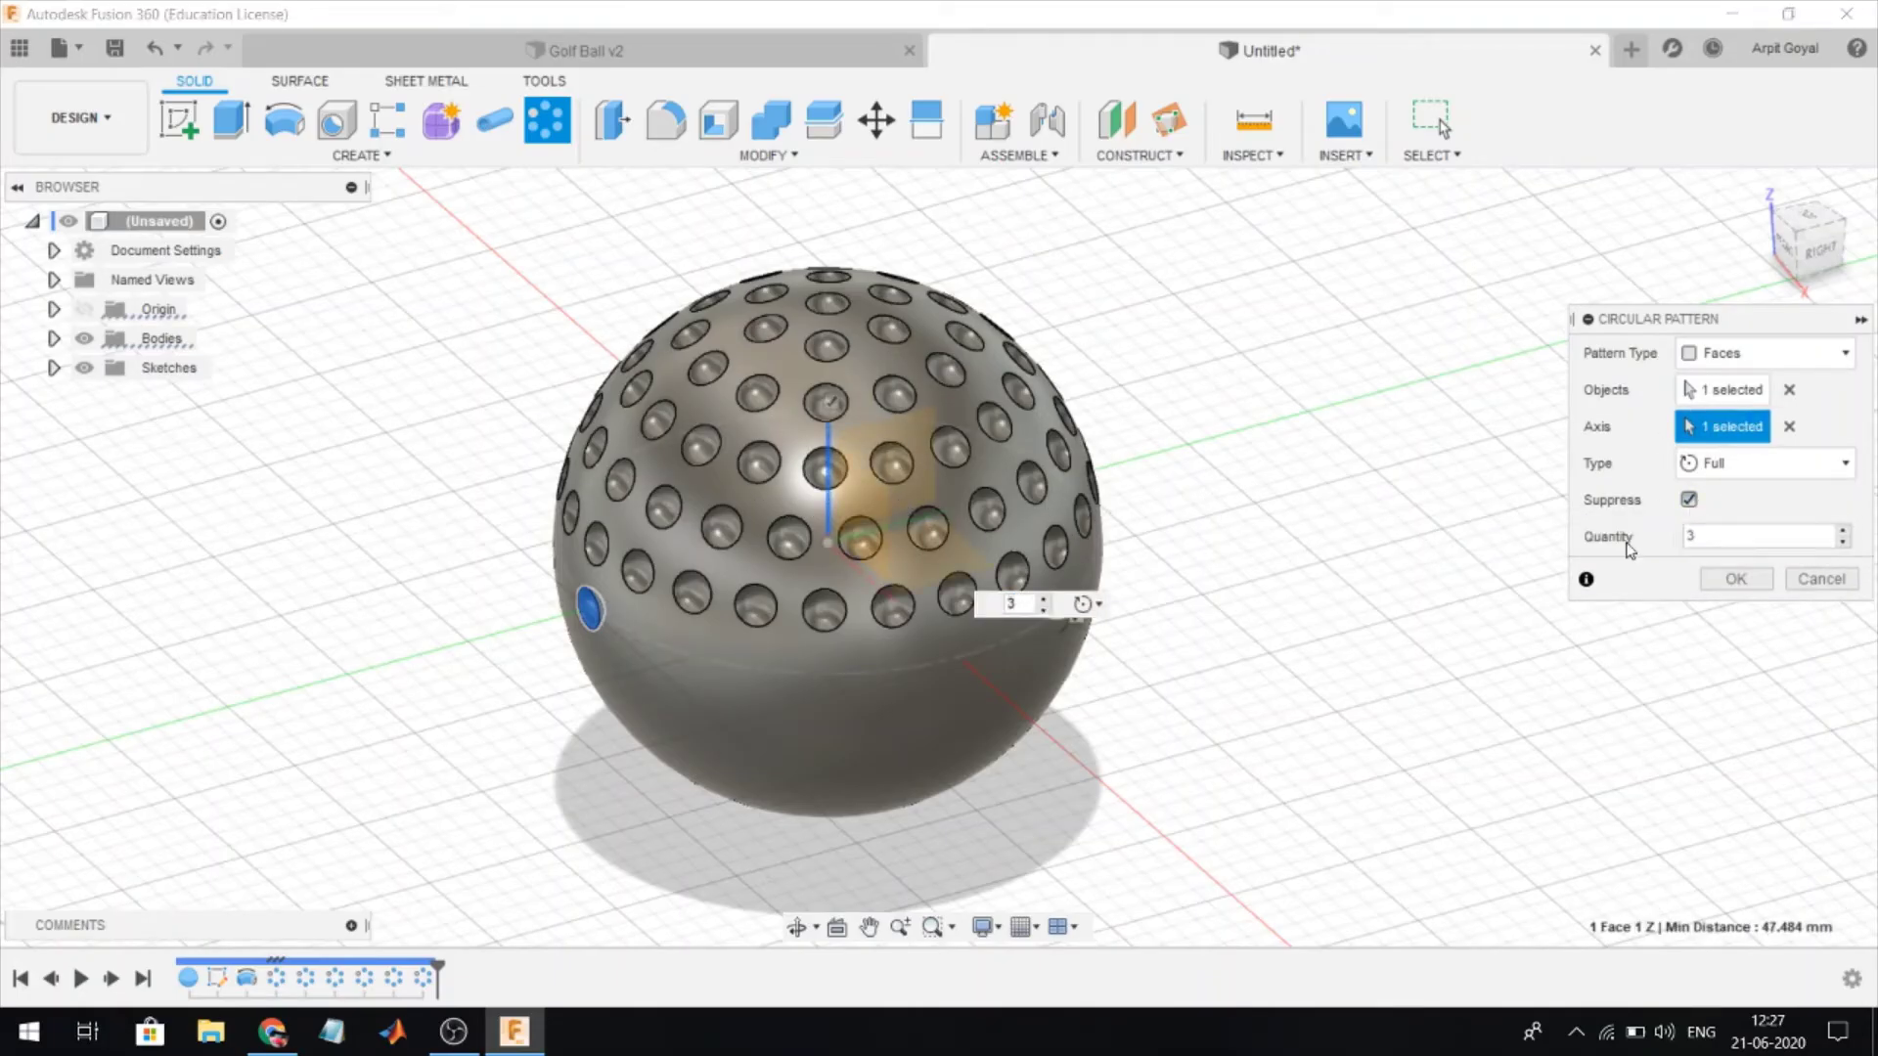
key(BackSpace)
text(27)
click(1737, 579)
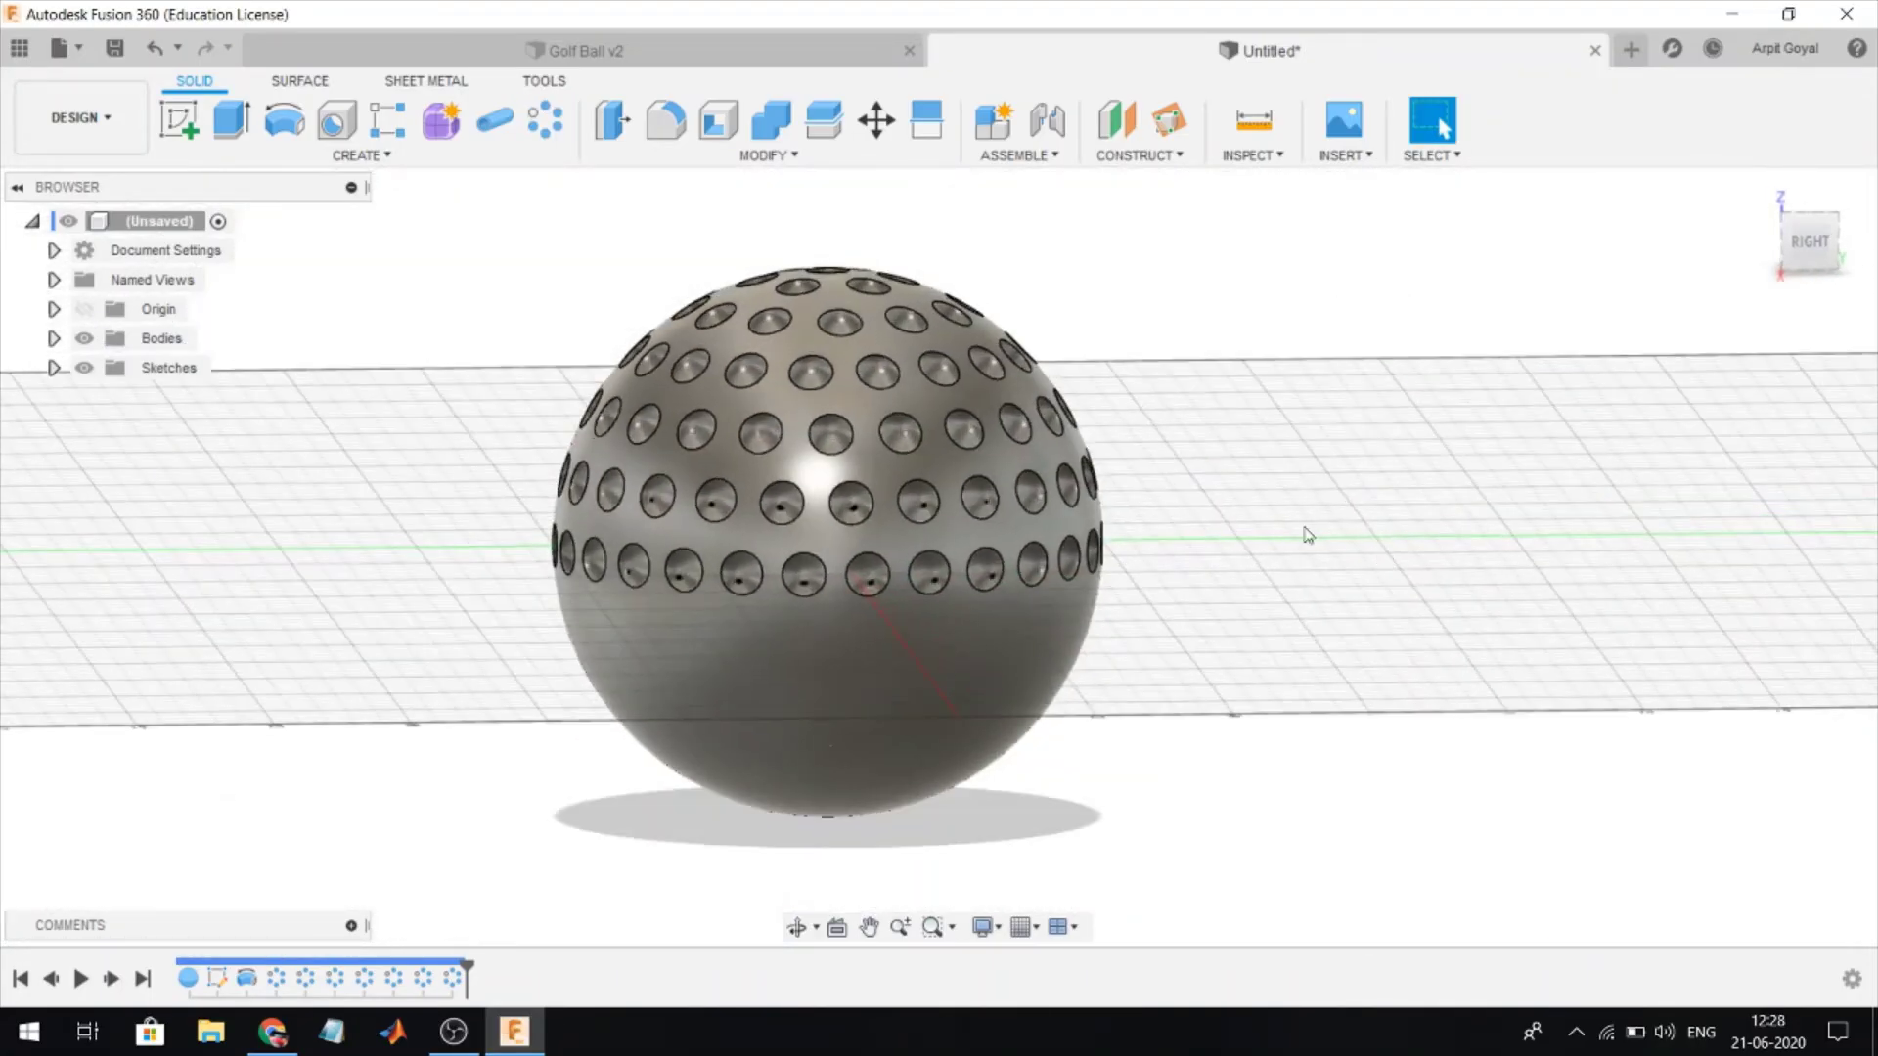
- Start a Faces-type mirror and select the dimple pattern features from the timeline
click(360, 155)
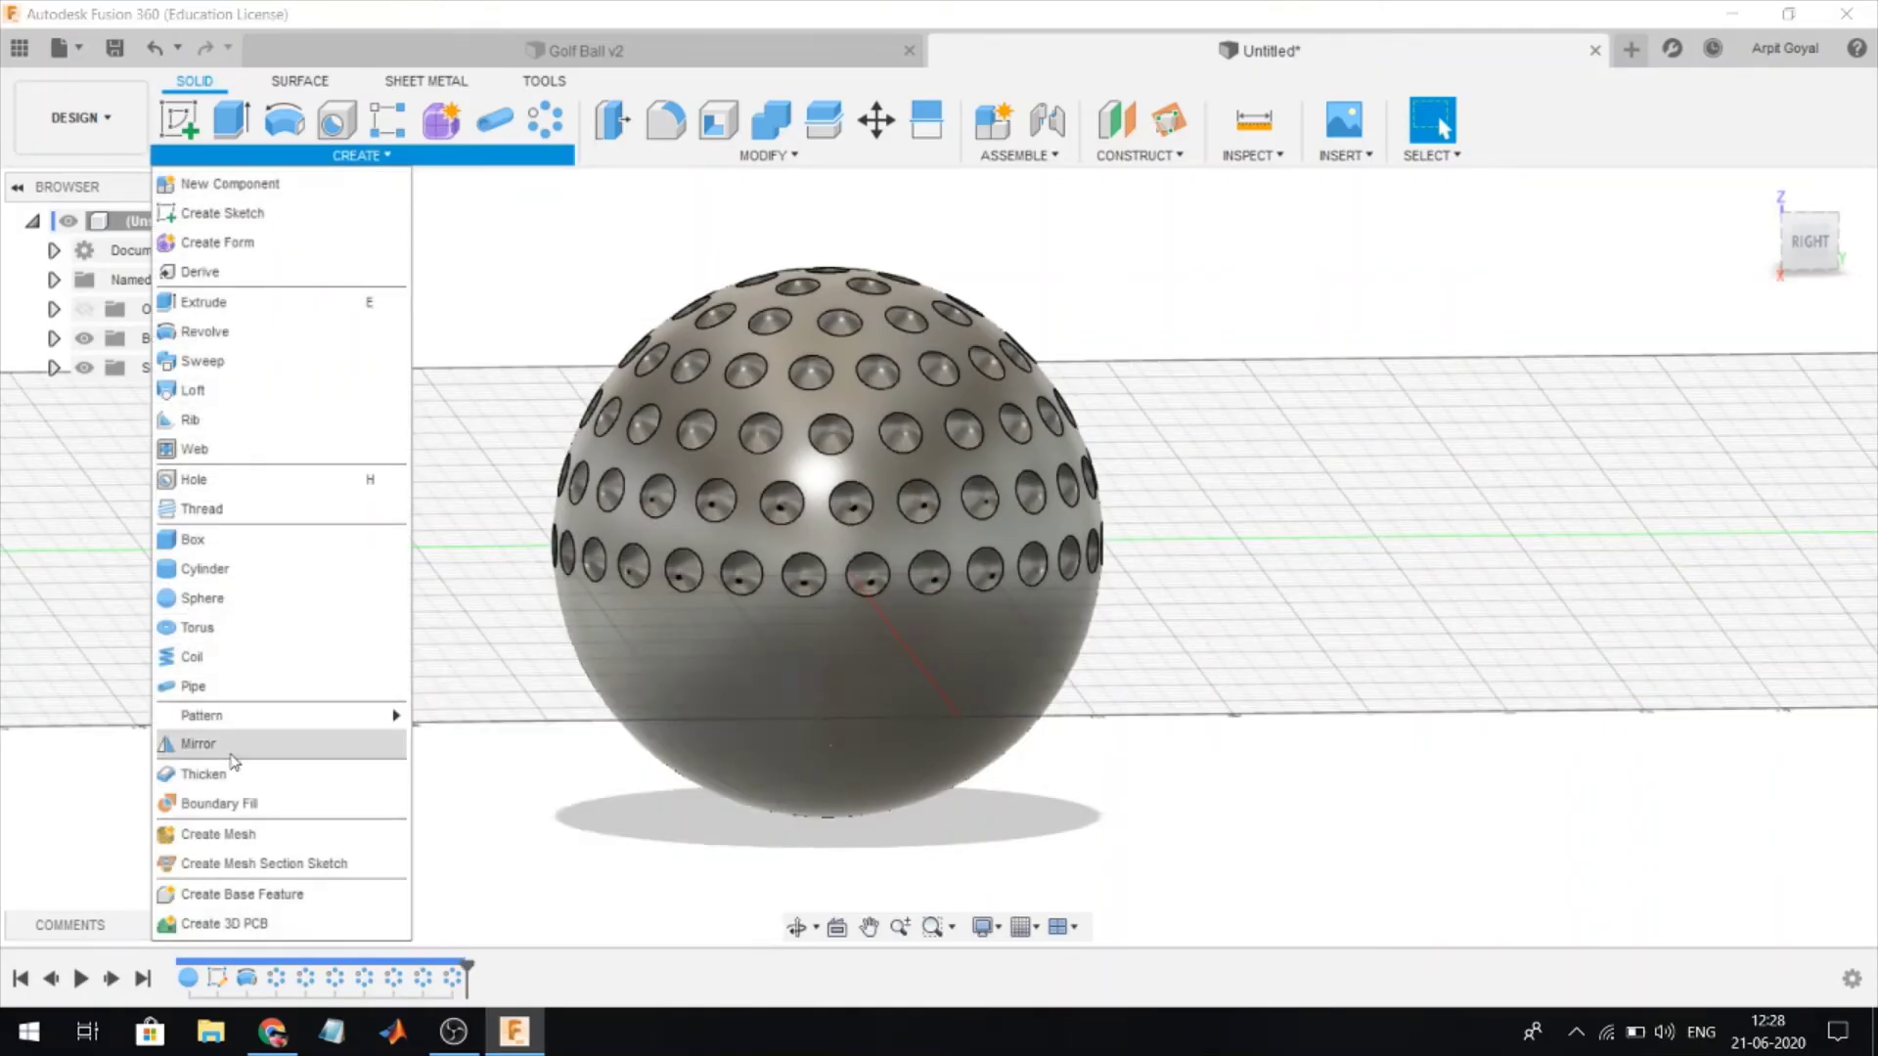
click(231, 745)
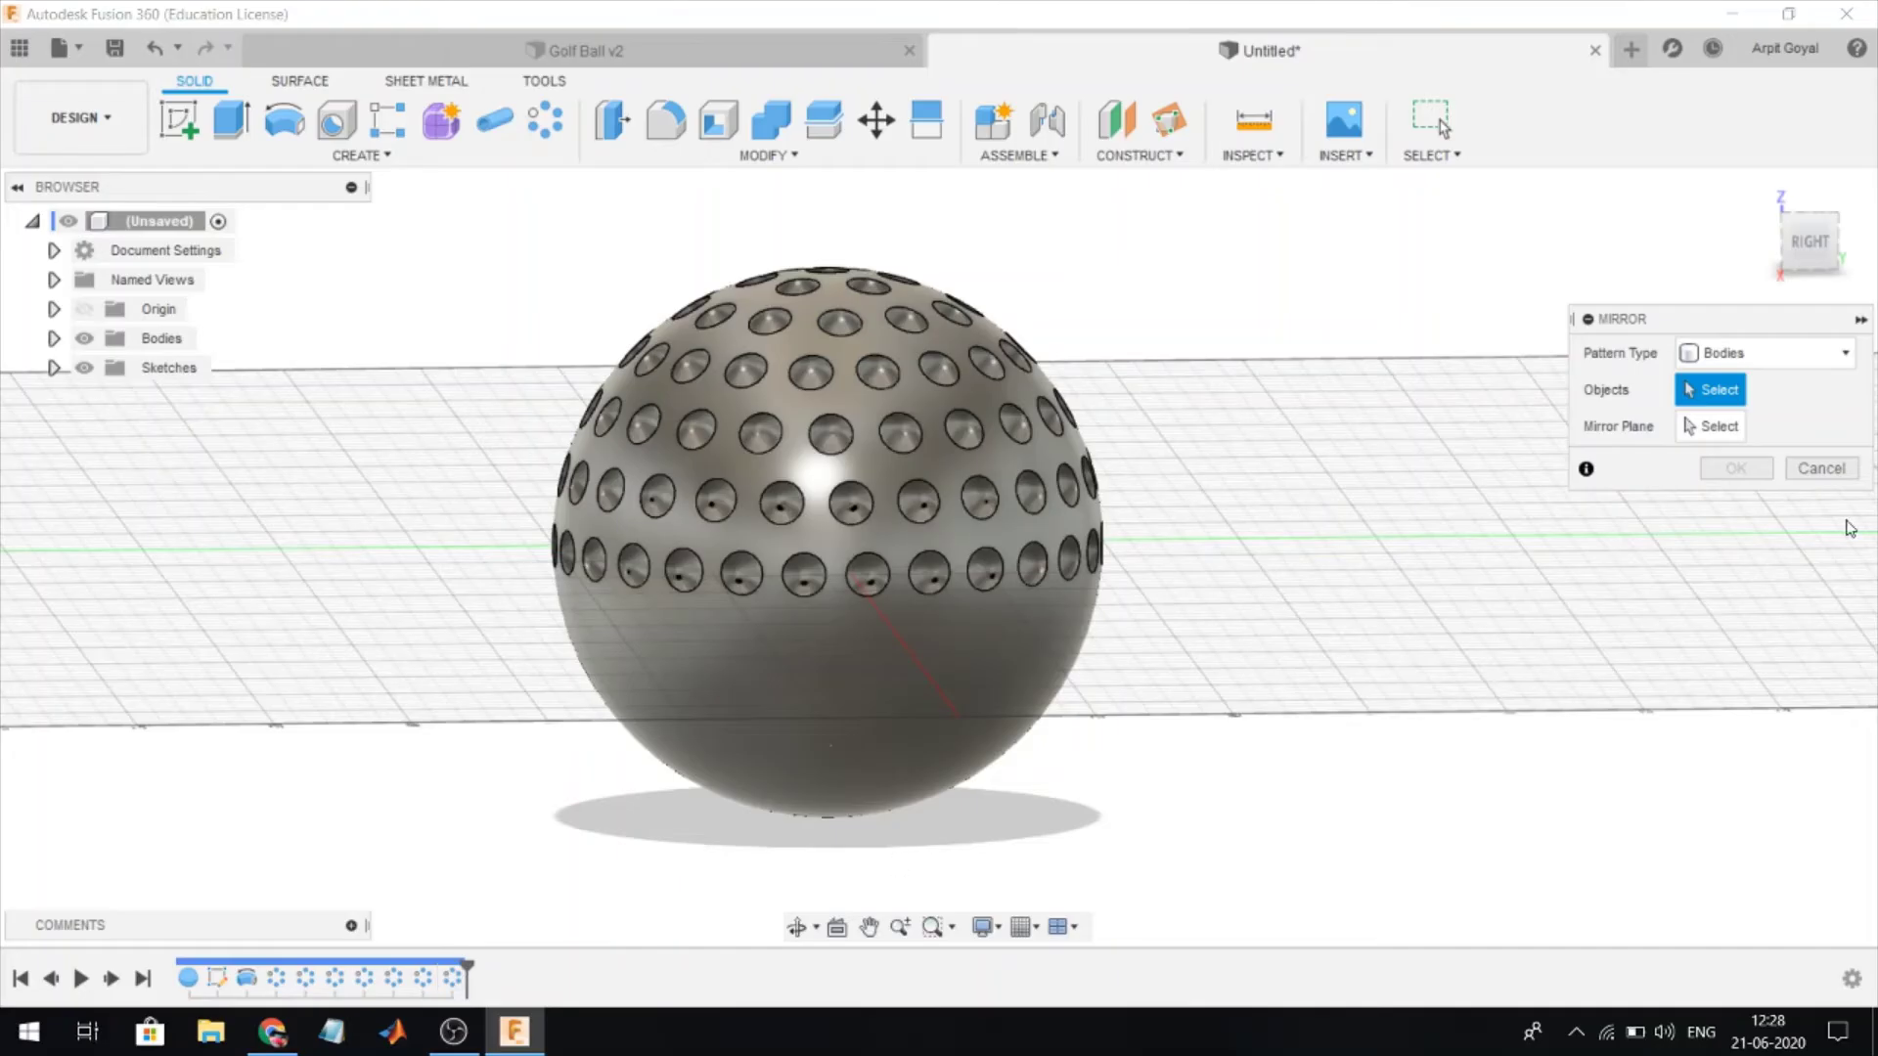
click(1808, 354)
click(1725, 388)
click(423, 979)
click(364, 979)
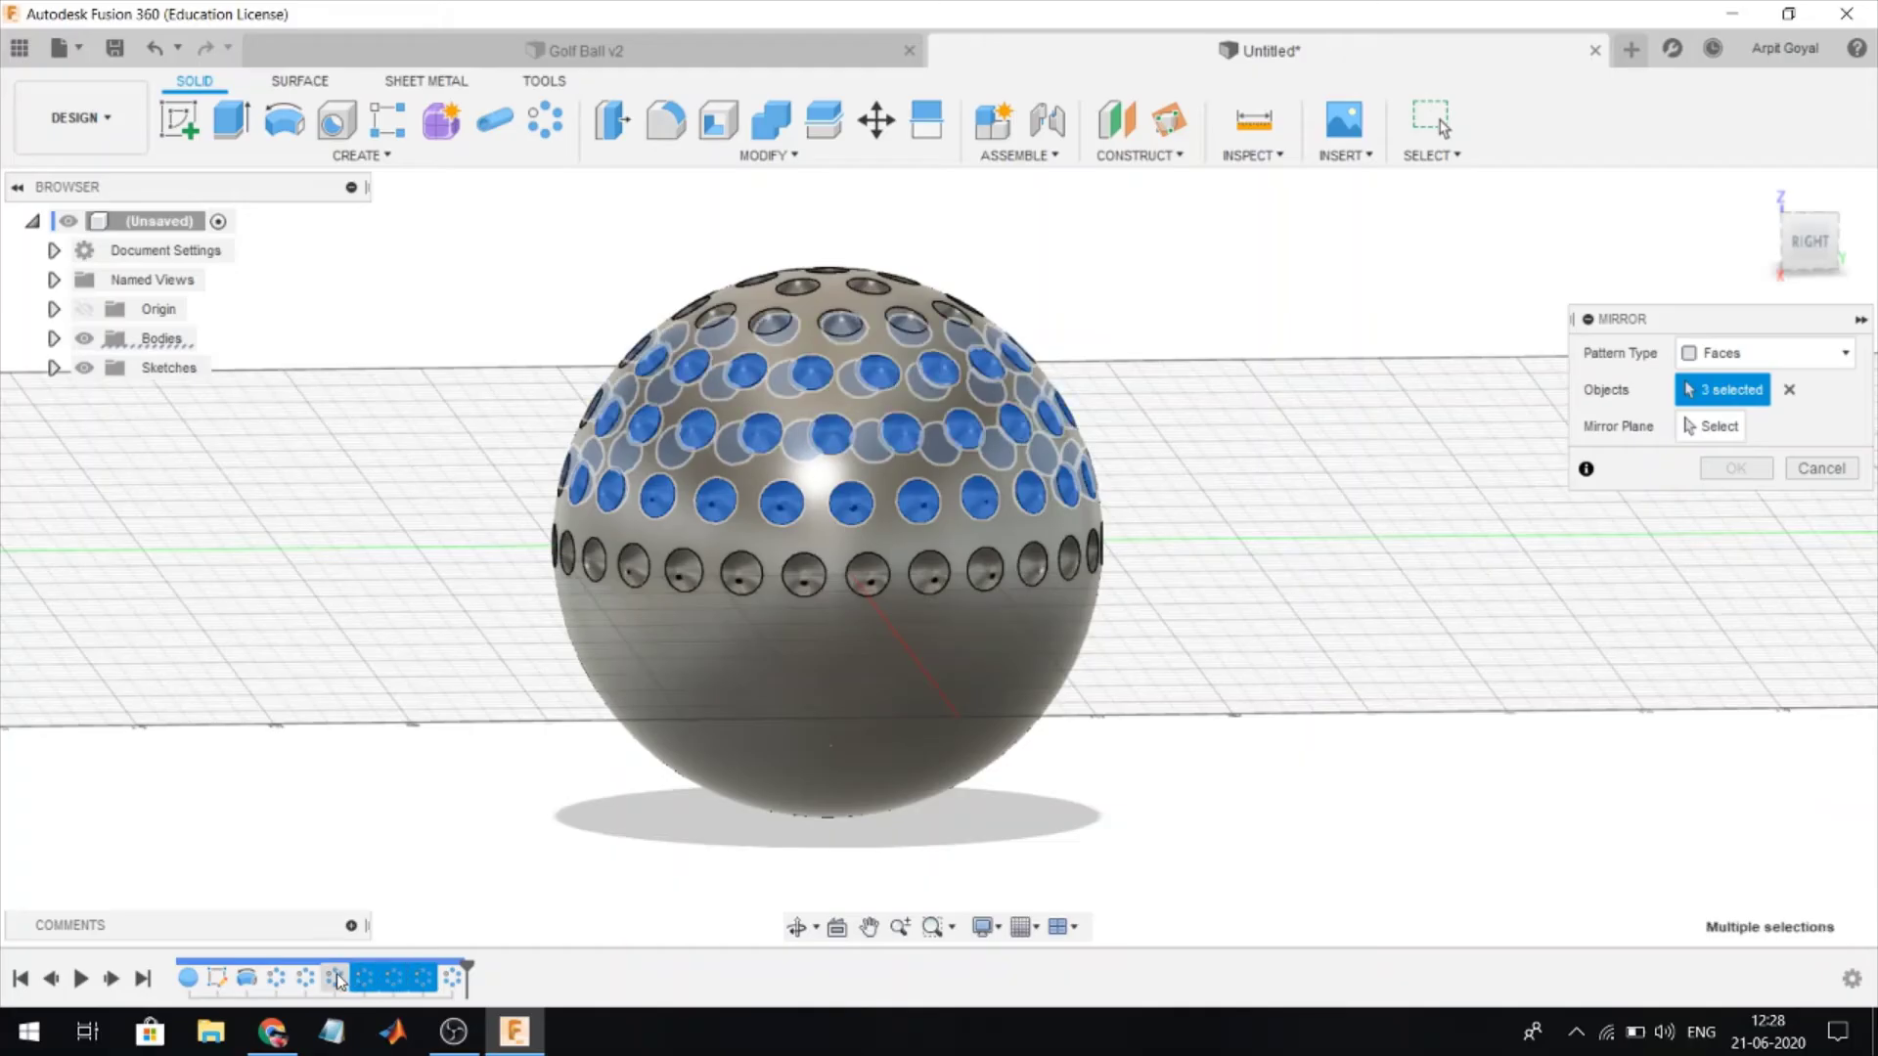
click(305, 979)
click(247, 979)
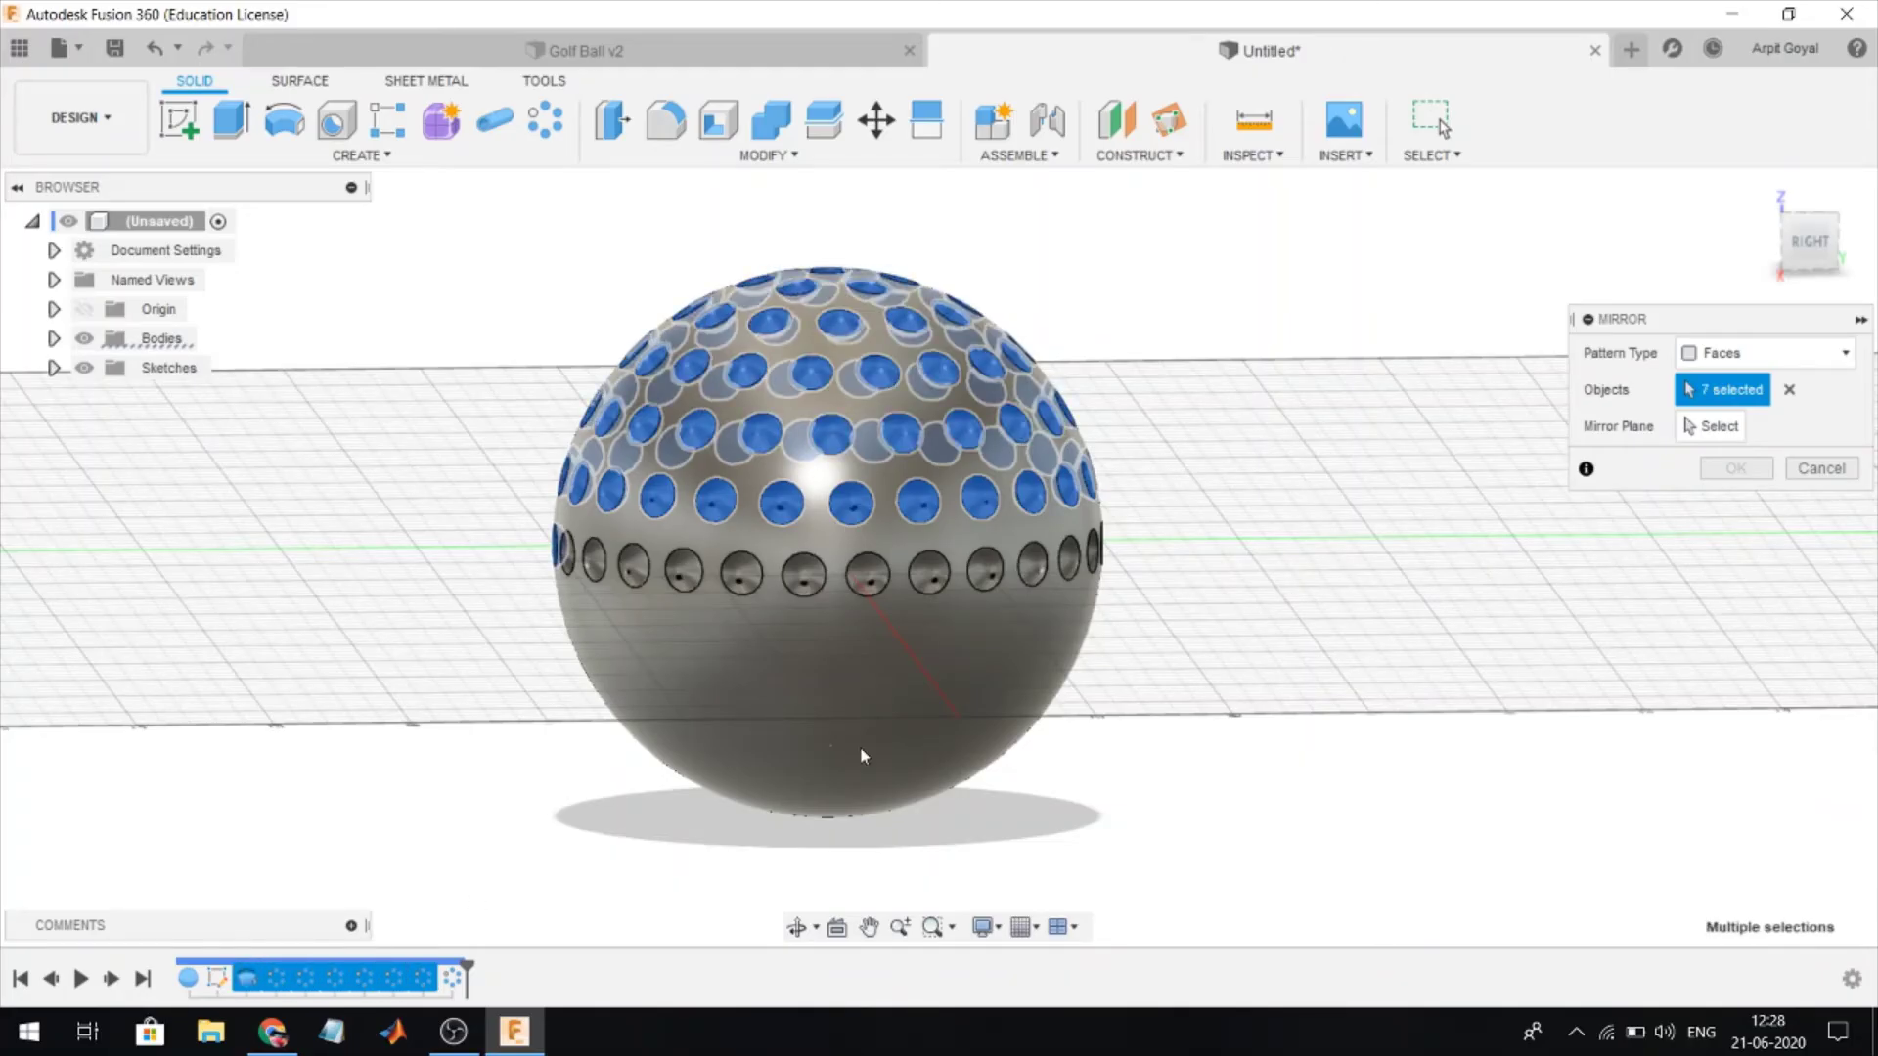
- Mirror the dimple patterns across the plane through the ball's middle
click(1708, 431)
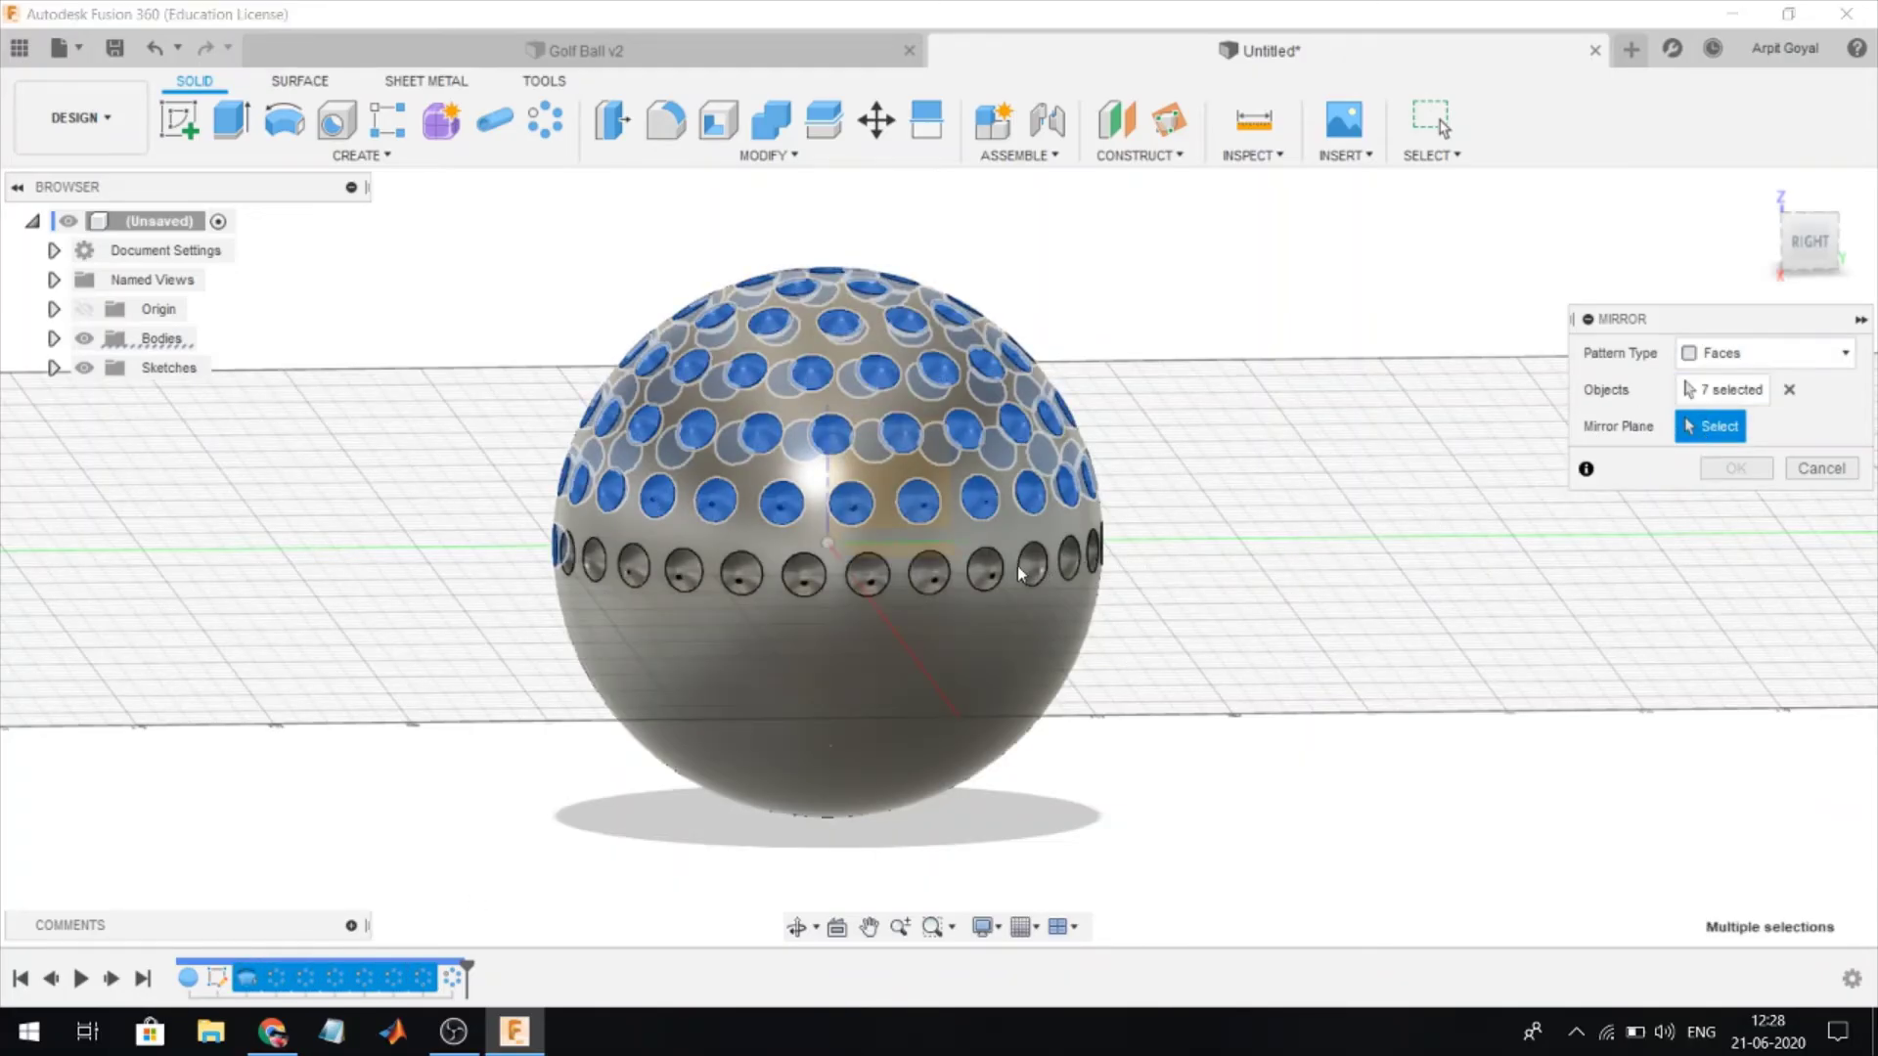
click(1237, 544)
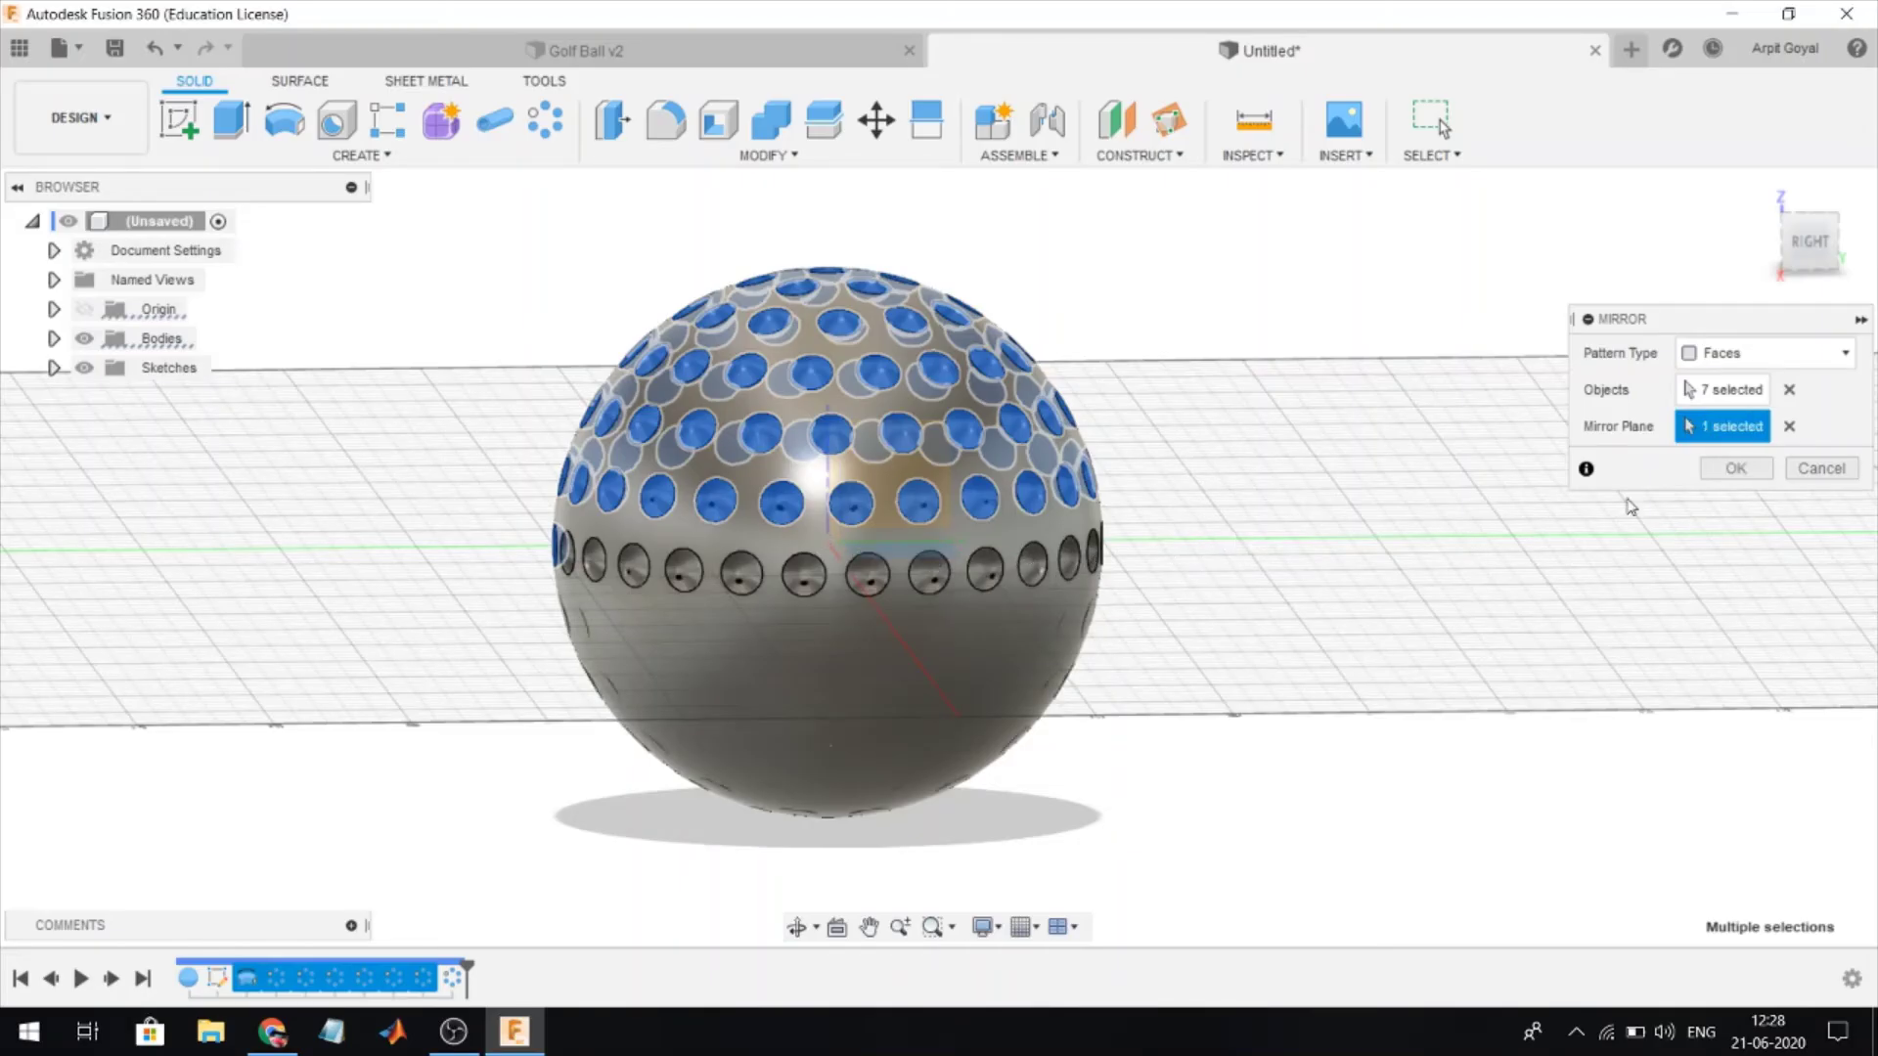
click(1736, 468)
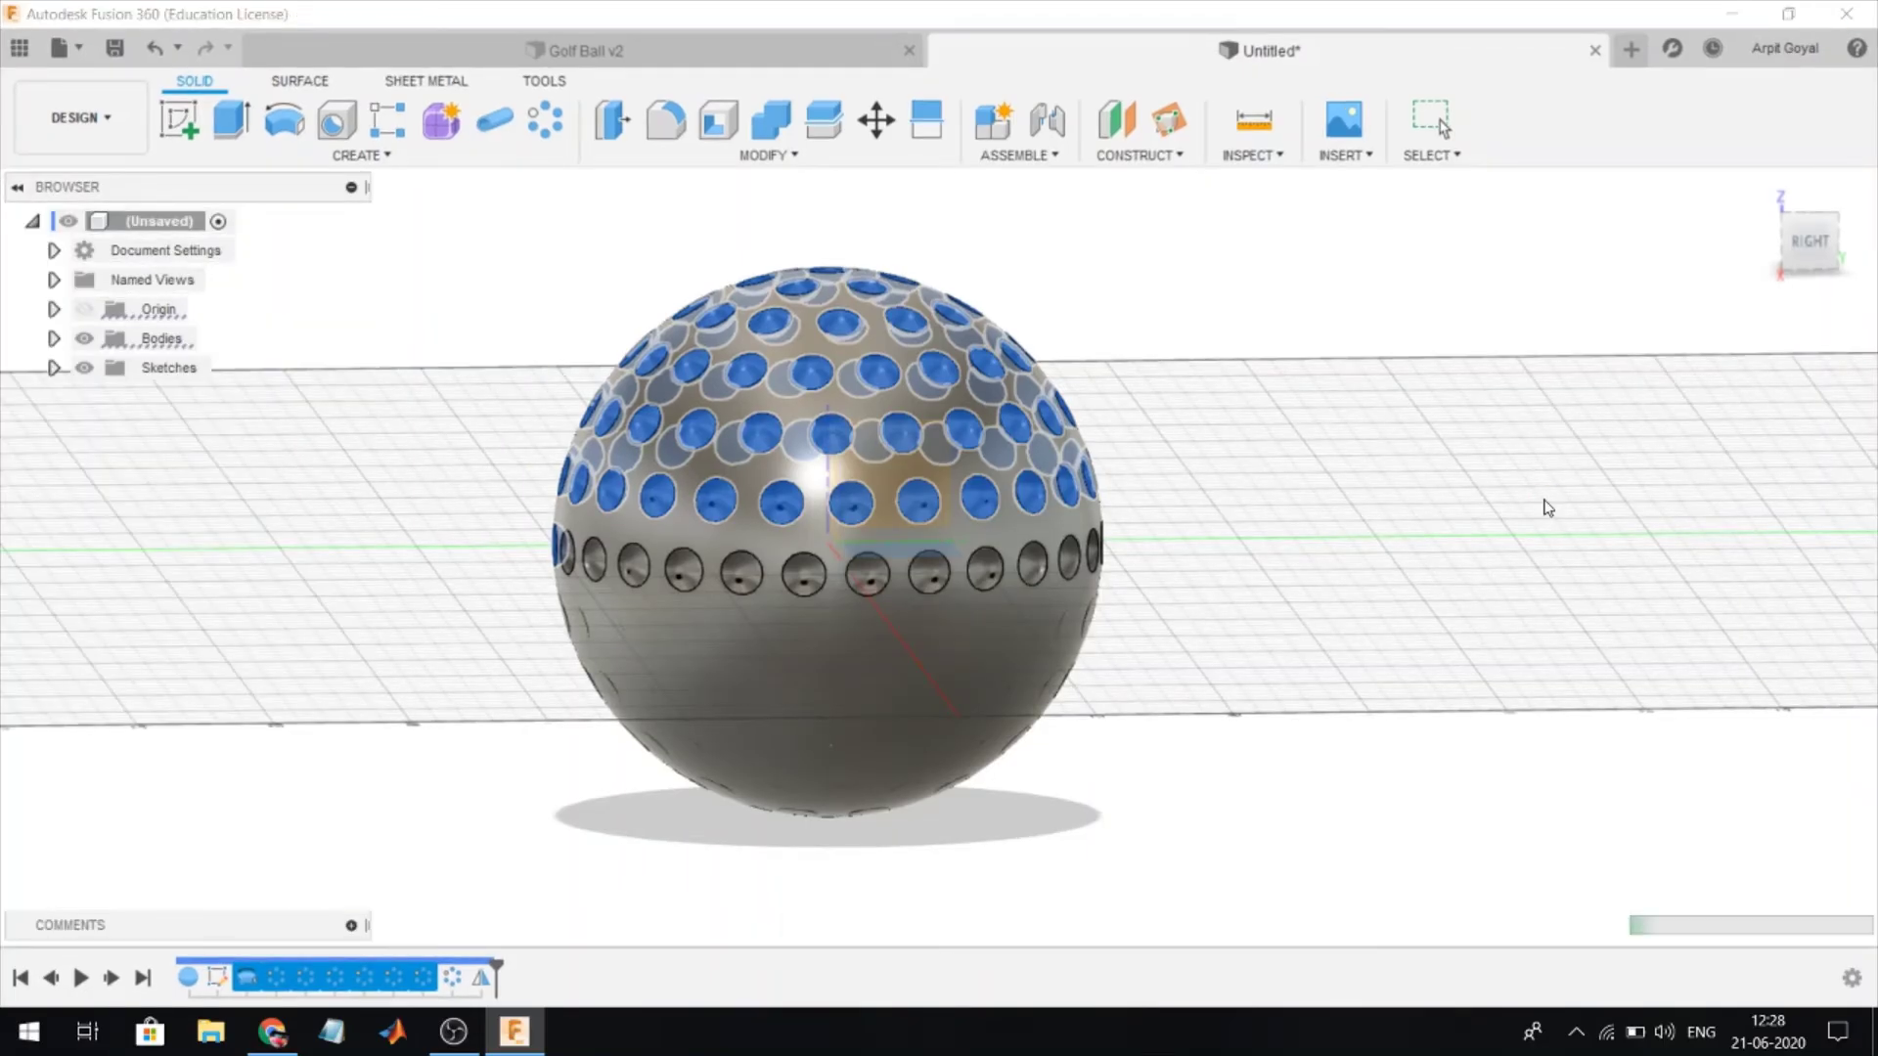
key(Escape)
mouse_move(1496, 596)
shift+middle_down()
mouse_move(1572, 607)
mouse_move(1301, 548)
shift+middle_up()
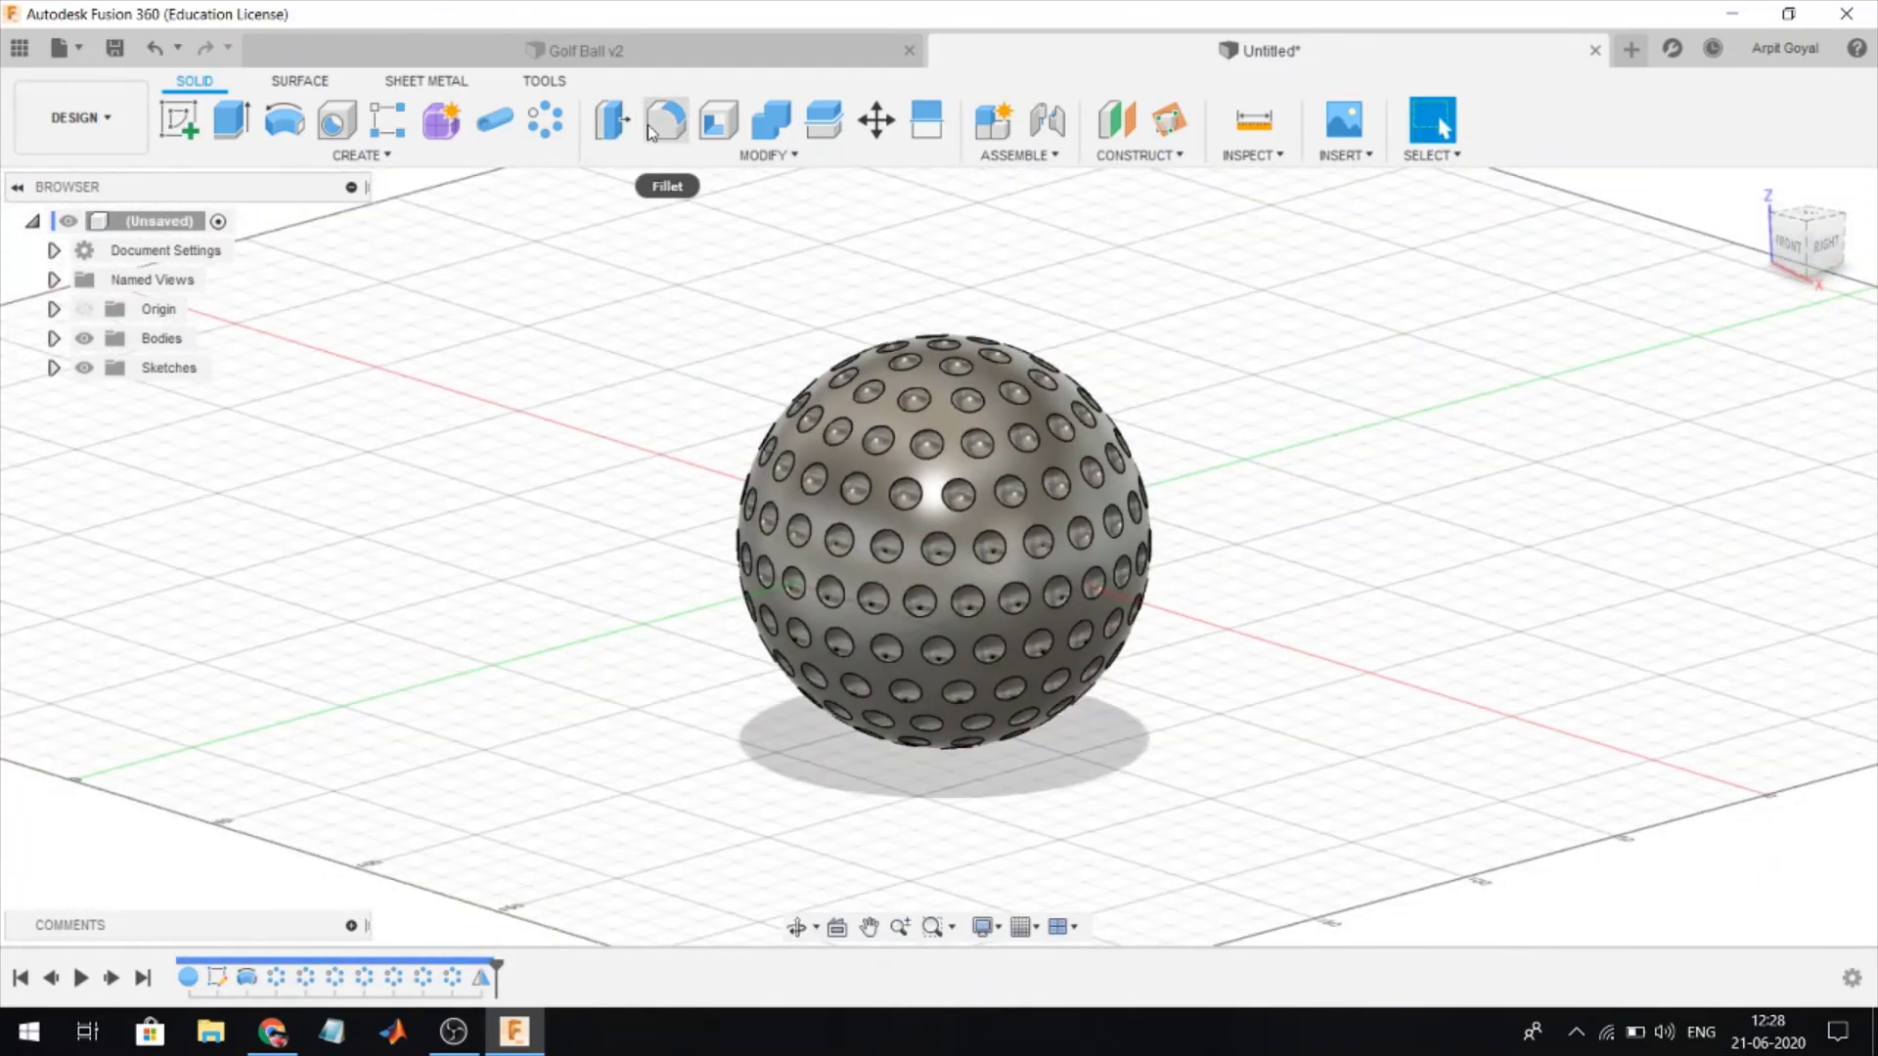
- Window-select the whole ball and fillet all dimple edges with a 0.2 mm radius
click(652, 132)
mouse_move(1294, 235)
mouse_down()
mouse_move(929, 722)
mouse_move(714, 853)
mouse_up()
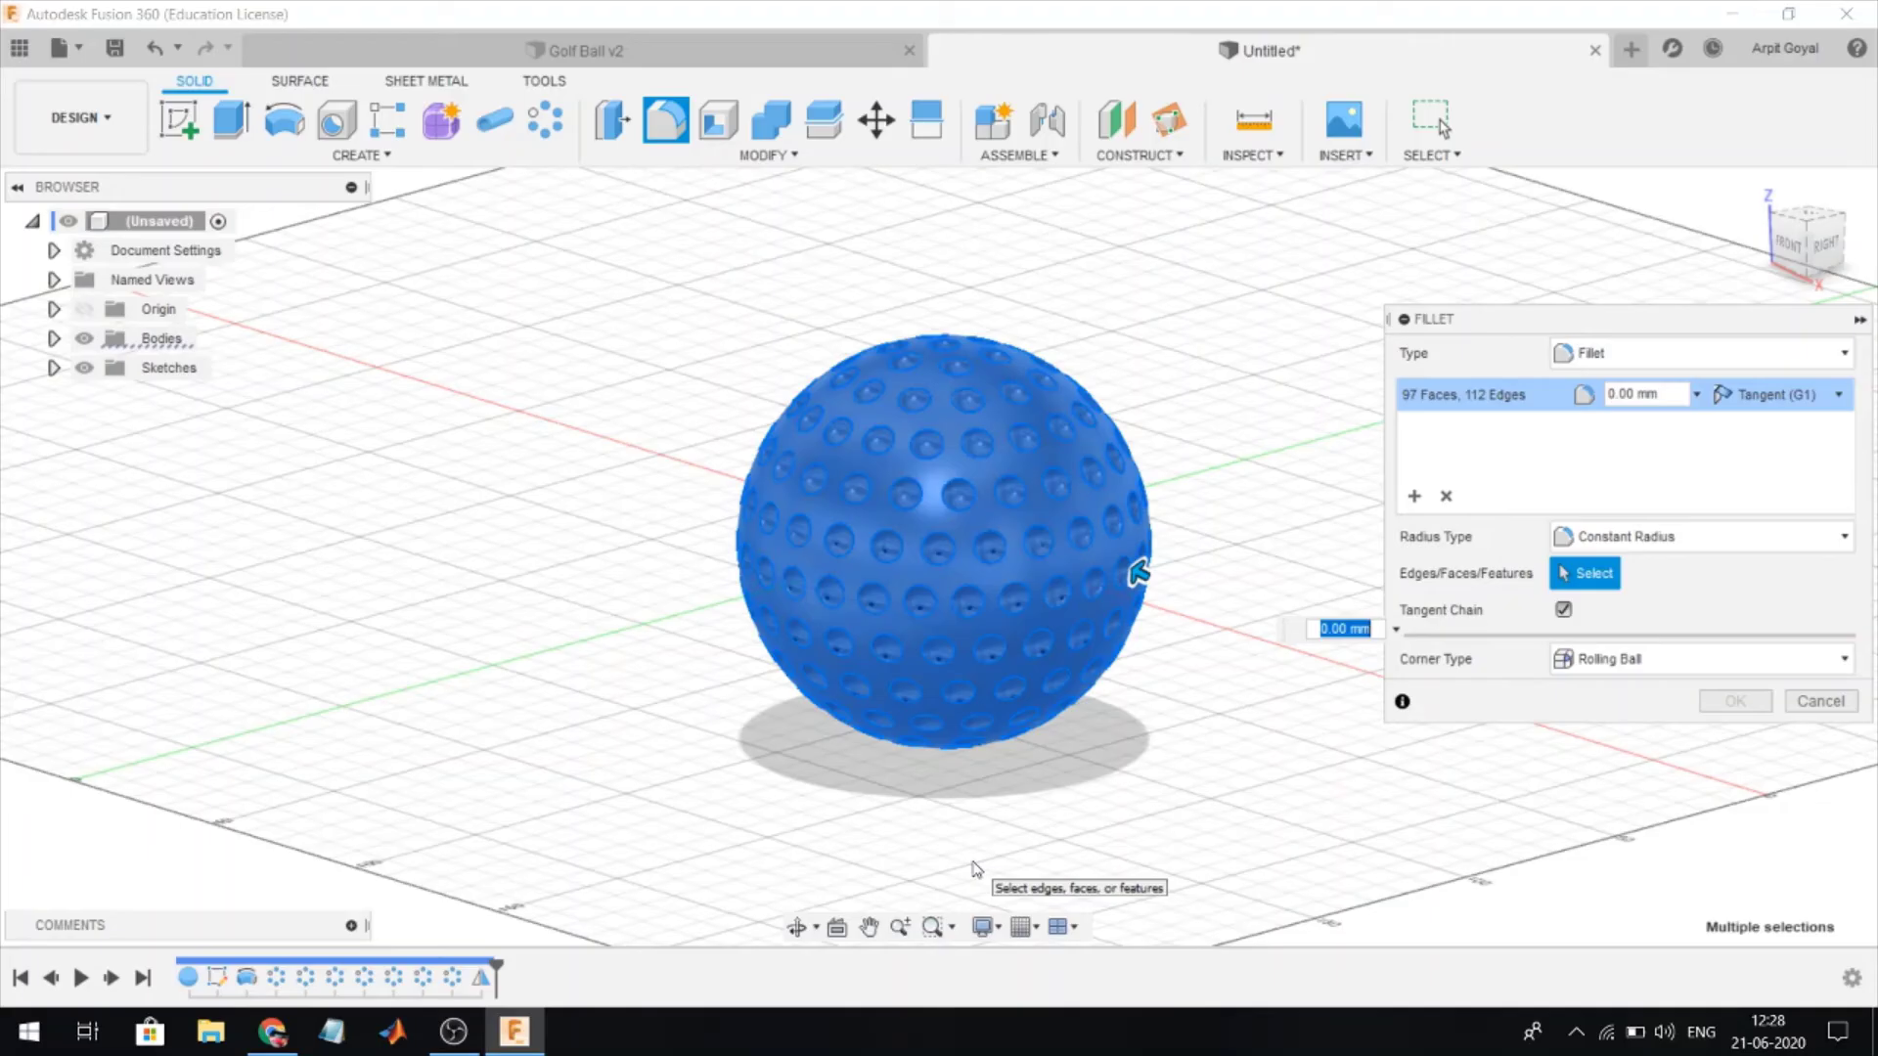
key(BackSpace)
text(.1)
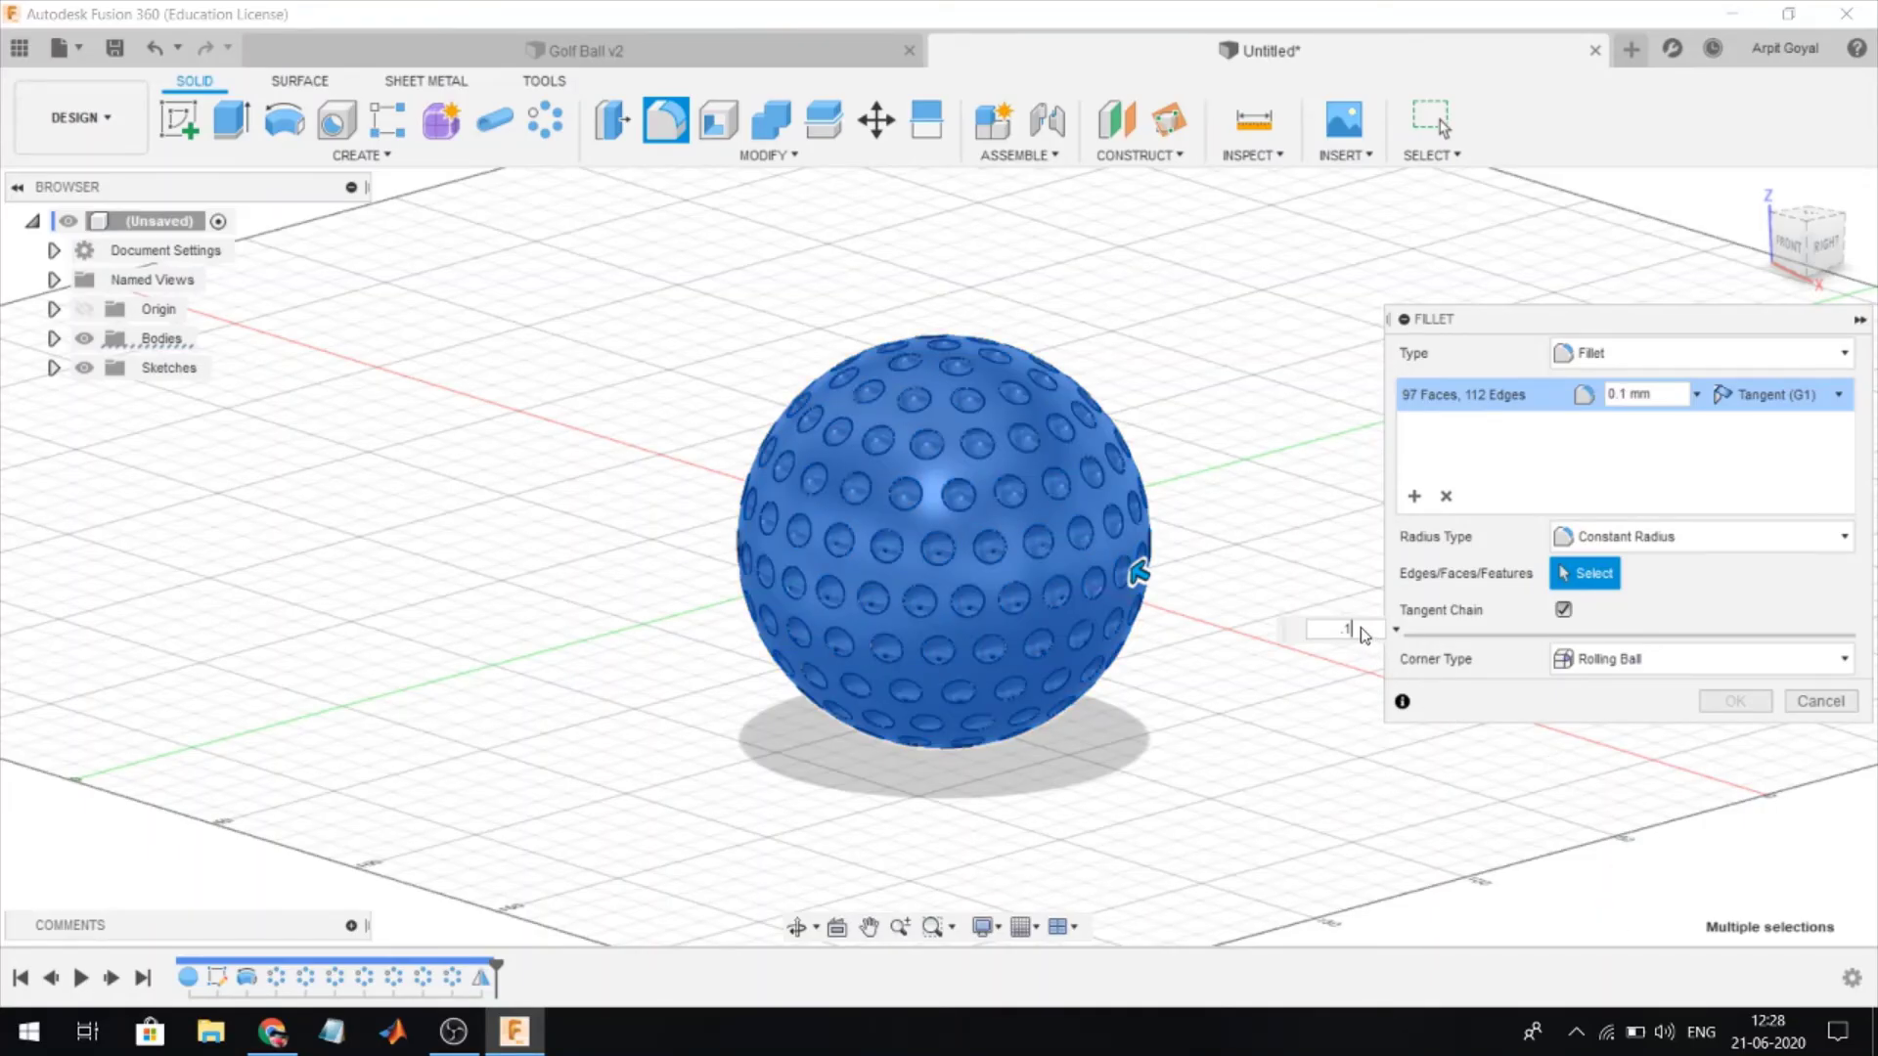
key(BackSpace)
text(2)
click(1746, 704)
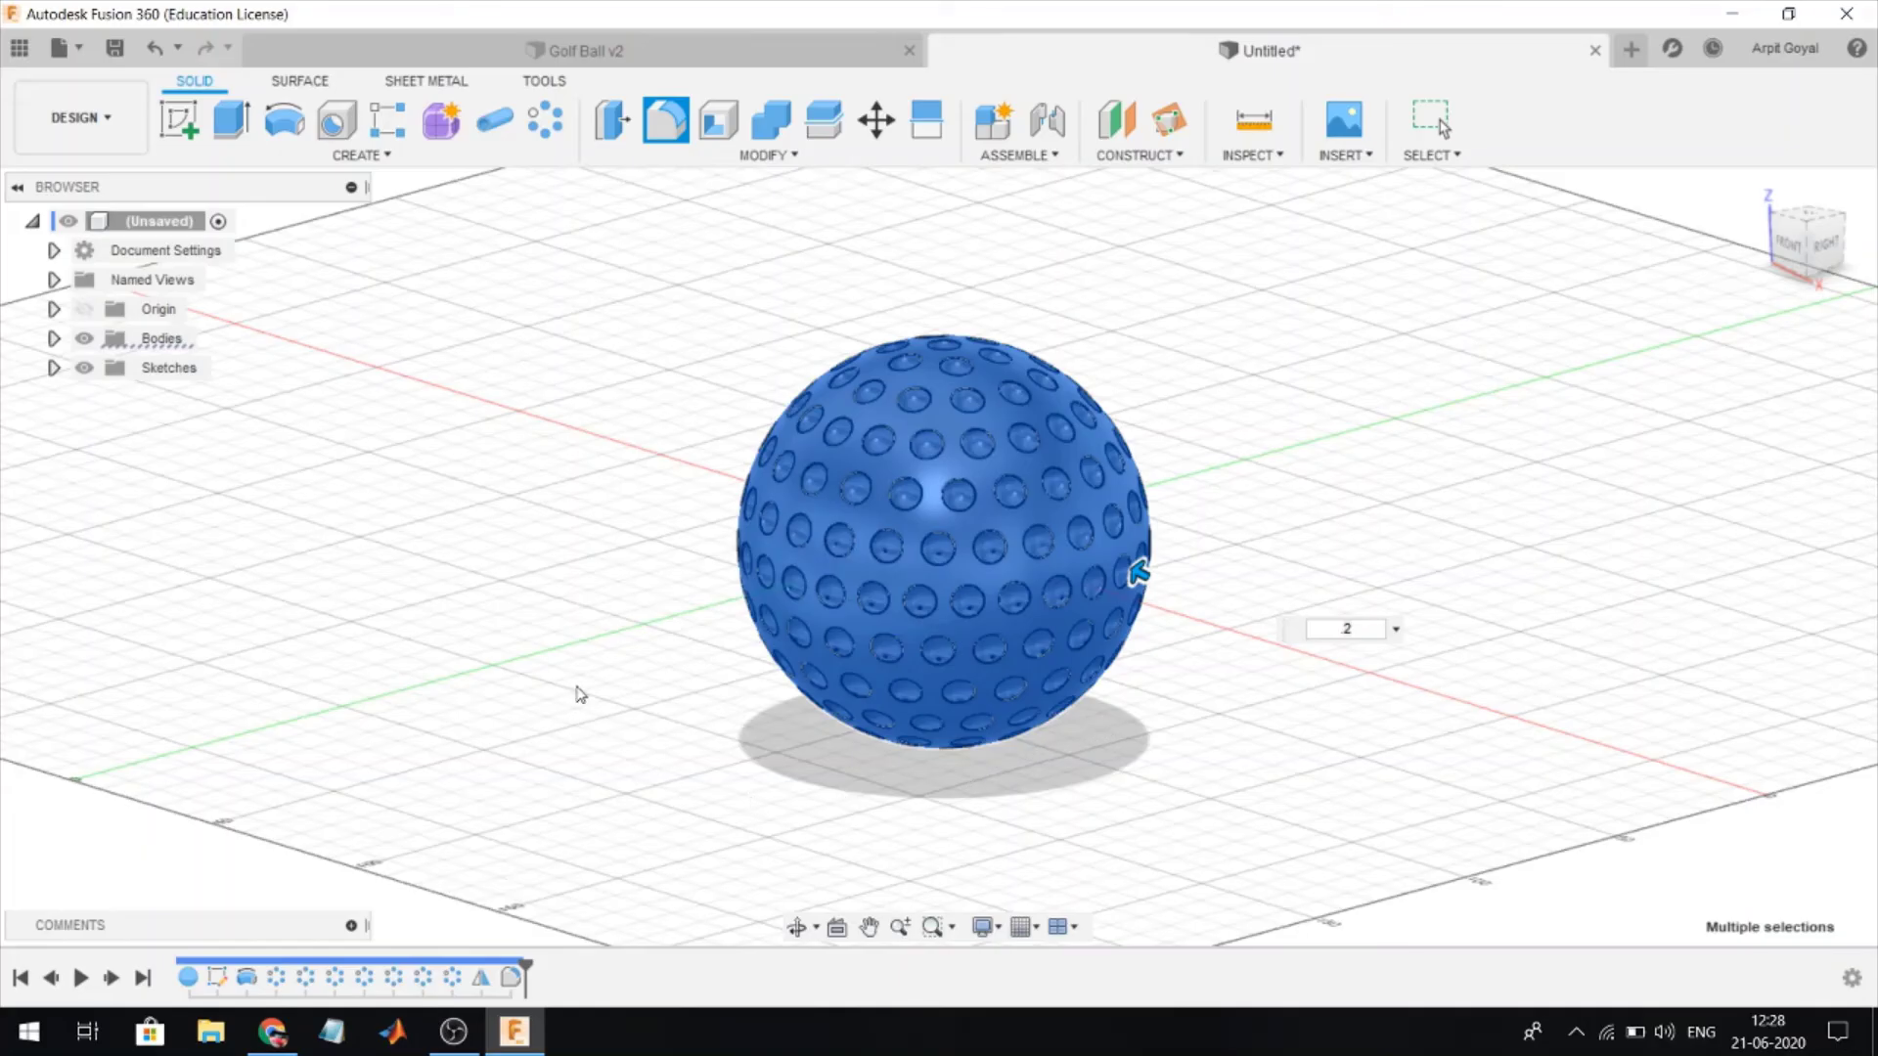
key(Escape)
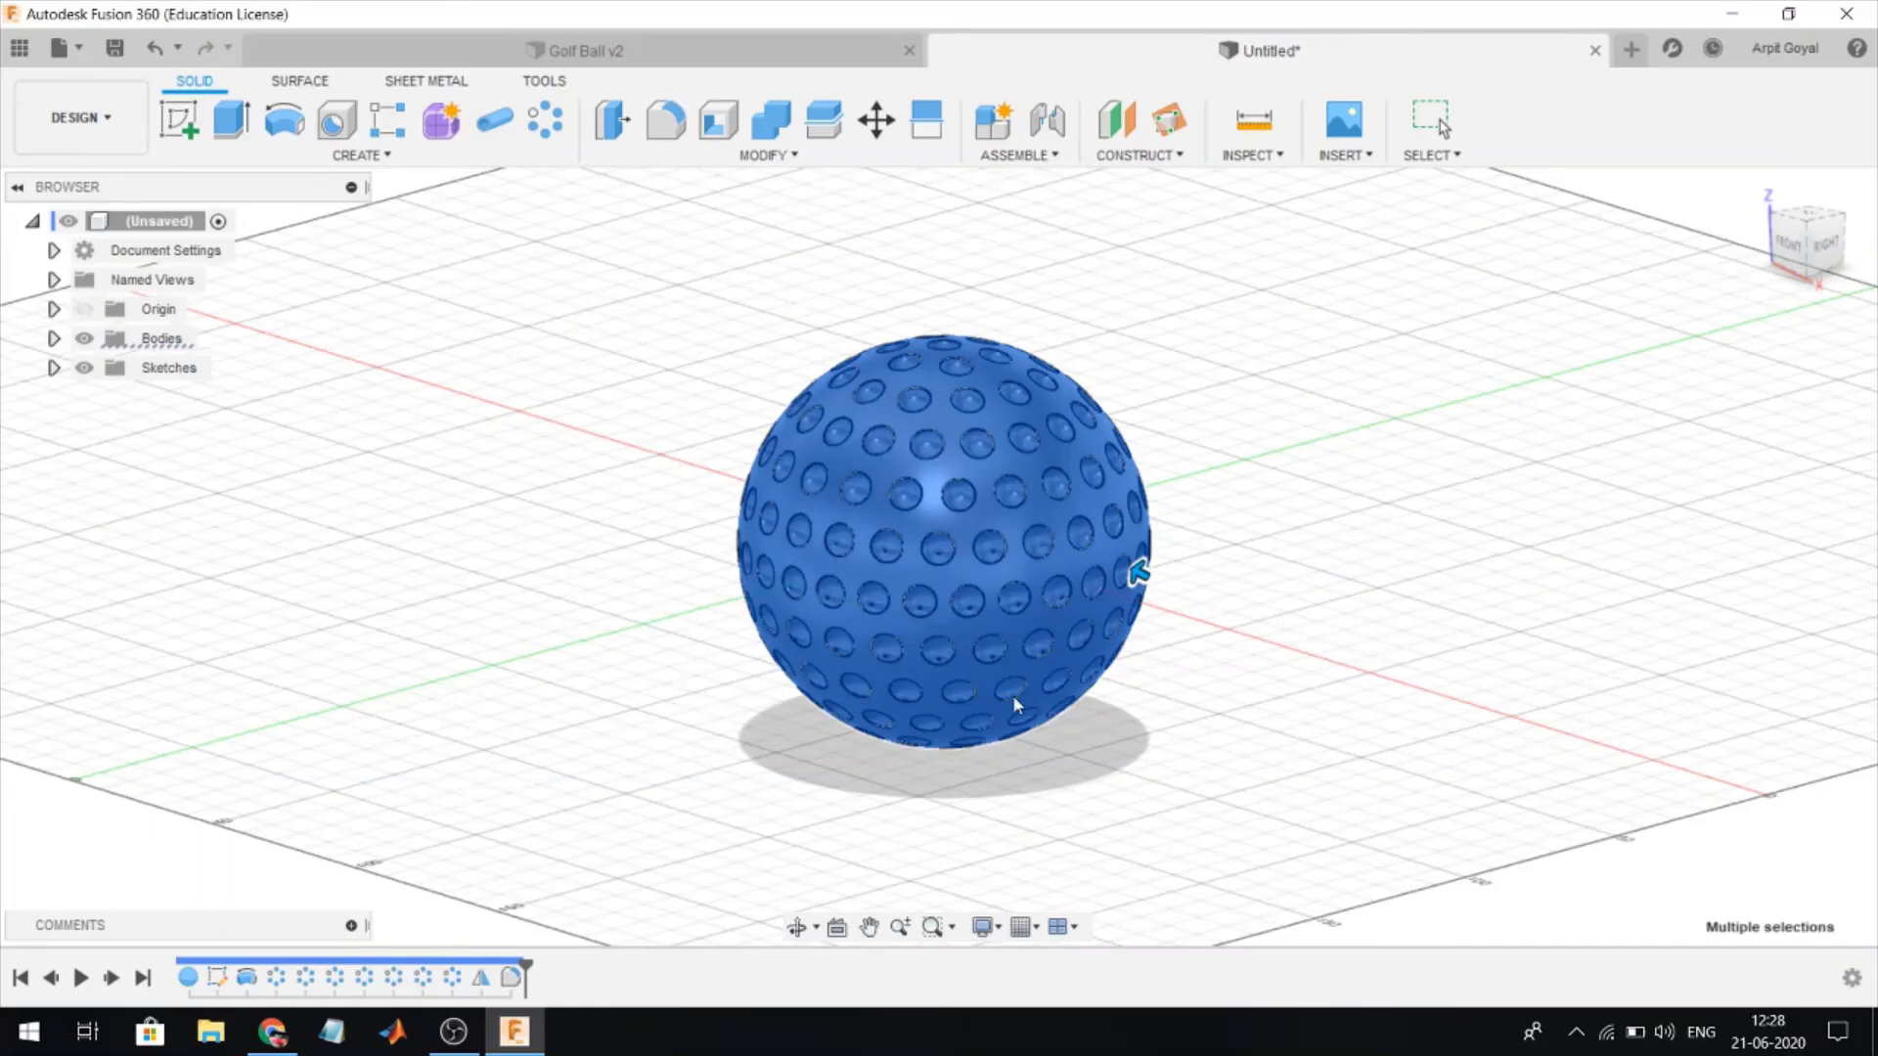
key(Escape)
mouse_move(1191, 768)
shift+middle_down()
mouse_move(1224, 717)
mouse_move(1187, 776)
shift+middle_up()
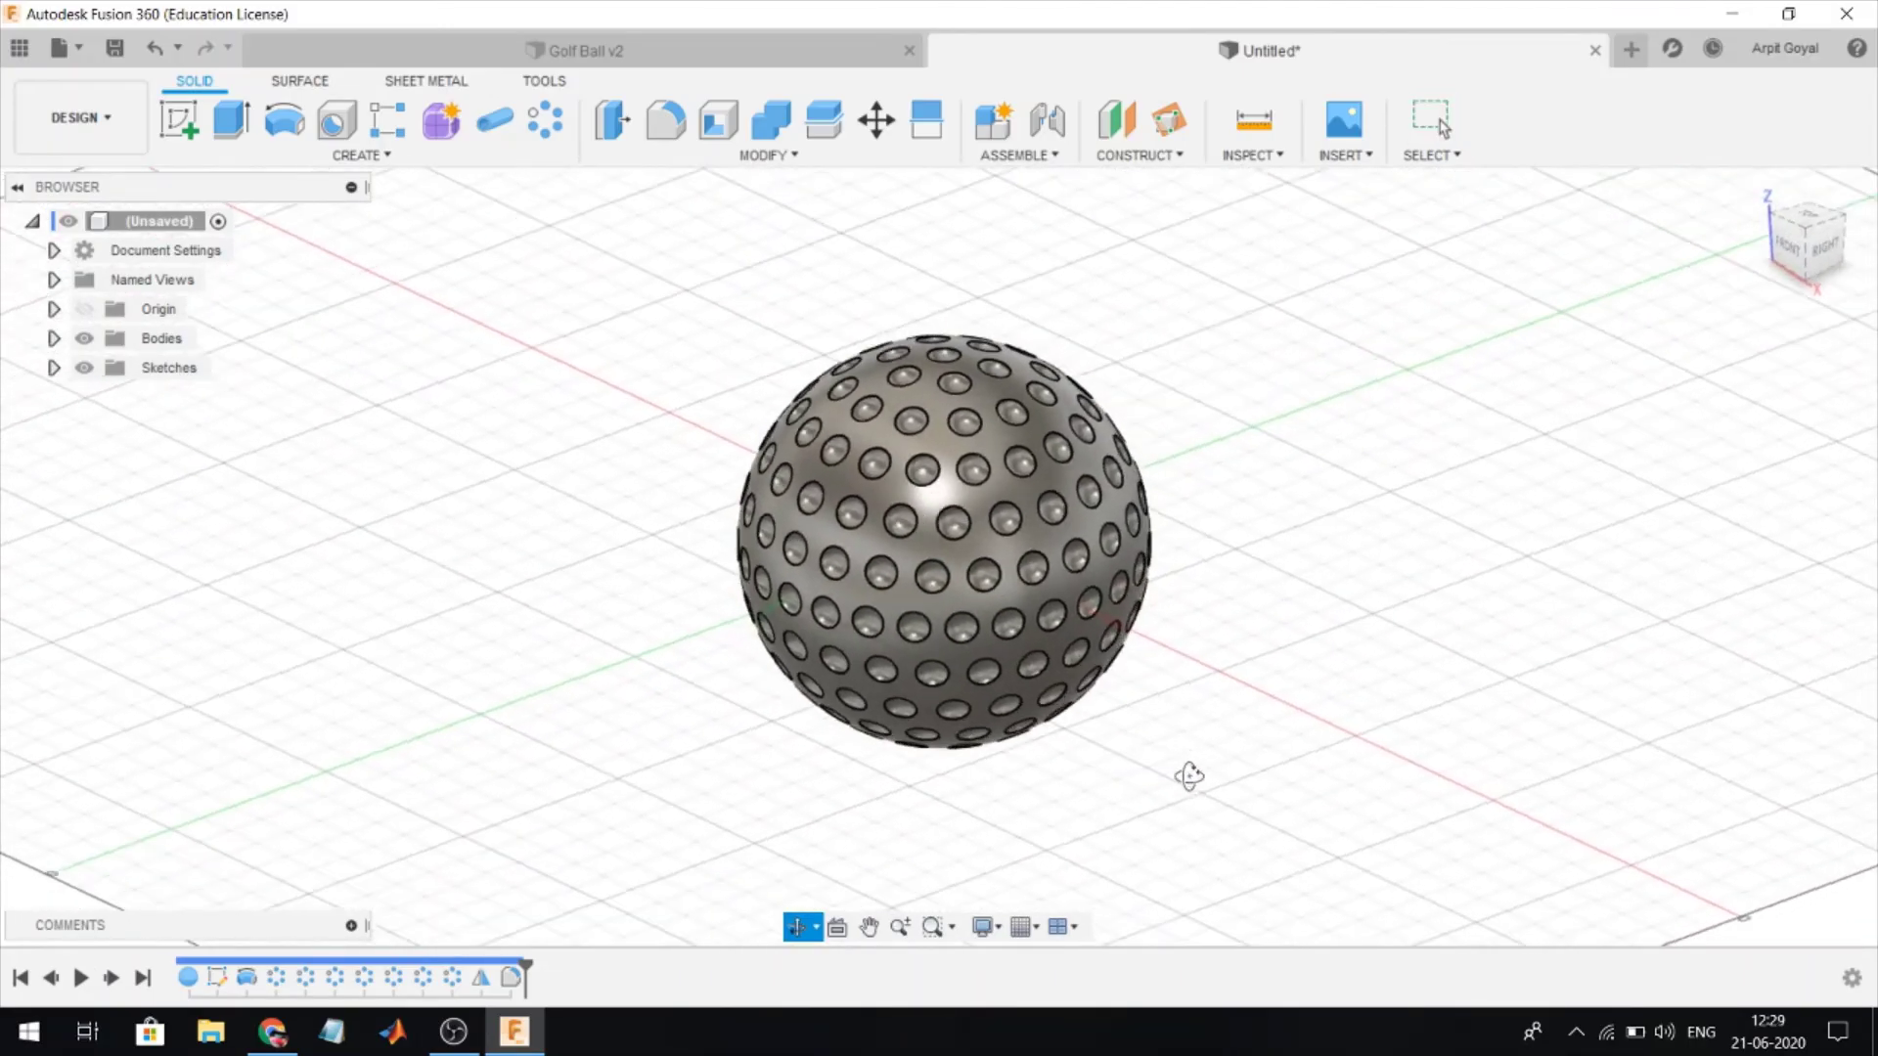
- Switch to the Render workspace and apply Paint - Enamel Glossy (White) to the ball
click(71, 119)
click(61, 214)
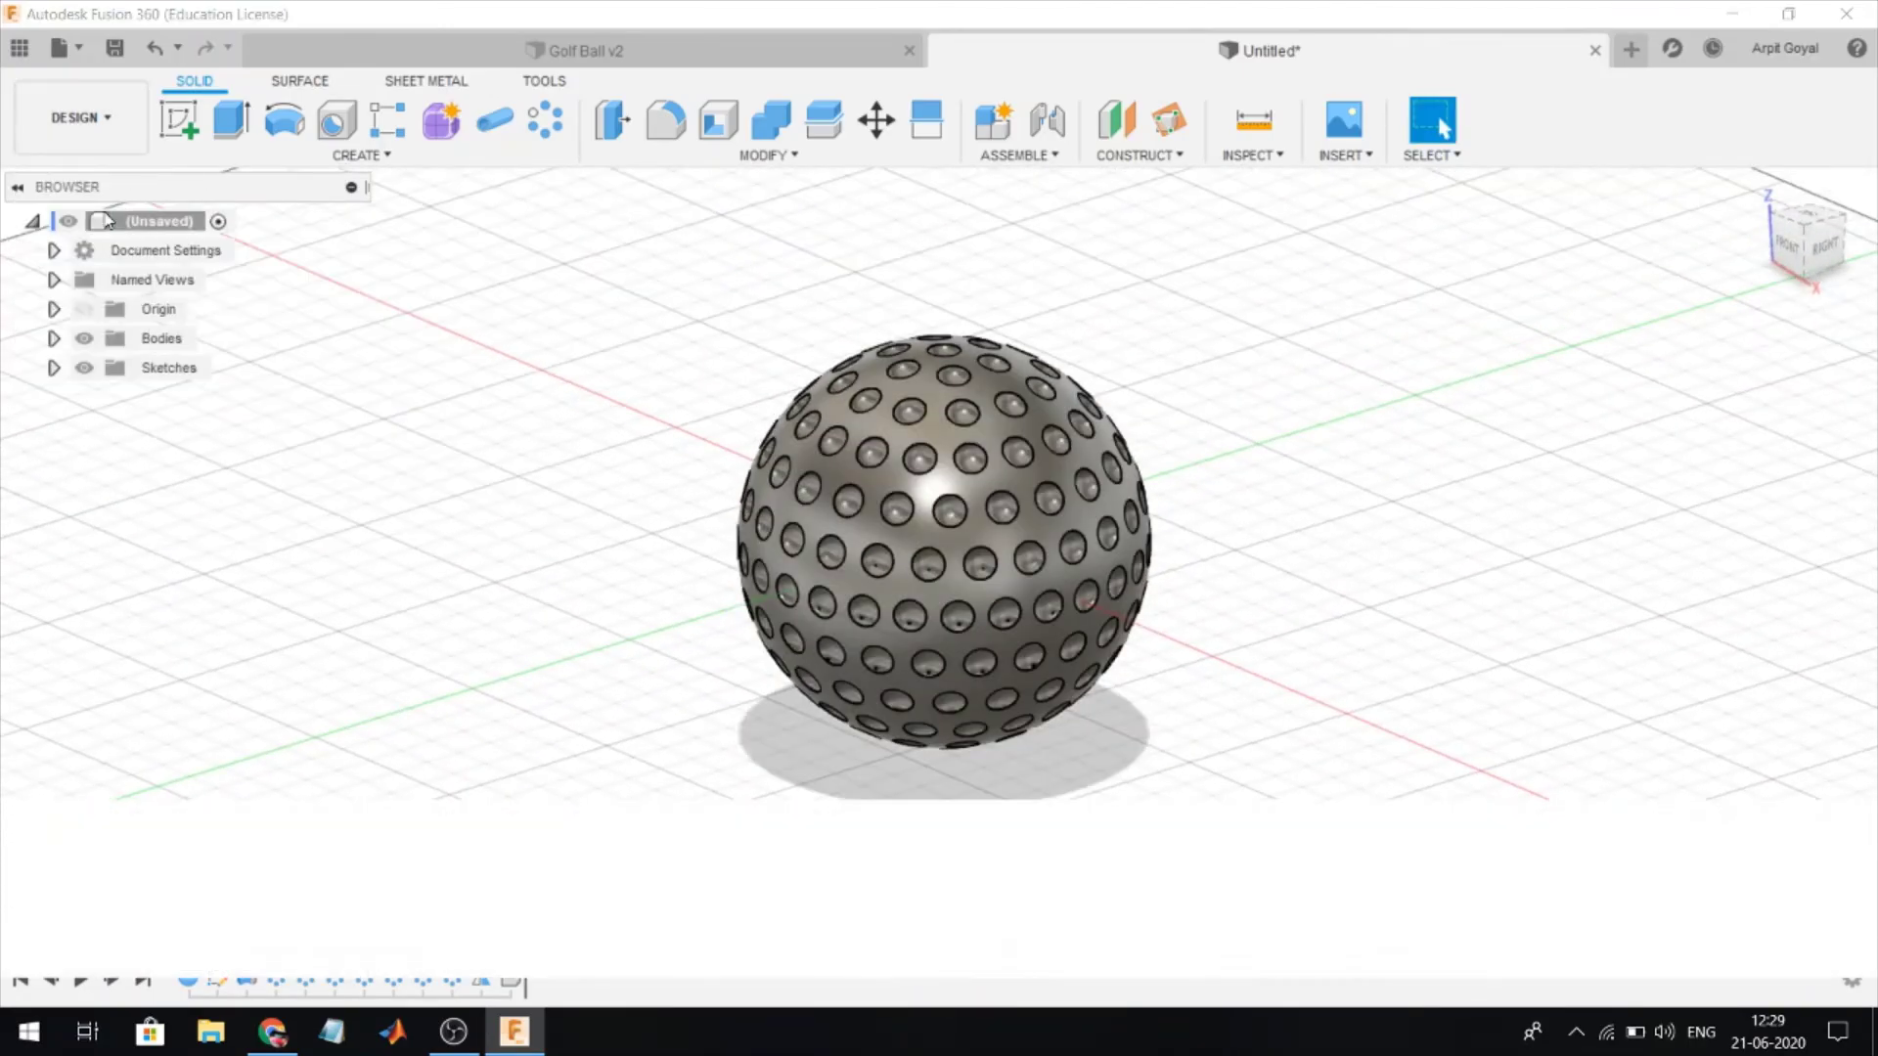
scroll(439, 470, down, 2)
scroll(445, 518, down, 2)
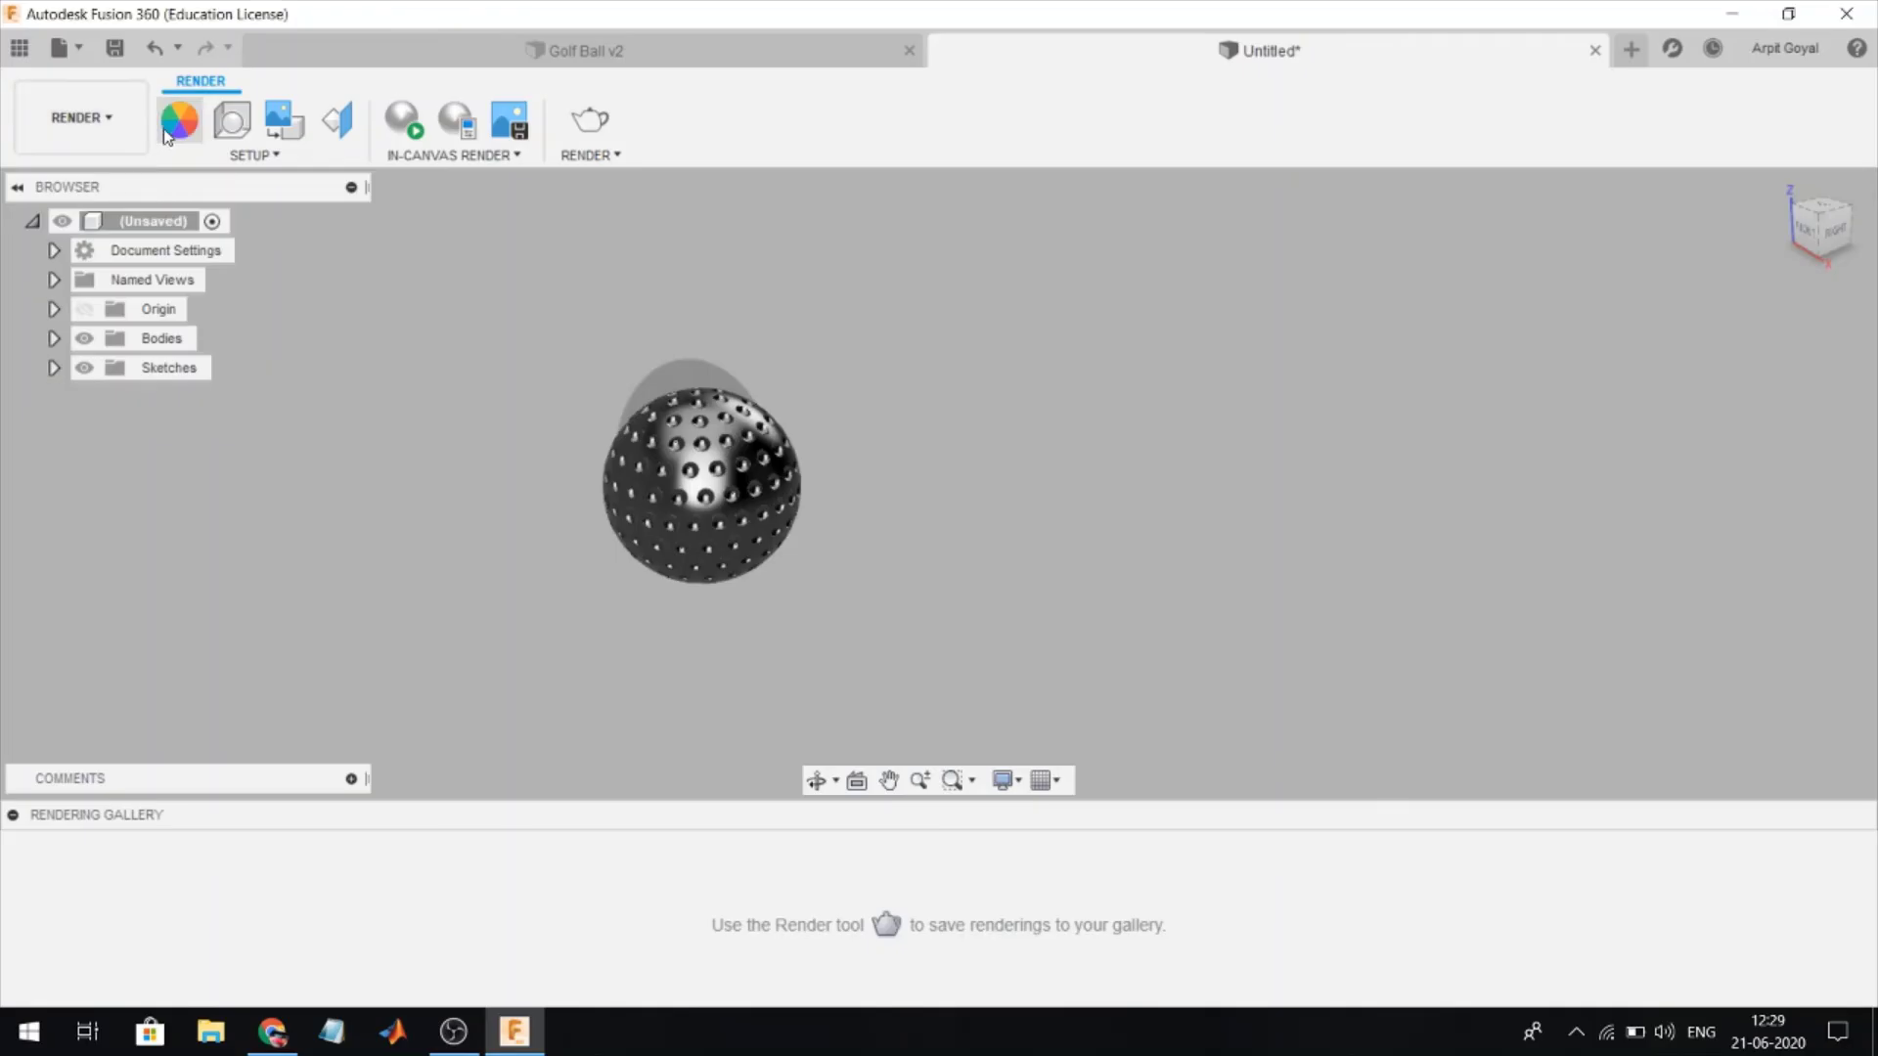
scroll(1500, 521, down, 2)
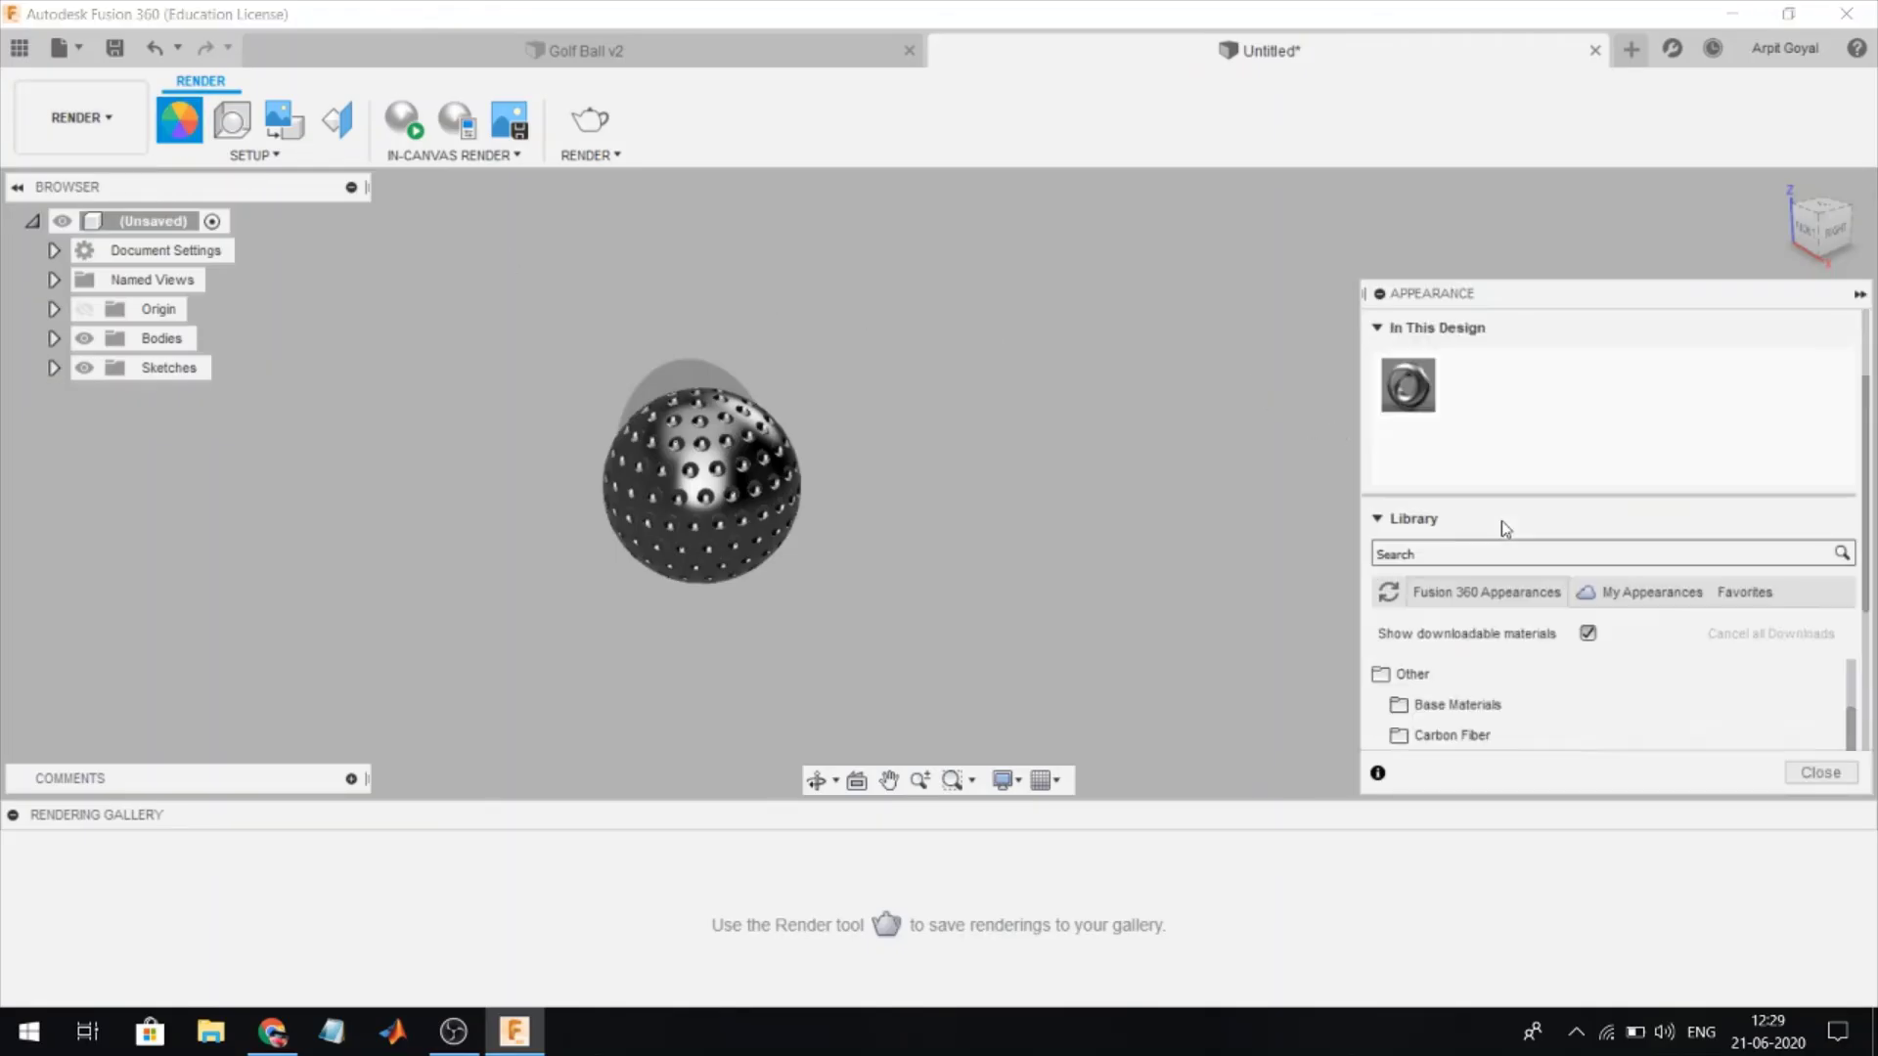
scroll(1501, 520, down, 3)
scroll(1443, 528, down, 5)
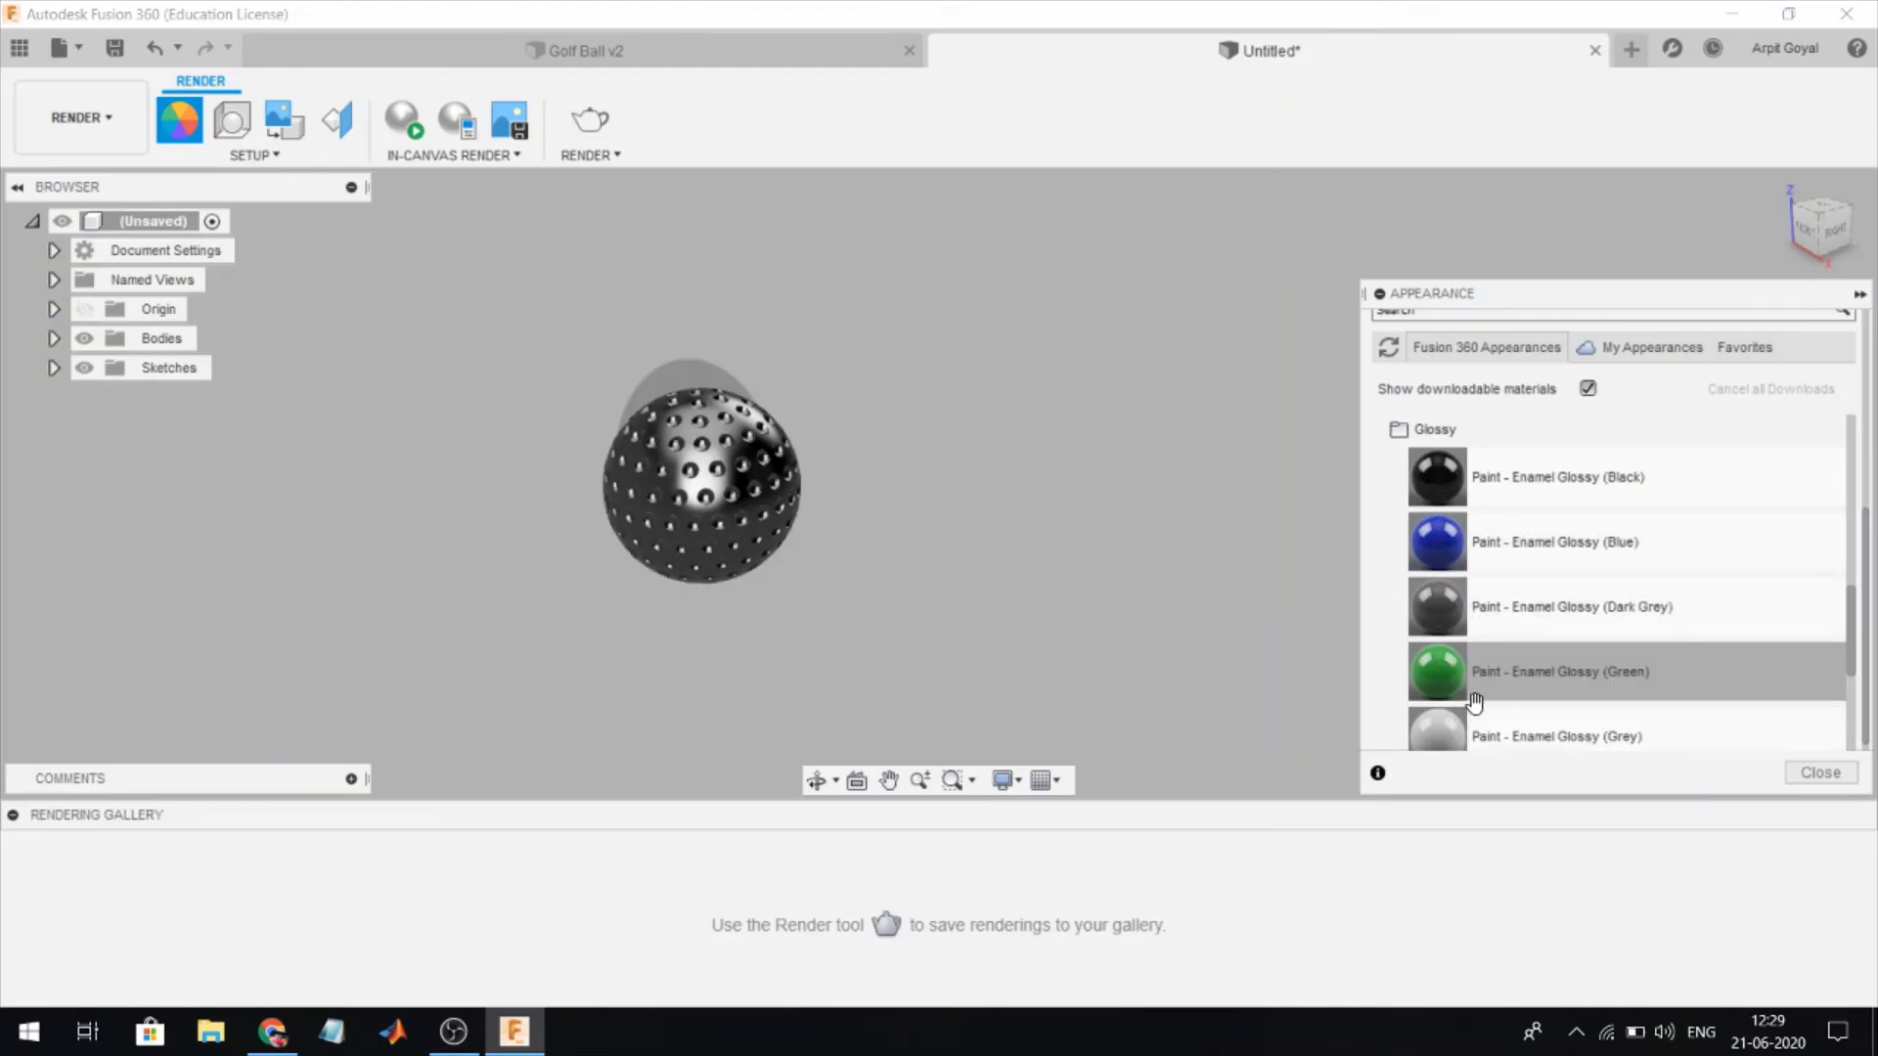
scroll(1448, 685, down, 3)
drag(1471, 594, 700, 486)
click(1820, 773)
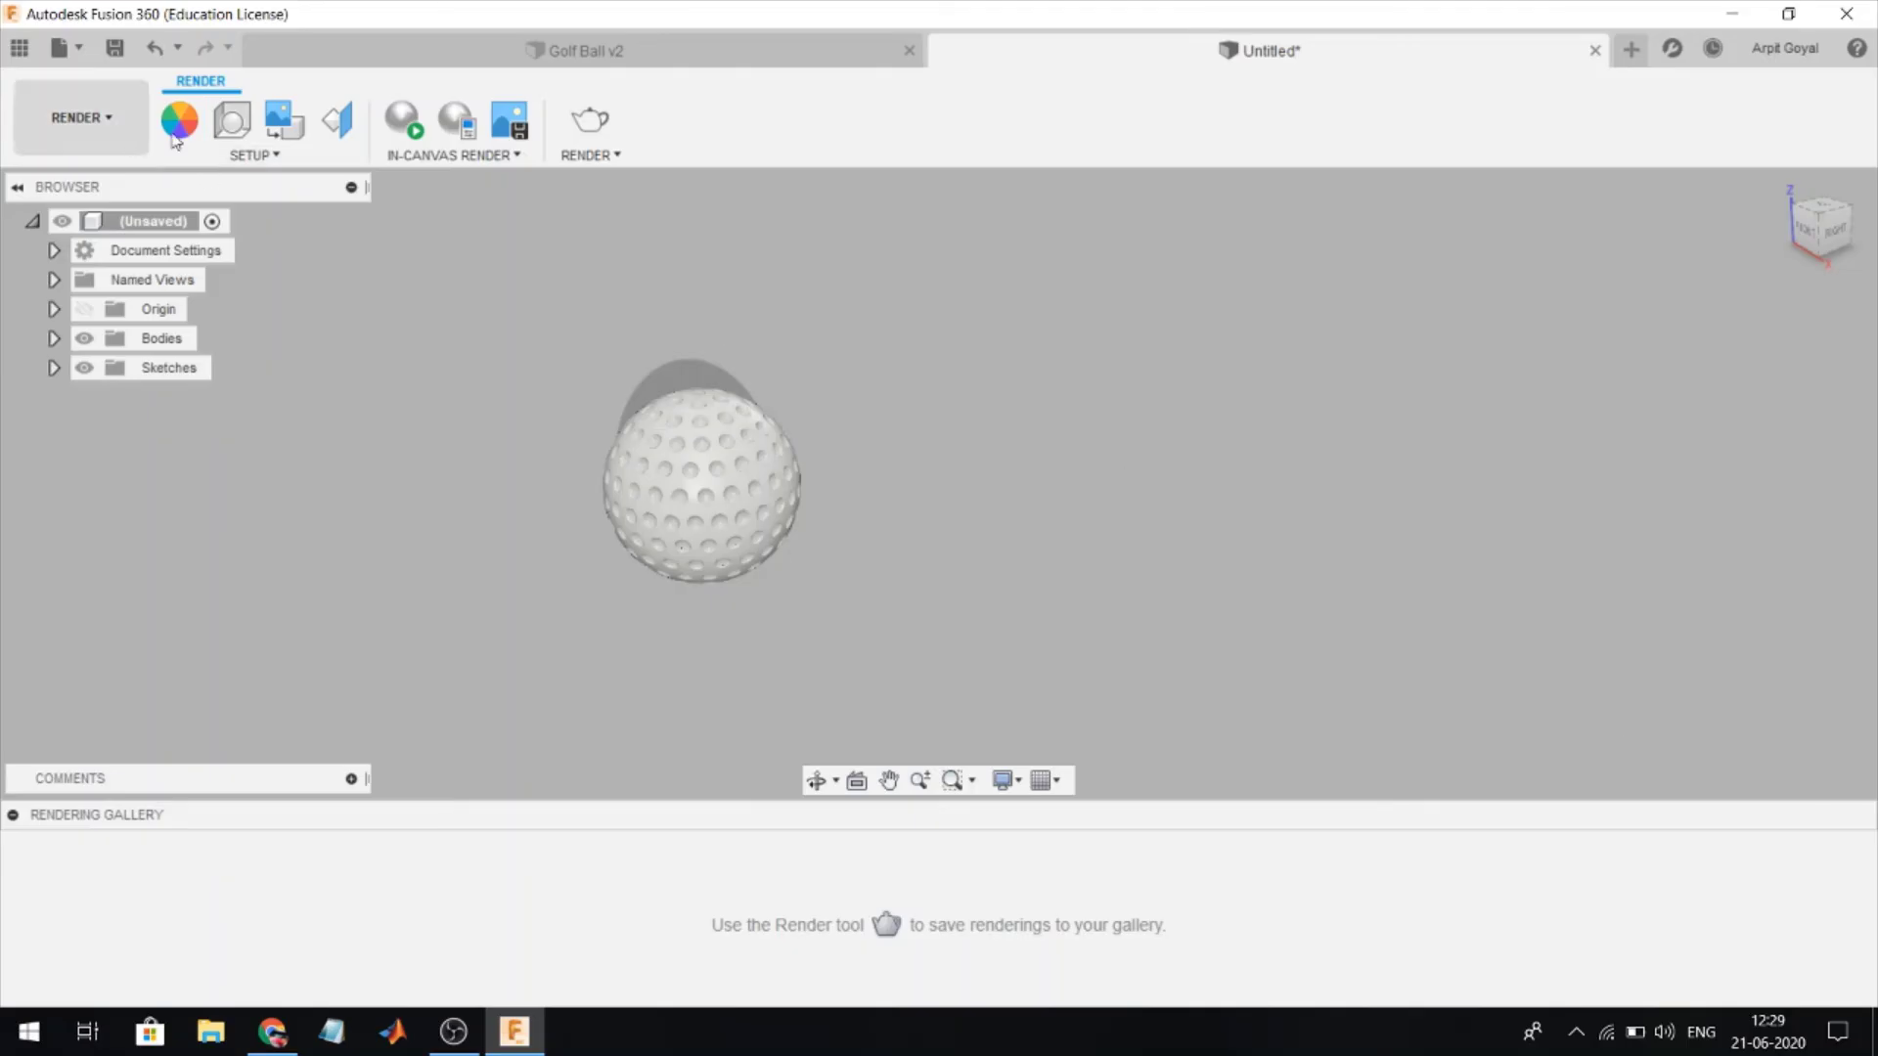
click(232, 120)
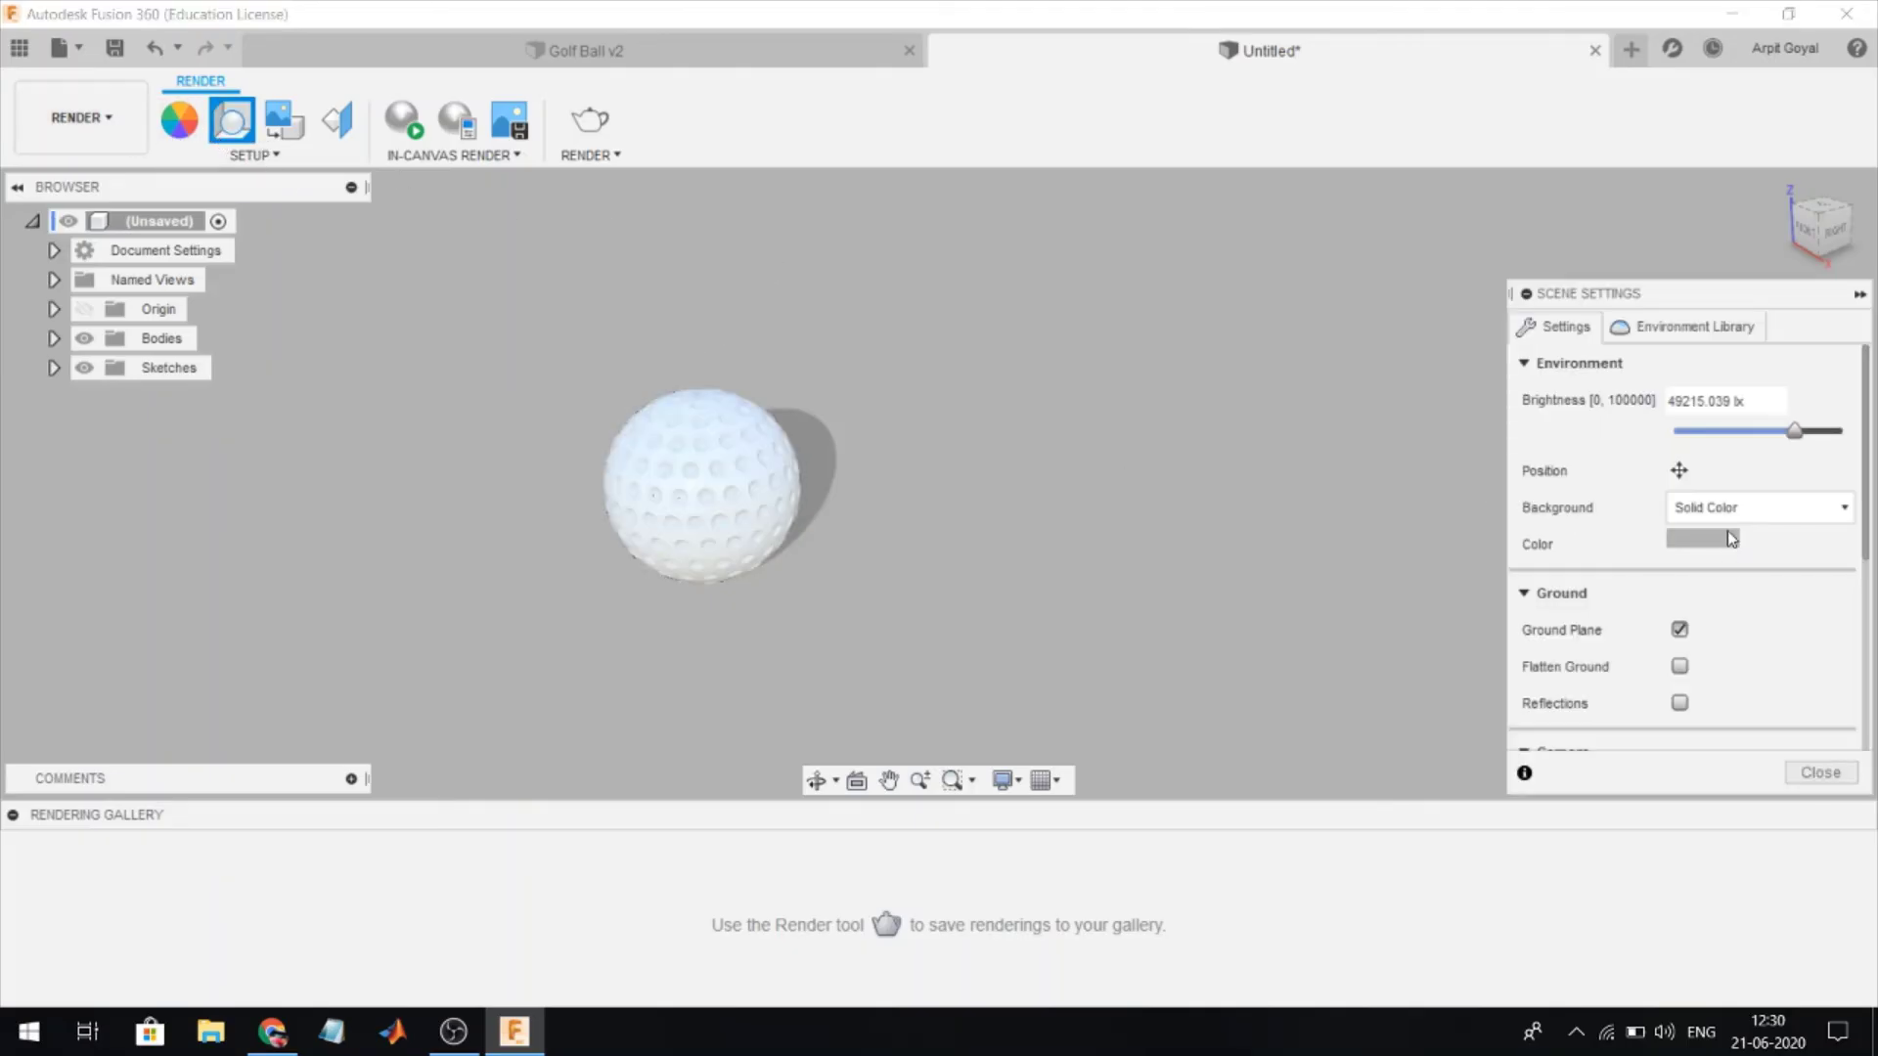
- Set the background to Environment and apply the Field environment from the library
click(1700, 504)
click(1712, 541)
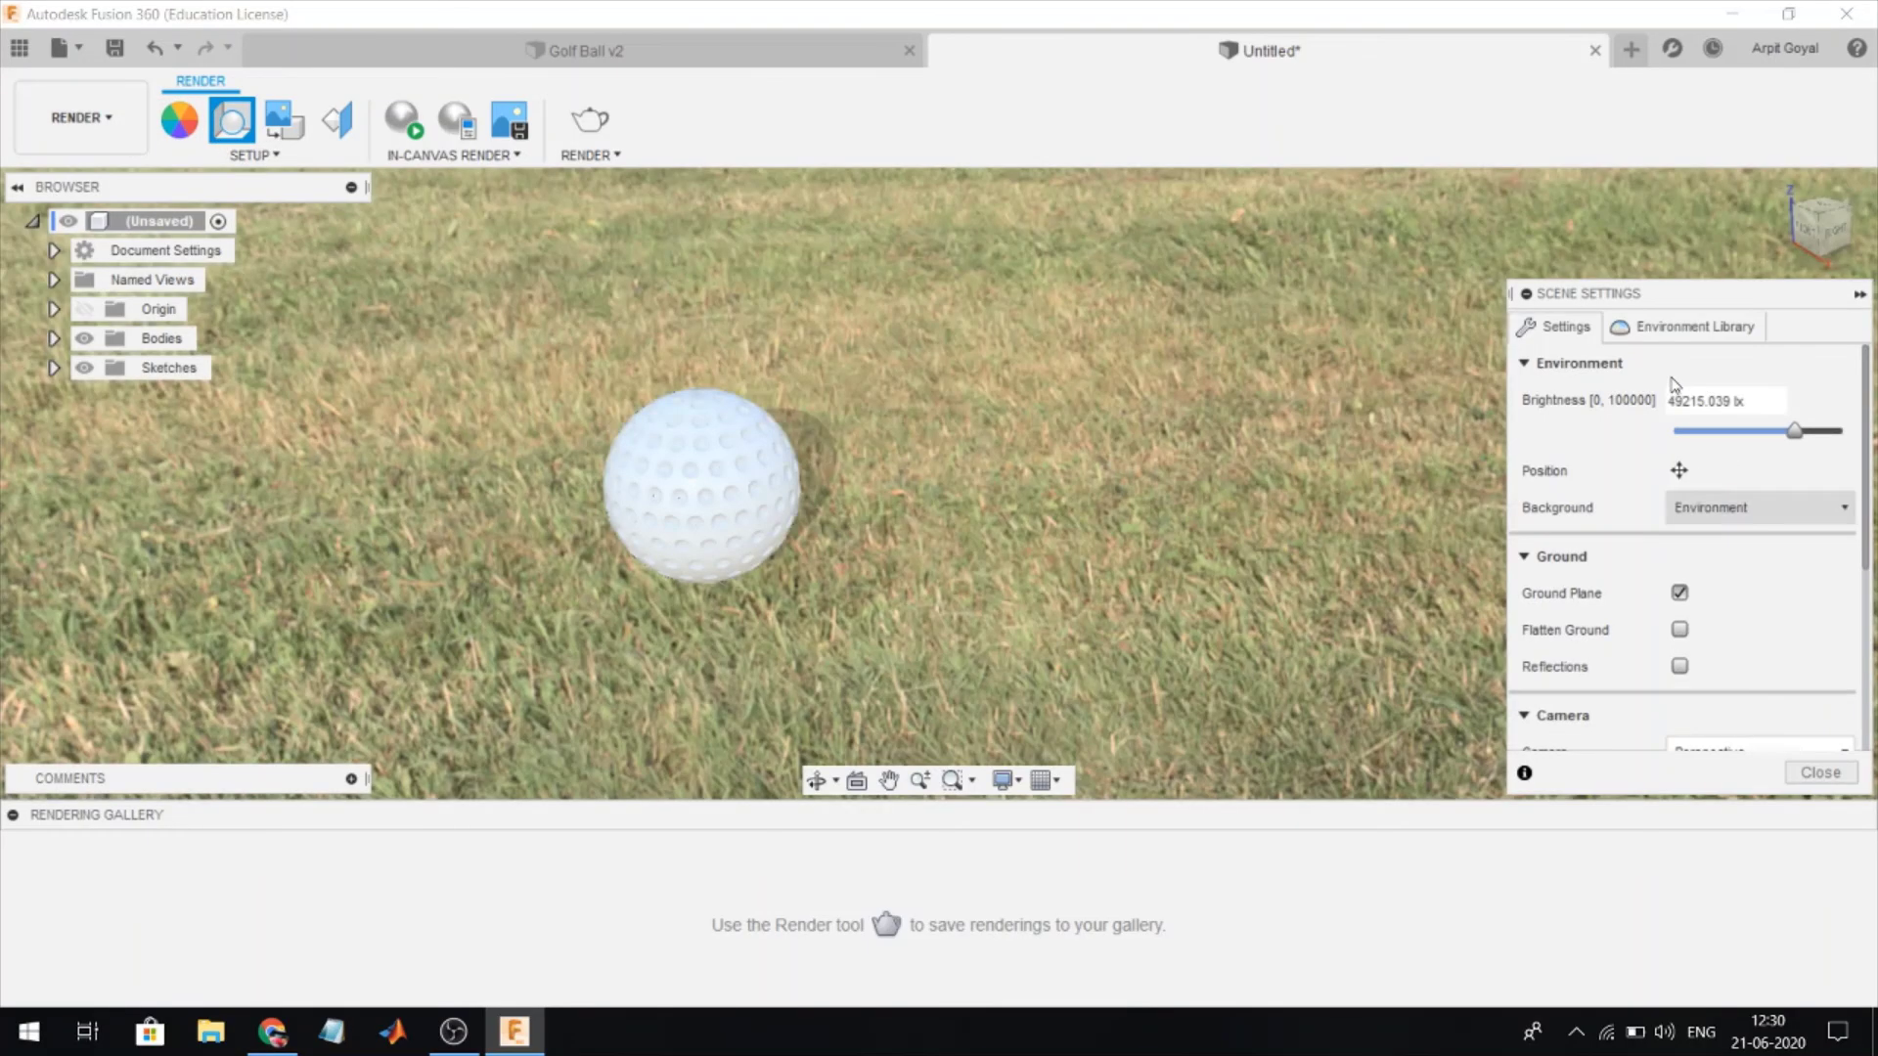
click(1671, 325)
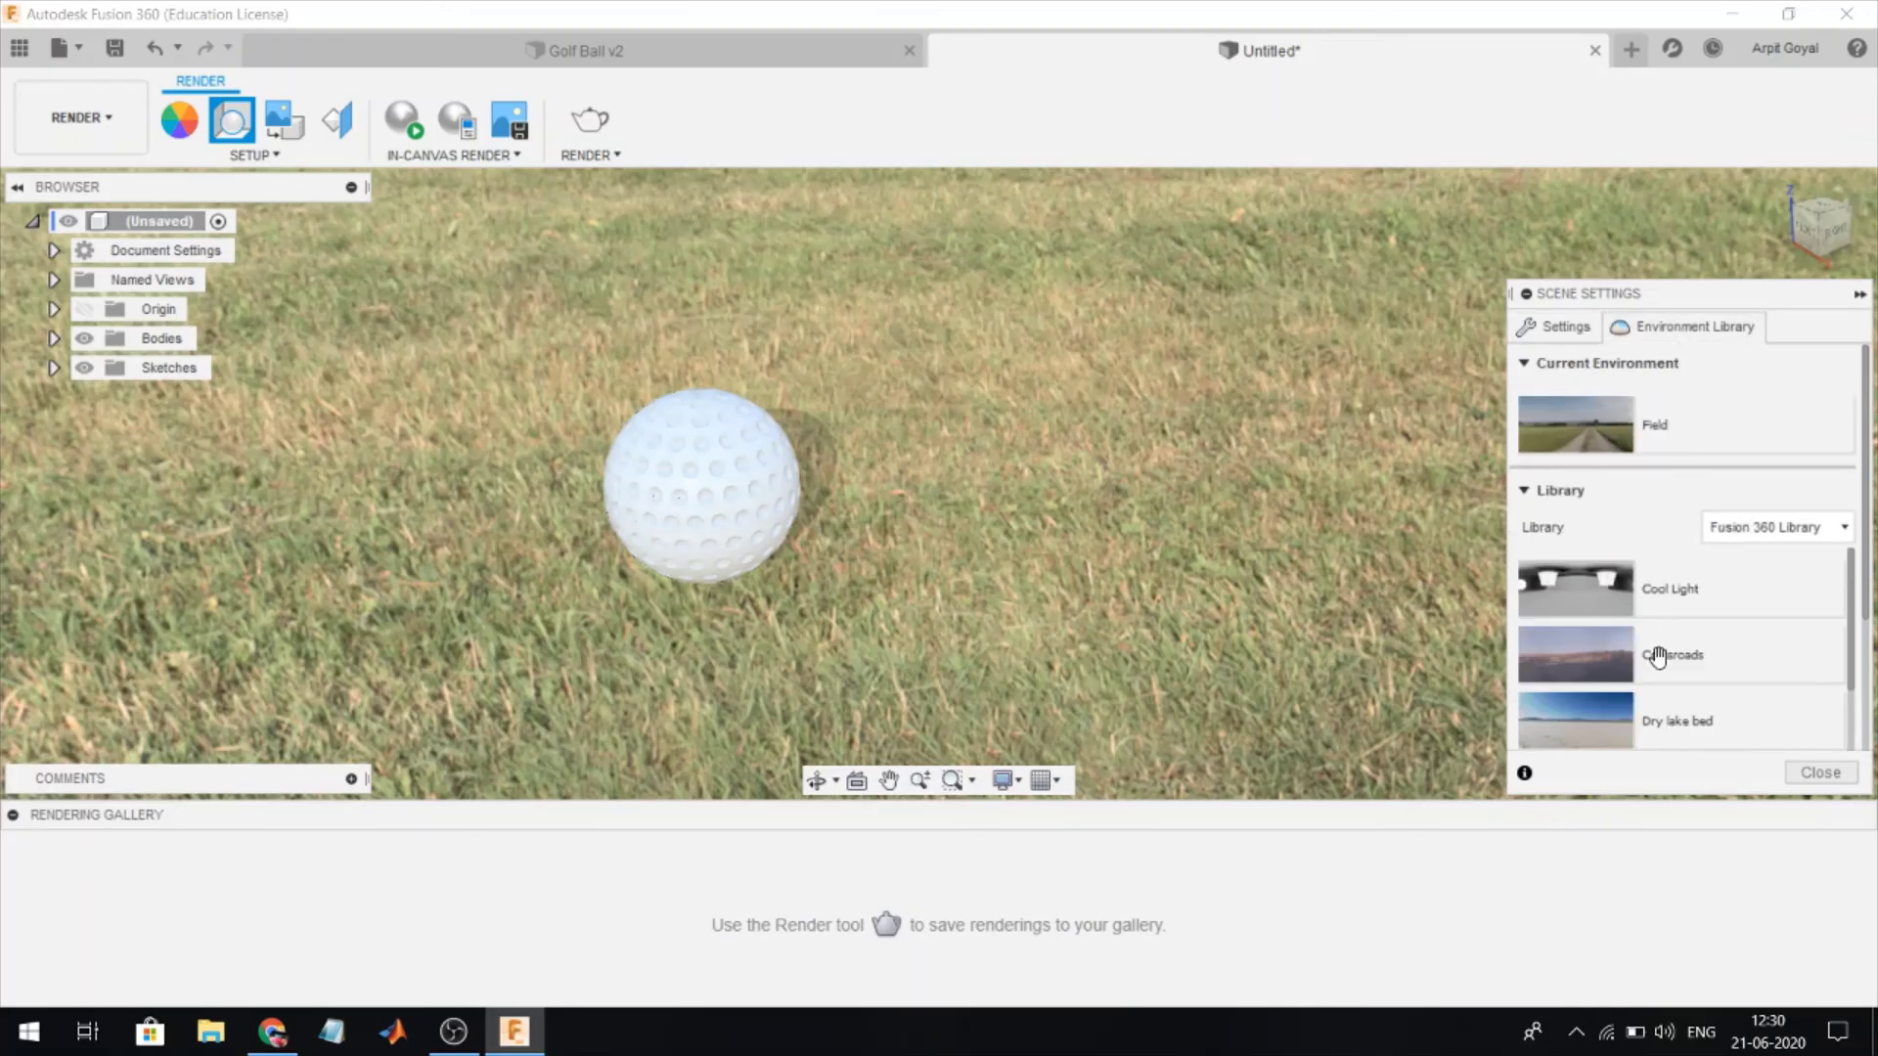
drag(1645, 736, 1190, 551)
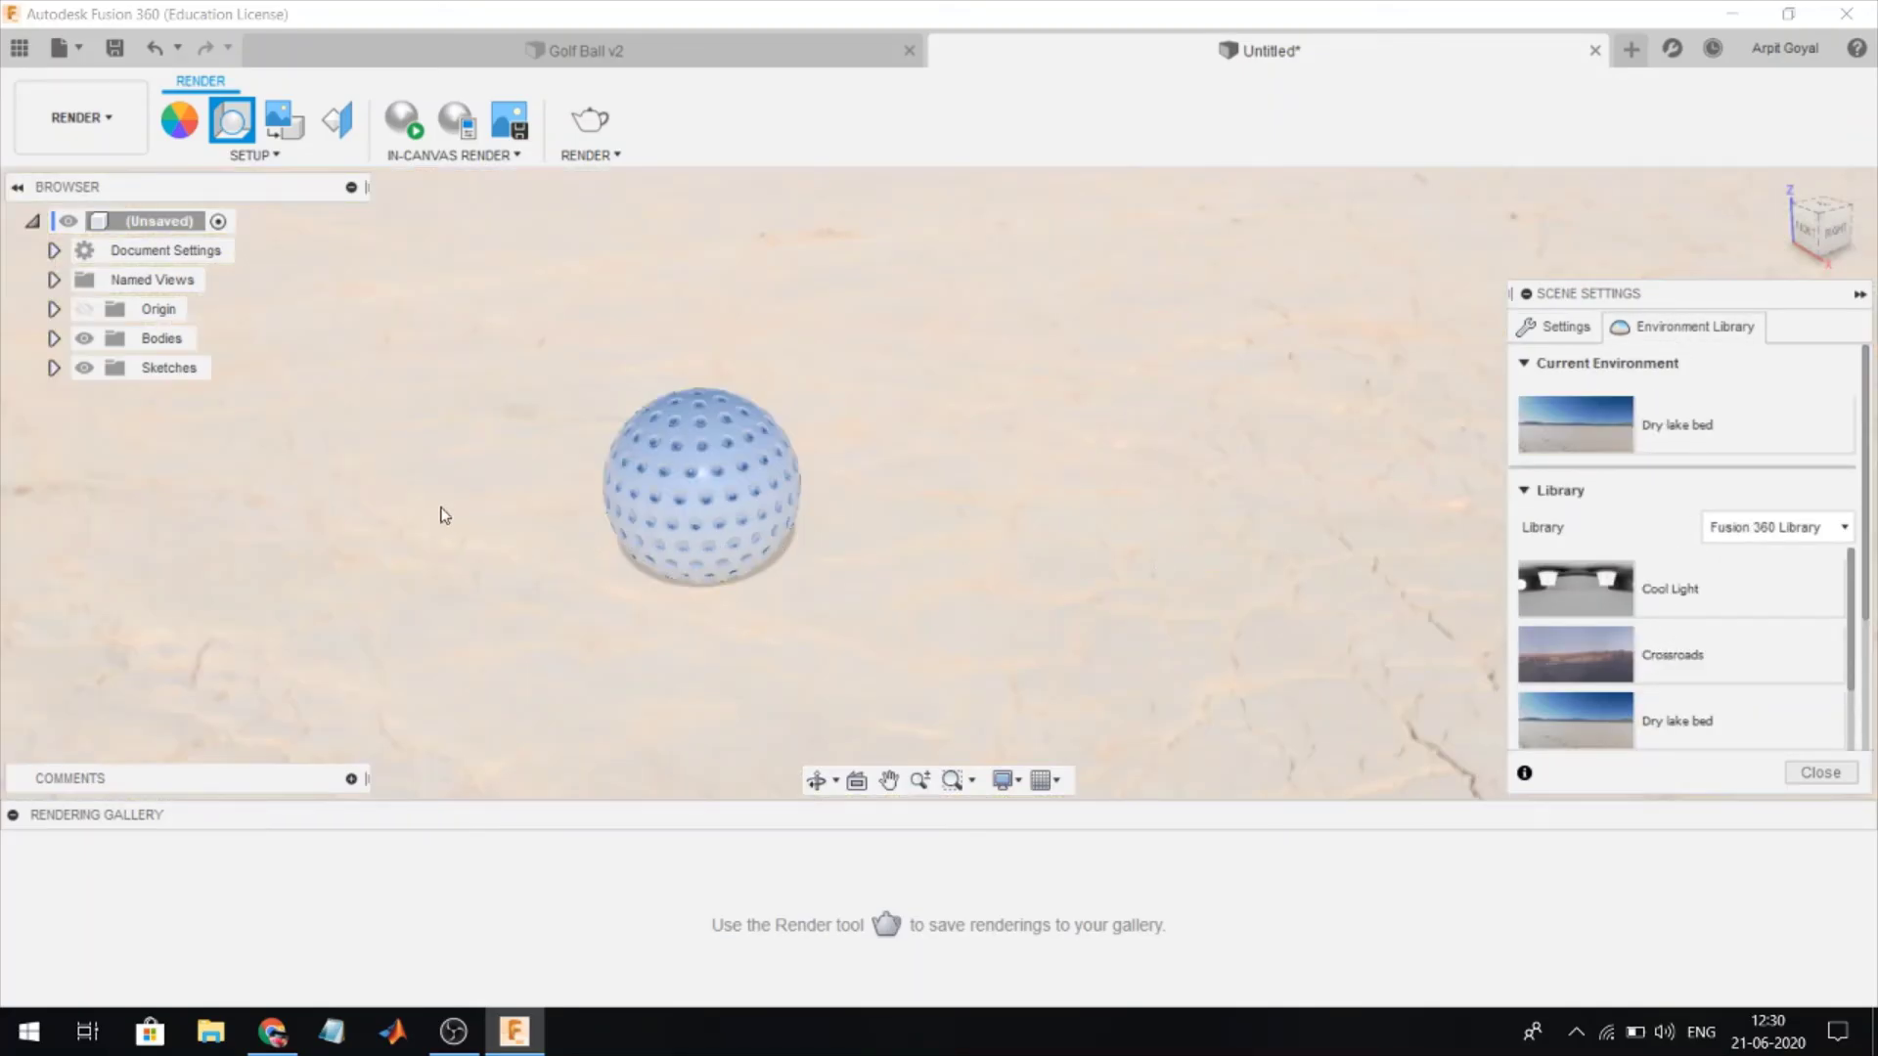
scroll(939, 453, up, 1)
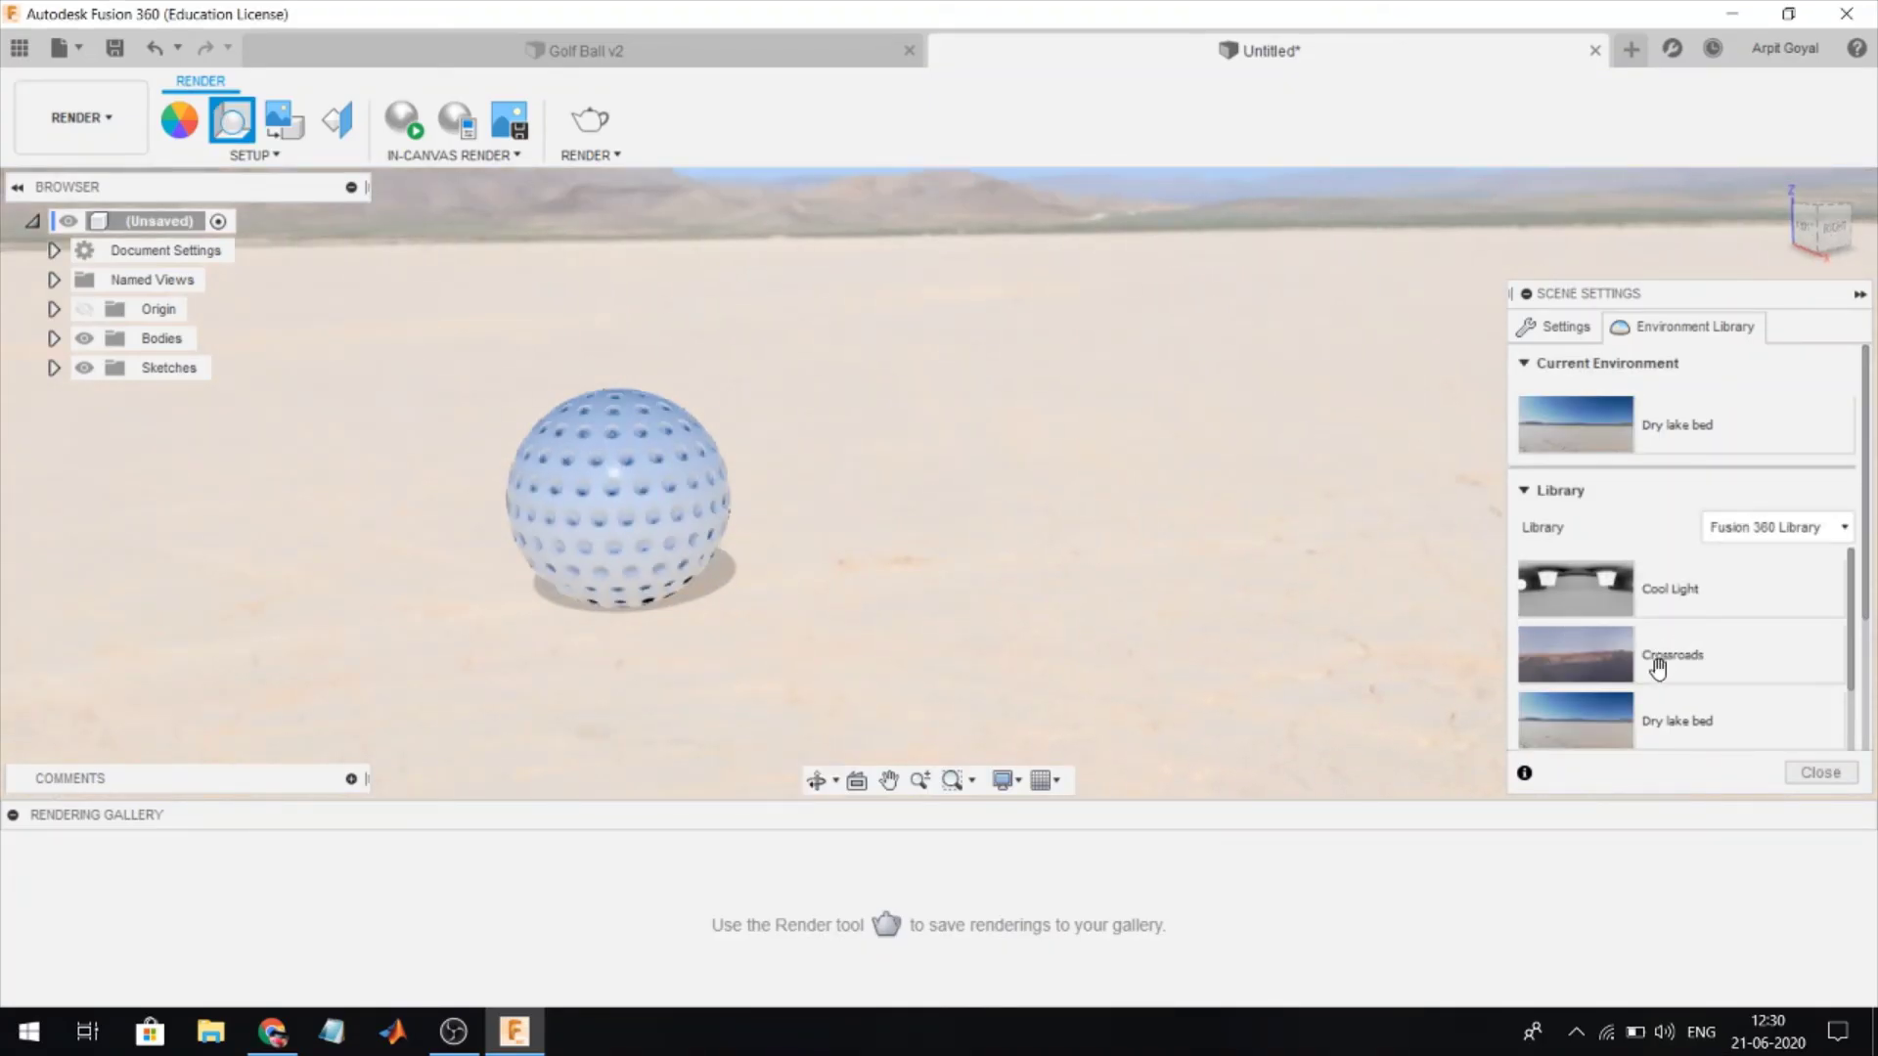
scroll(1662, 662, down, 2)
drag(1662, 664, 1078, 505)
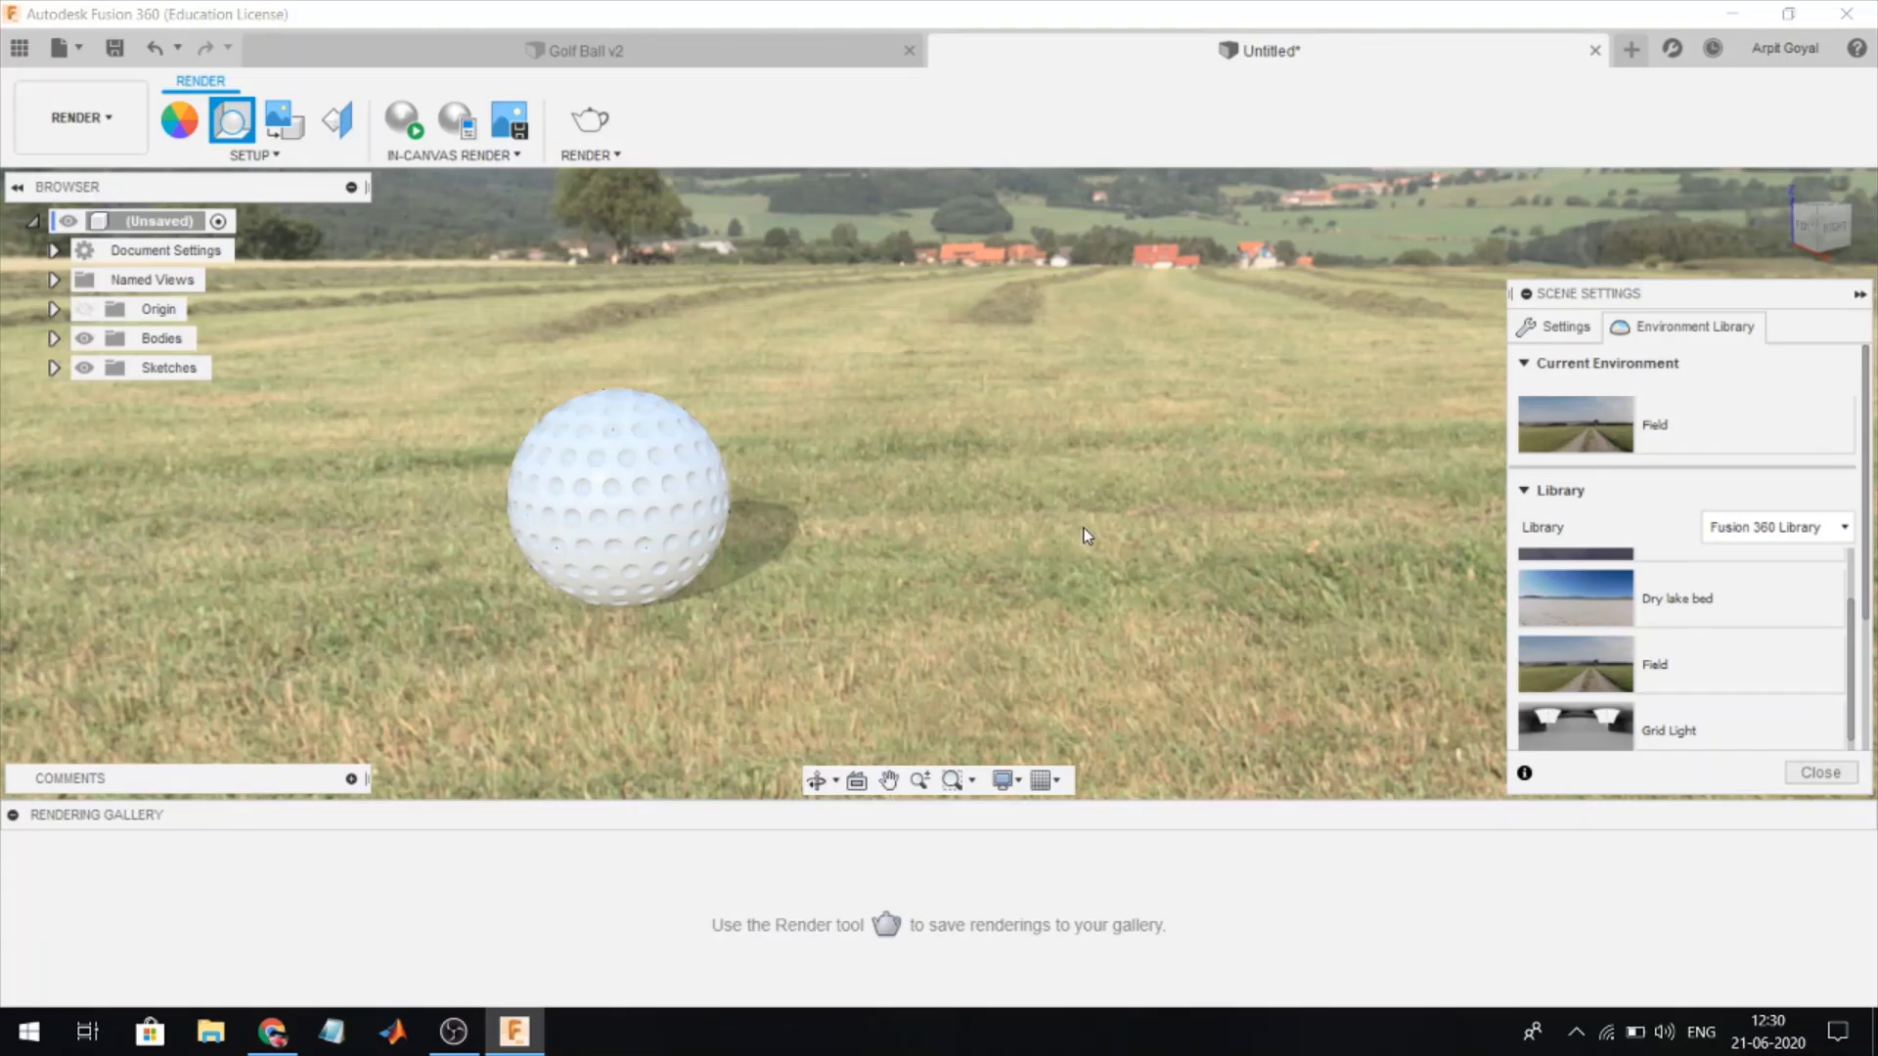
shift+middle_drag(1086, 537, 1103, 520)
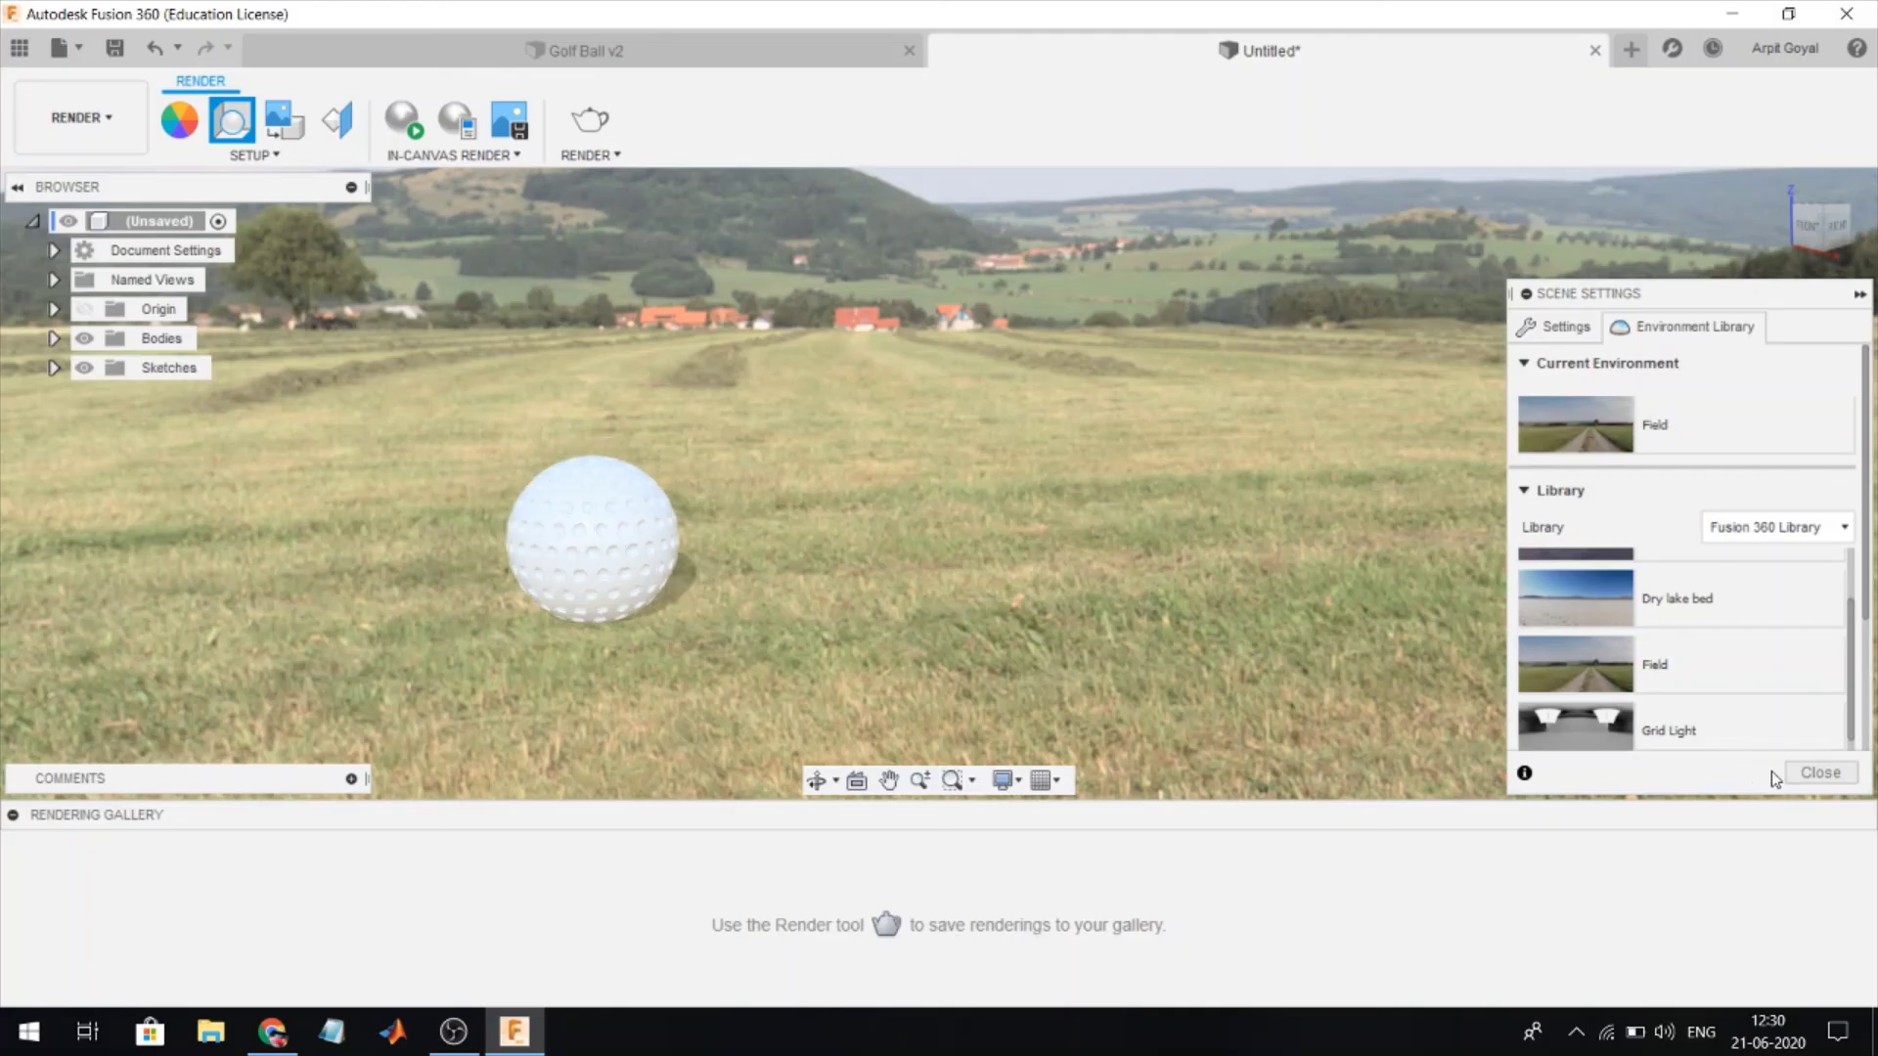
click(1807, 775)
- Start an in-canvas render of the golf ball on the field
click(404, 121)
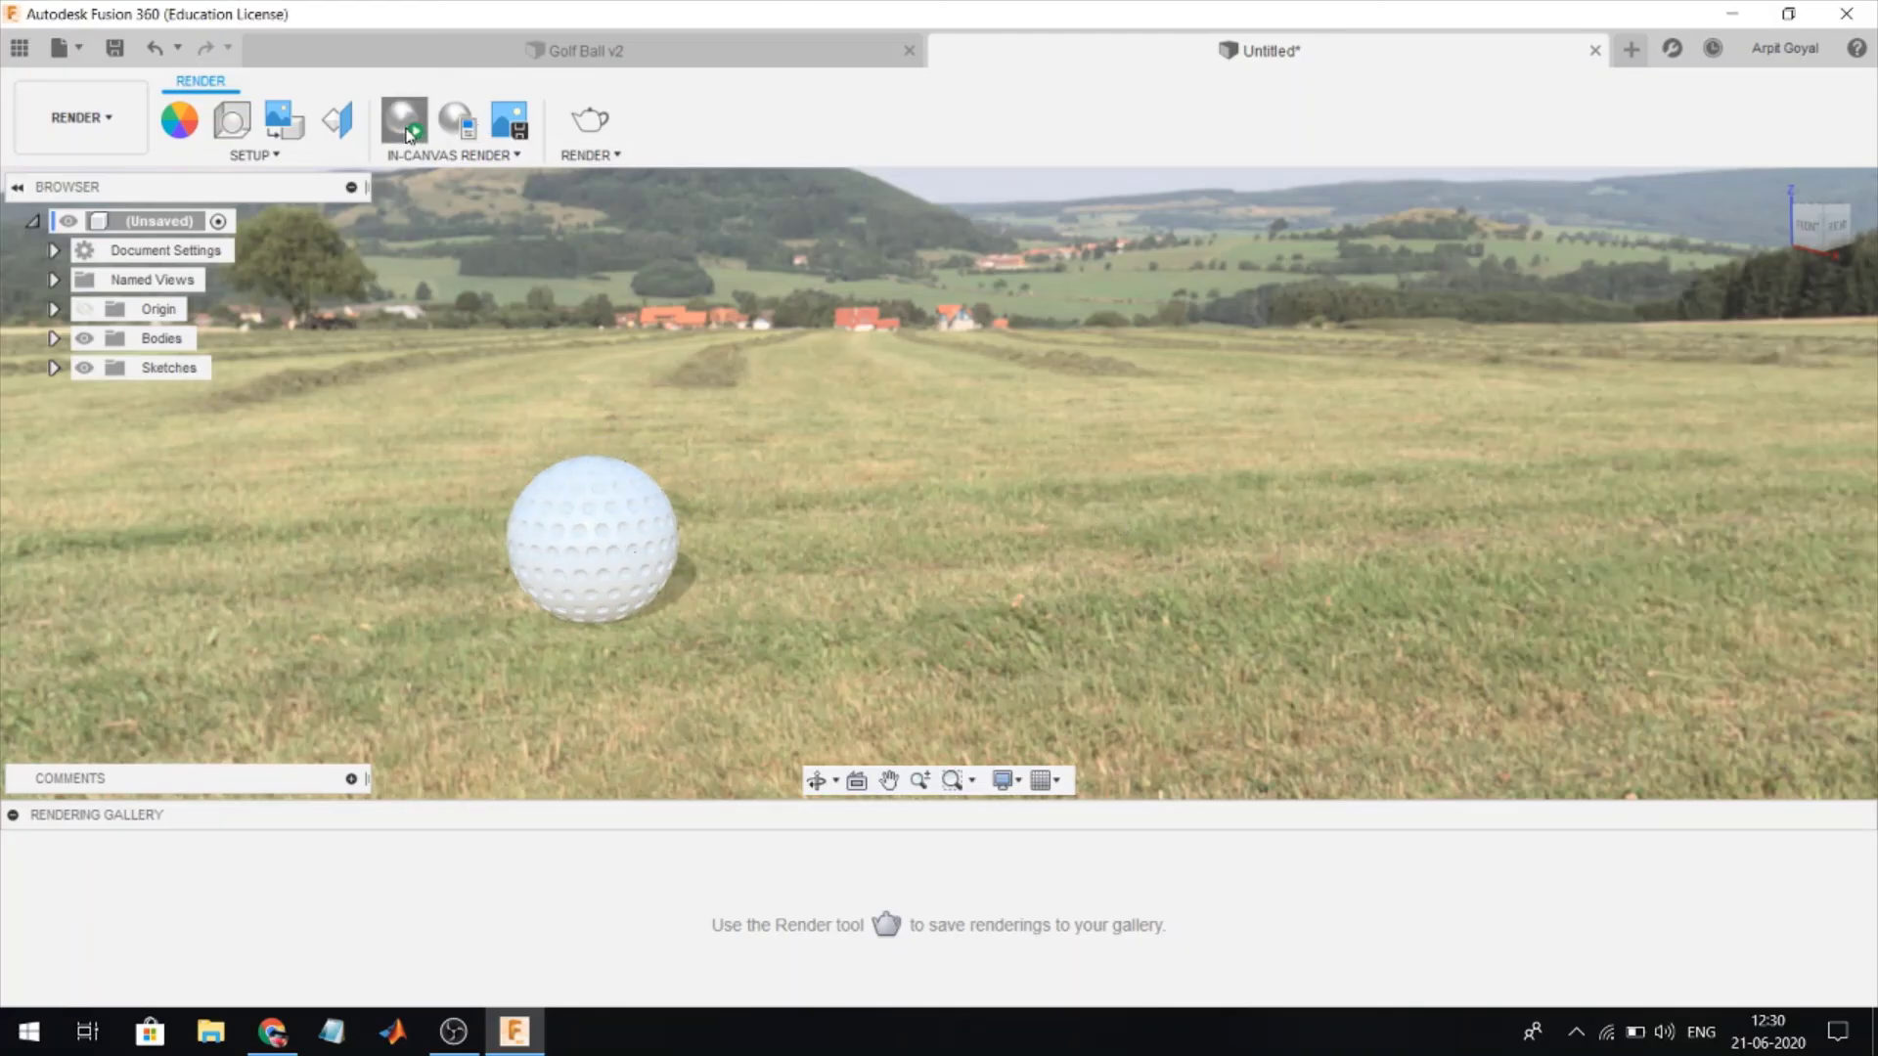